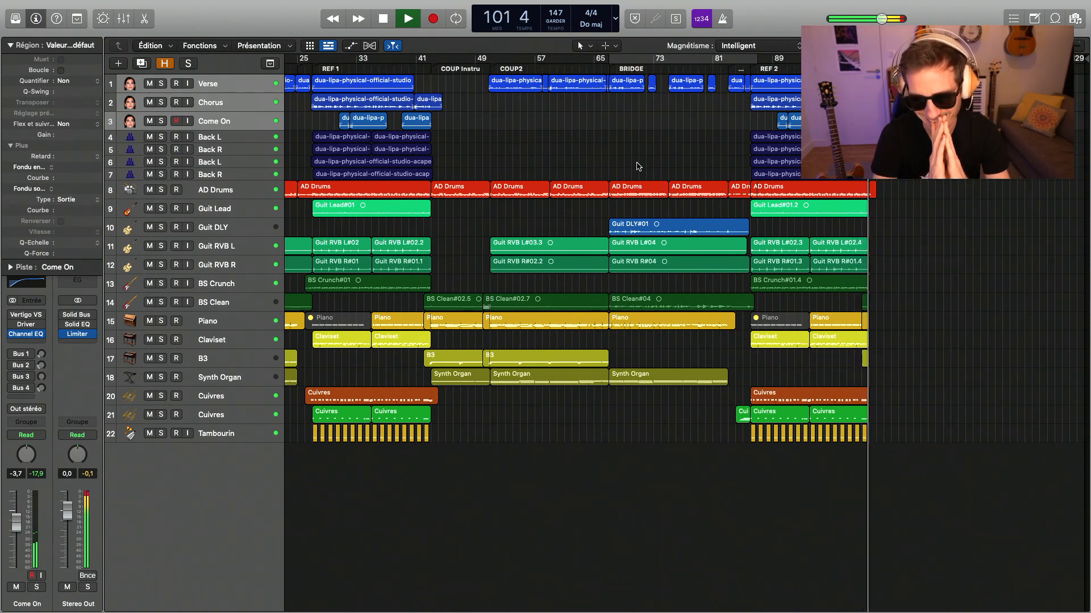
- Stop playback, show the mixer and inspect the Limiter settings on the Stereo Out channel
key("space")
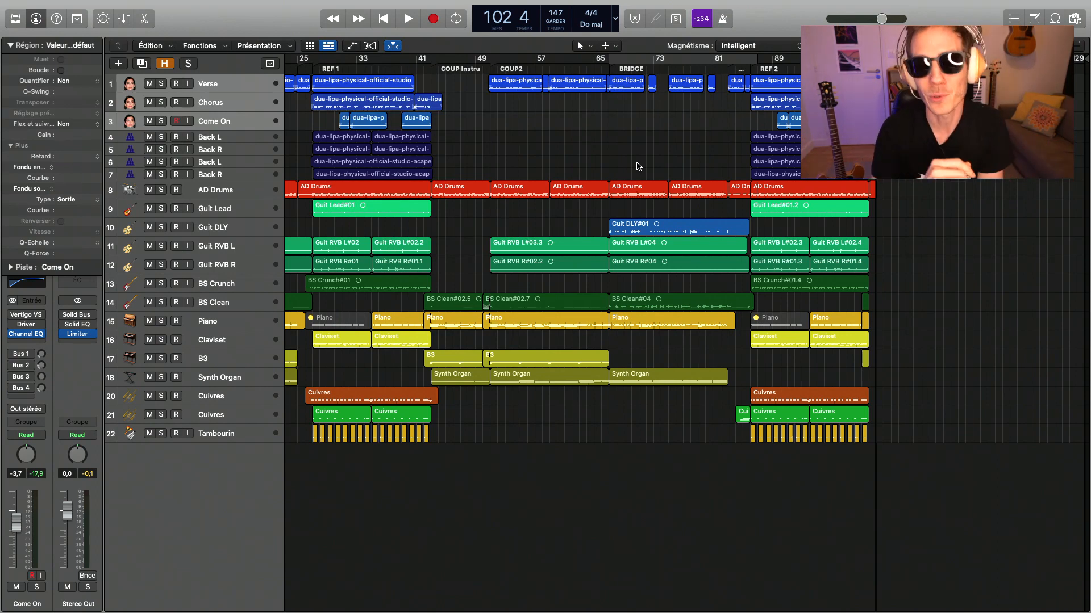
key("x")
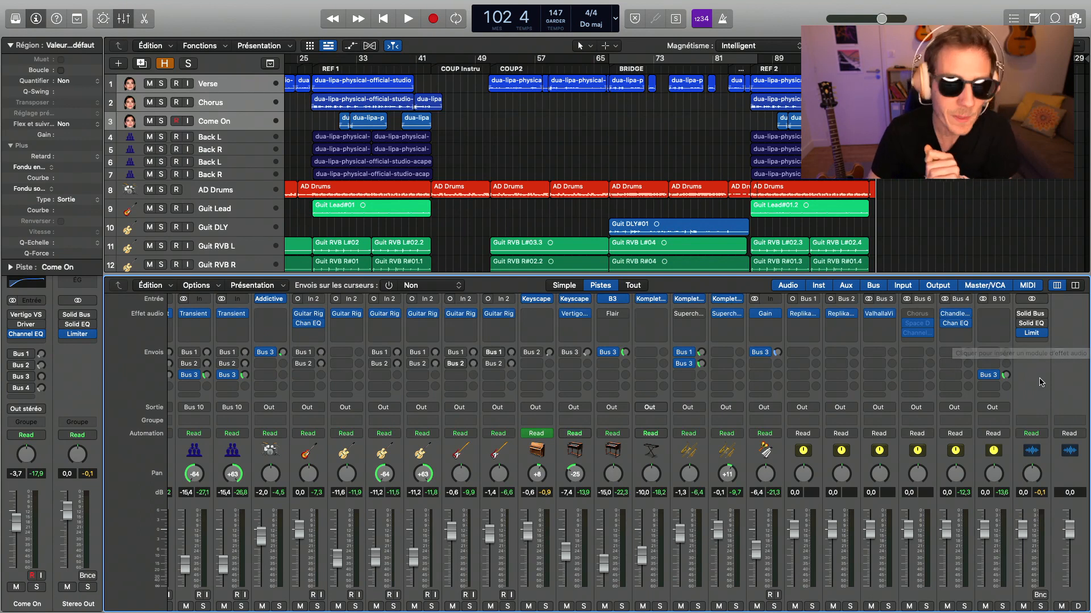
left_click(1035, 343)
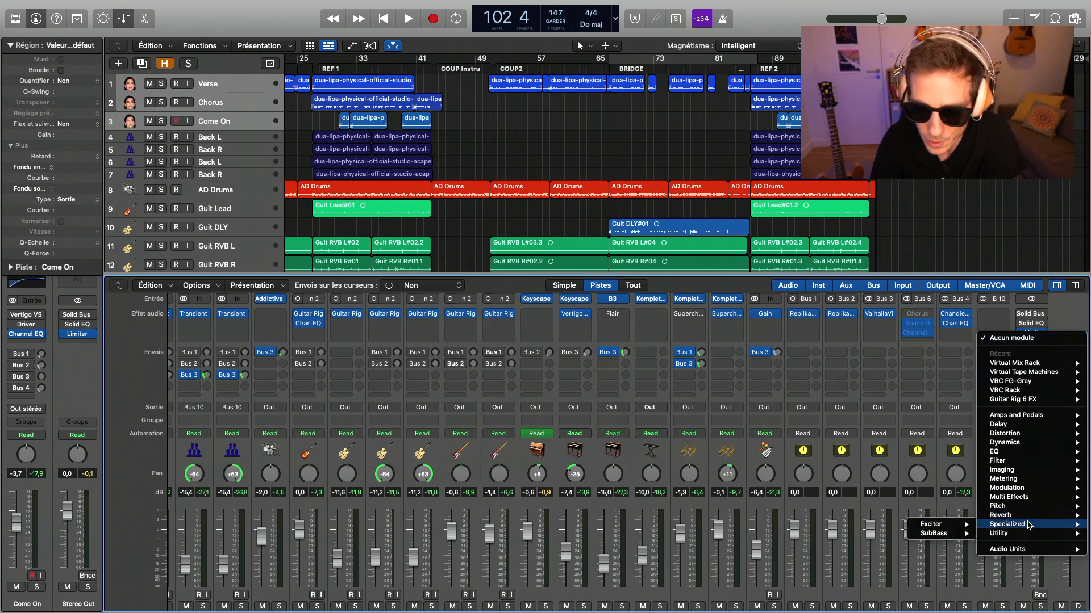
left_click(1070, 313)
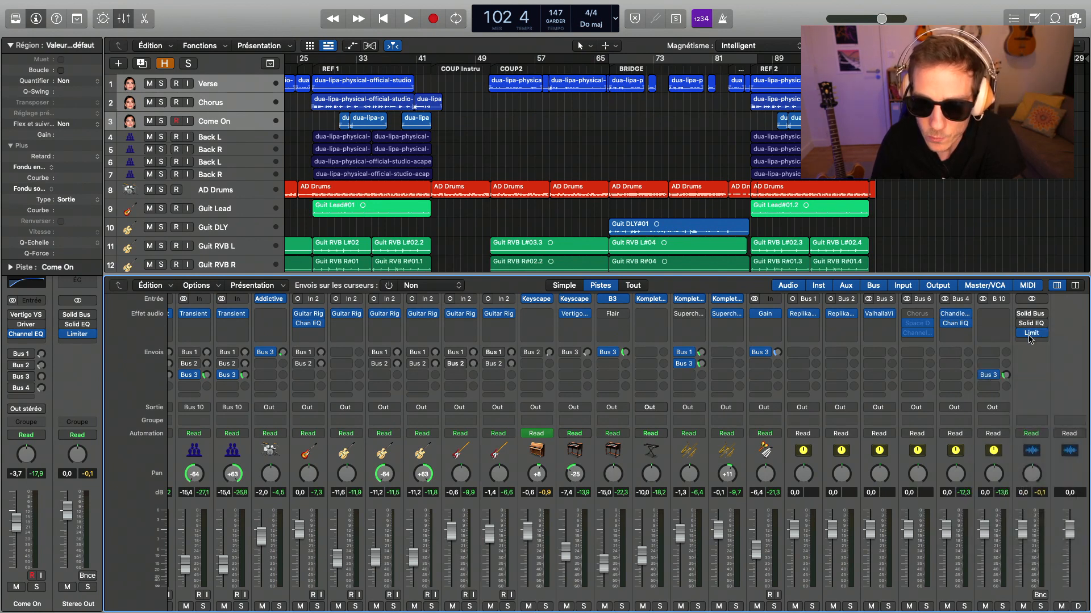
left_click(1032, 335)
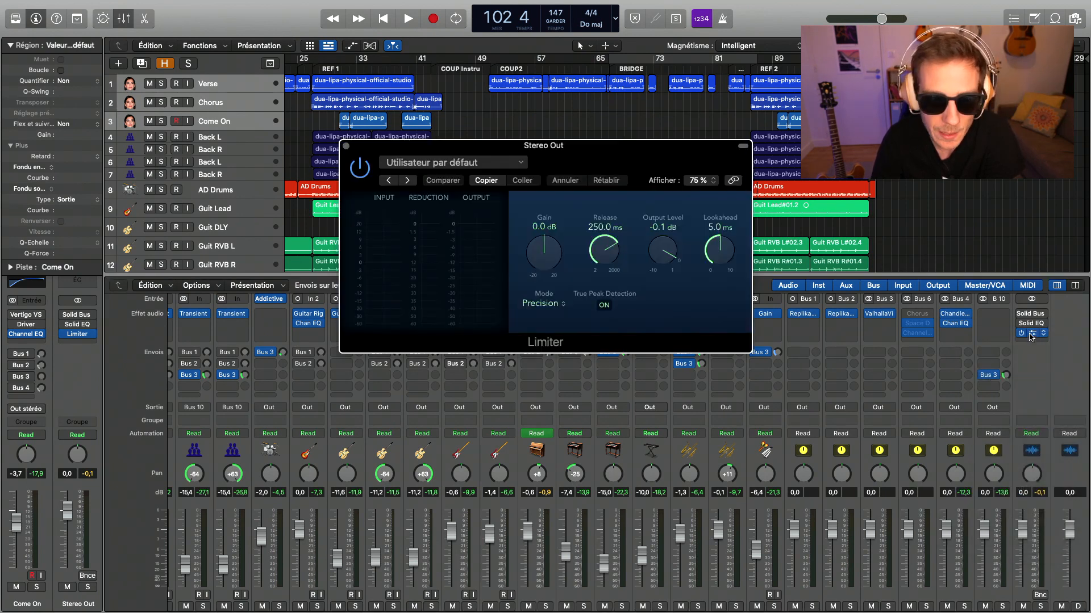
left_click(347, 147)
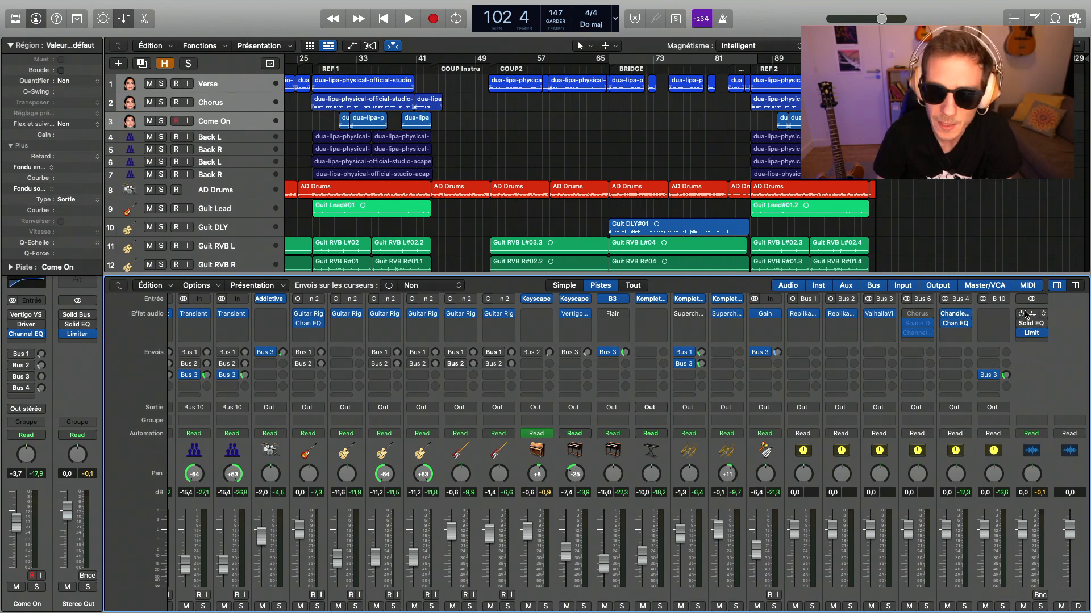
- Insert a Gain plug-in after the Limiter on the Stereo Out channel and duplicate it into the next slot
left_click(1030, 344)
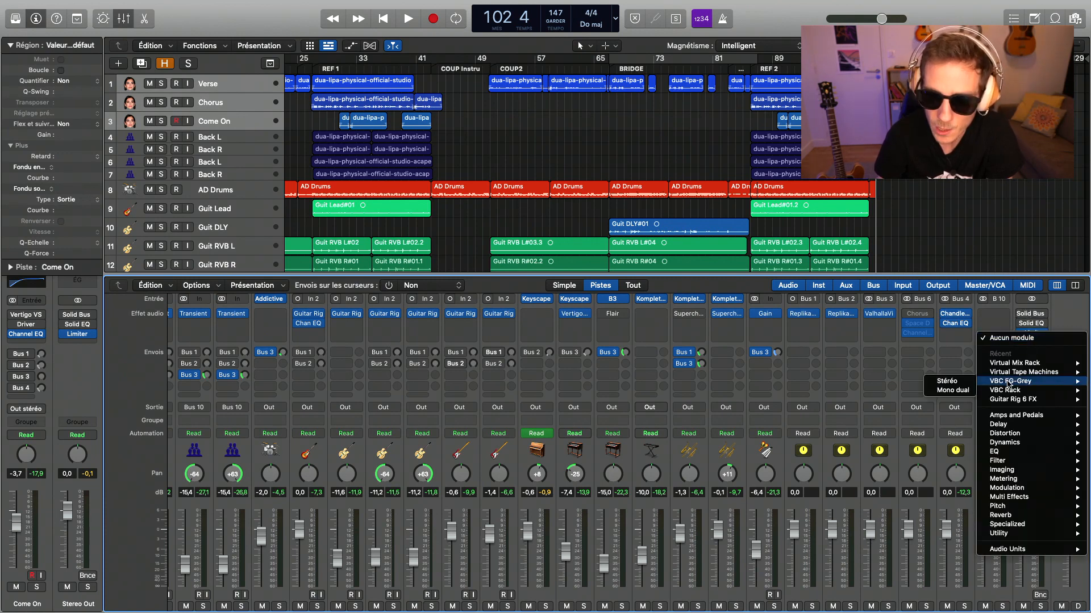
mouse_move(1029, 416)
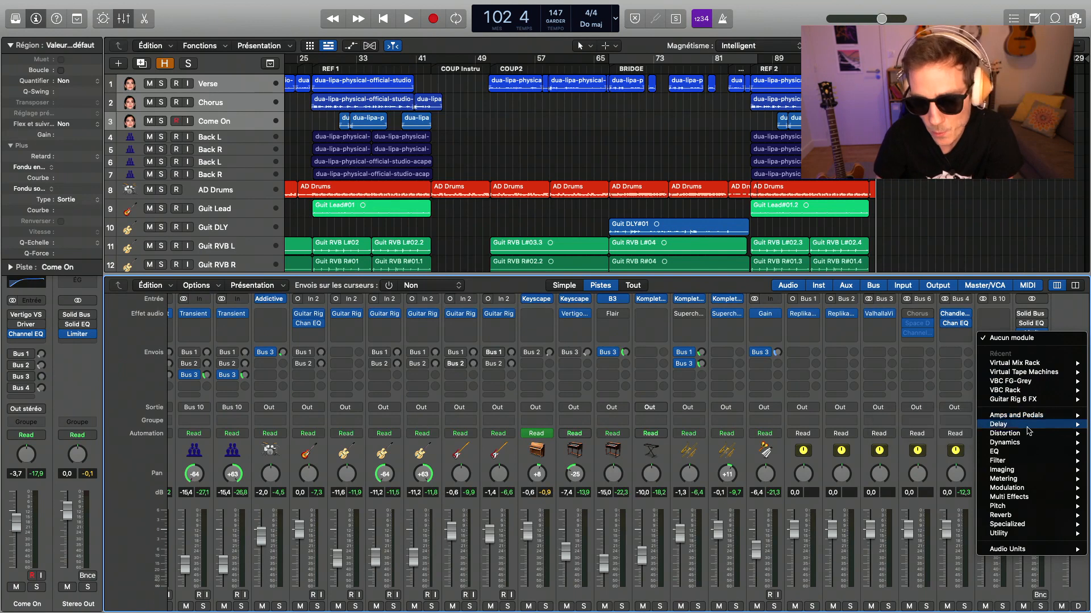
mouse_move(1040, 537)
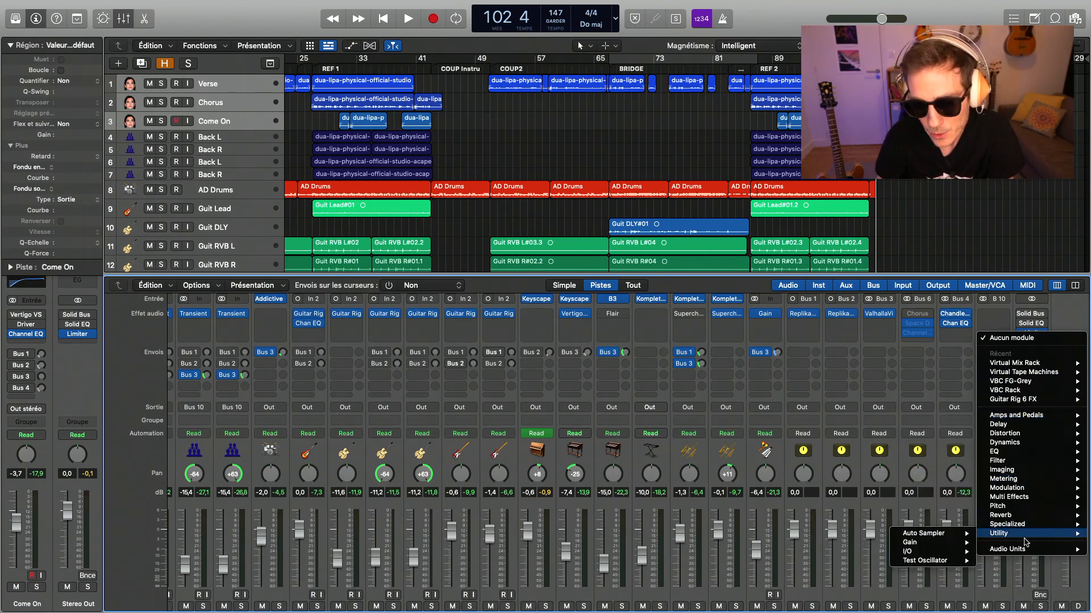
left_click(955, 546)
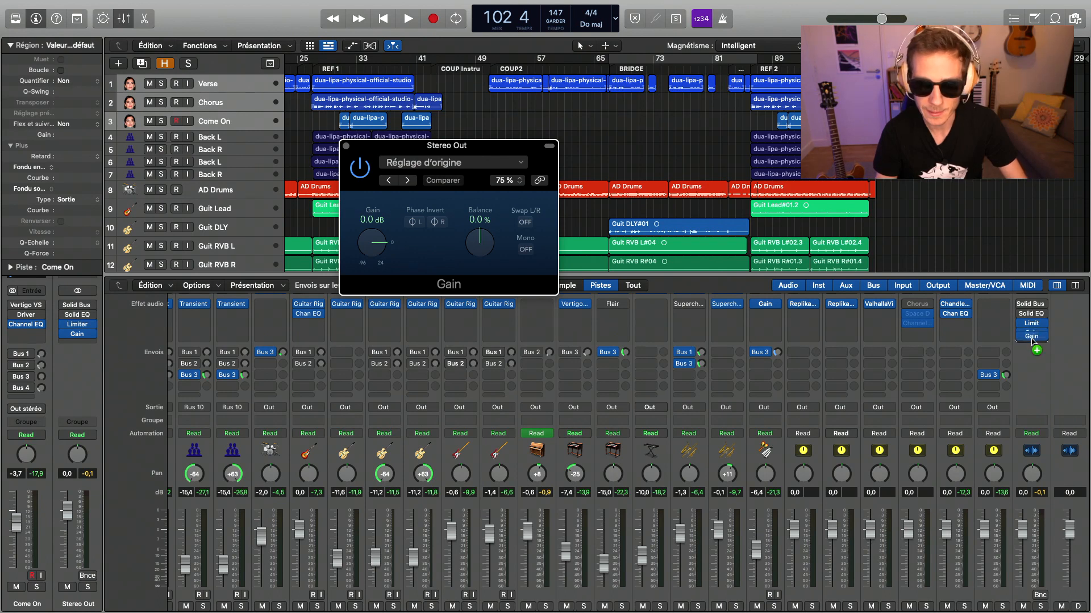
left_click_drag(1031, 339, 1033, 343)
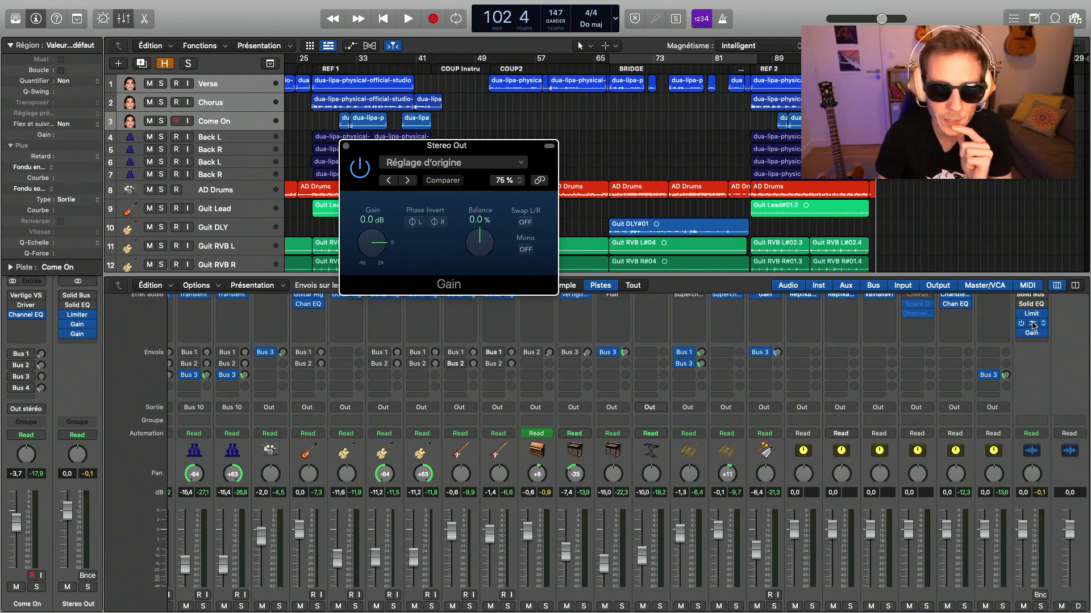
- Set the first Stereo Out Gain plug-in to -15.0 dB
left_click(1033, 325)
left_click(1033, 325)
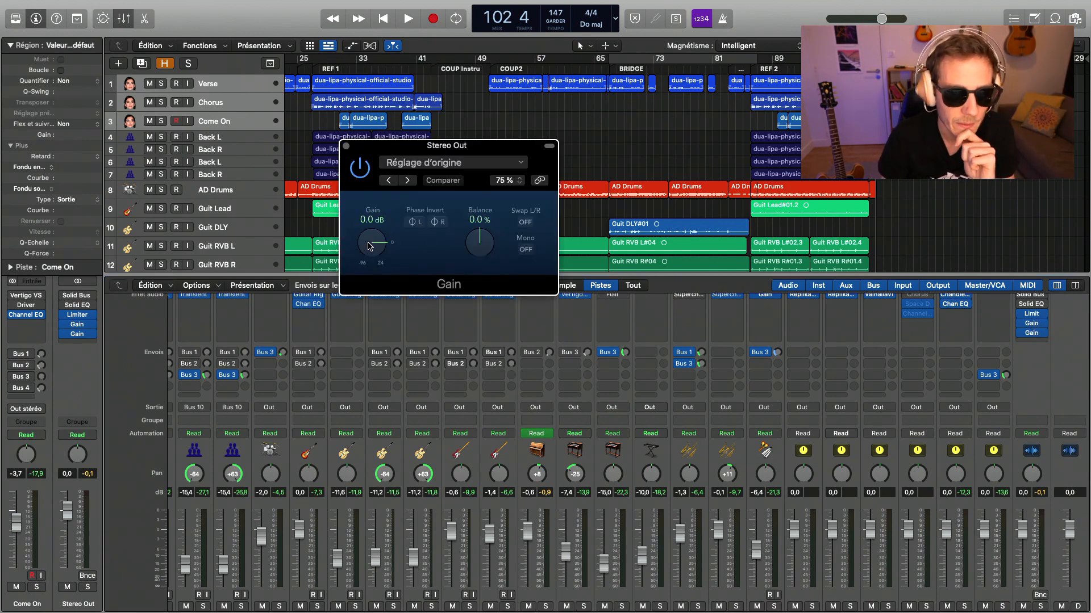
scroll(372, 240, "down", 2)
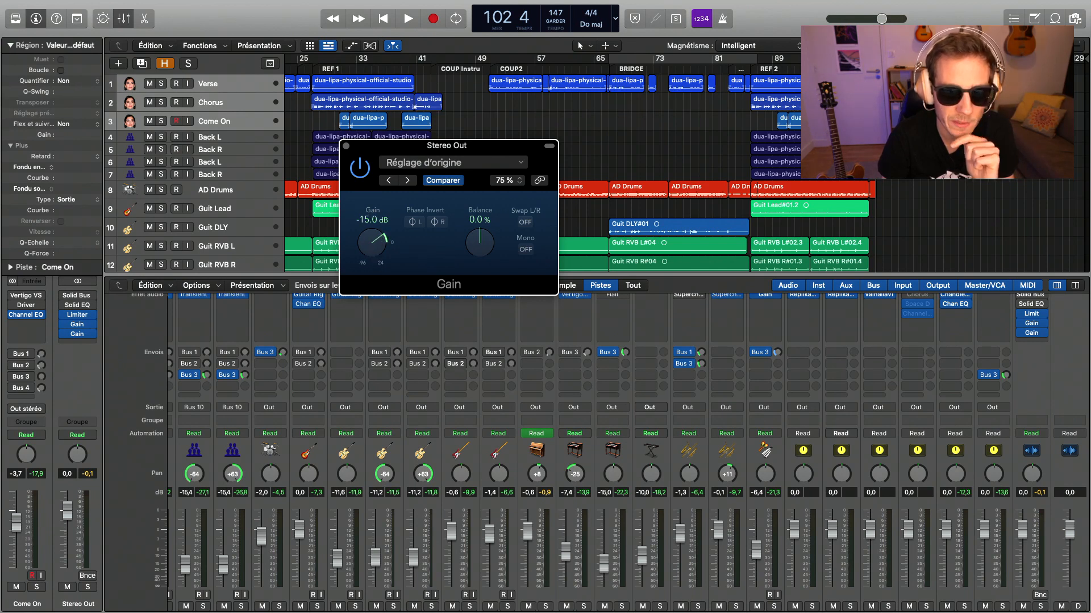
- Compare the REF 2 section with the first Gain plug-in bypassed and active, and lower its gain to -20.5 dB
left_click(660, 69)
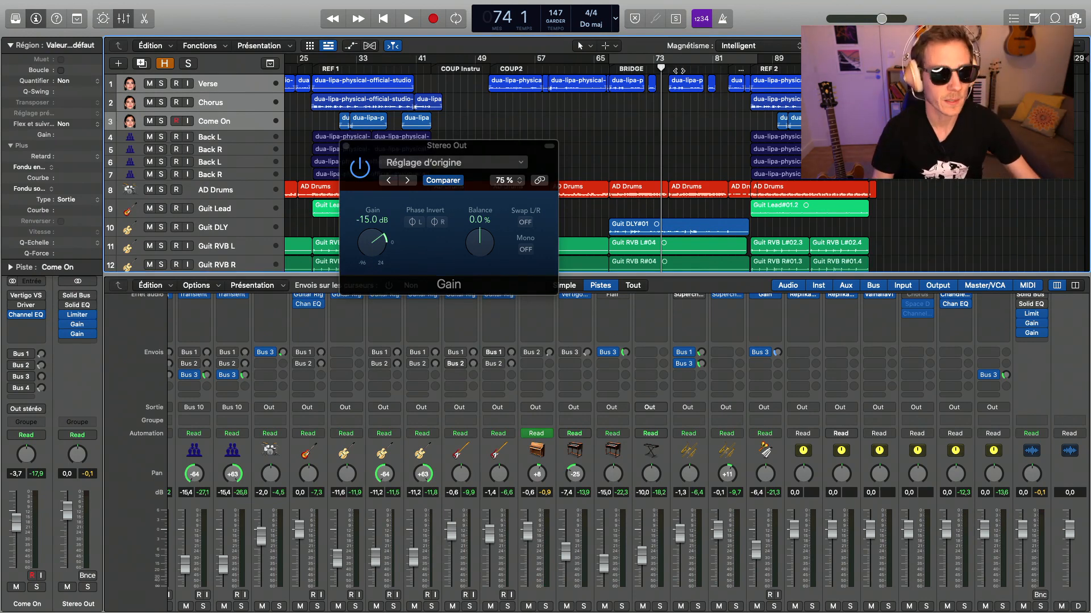
left_click(363, 169)
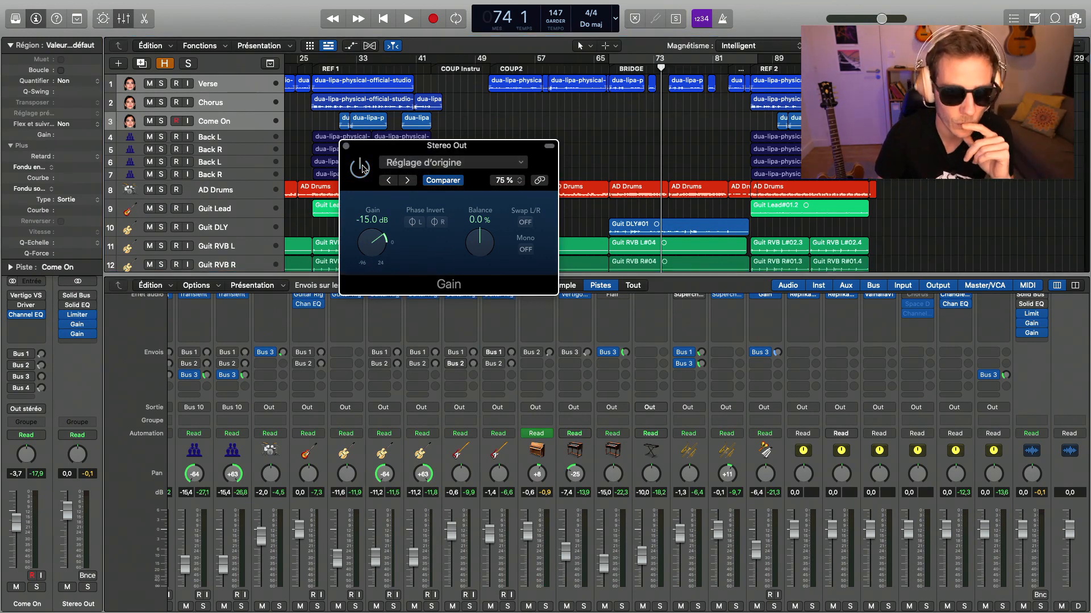
left_click(759, 76)
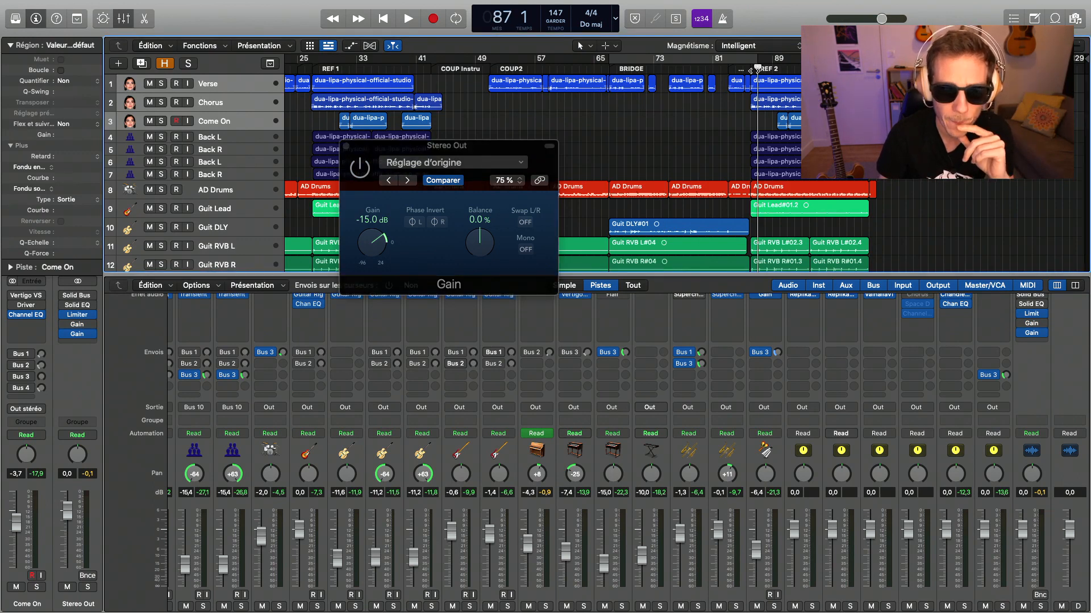
key("space")
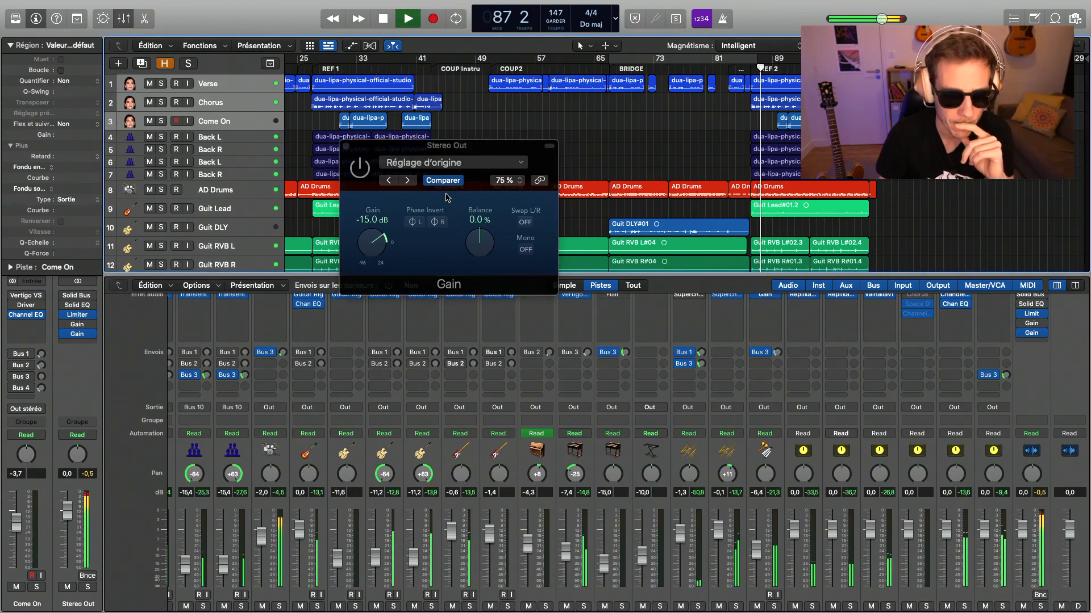
left_click(361, 173)
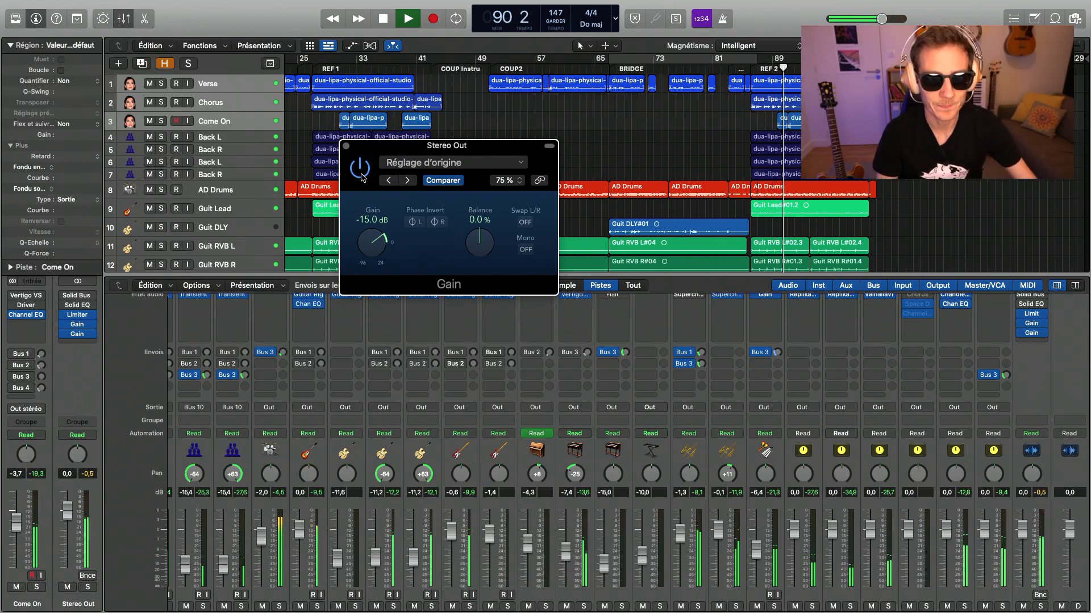
left_click_drag(372, 238, 371, 253)
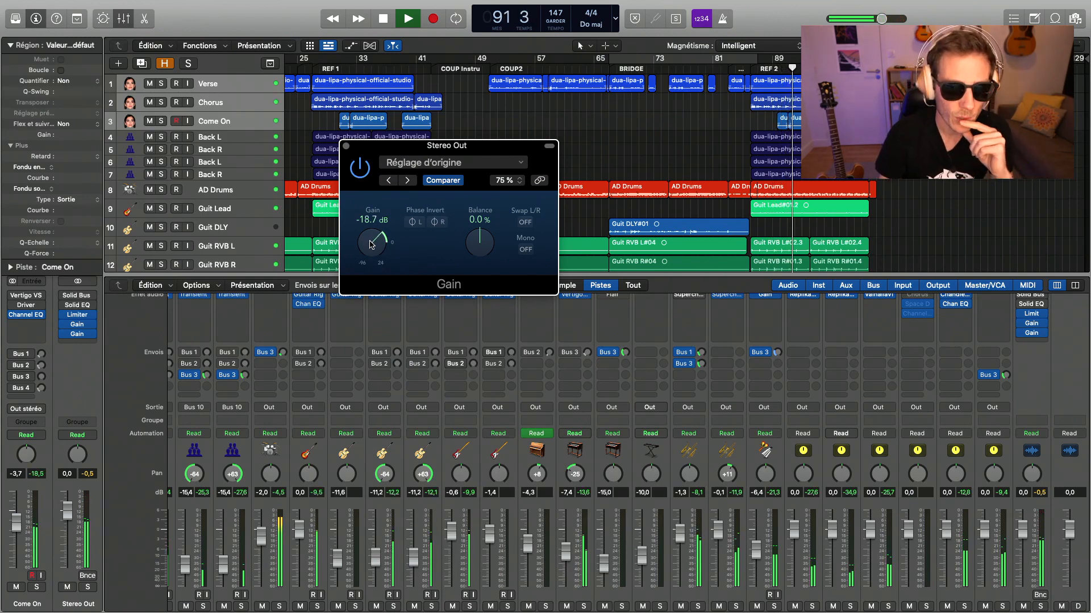
left_click(346, 146)
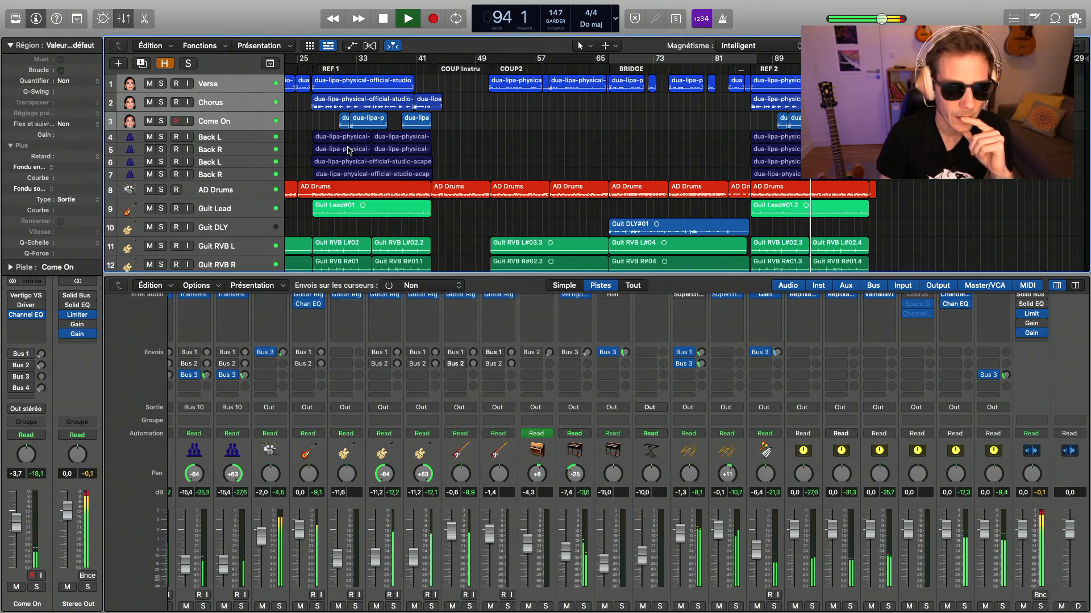
- Turn on Mono in the second Stereo Out Gain plug-in and audition the mix from the start of REF 2
key("space")
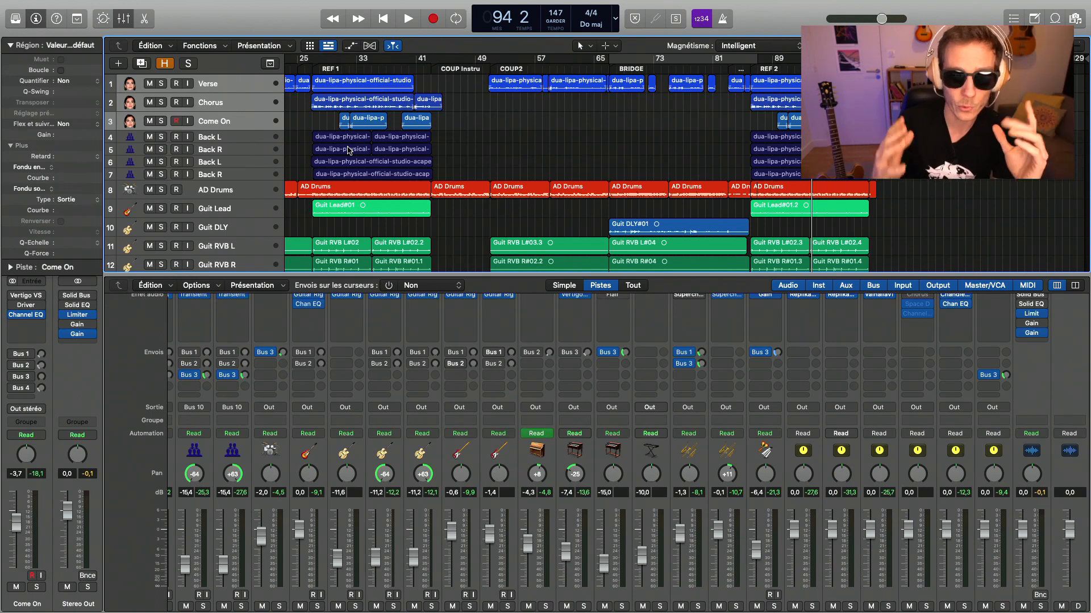
left_click(1031, 333)
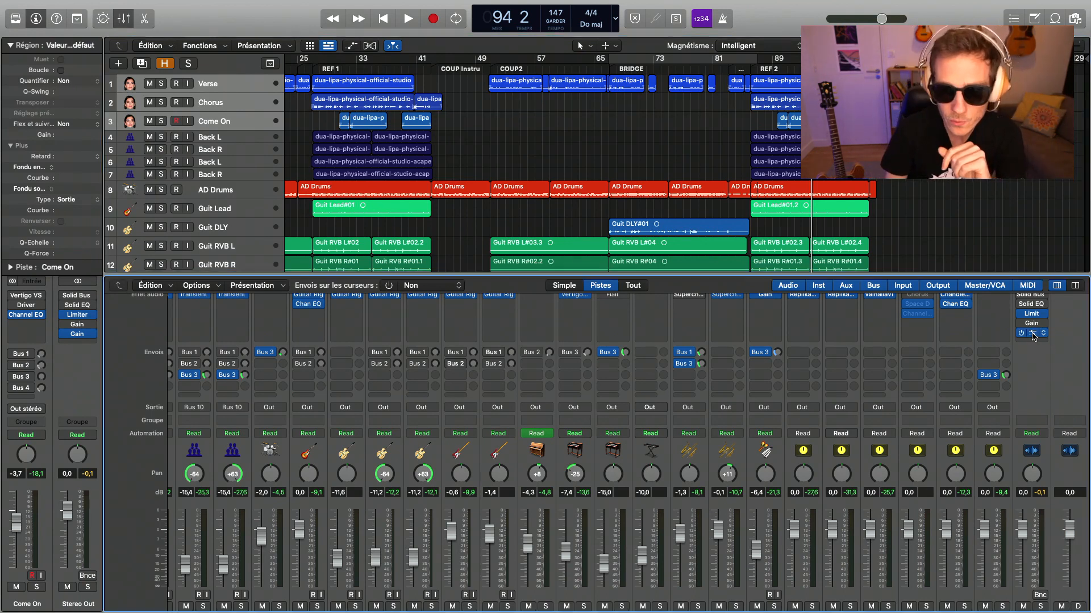
left_click(526, 251)
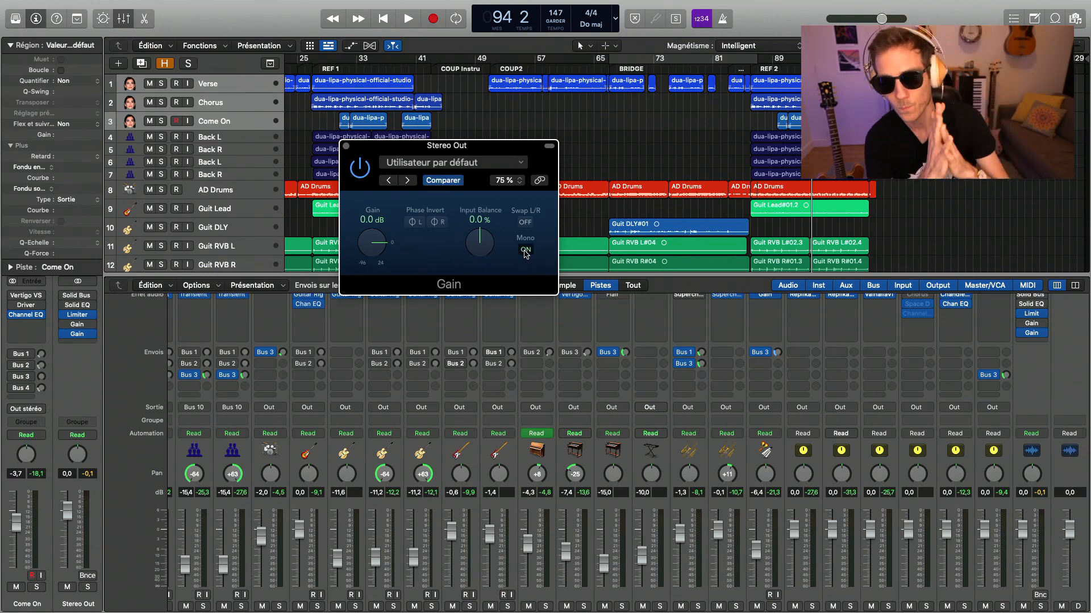
left_click(347, 147)
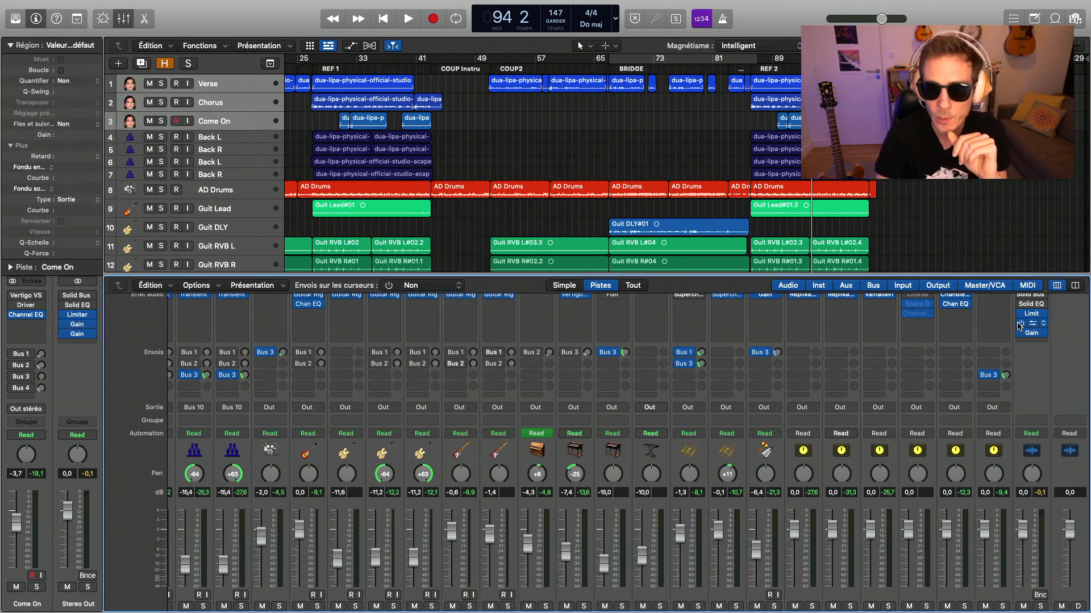
left_click(767, 67)
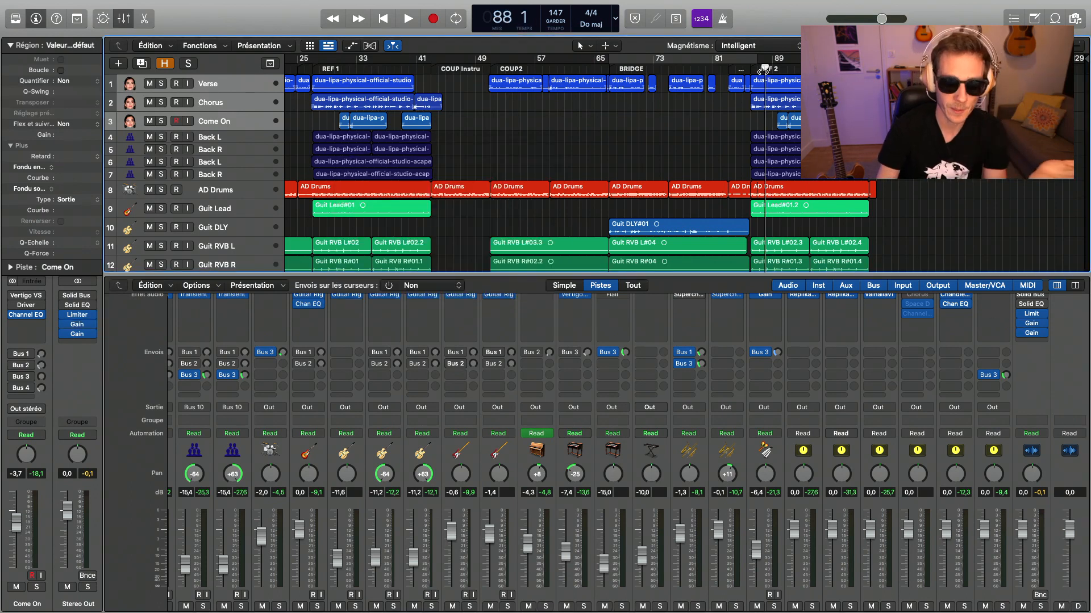
double_click(753, 71)
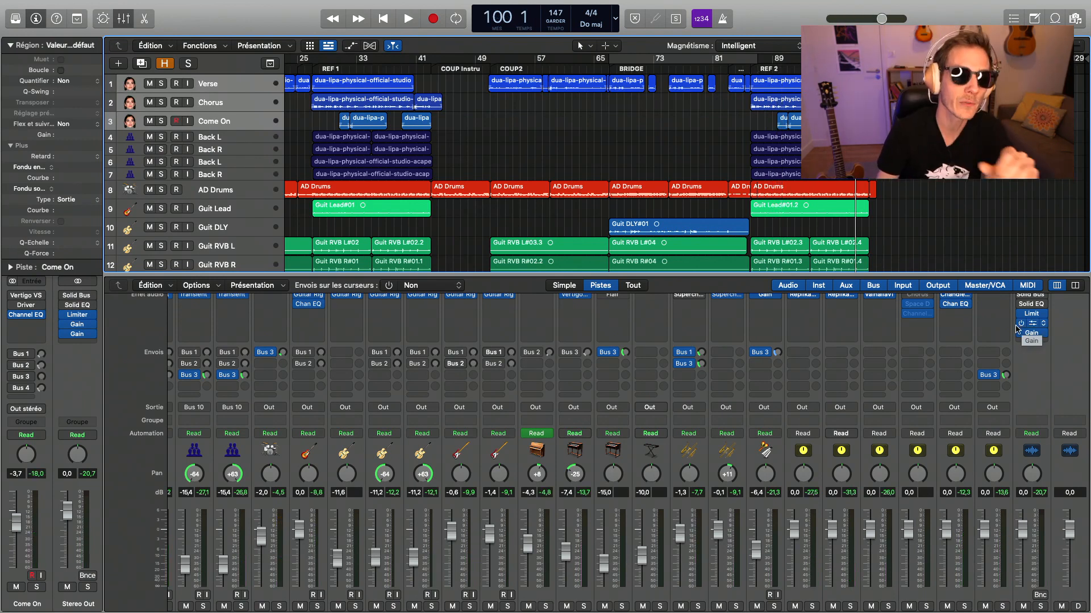
- Select the AD Drums track and toggle both Gain plug-ins on the Stereo Out channel to bypass
left_click(236, 197)
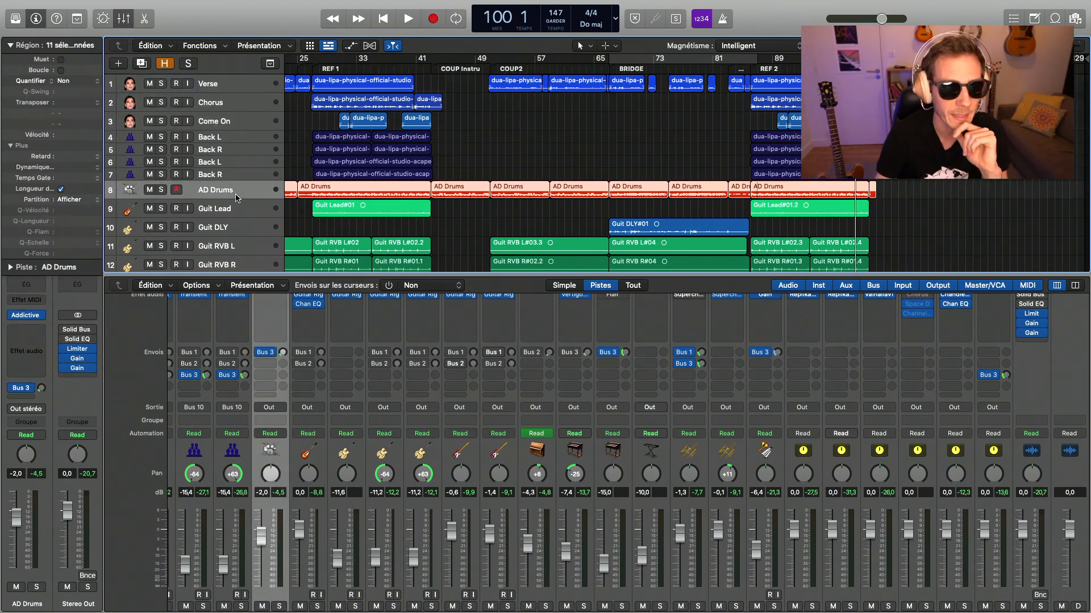
scroll(236, 197, "left", 10)
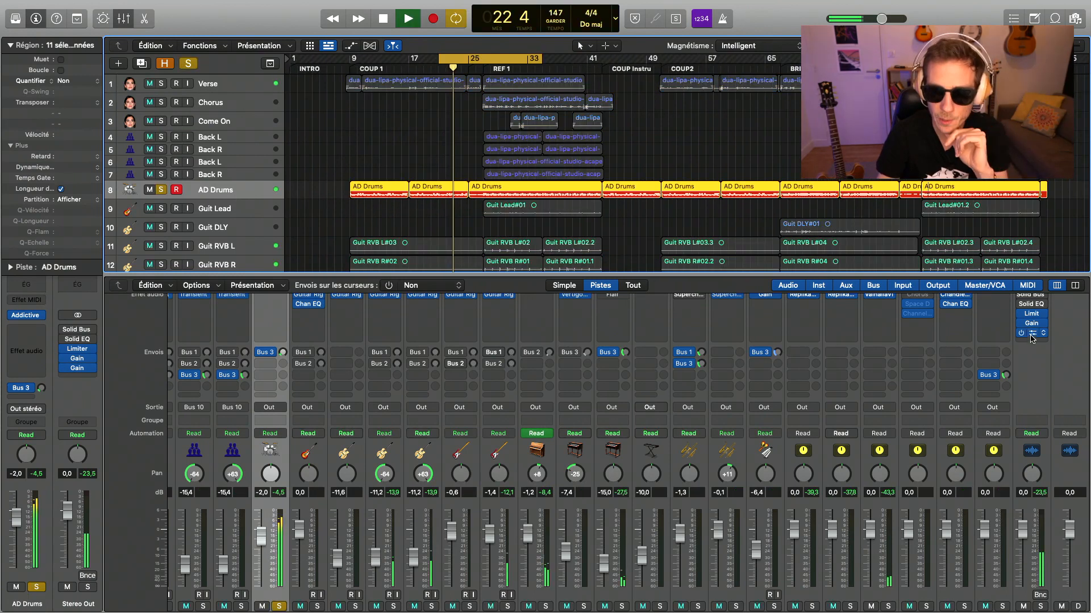
left_click(1021, 324)
left_click(1023, 334)
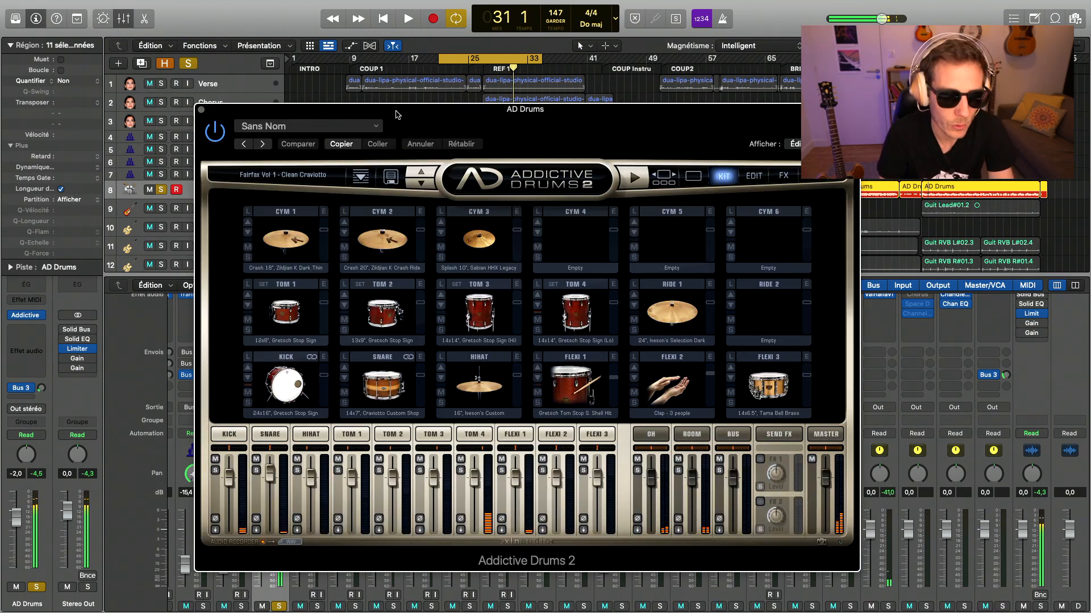
- Compare the drums with the Room channel muted and unmuted in Addictive Drums 2, and lower the Room fader
left_click_drag(721, 109, 614, 93)
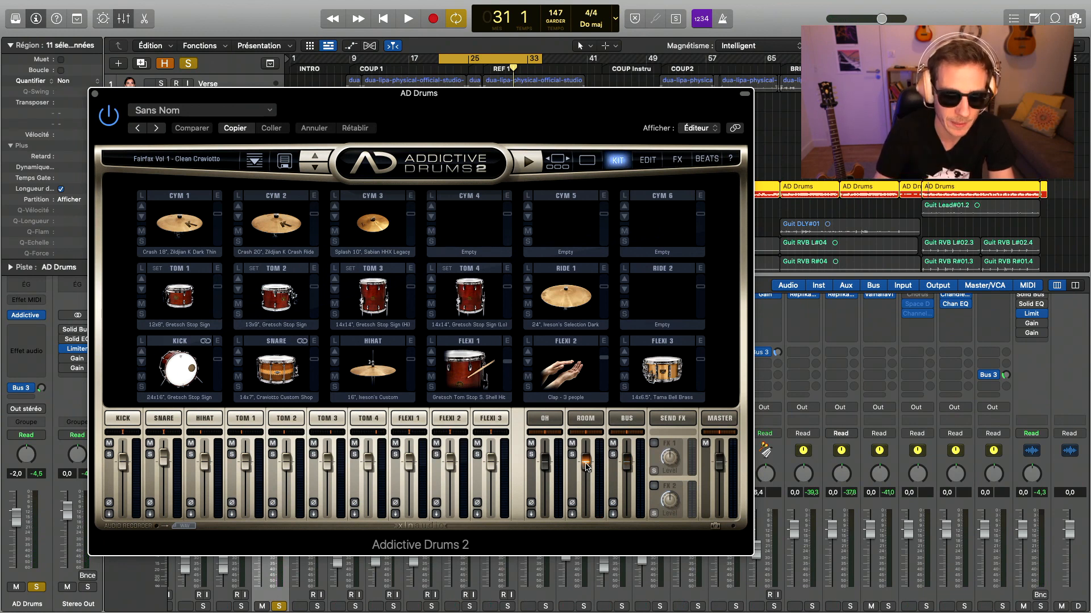
key("space")
left_click(572, 444)
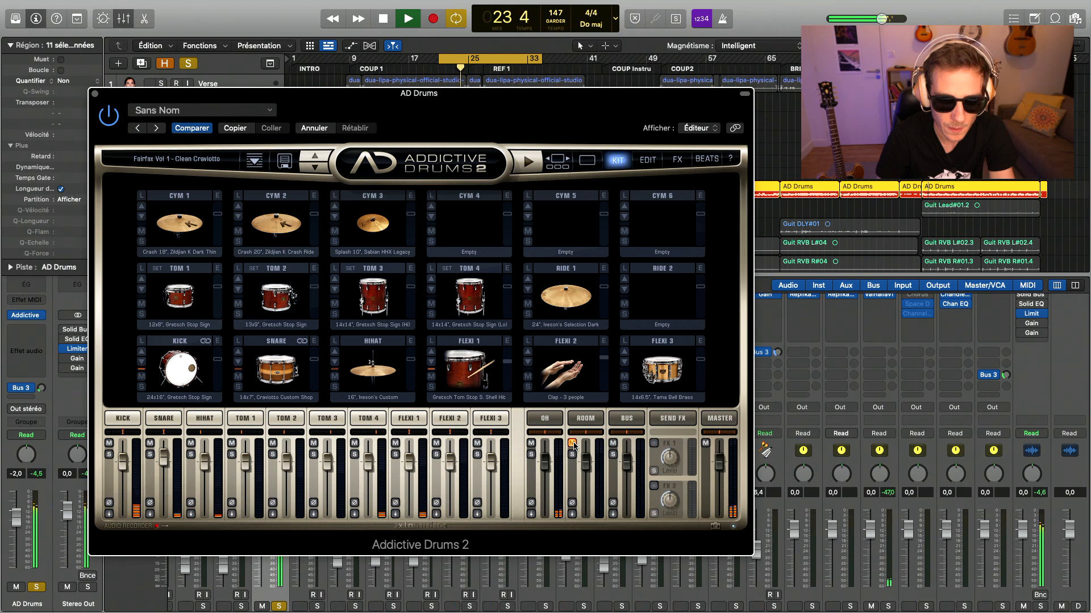
left_click(572, 443)
left_click_drag(589, 462, 588, 490)
key("space")
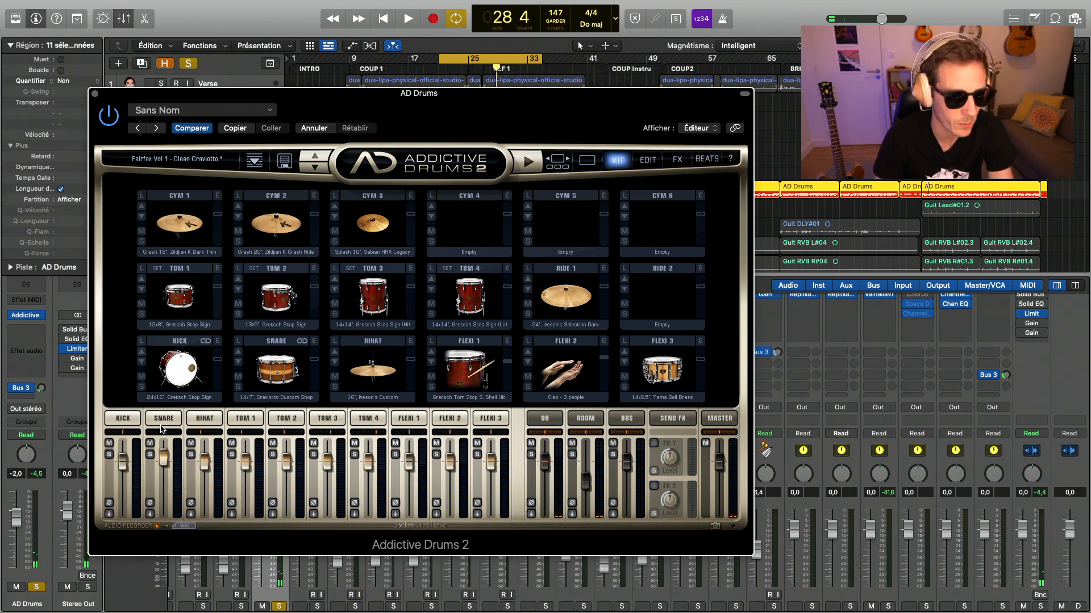
- Open the Kick channel for editing, solo it during playback and bypass the AD Drums track's Bus 3 send
left_click(123, 419)
left_click(109, 454)
key("space")
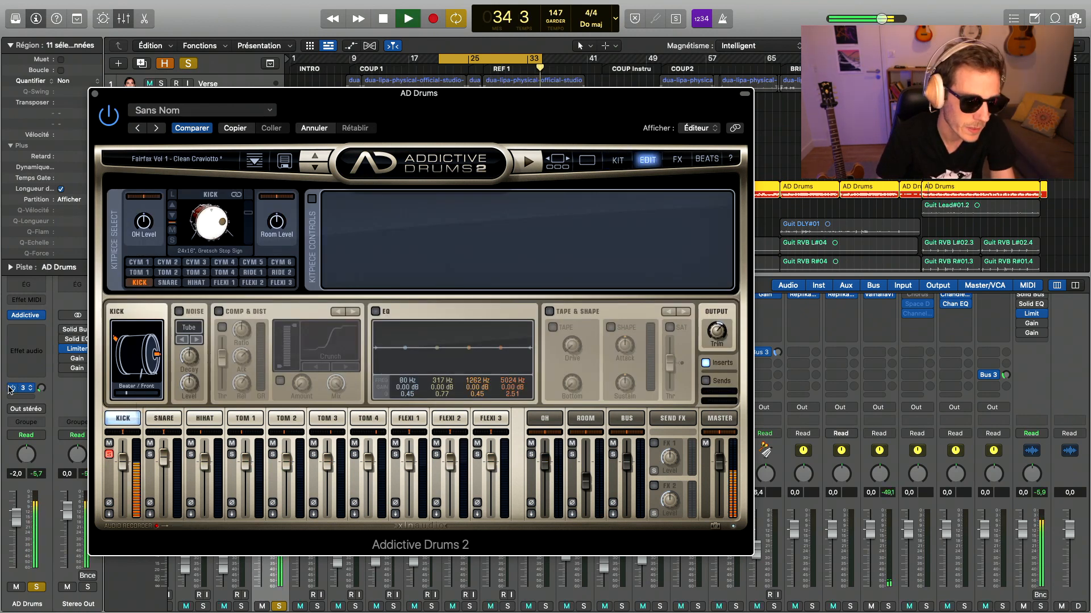
left_click(12, 388)
- Set the Kick's Beater/Front balance to 48%, then enable its EQ and boost the low band 3.35 dB at 35 Hz
left_click_drag(126, 393, 149, 396)
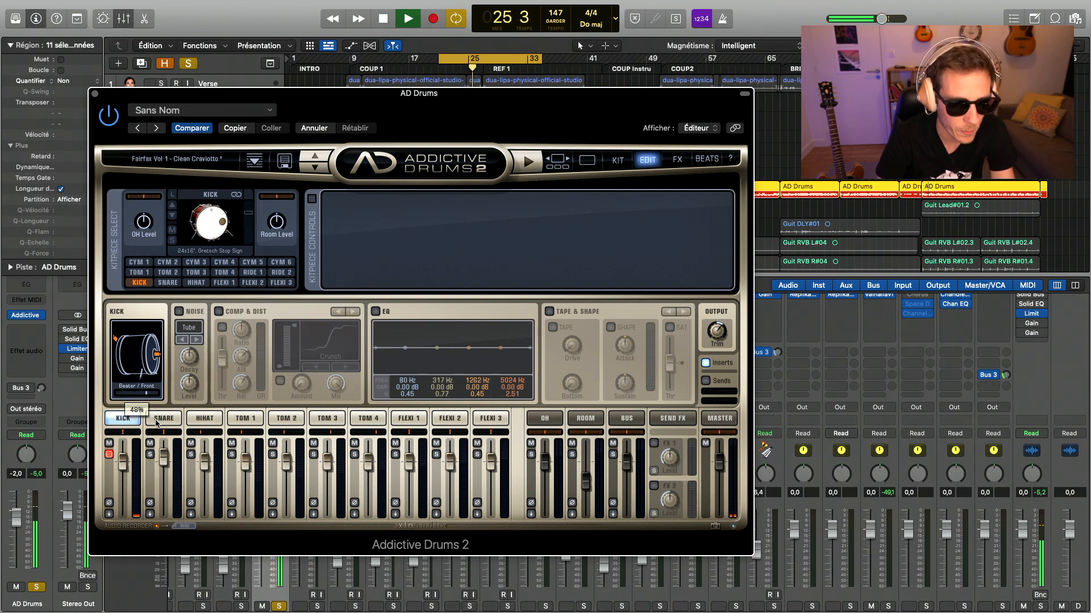
left_click(374, 311)
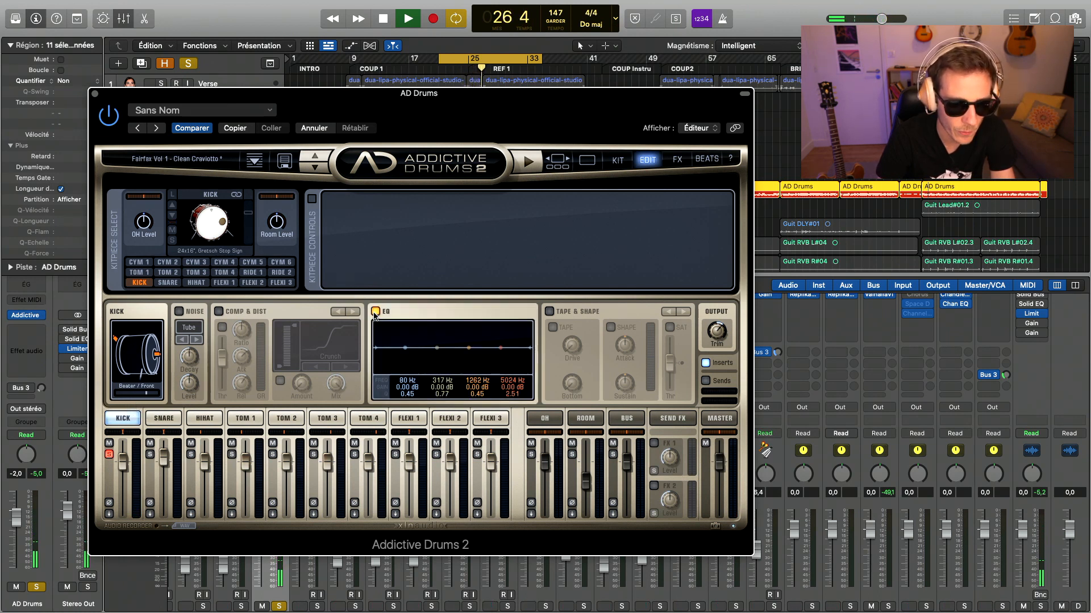
left_click_drag(405, 347, 388, 342)
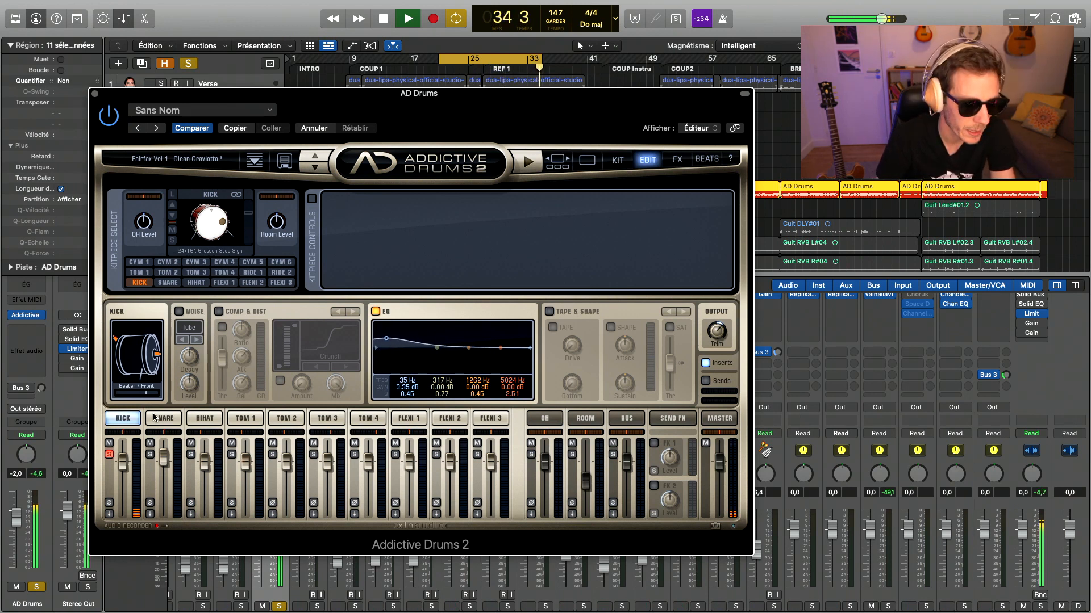
- Unsolo the Kick and compare the full kit with the Kick EQ off and on, ending with the EQ on
left_click(109, 454)
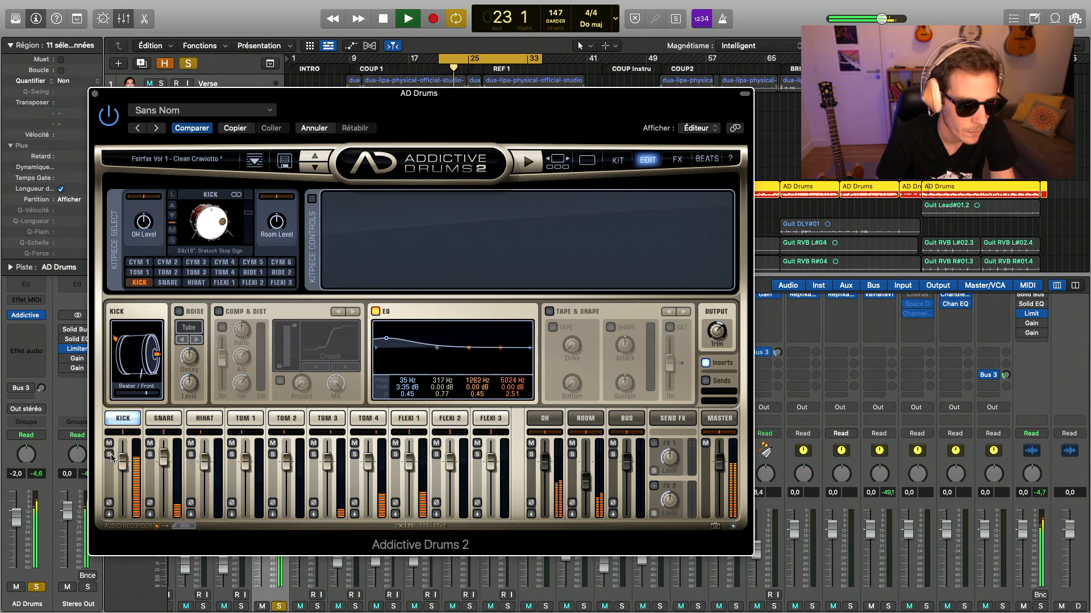
left_click(376, 312)
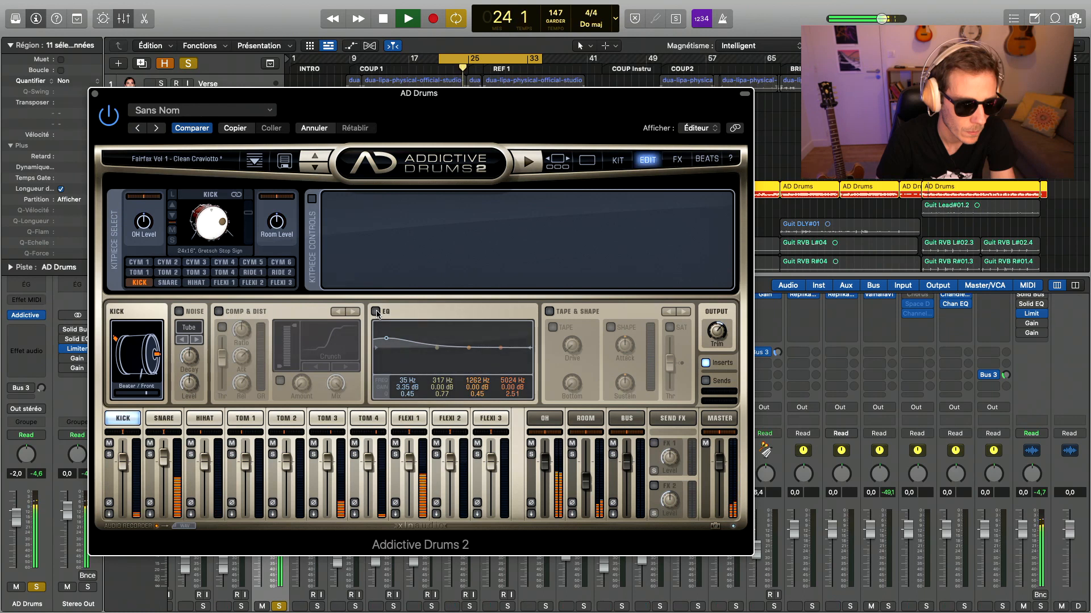
left_click(376, 312)
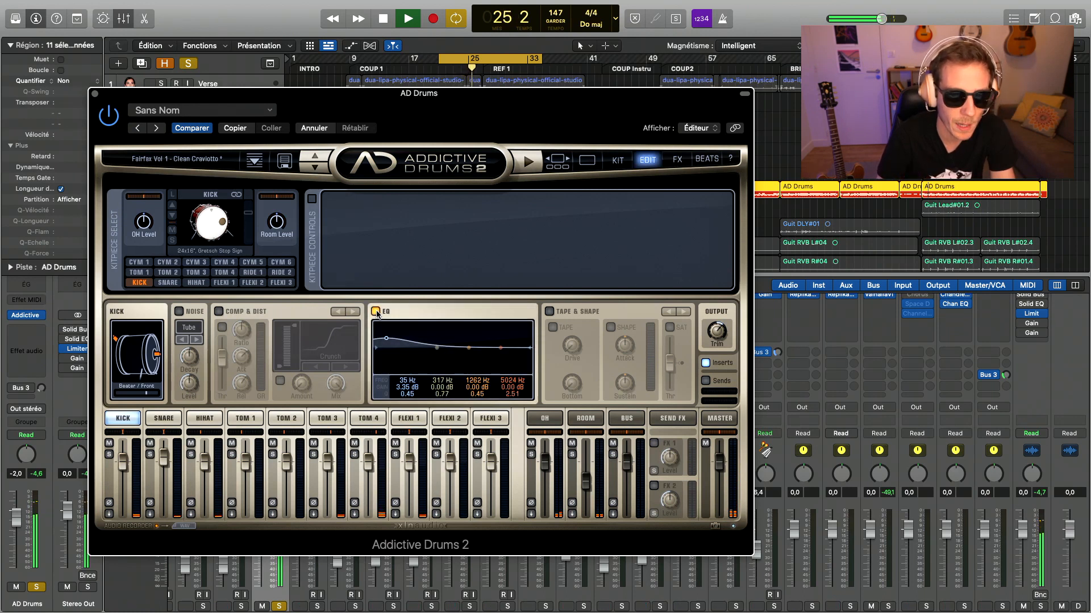
key("space")
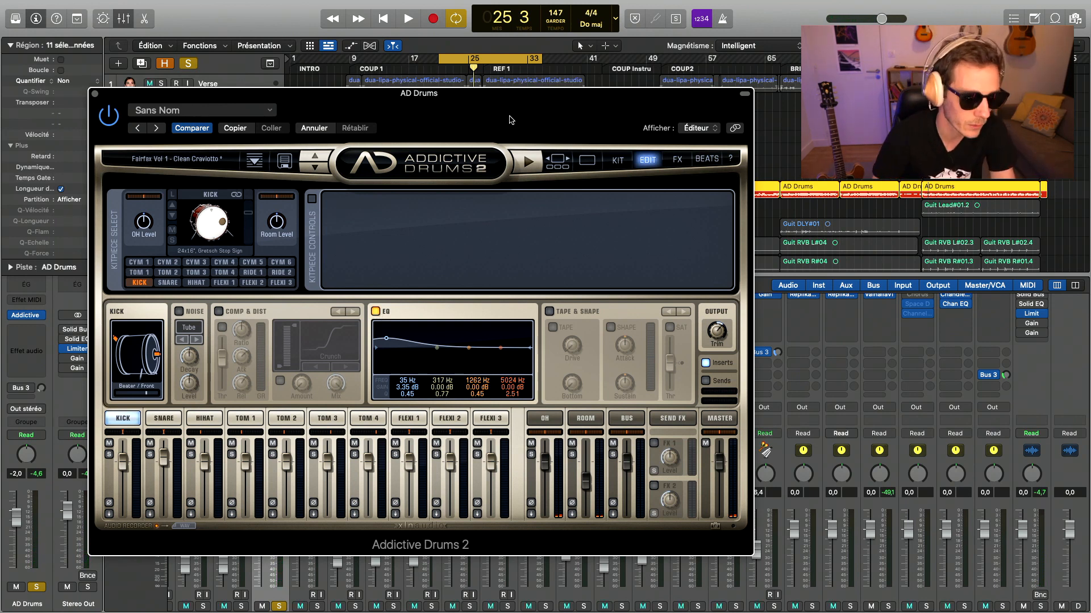
- Enable Comp & Dist on the soloed Kick during playback and set its compression ratio to about 2.48:1
key("space")
left_click(218, 311)
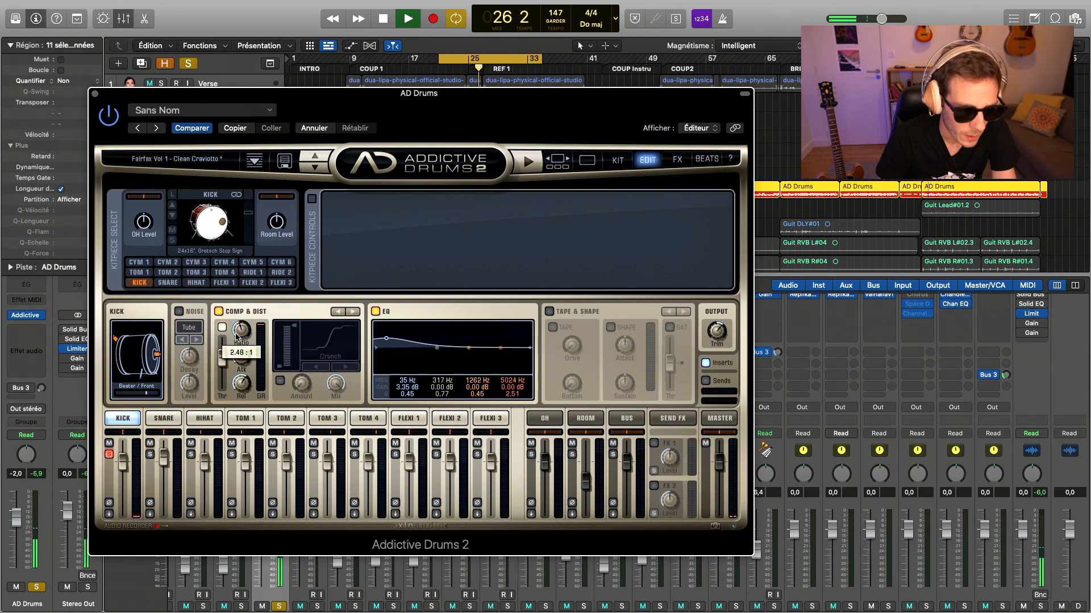
mouse_move(241, 361)
mouse_move(240, 365)
left_mouse_down()
mouse_move(239, 402)
mouse_move(241, 358)
left_mouse_up()
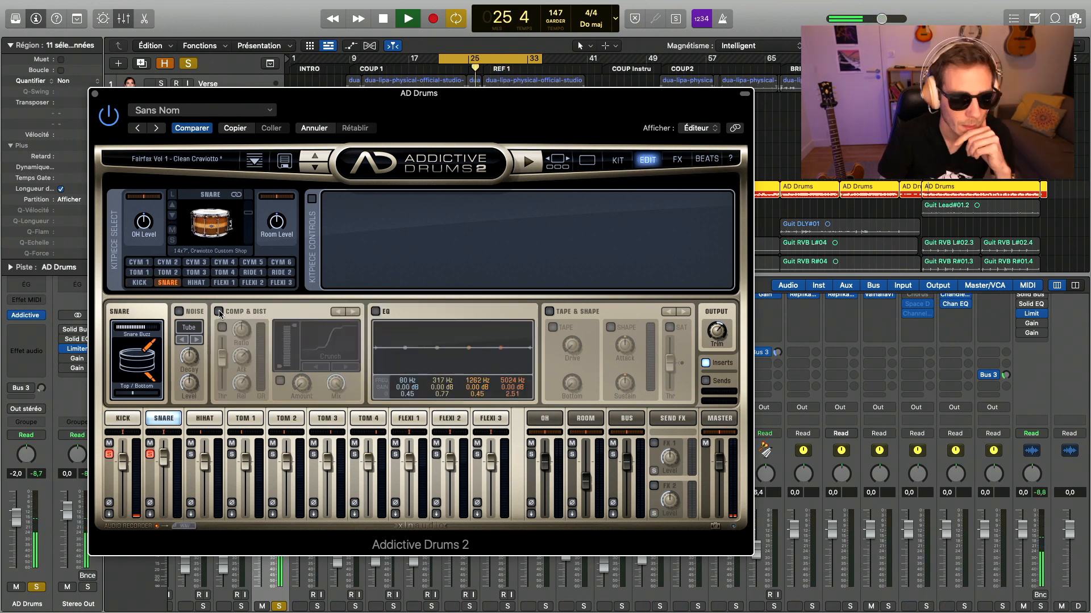
- Enable Comp & Dist on the Snare channel and set its compression ratio to 2.94:1
left_click(219, 311)
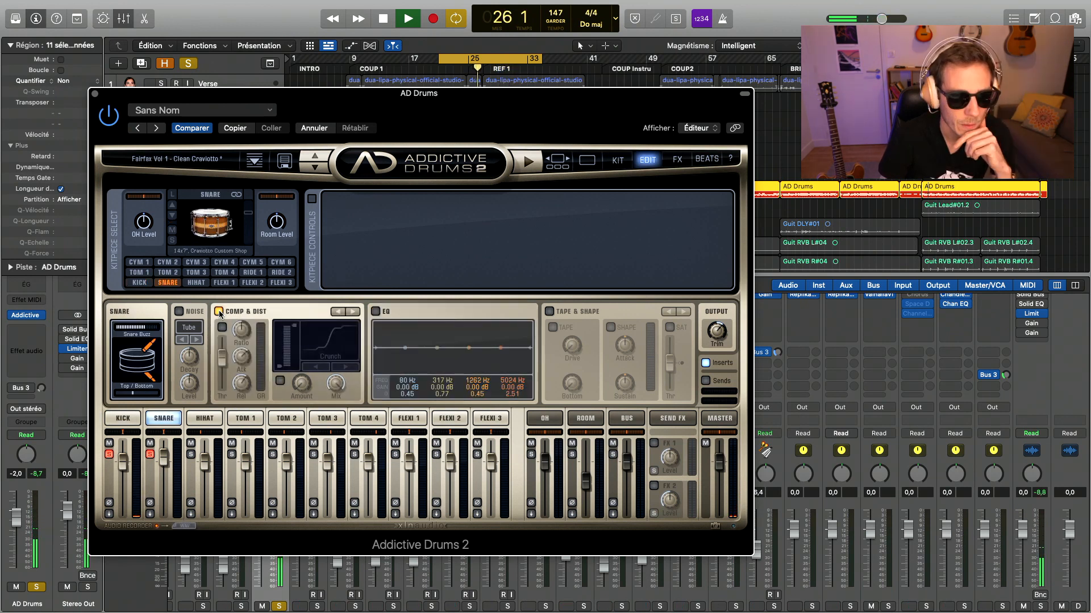
mouse_move(226, 337)
left_mouse_down()
mouse_move(225, 372)
mouse_move(241, 332)
left_mouse_up()
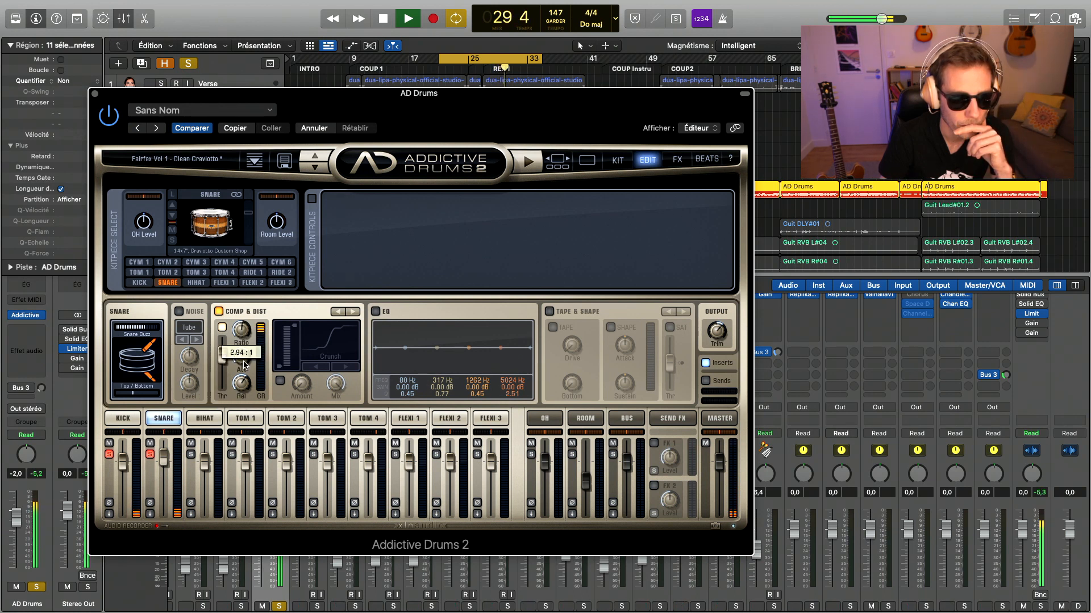
- Unsolo the Snare and Kick channels and lower the Tom 4 fader to about -6.31 dB
left_click(150, 454)
left_click(109, 454)
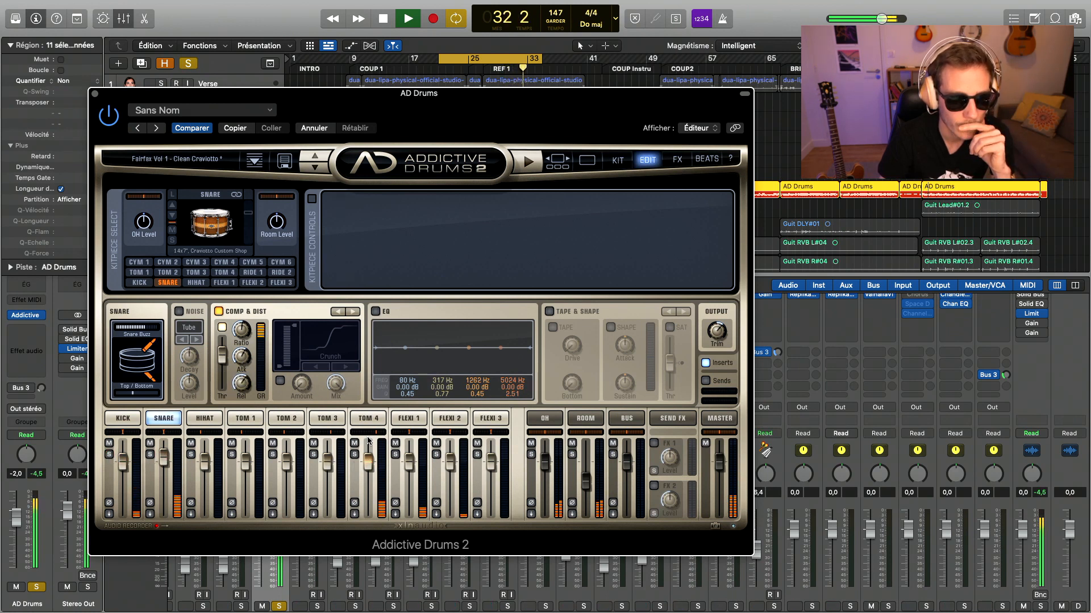
left_click_drag(368, 463, 371, 471)
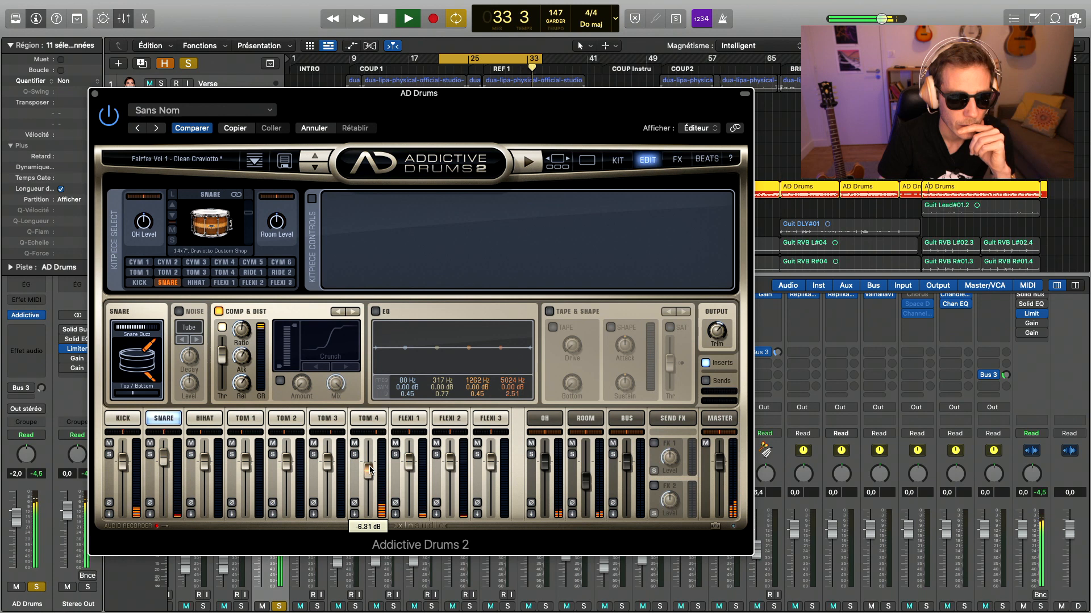
- Solo the HiHat, open it for editing and enable Cut in its kitpiece controls
left_click(190, 455)
left_click(205, 418)
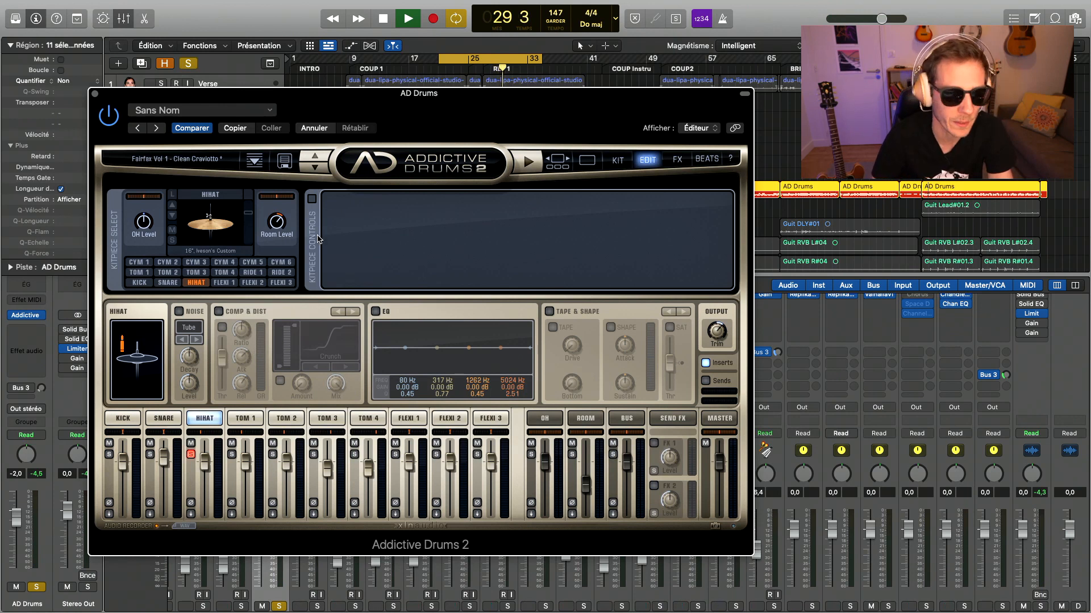
left_click(312, 199)
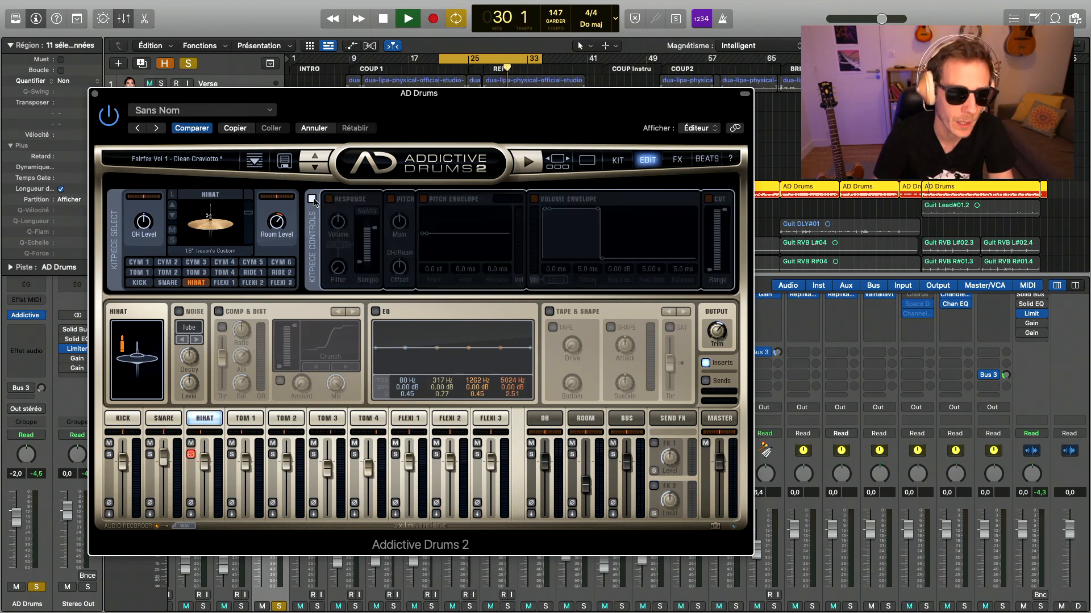
left_click(709, 199)
left_click_drag(693, 108, 663, 136)
- Enable the HiHat EQ and boost its high band 6.48 dB at 13544 Hz with a Q of 0.79, then fine-tune the Room level
left_click(344, 341)
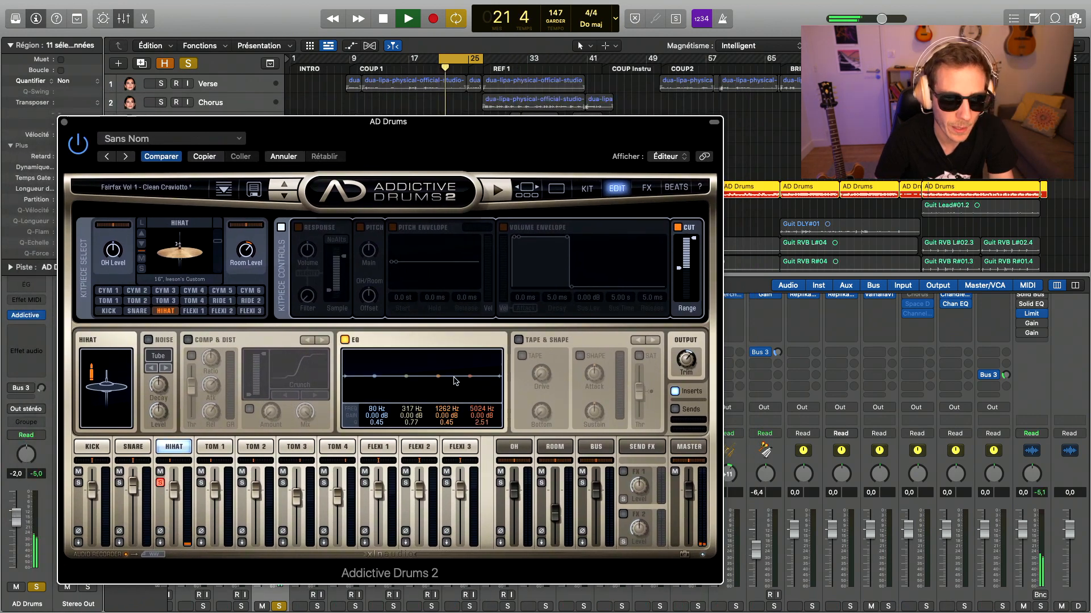
left_click_drag(469, 376, 471, 370)
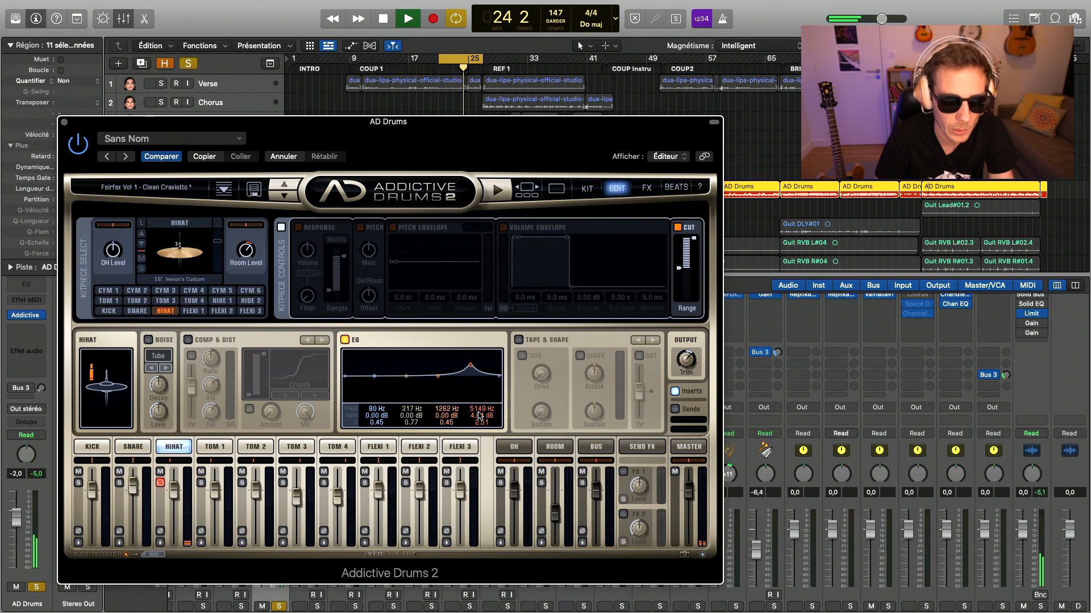
mouse_move(482, 422)
left_mouse_down()
mouse_move(479, 439)
mouse_move(480, 400)
left_mouse_up()
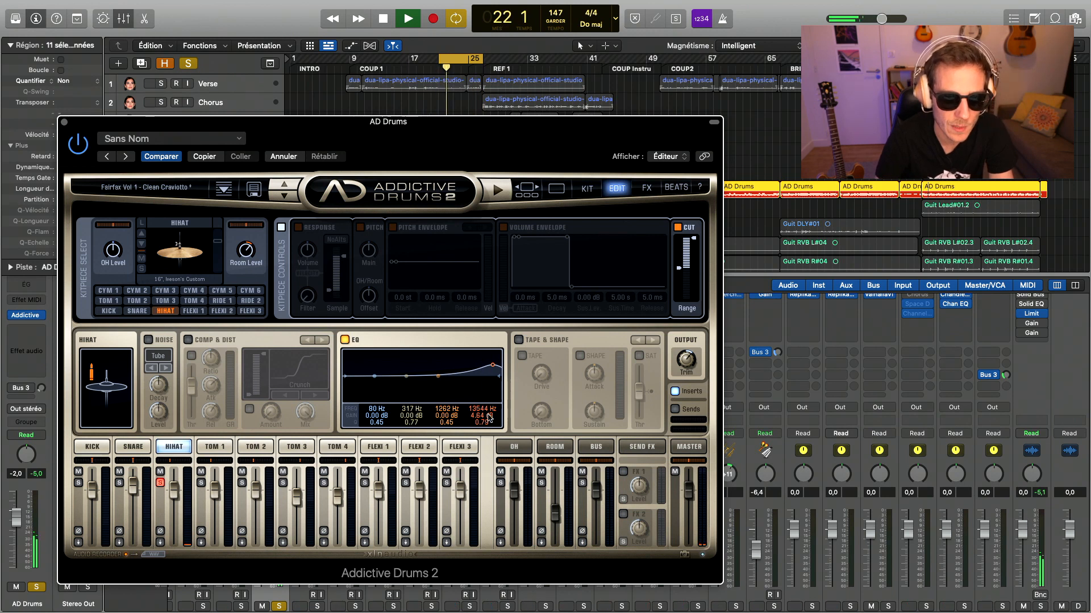
left_click_drag(489, 418, 488, 408)
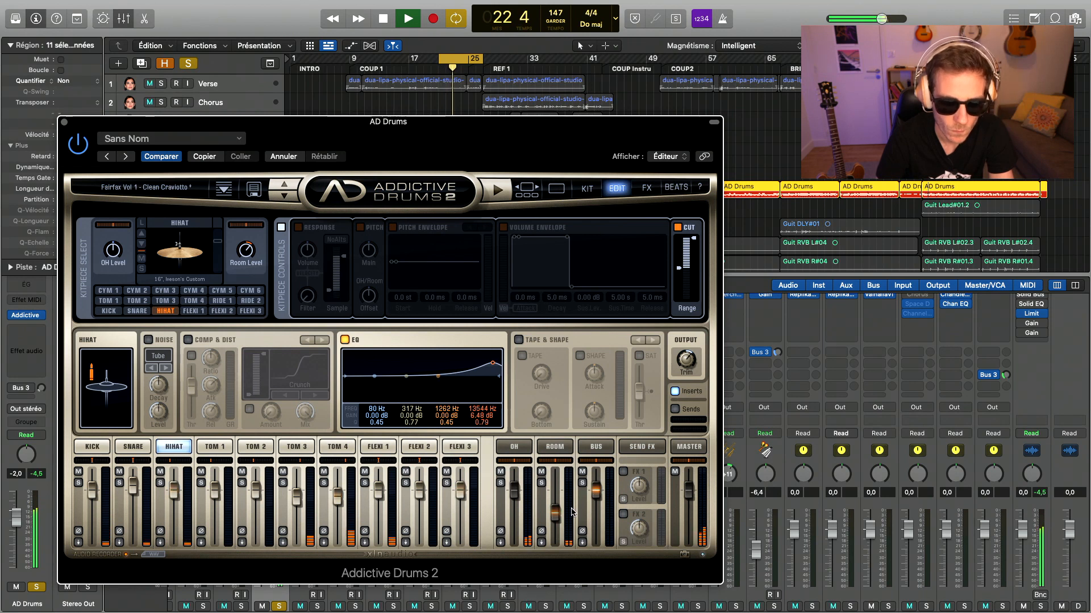
left_click_drag(556, 513, 556, 512)
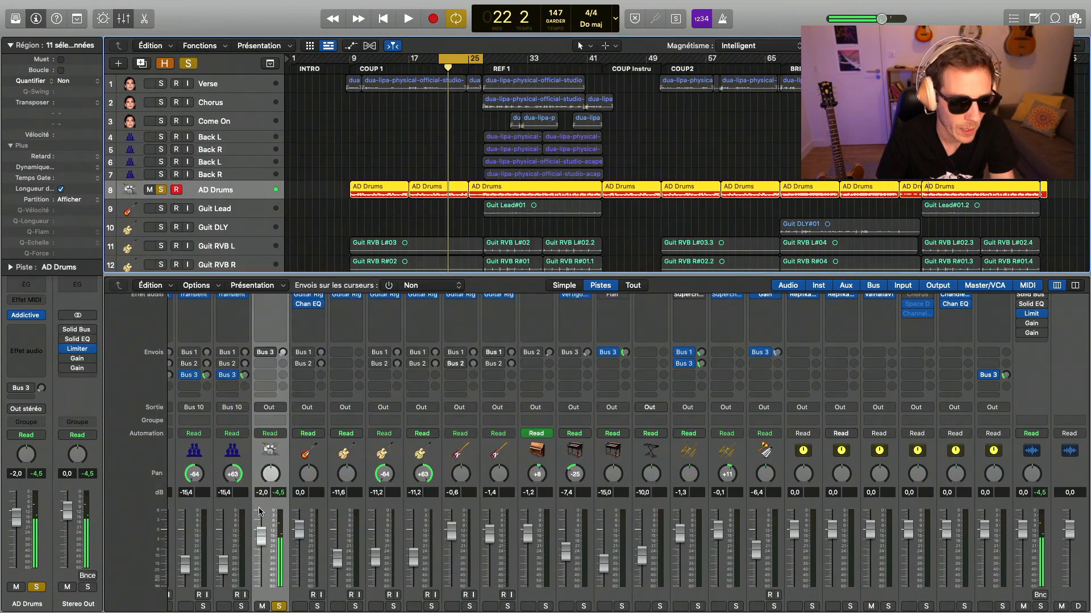
- Insert Virtual Mix Rack and VBC Rack on the AD Drums channel, leaving Virtual Mix Rack on the Empty preset
scroll(278, 387, "up", 3)
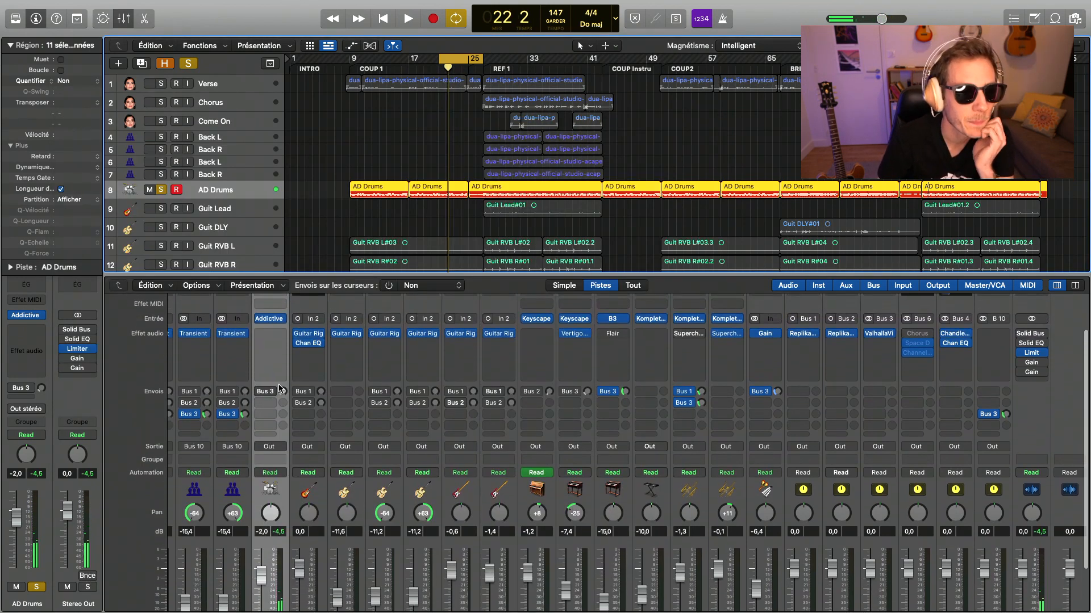
left_click(286, 346)
mouse_move(282, 366)
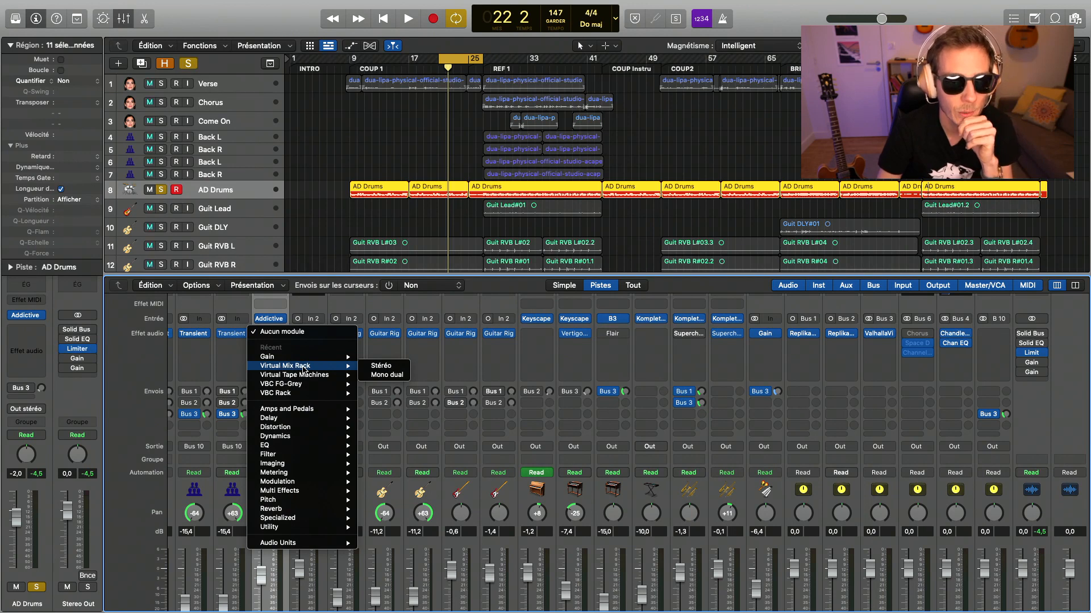
key("Escape")
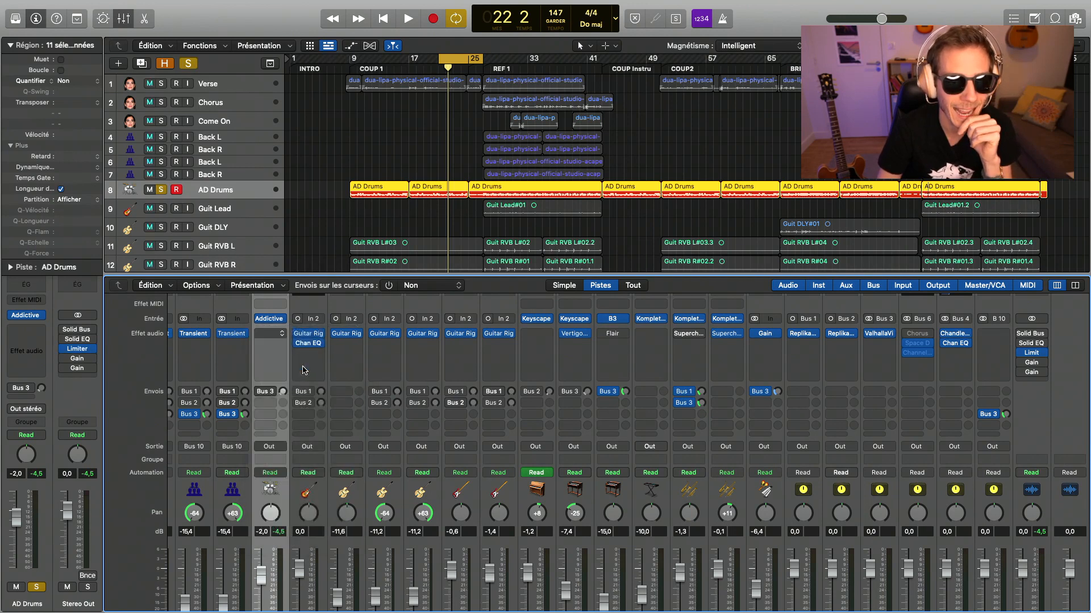
left_click(278, 146)
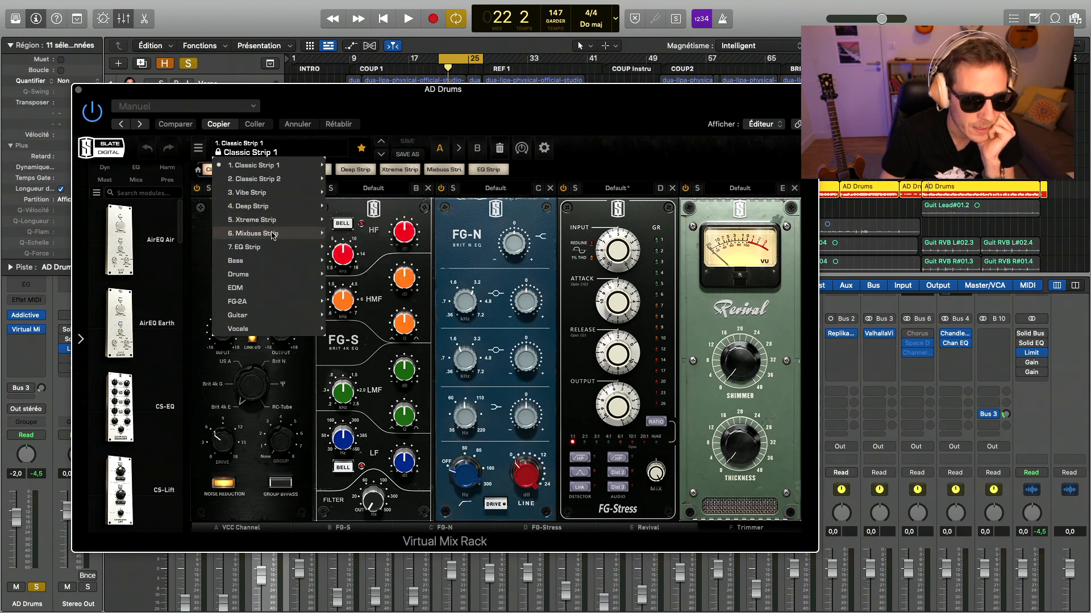
mouse_move(273, 235)
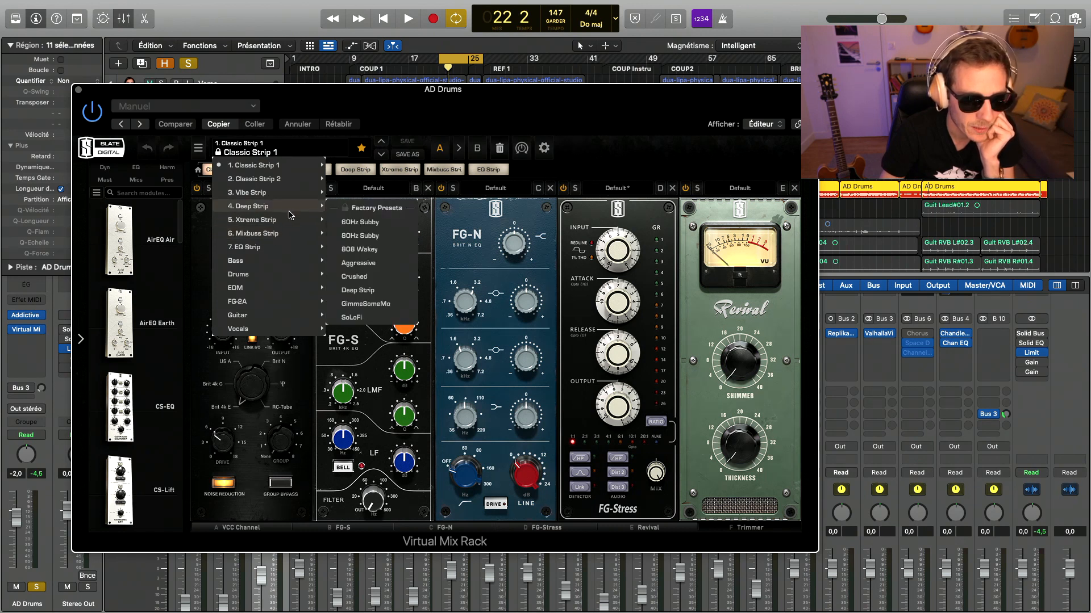
left_click(76, 89)
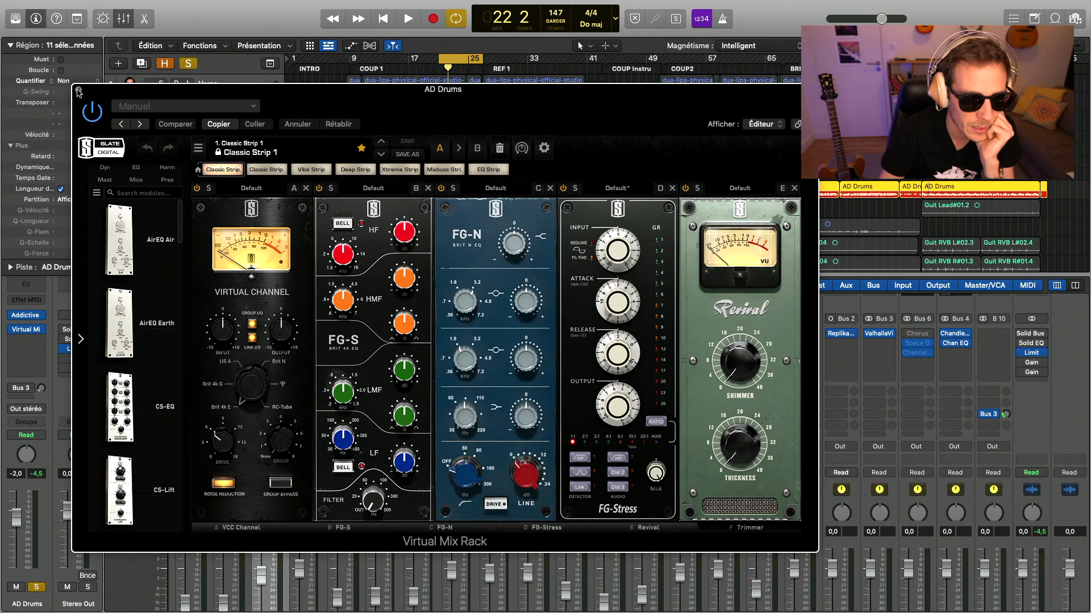
left_click(78, 91)
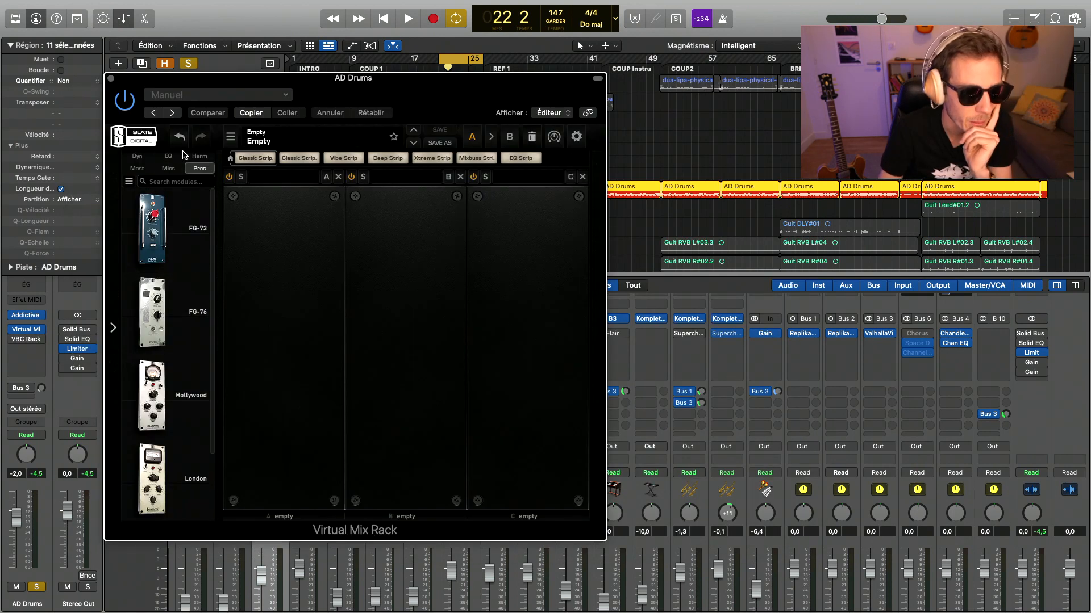
- Add the Trimmer mastering module to Virtual Mix Rack's first slot and lower its Trim slightly while playing the drums
left_click(146, 168)
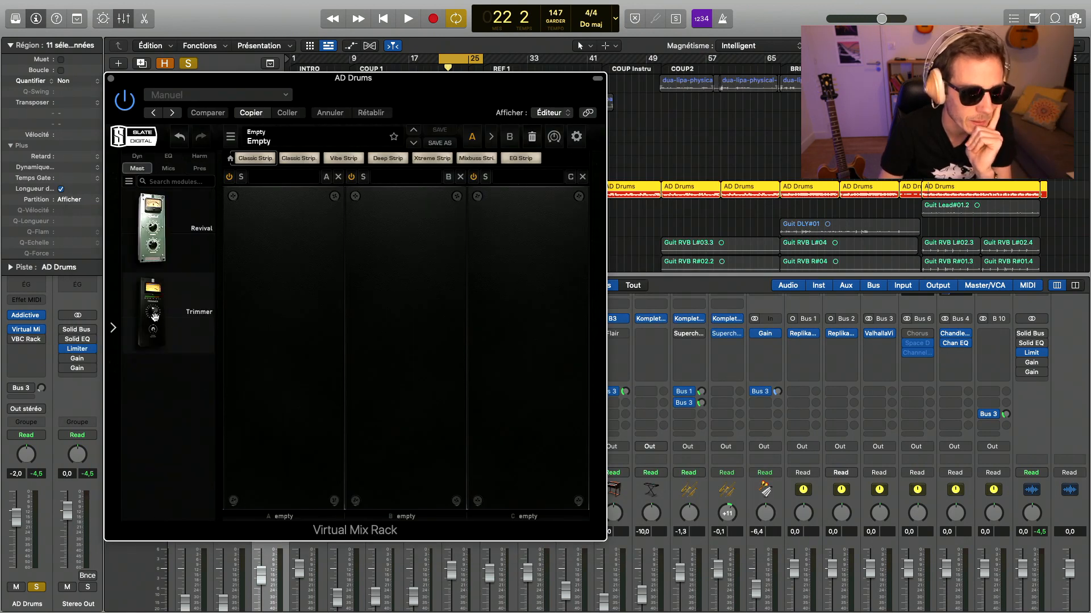
left_click_drag(154, 316, 284, 314)
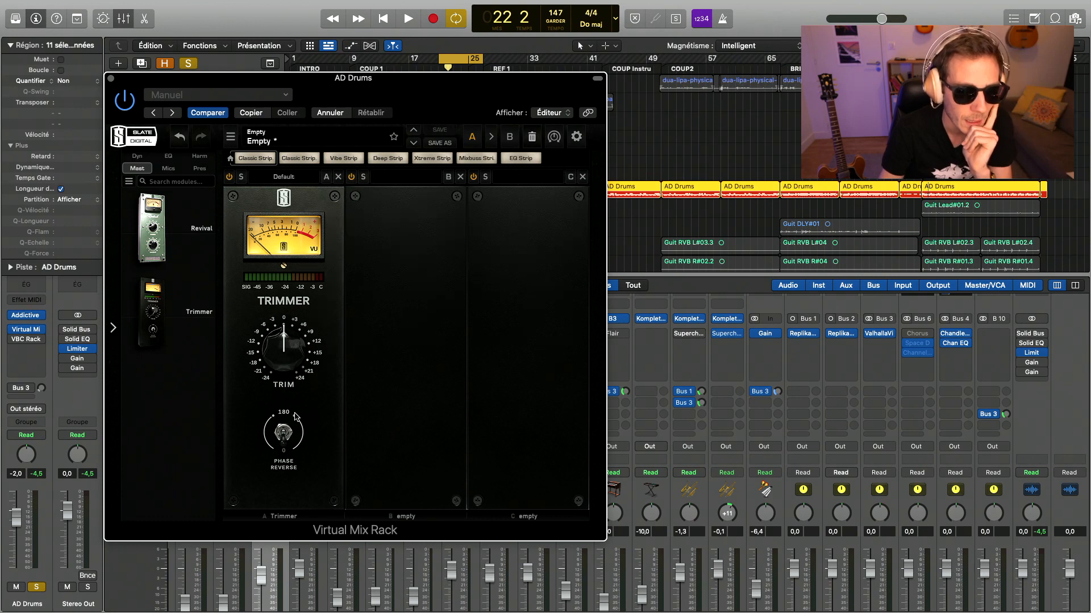
key("space")
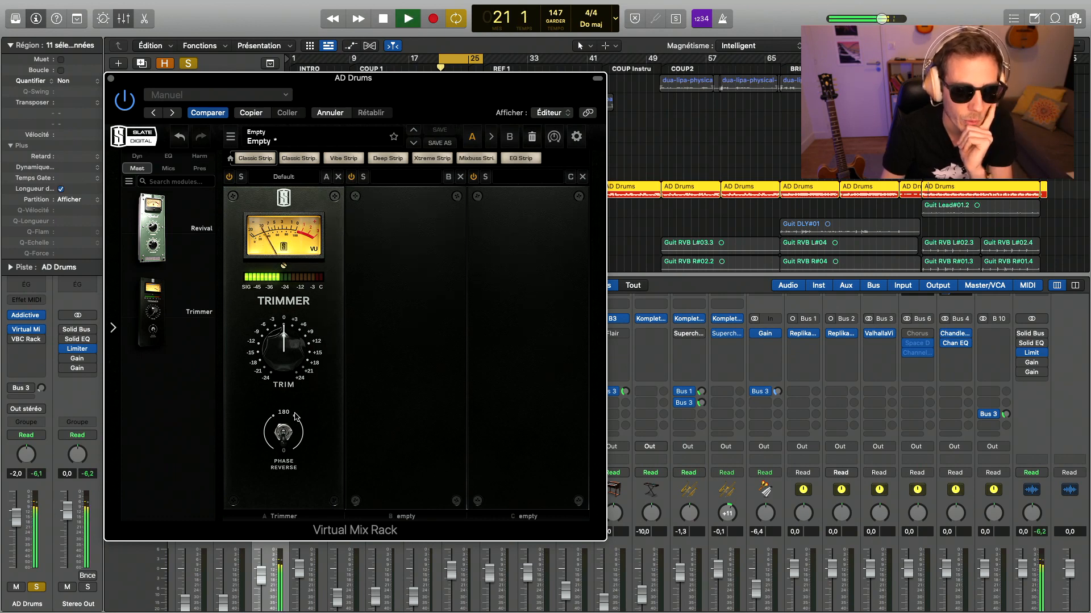
left_click_drag(284, 321, 288, 354)
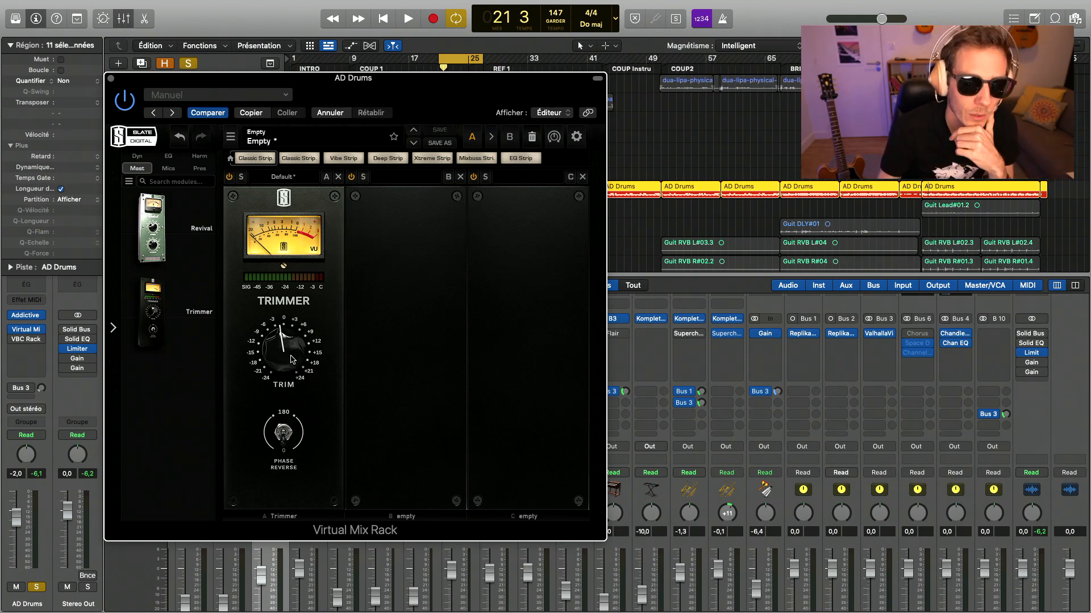
key("space")
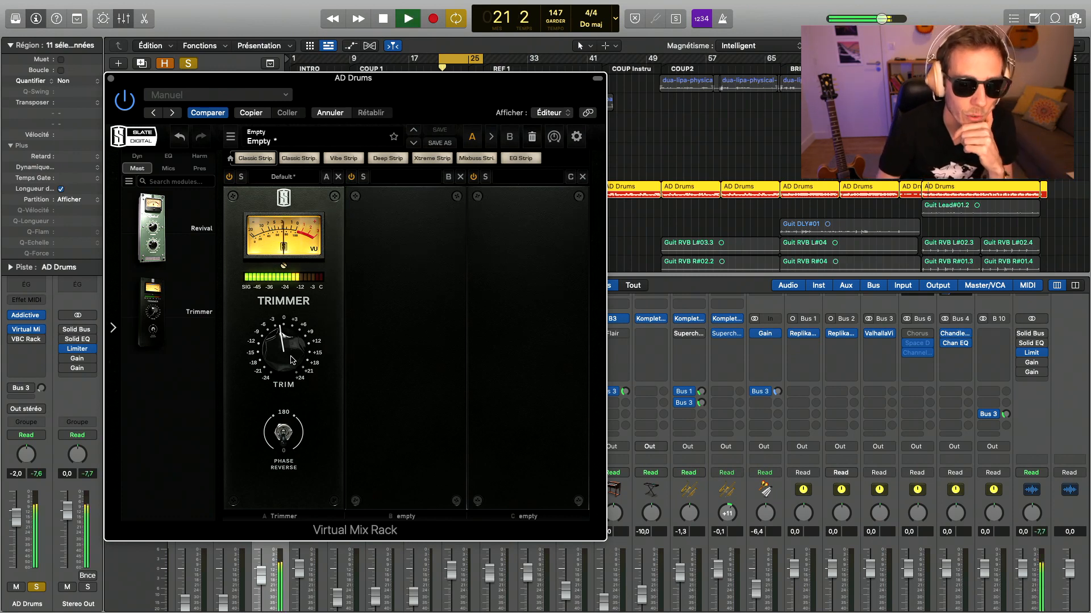
- Add an FG-116 Vintage compressor after the Trimmer with the Drum Room Mics preset at ratio 4, and adjust its Mix
left_click(142, 157)
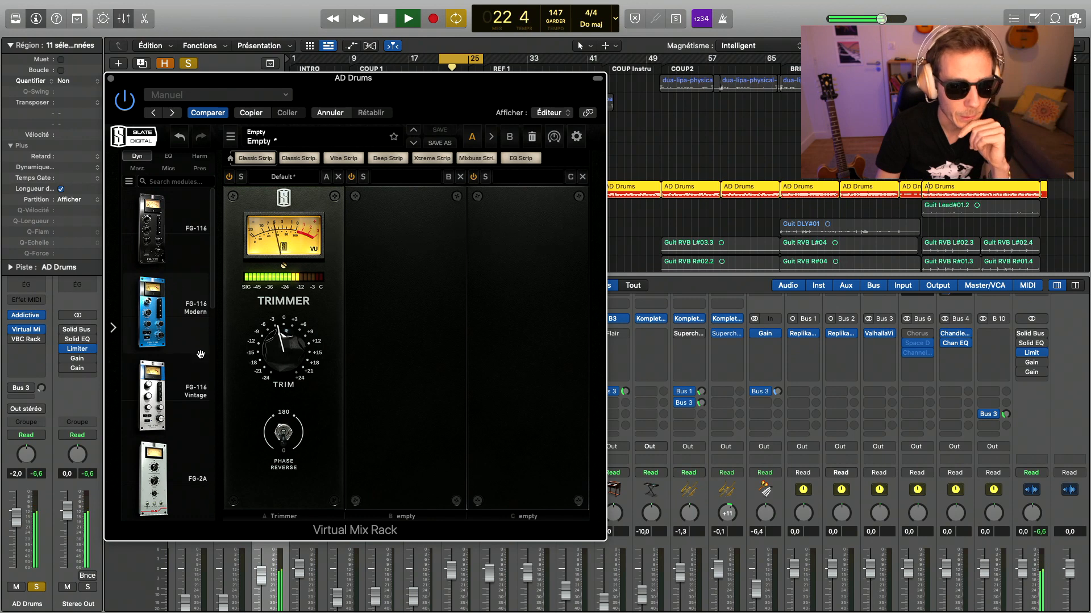
left_click_drag(192, 378, 375, 375)
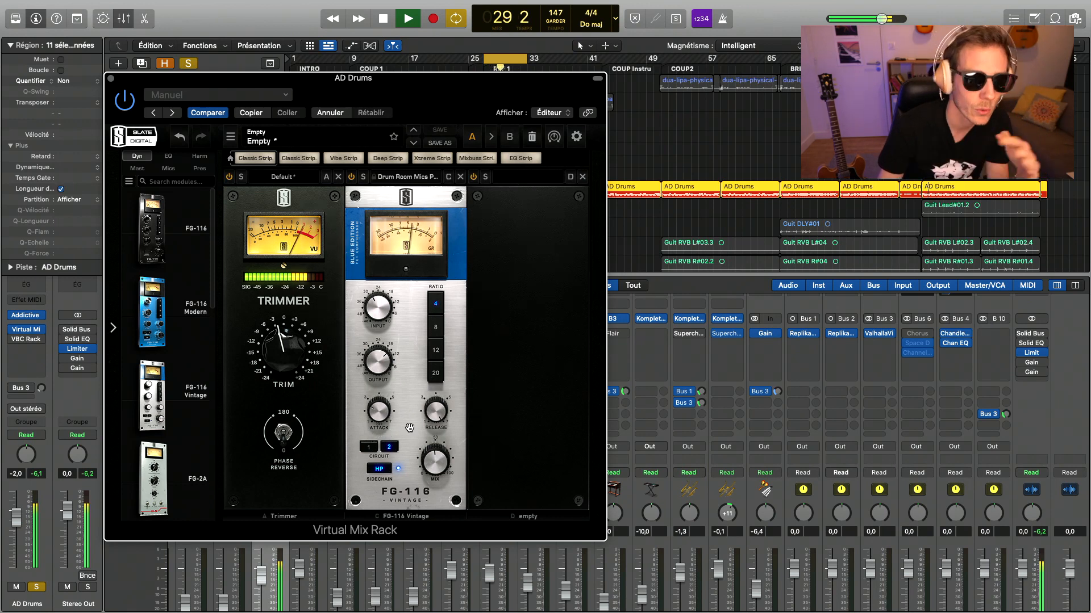
left_click_drag(434, 414, 421, 252)
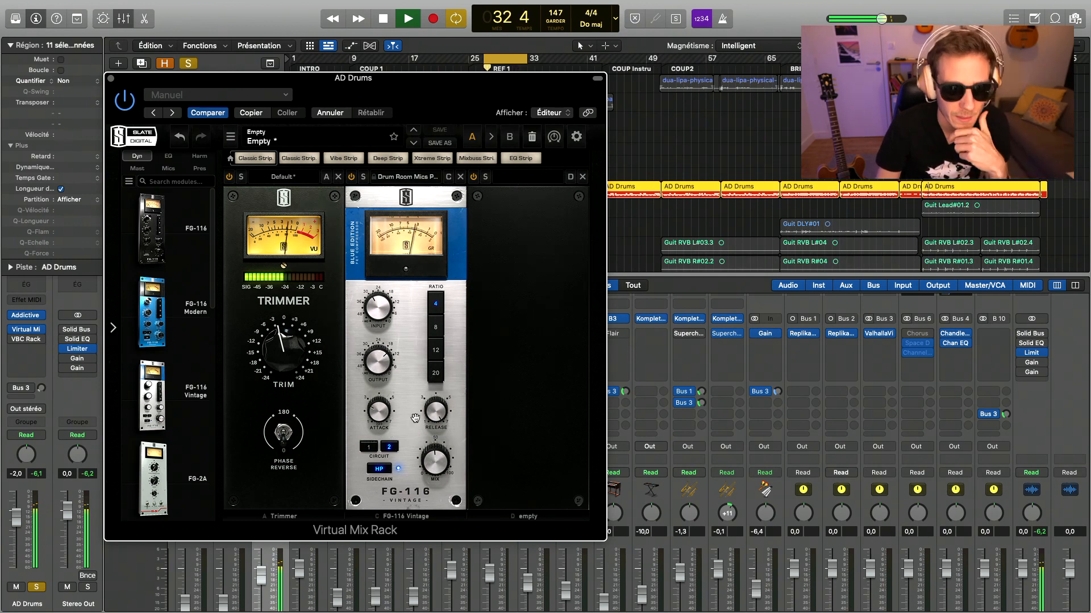
left_click_drag(442, 467, 442, 465)
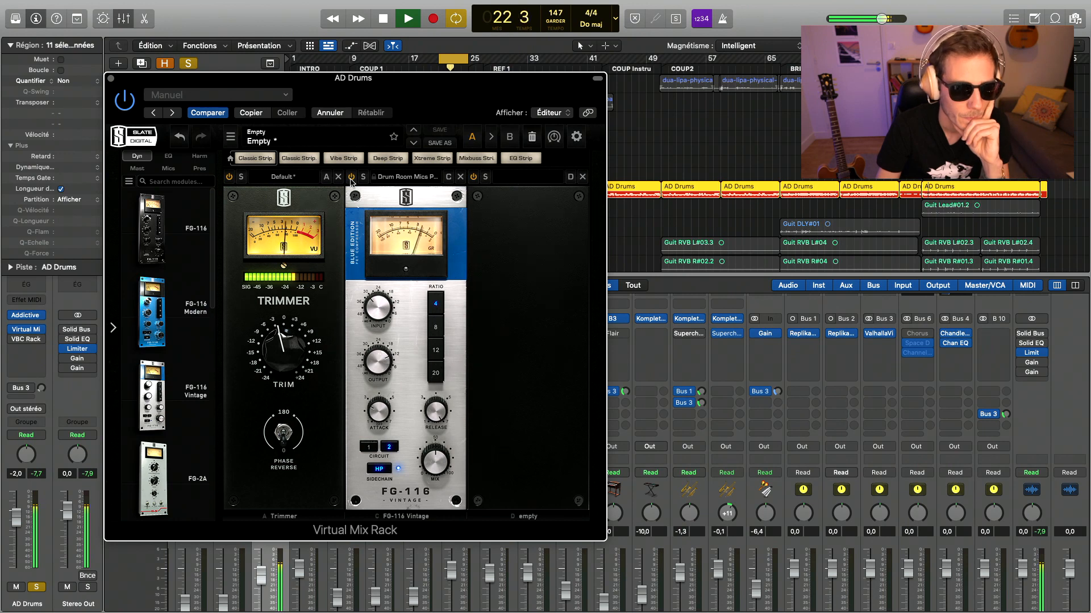
left_click(112, 79)
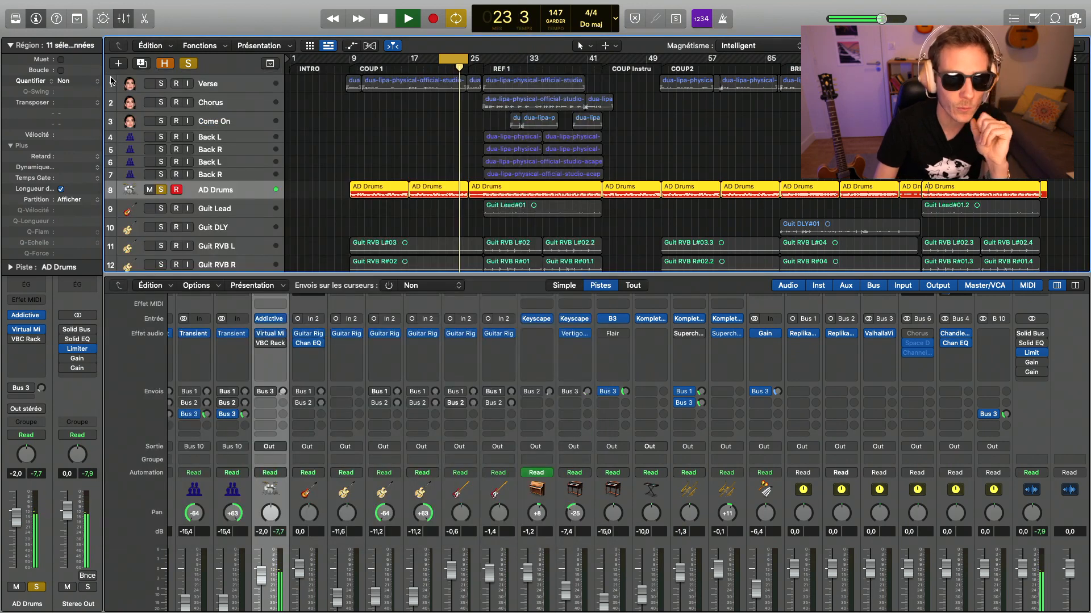
- Review the VBC Rack compressors on the AD Drums channel during playback, then close the plugin and stop
left_click(272, 344)
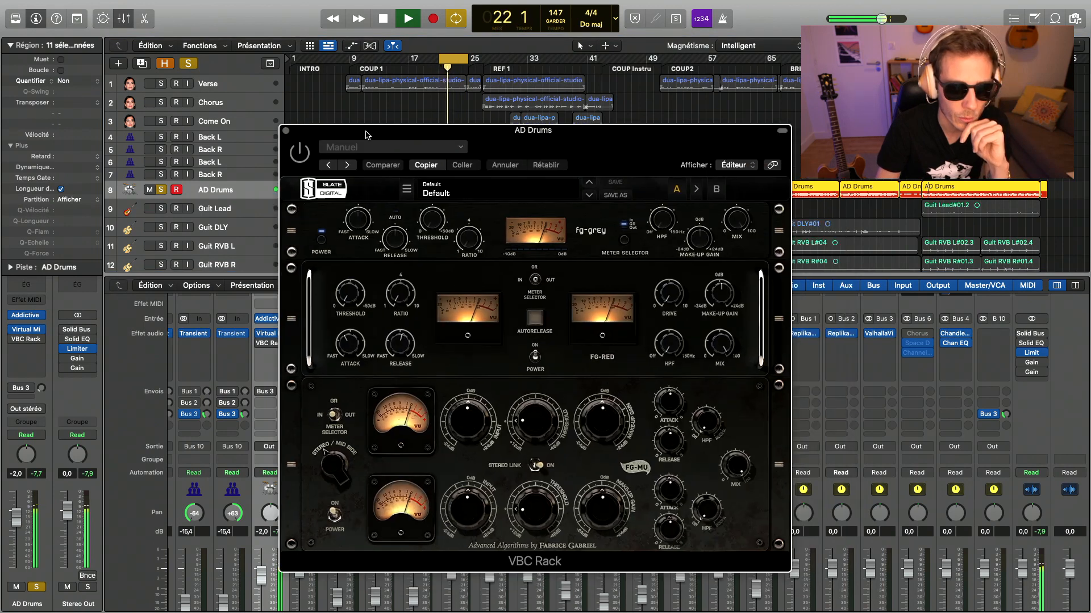
left_click(272, 345)
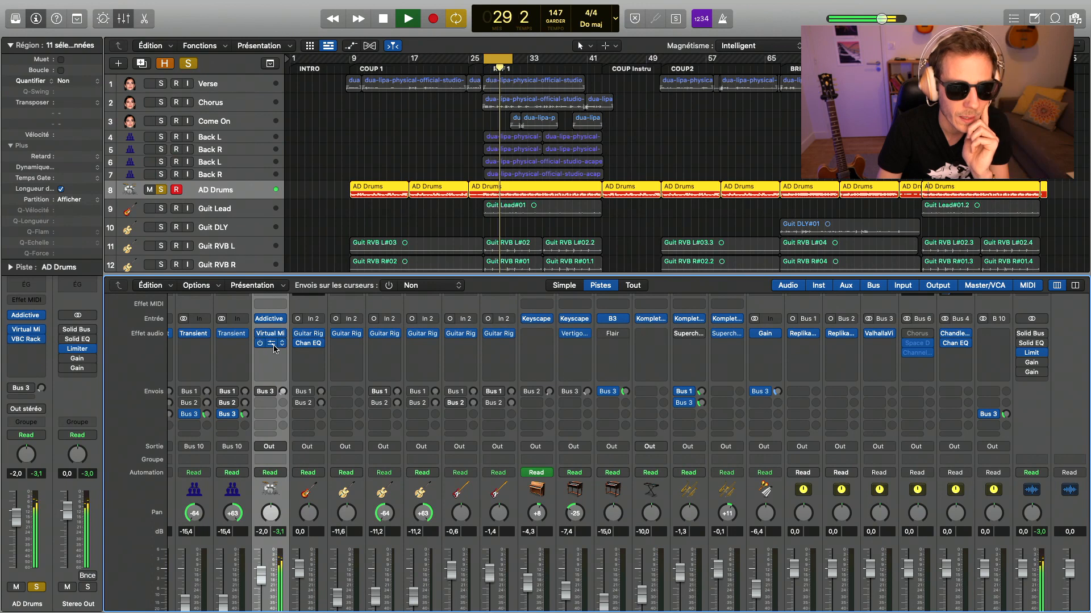
key("space")
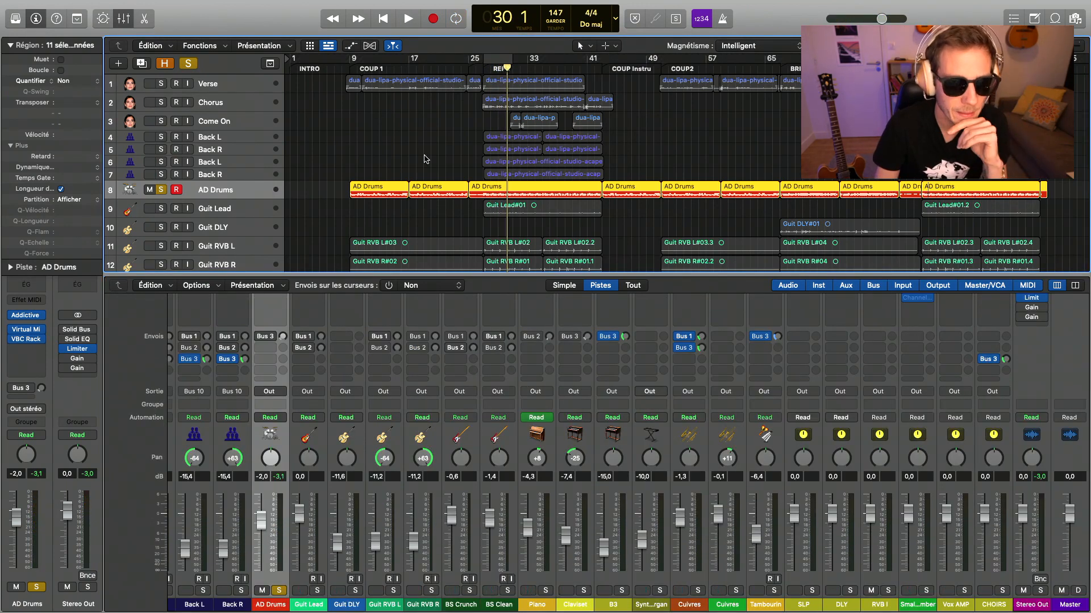
- Loop playback from bar 9 into the REF 1 section and solo BS Crunch alongside BS Clean and AD Drums
scroll(395, 209, "down", 3)
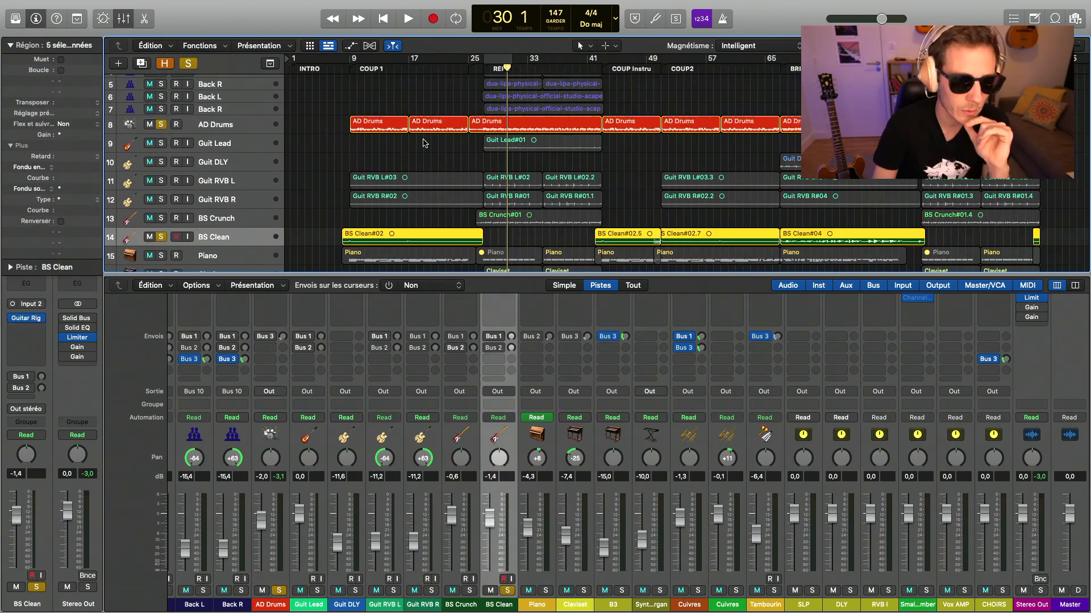
left_click_drag(350, 63, 542, 77)
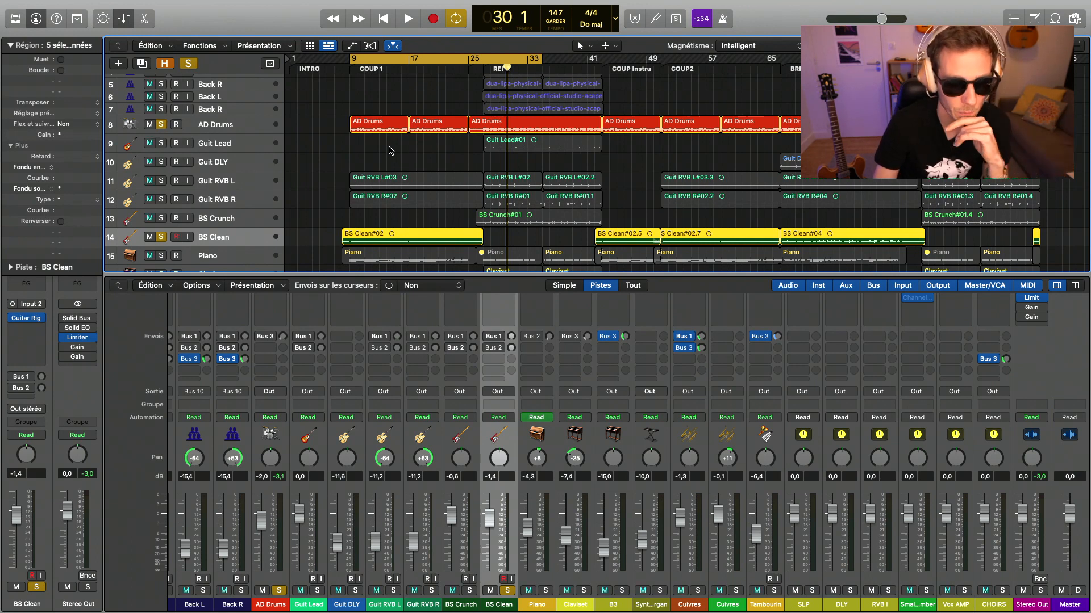
key("space")
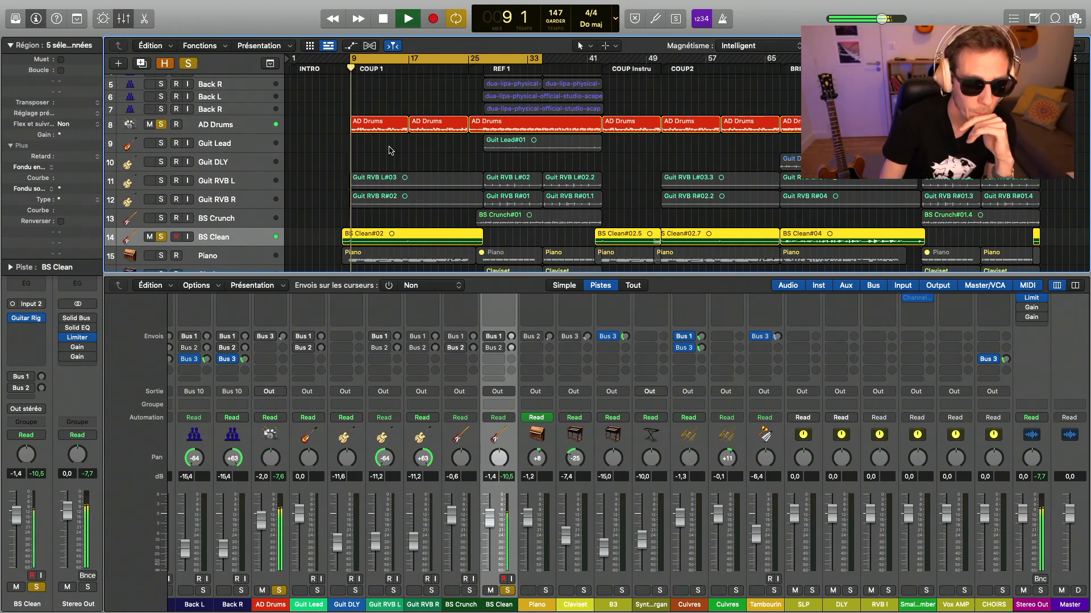
left_click(162, 218)
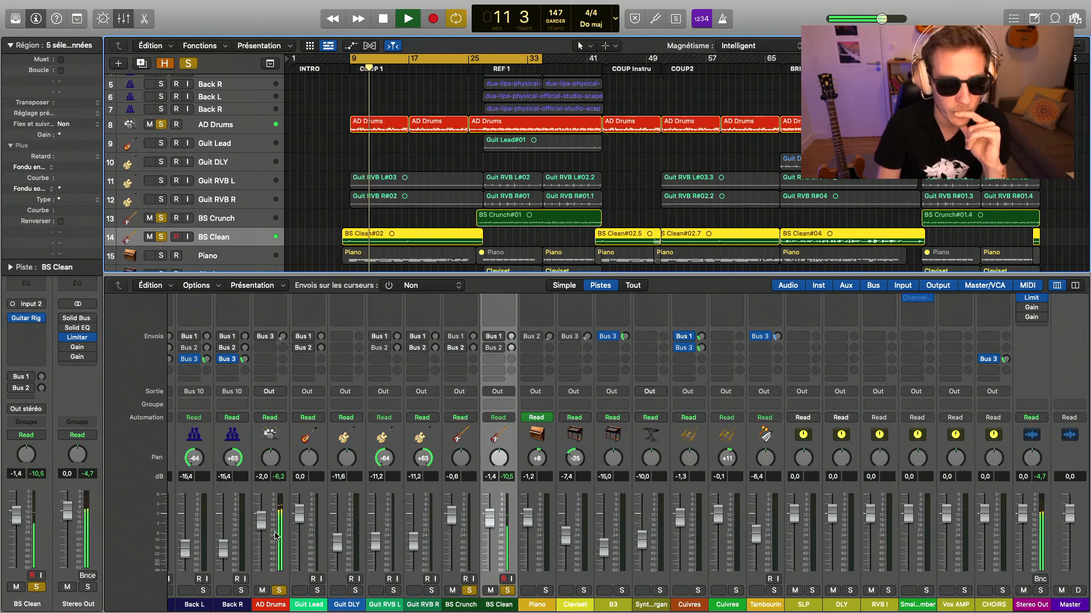
- Set the Bass Invader amp's Bass to 77.0% in the BS Clean track's Guitar Rig 6
scroll(284, 471, "up", 3)
scroll(284, 471, "up", 1)
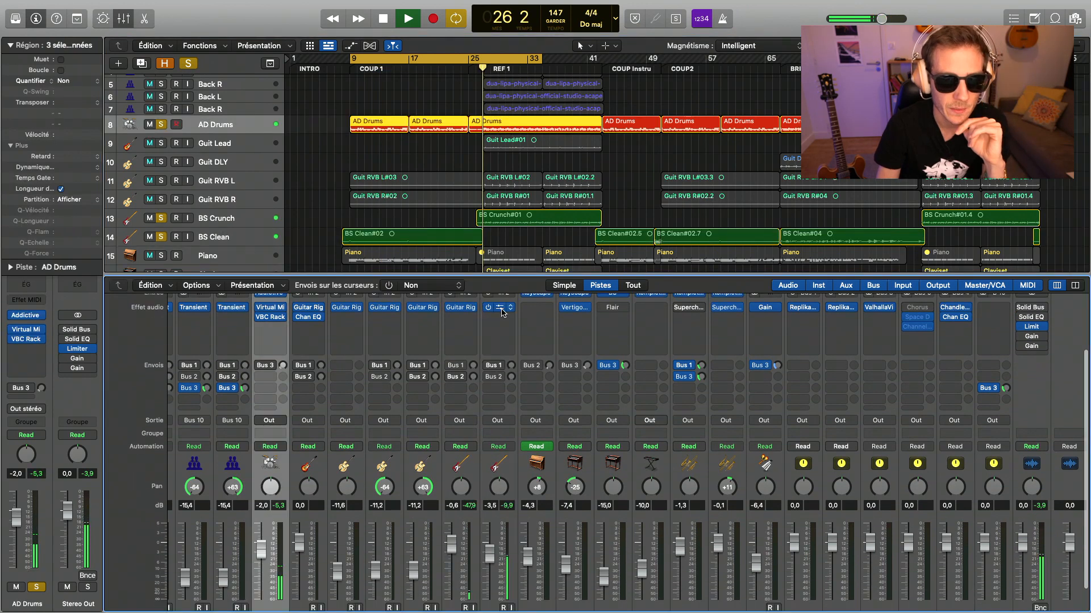
left_click(499, 308)
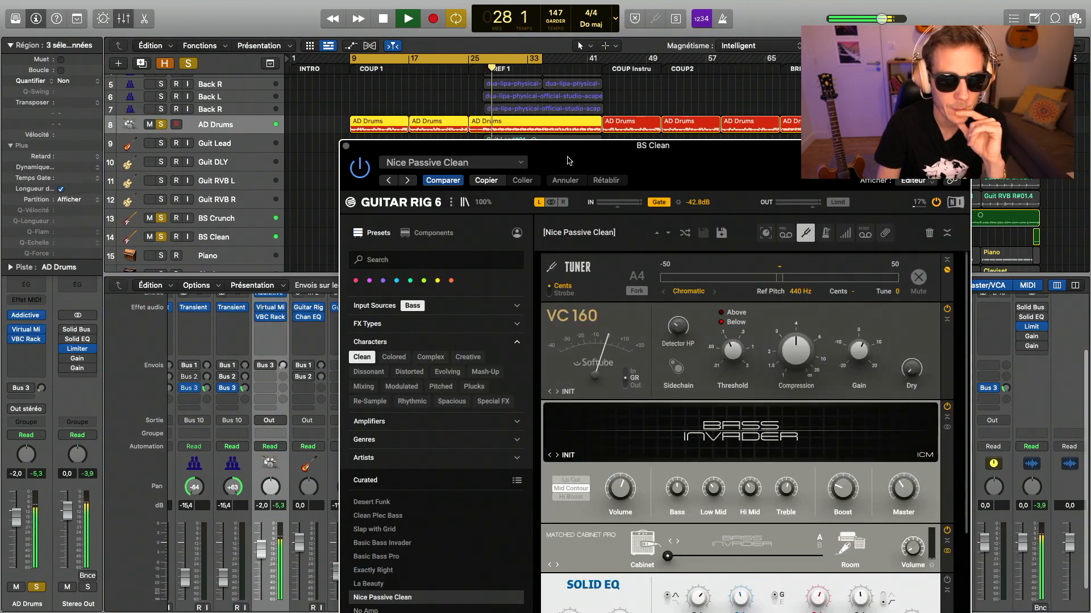
left_click_drag(555, 141, 312, 72)
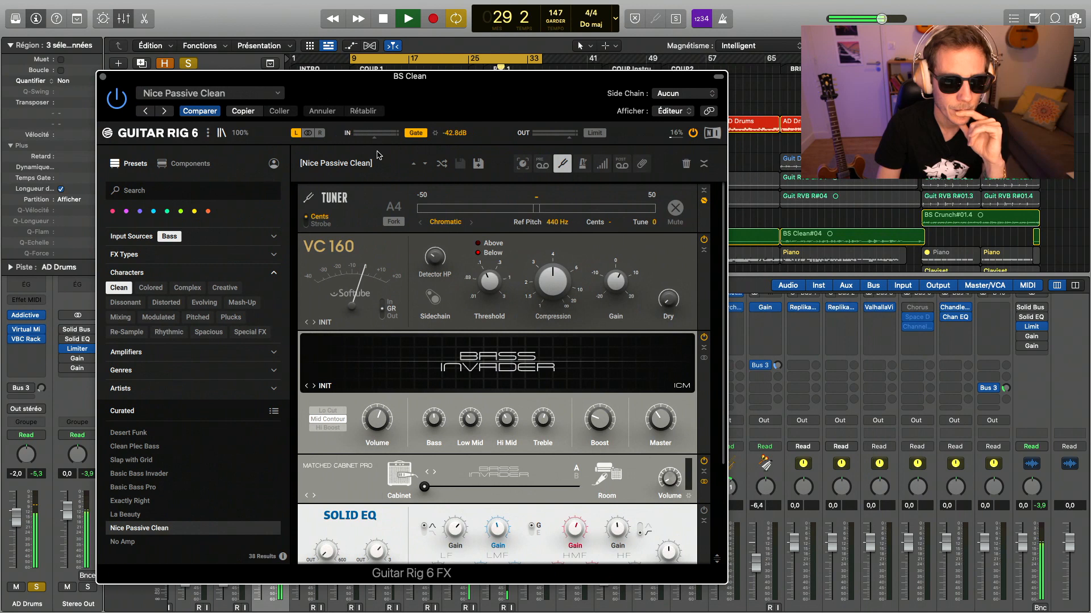
scroll(449, 280, "down", 5)
mouse_move(428, 354)
left_mouse_down()
mouse_move(541, 351)
mouse_move(430, 355)
left_mouse_up()
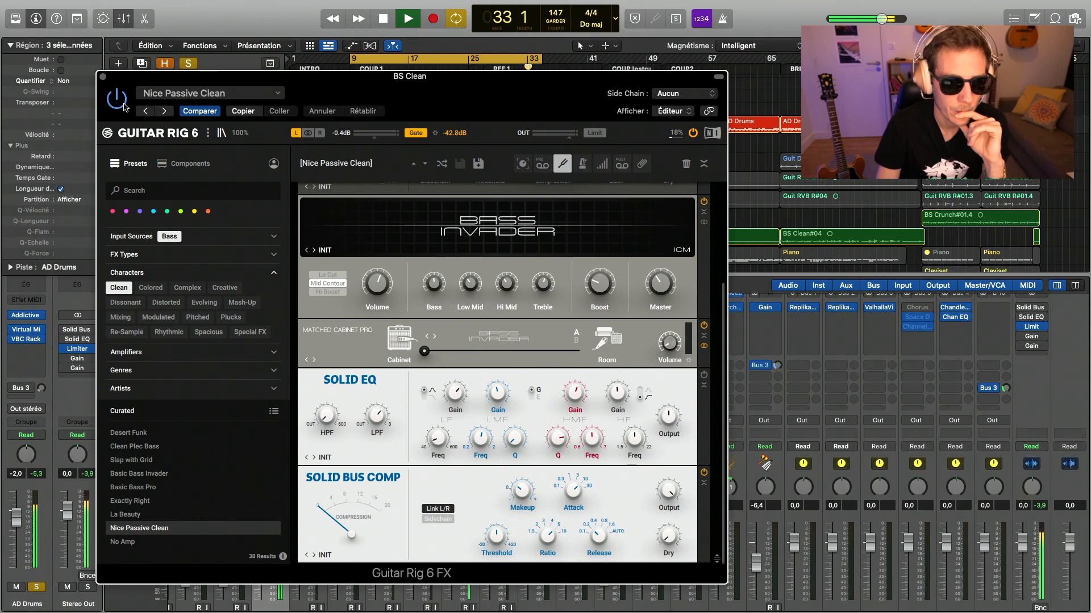
scroll(417, 308, "up", 1)
left_click_drag(443, 308, 443, 305)
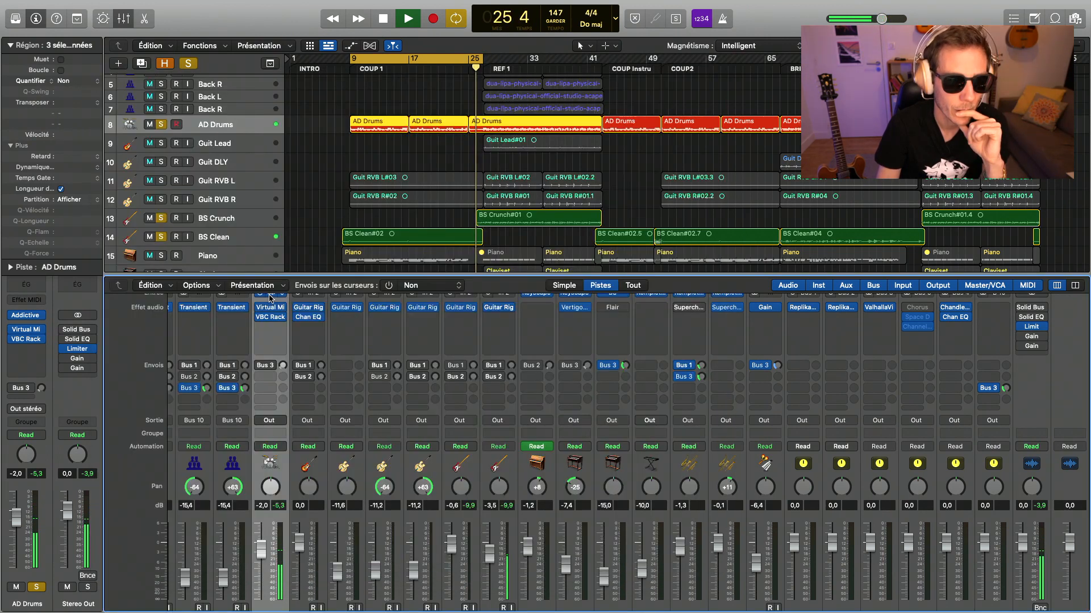
- Check the Addictive Drums 2 instrument and close it, then loop playback over the REF 1 section
left_click(270, 296)
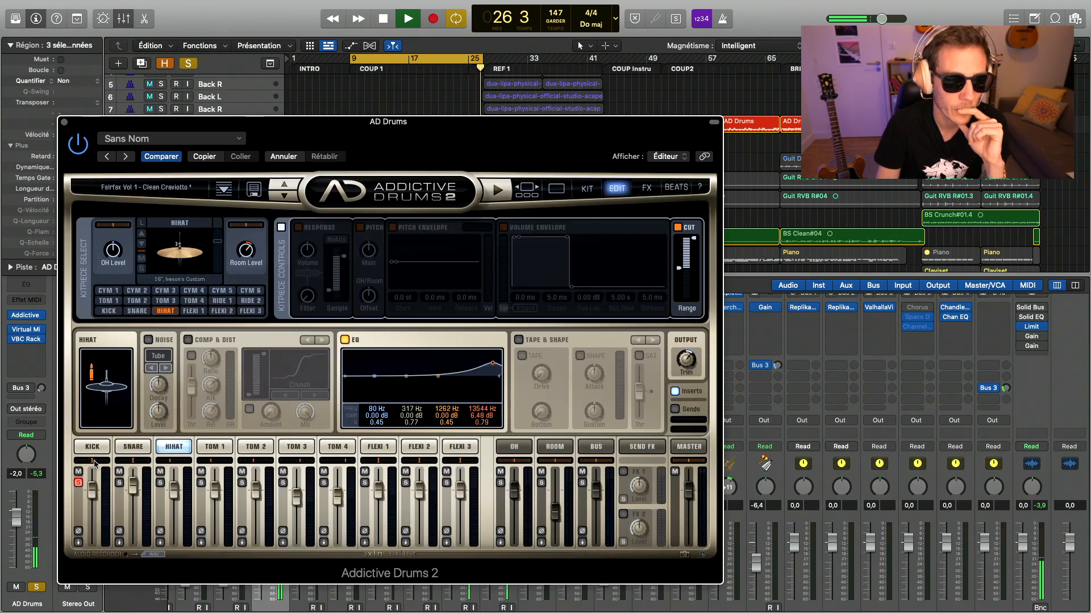
left_click(63, 122)
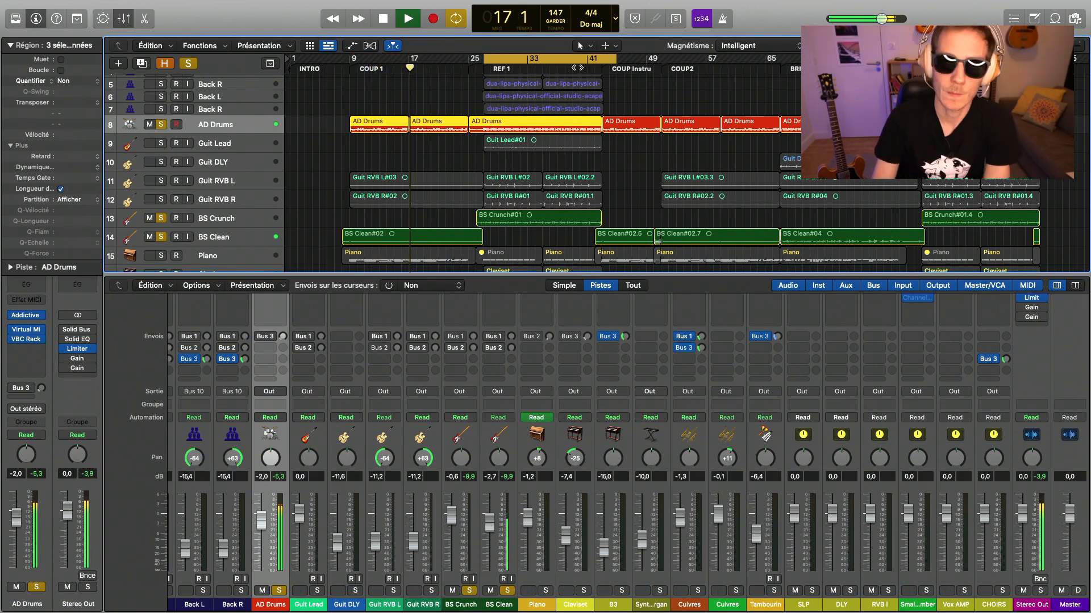
key("space")
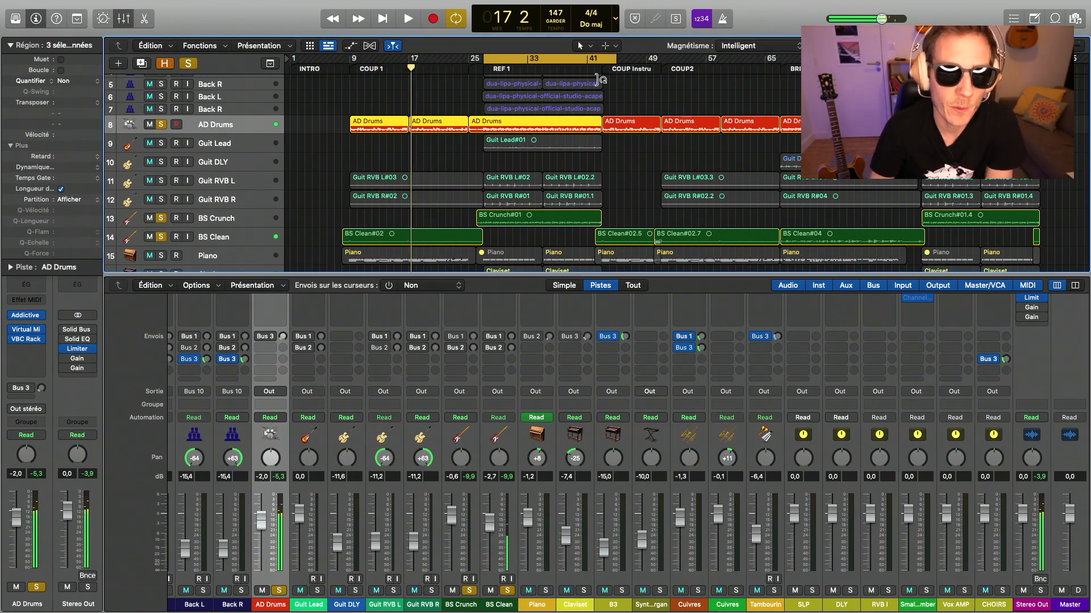
left_click_drag(617, 58, 602, 59)
key("space")
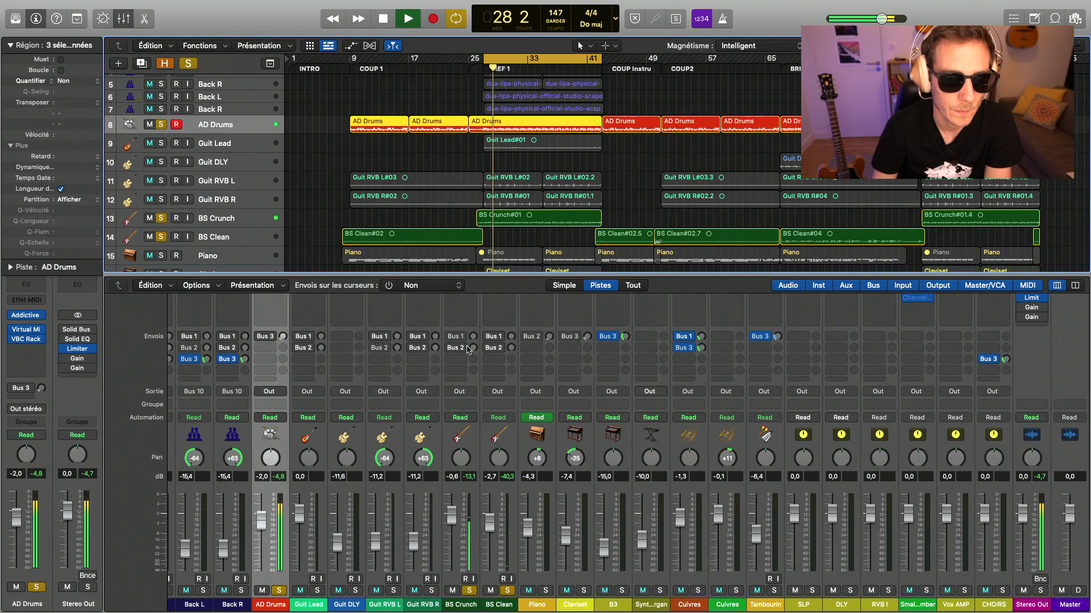
- Examine the Solid EQ low-frequency gain in the BS Crunch track's Guitar Rig 6, then close it and stop playback
scroll(467, 349, "up", 5)
left_click(460, 322)
left_click(460, 322)
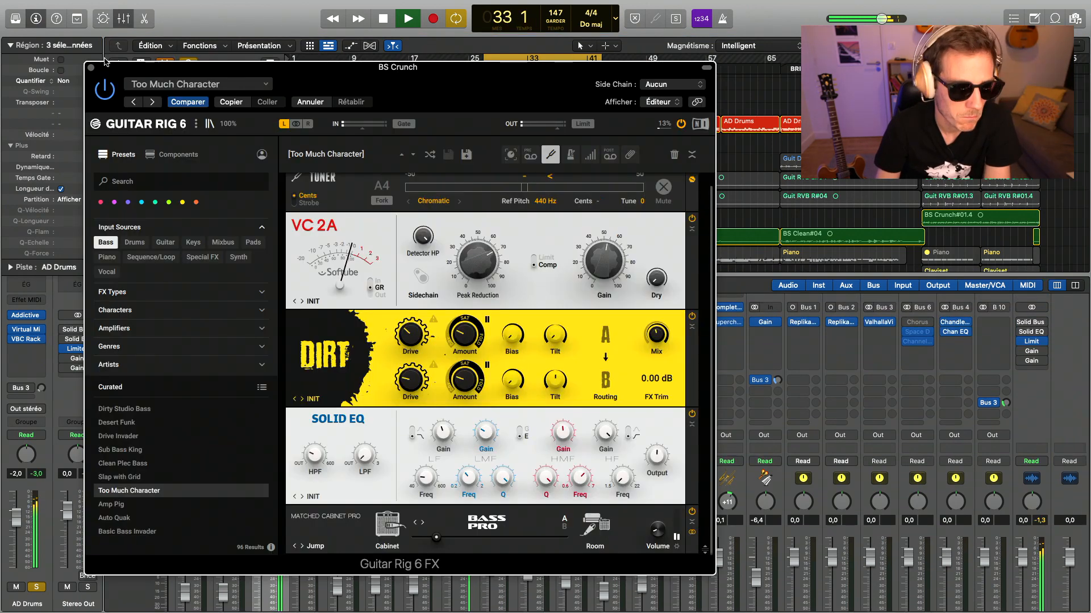
mouse_move(449, 441)
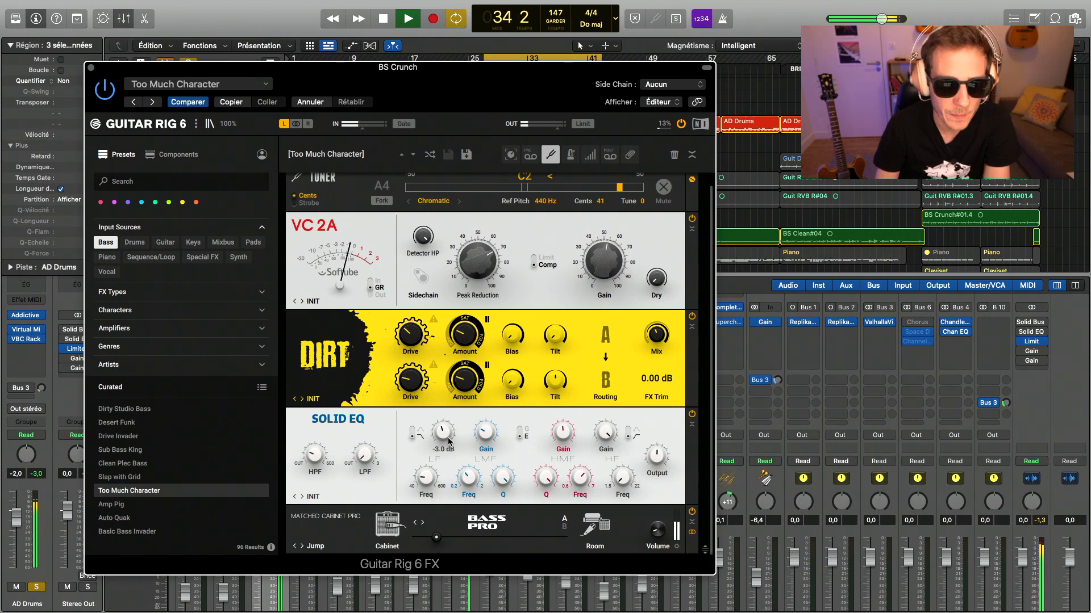
key("super+w")
key("space")
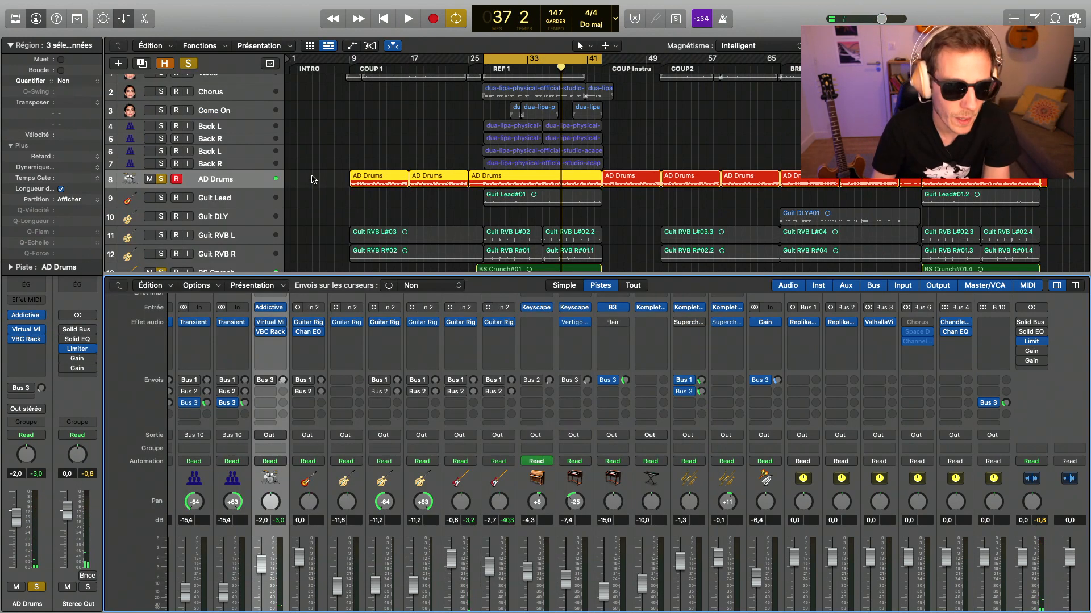
- Solo Guit Lead alongside the drums and bass, play the REF 1 loop, and lower BS Crunch to -1.2 dB
left_click(161, 197)
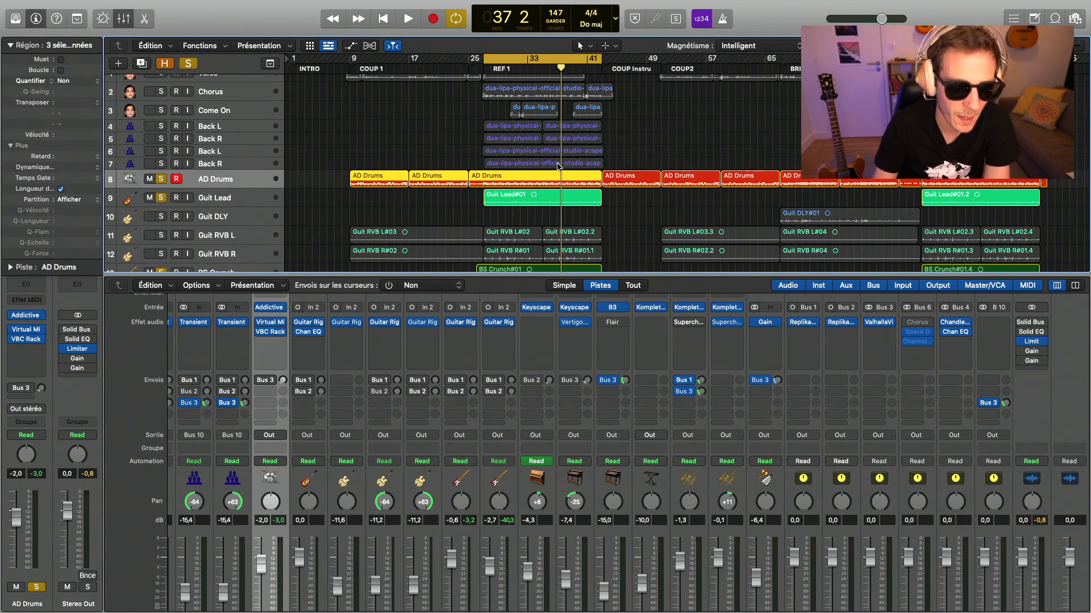
key("space")
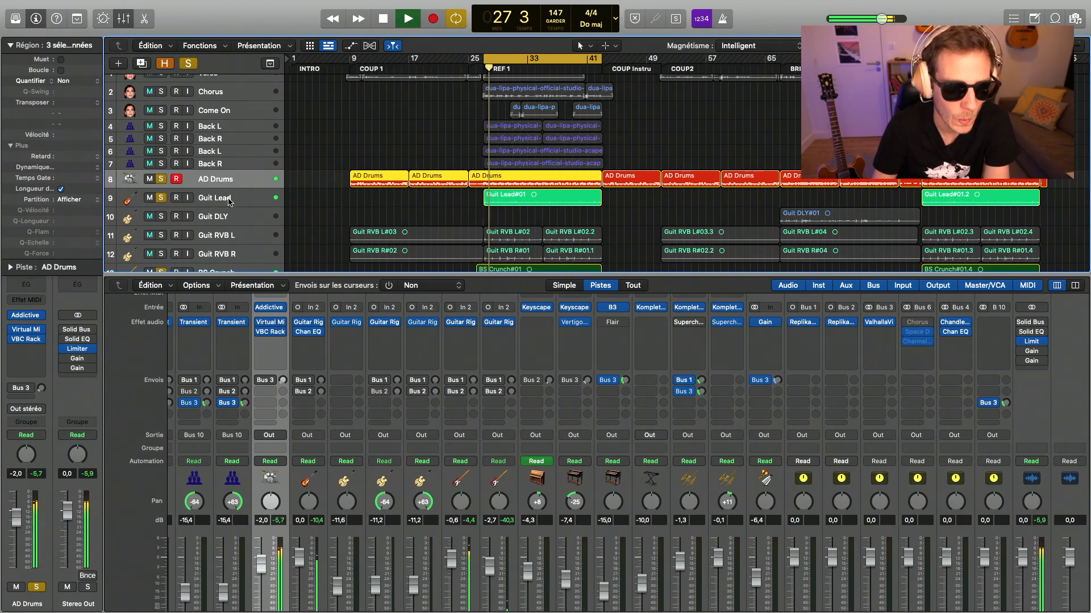
scroll(449, 526, "down", 3)
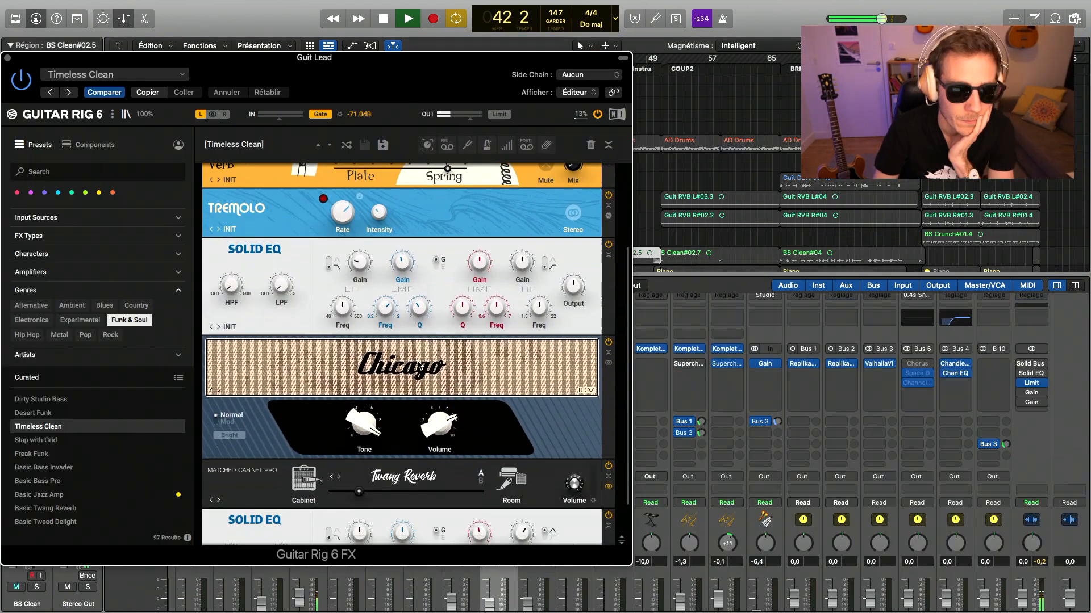
- In Guit Lead's Guitar Rig 6, shift the Twang Reverb cabinet mic slightly and set the Chicago amp's Volume to 89.5%
scroll(401, 352, "down", 3)
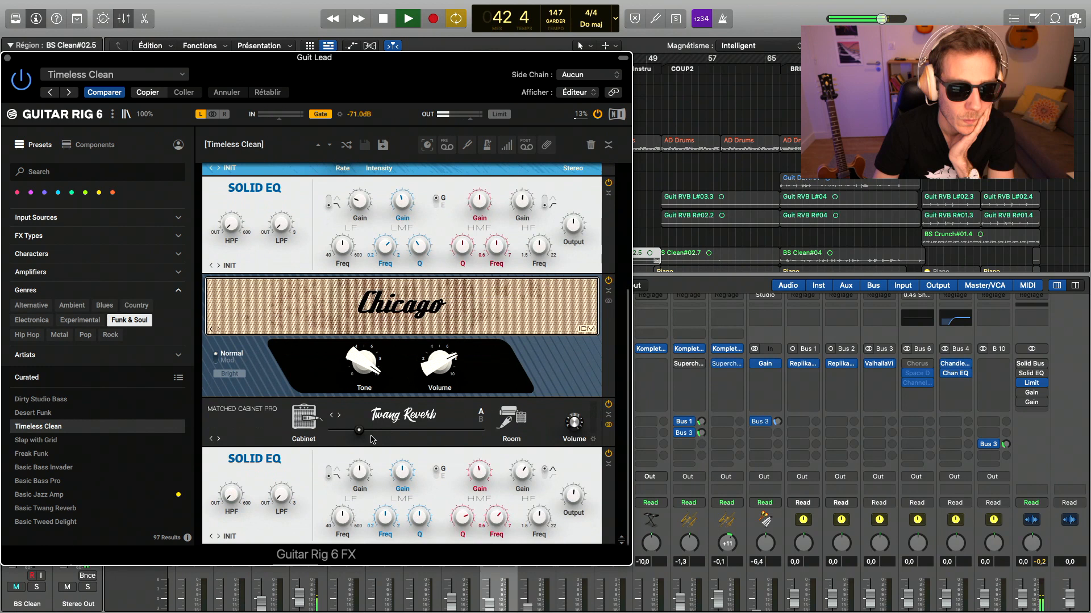
mouse_move(358, 430)
left_mouse_down()
mouse_move(436, 430)
mouse_move(351, 430)
left_mouse_up()
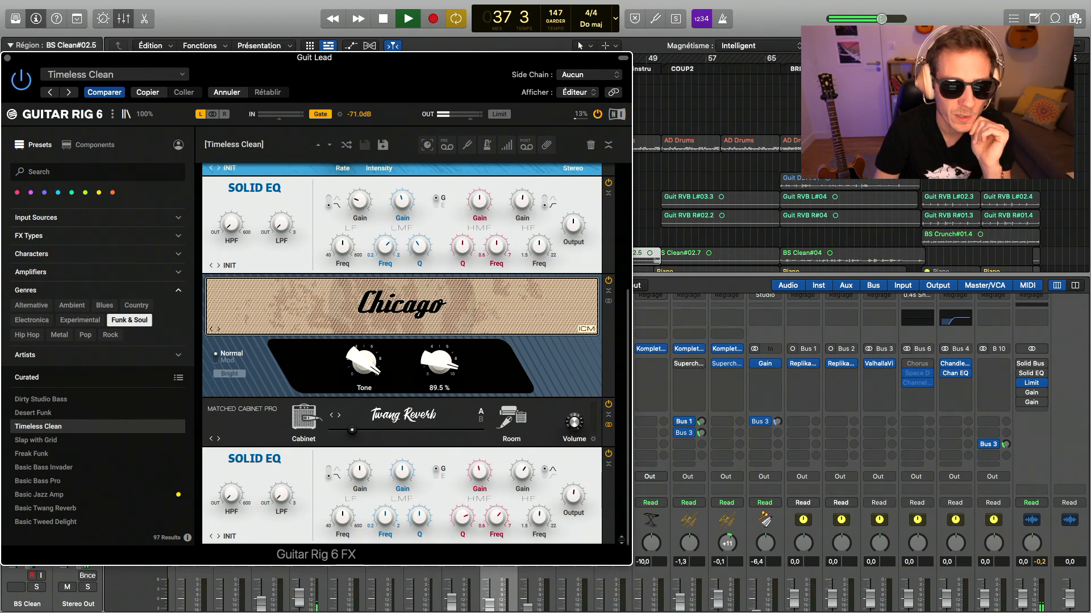
left_click_drag(439, 362, 439, 364)
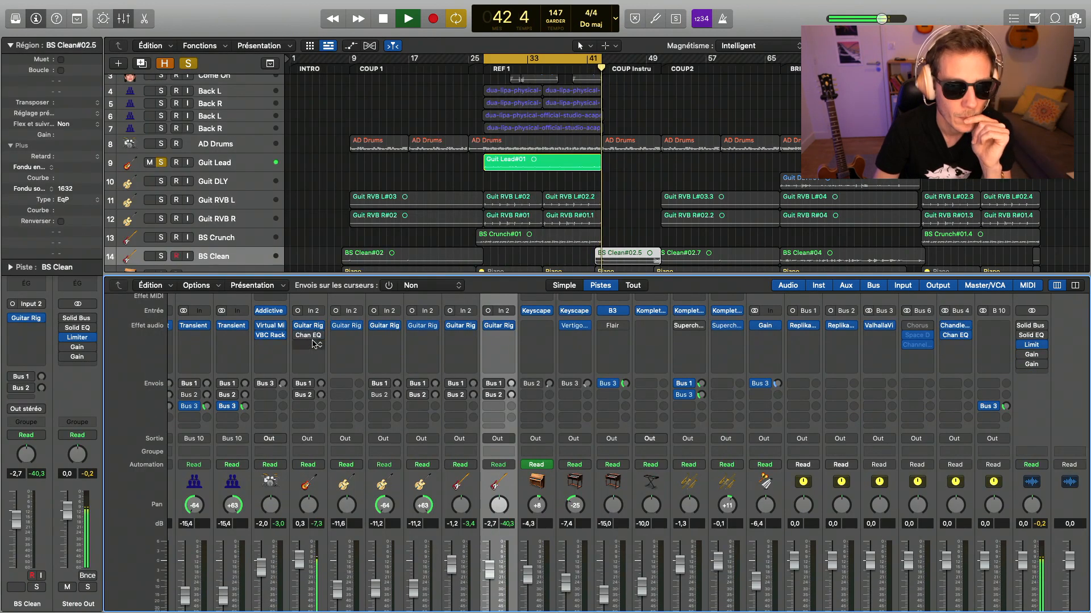
- Replace Guit Lead's Channel EQ with Slate Digital's Virtual Mix Rack and load the Trimmer module in its first slot
key("space")
left_click(321, 339)
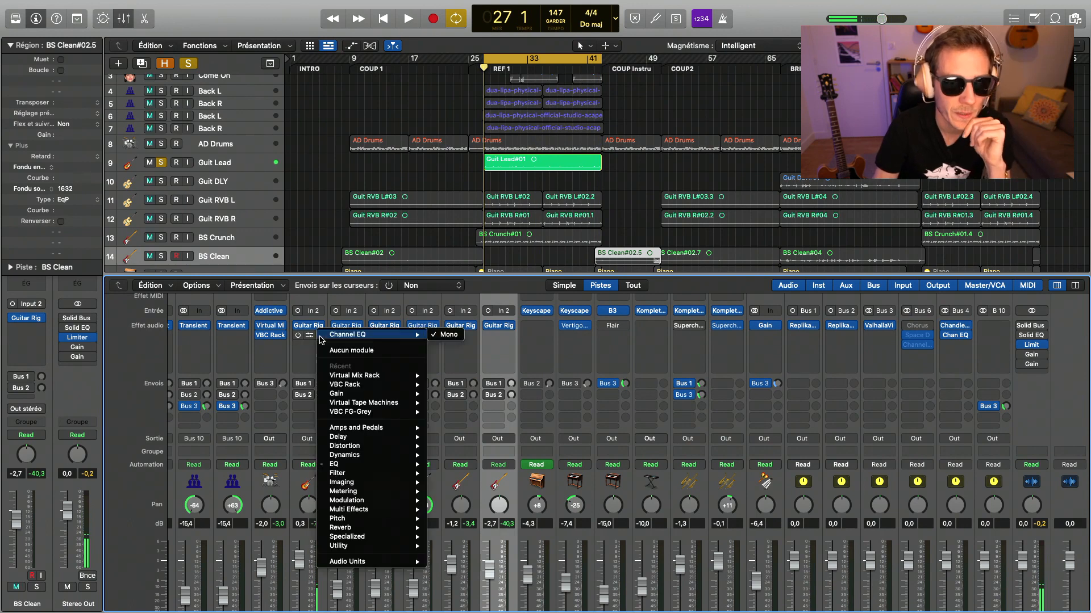
mouse_move(363, 561)
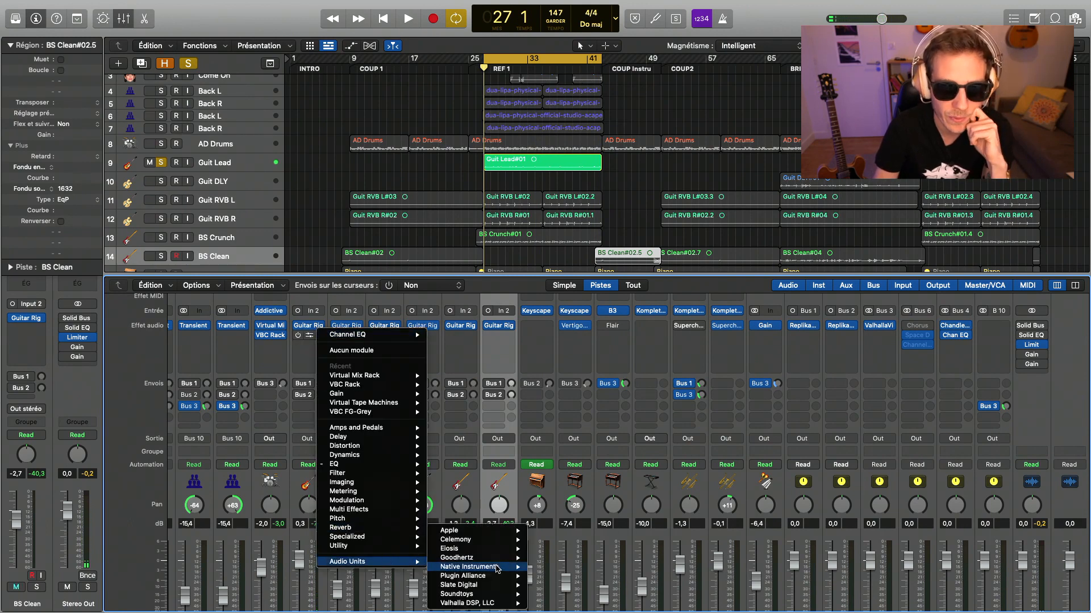
mouse_move(497, 586)
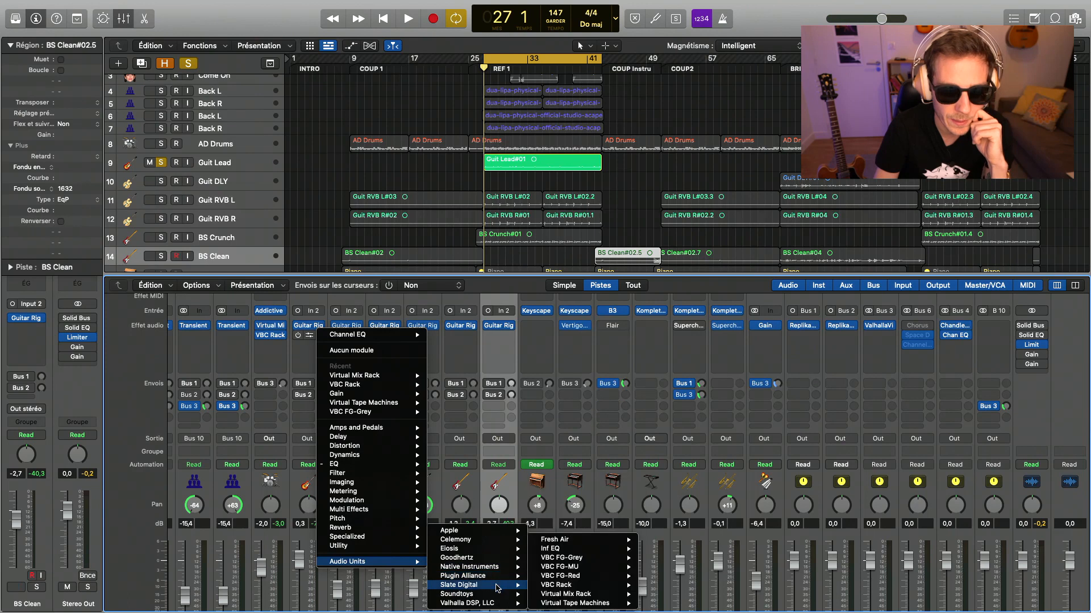
left_click(574, 603)
key("space")
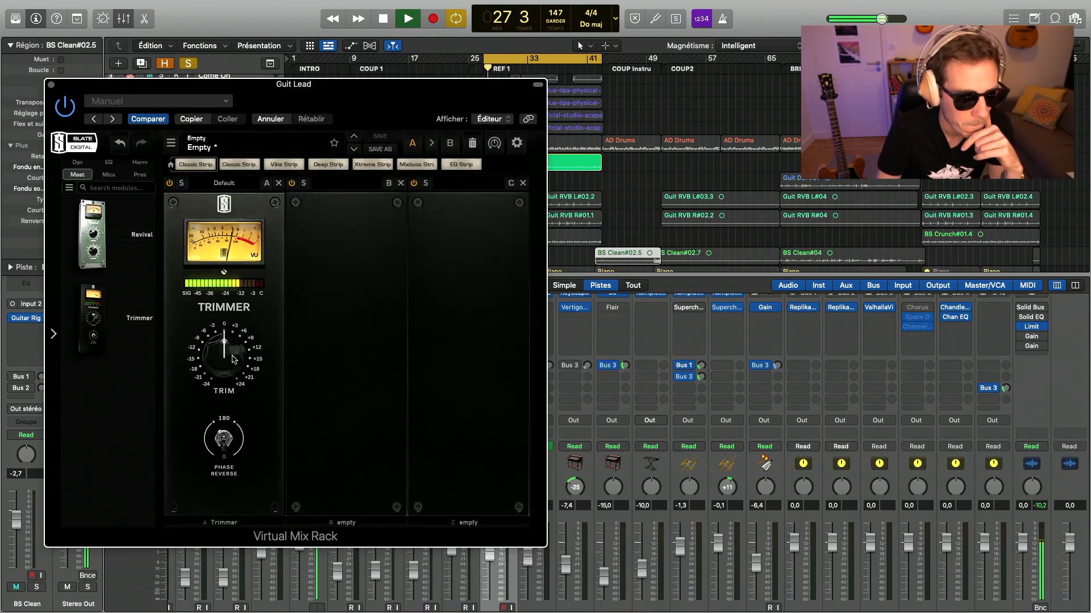
key("space")
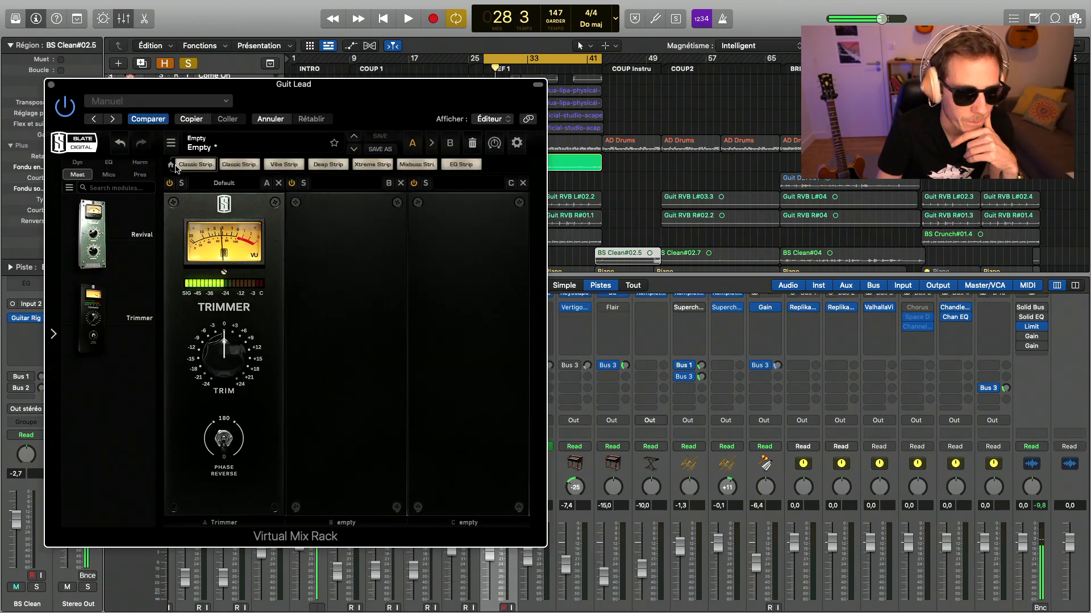
- Add the FG-N equalizer to the second slot of Guit Lead's Virtual Mix Rack and resume playback
left_click(109, 165)
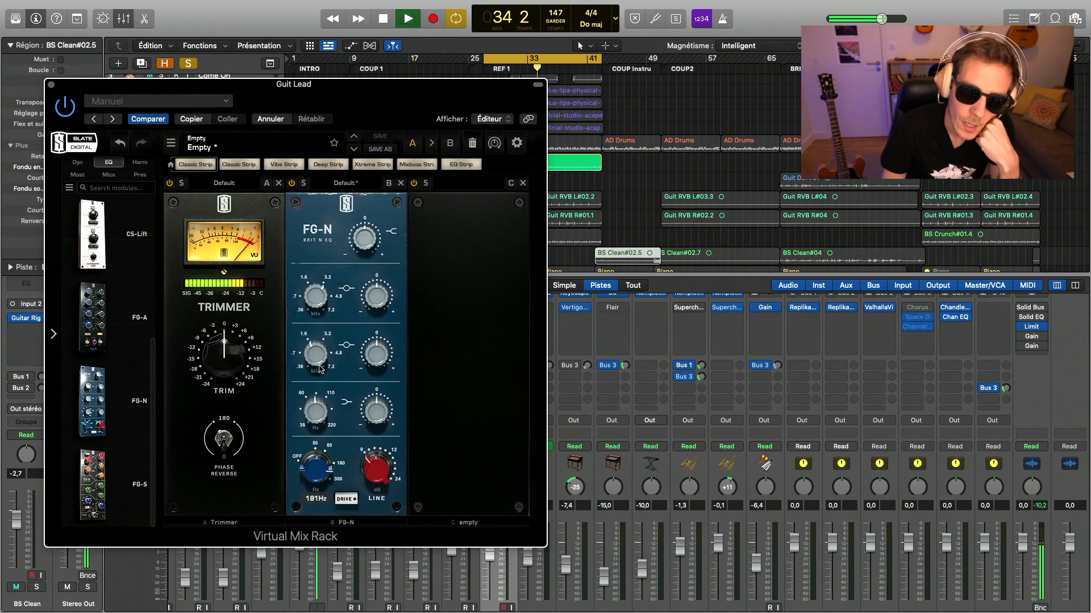
key("space")
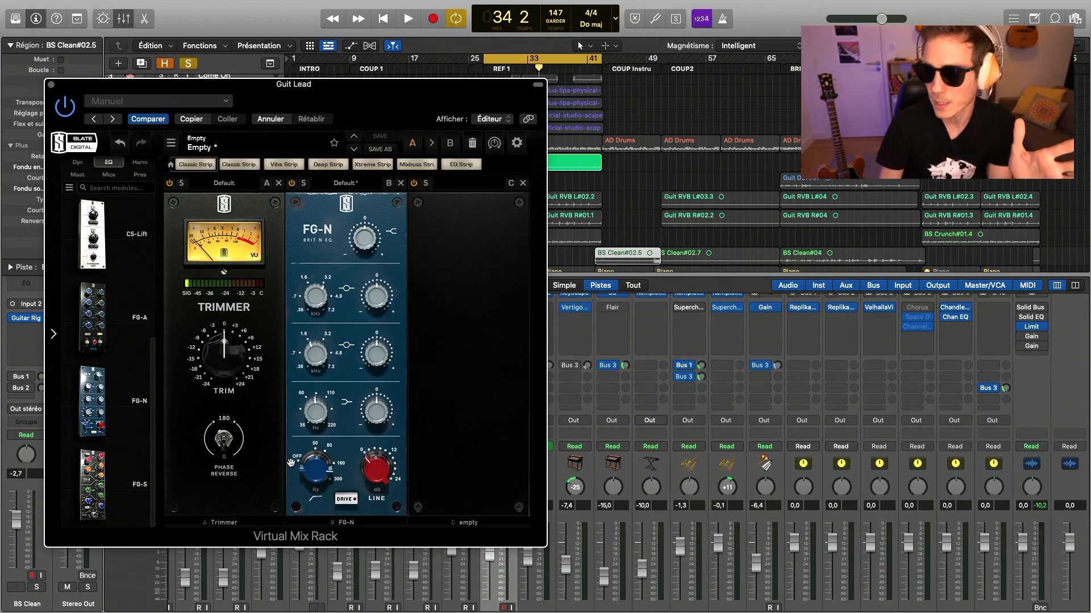
key("space")
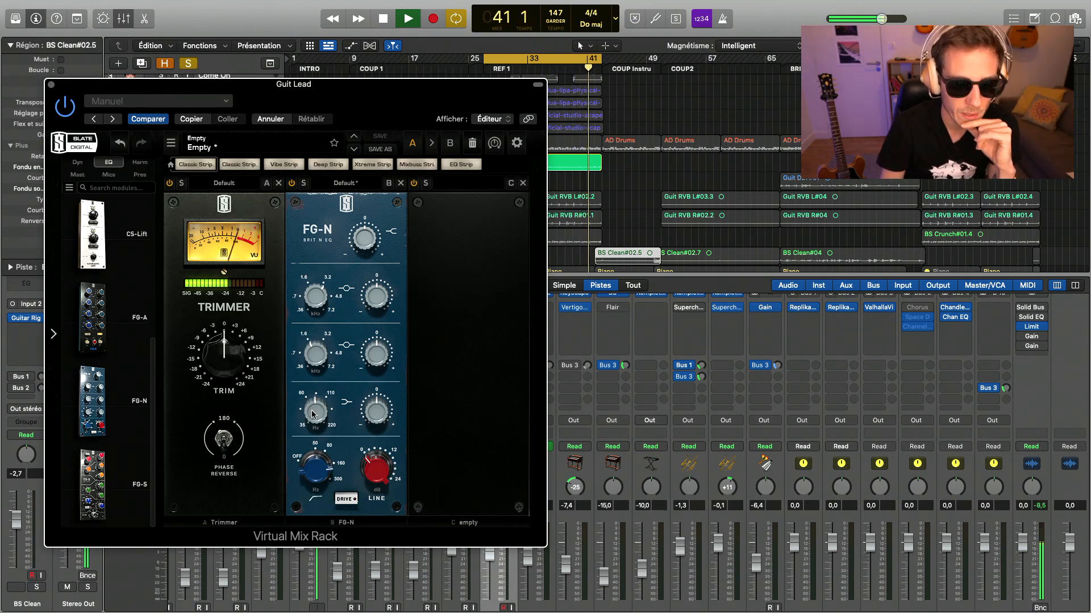
- Sweep the FG-N's low-mid band on Guit Lead during playback, adjusting its gain and setting its frequency to 913 Hz
left_click_drag(314, 355, 315, 377)
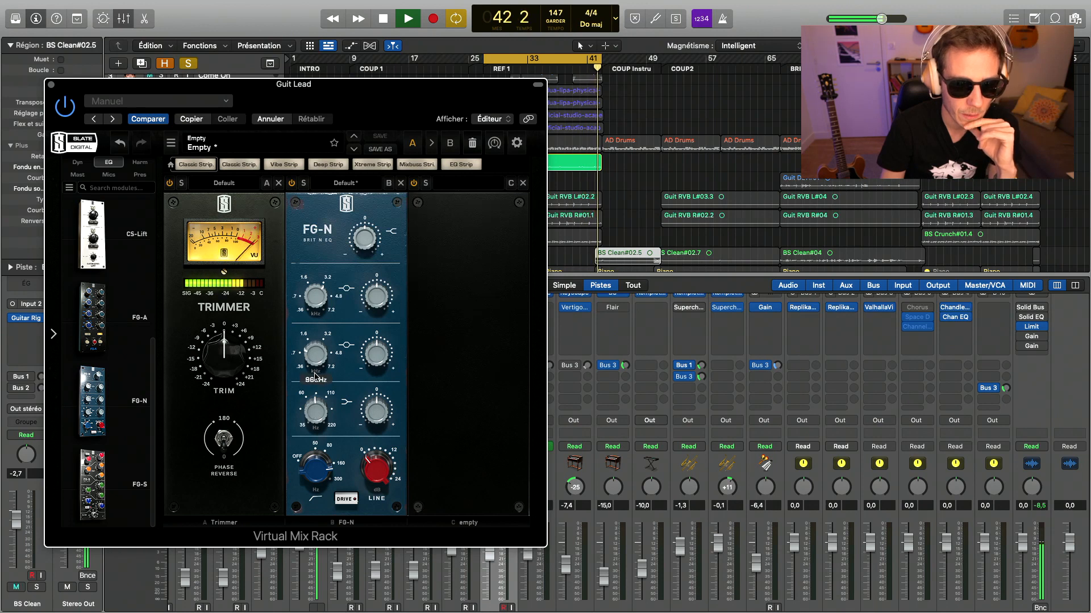
left_click_drag(377, 356, 381, 369)
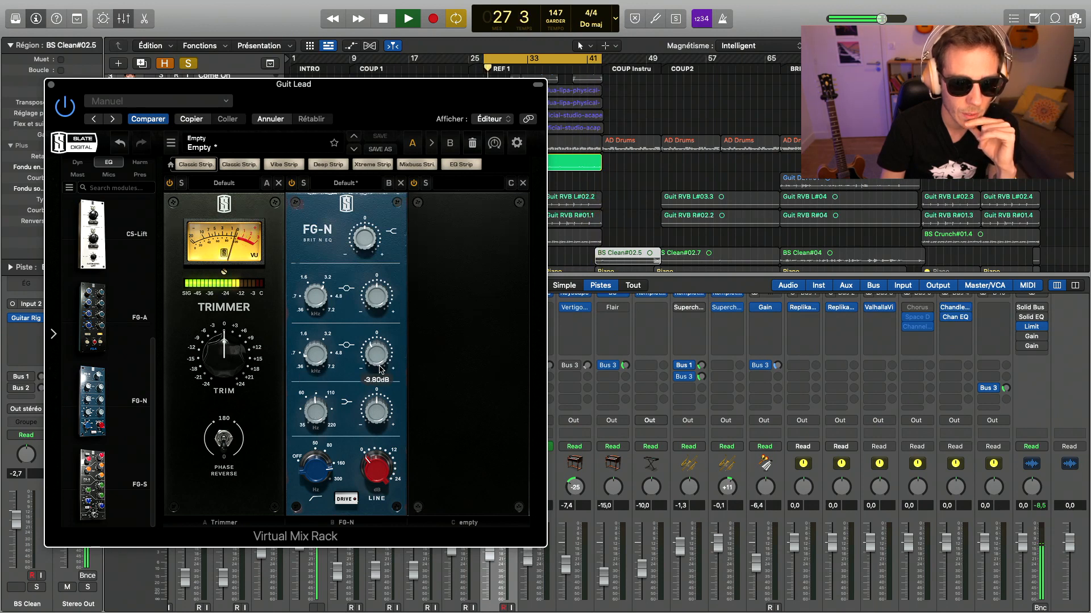
left_click_drag(317, 353, 317, 340)
left_click_drag(384, 362, 381, 316)
left_click_drag(316, 350, 315, 360)
key("space")
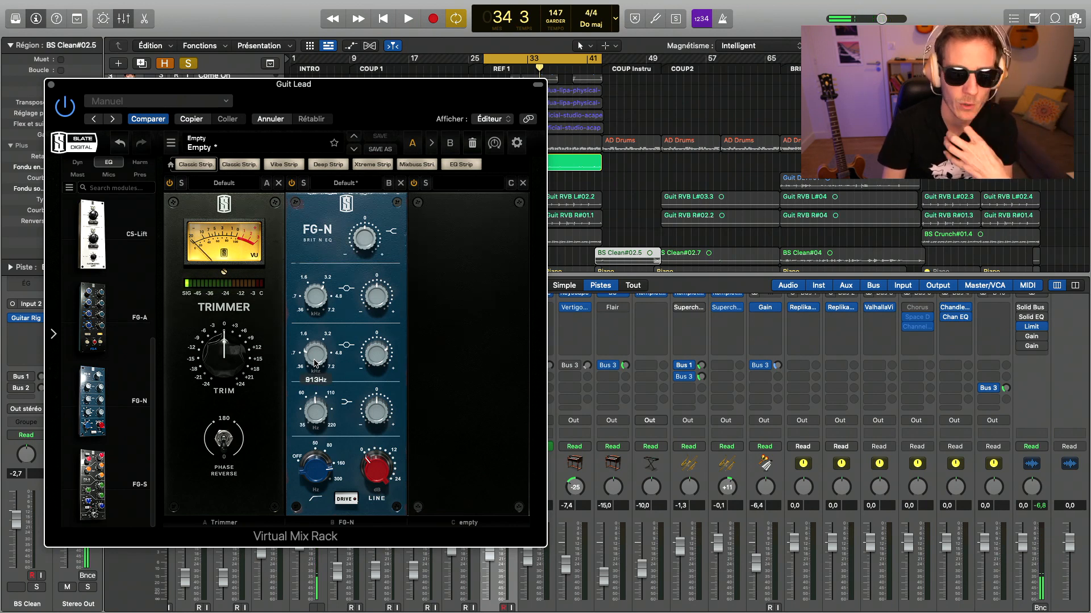
- Adjust the FG-N's high-mid gain on Guit Lead during playback and load the FG-76 preamp in the rack's third slot
key("space")
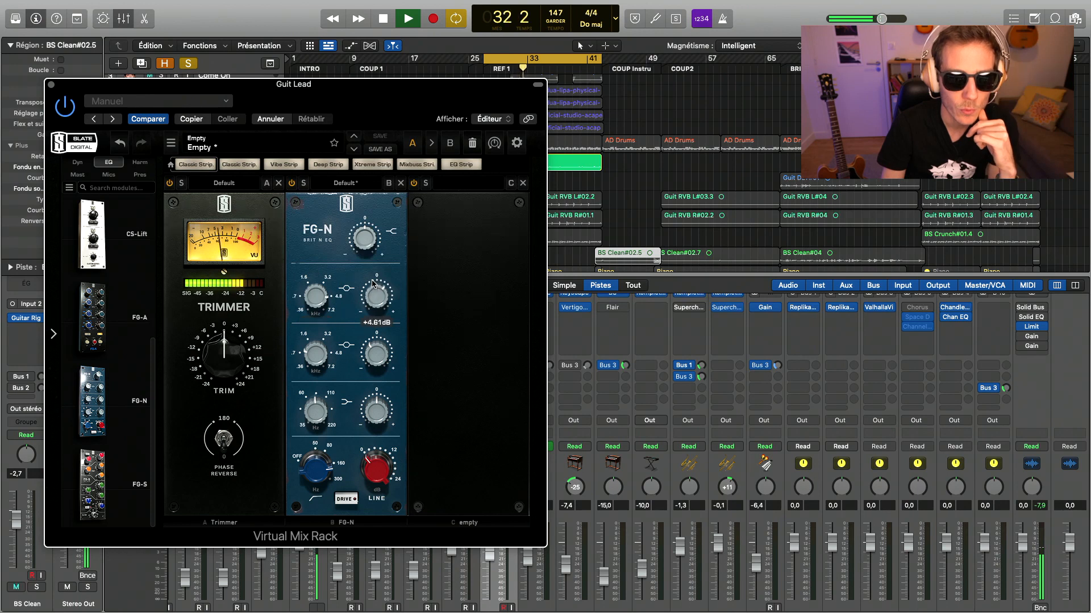
left_click_drag(372, 284, 373, 292)
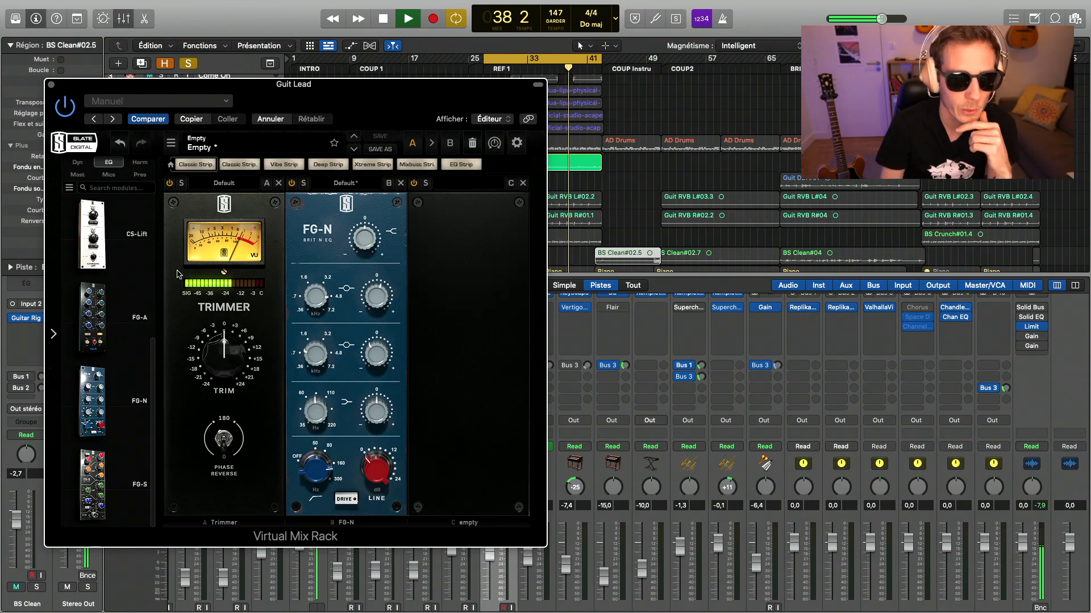
left_click(139, 175)
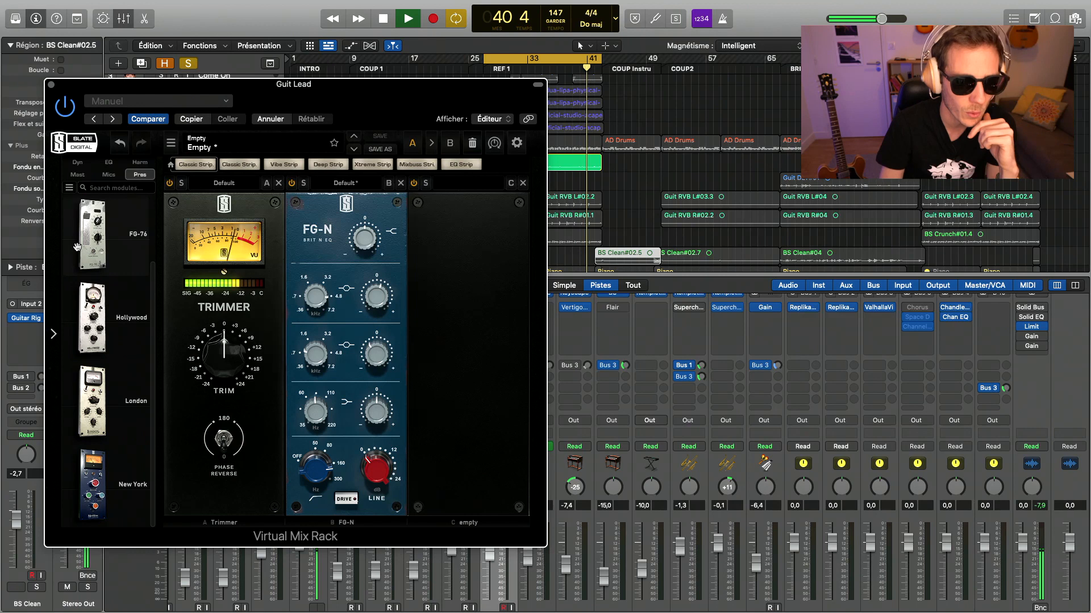
left_click_drag(98, 246, 449, 293)
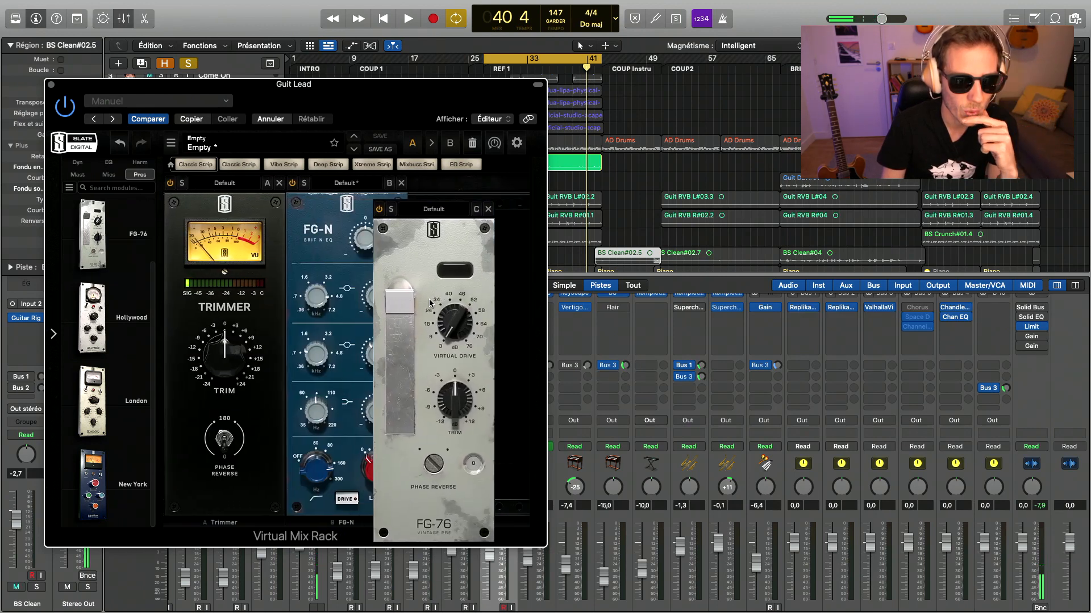
left_click_drag(492, 309, 458, 180)
- Adjust the FG-76's Virtual Drive, compare Guit Lead with the Virtual Mix Rack bypassed and active during playback, and close the rack
left_click_drag(473, 296, 490, 280)
key("space")
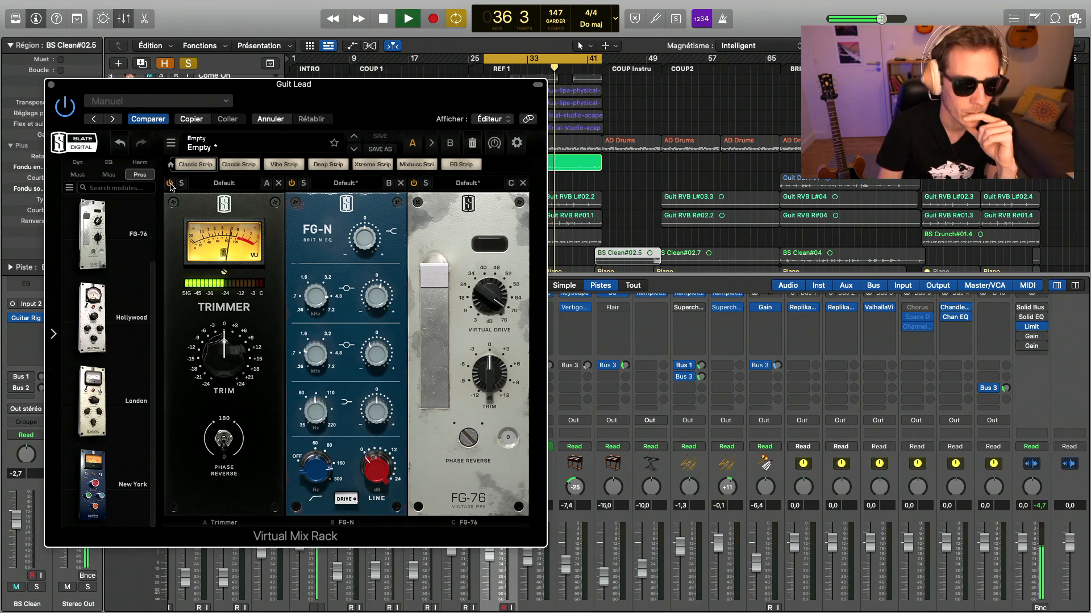
left_click(63, 114)
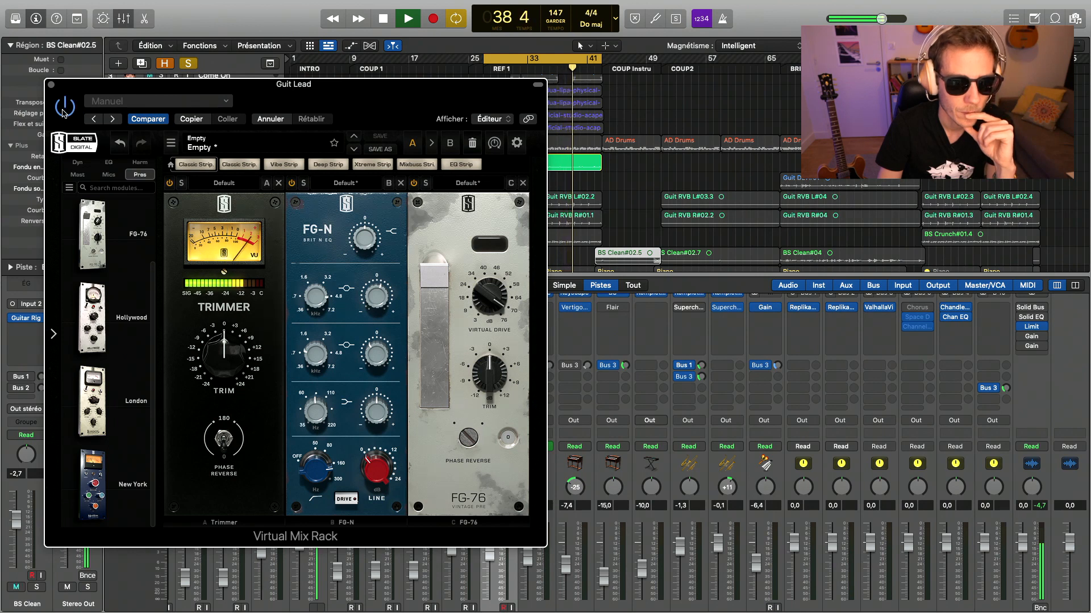
left_click(51, 85)
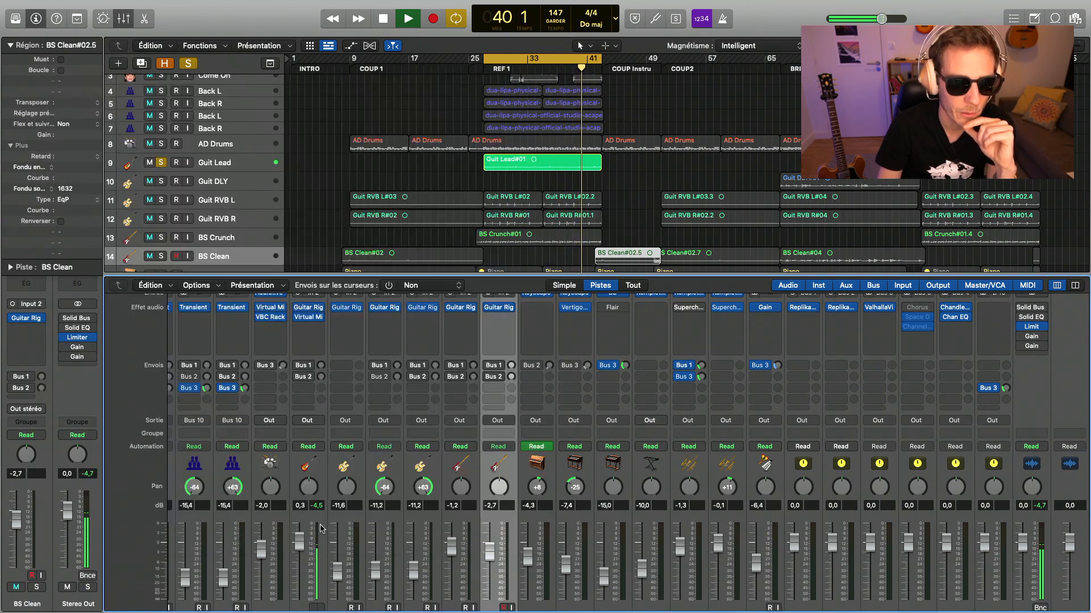
- Raise Guit Lead's level to 0.9 dB and set the Vintage Verb Mix to 18.4% in its Guitar Rig 6
scroll(320, 529, "down", 3)
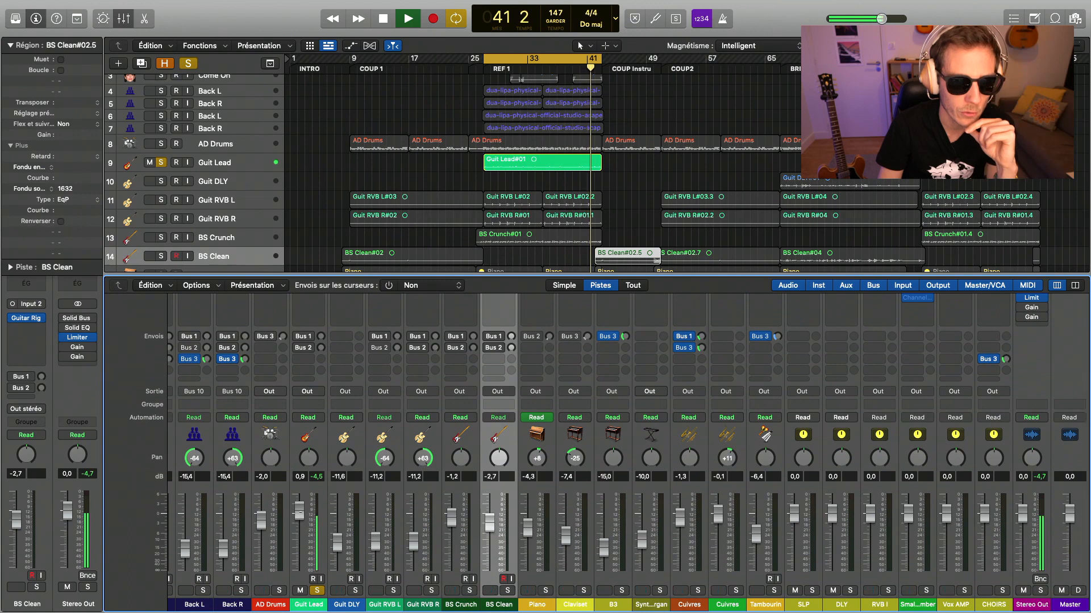
scroll(315, 431, "up", 3)
key("space")
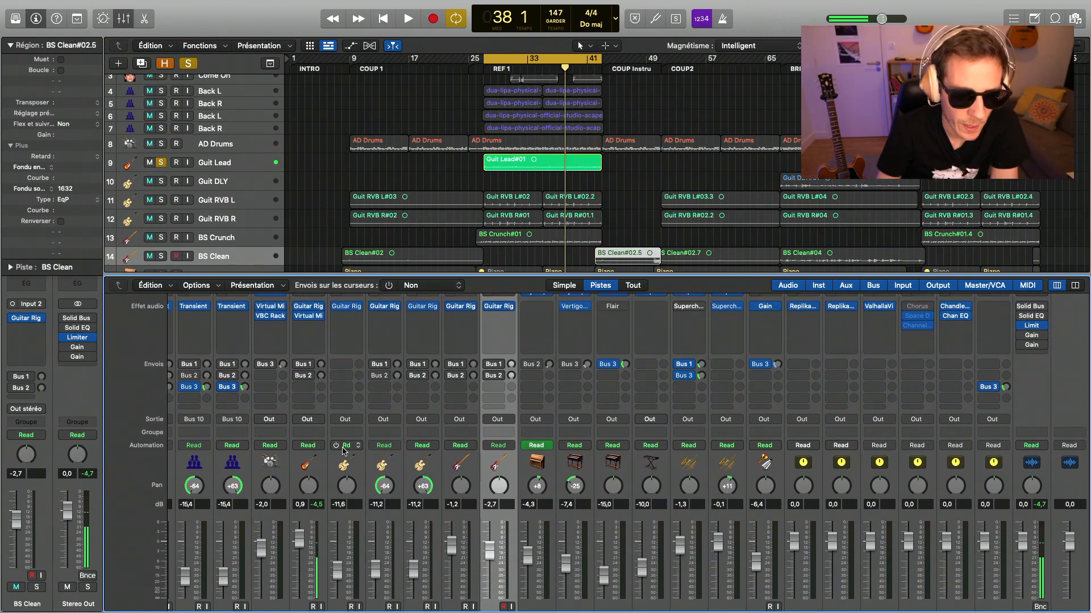
left_click(302, 388)
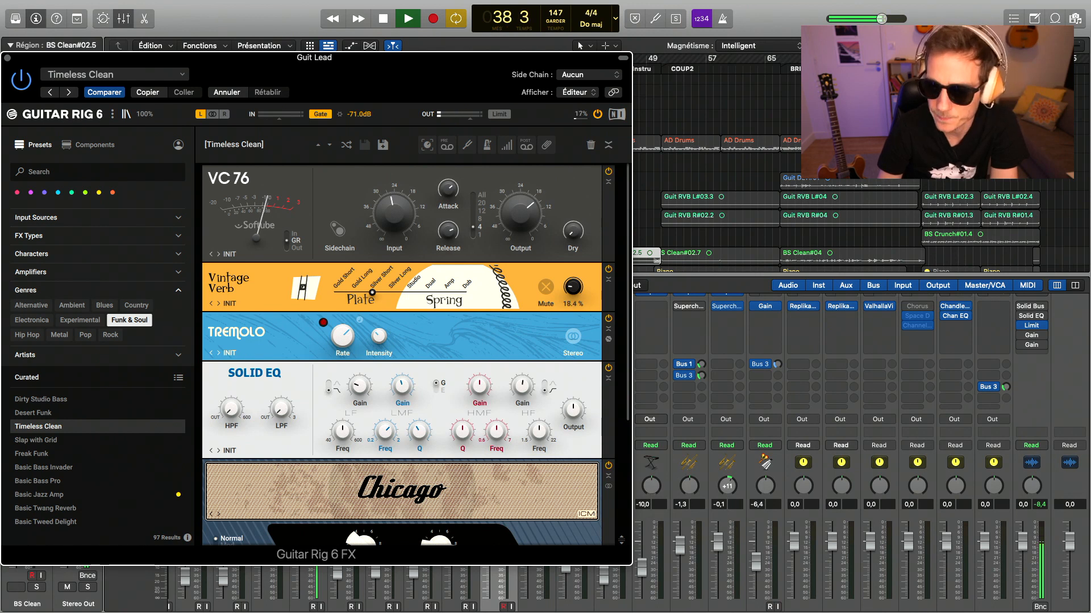
key("space")
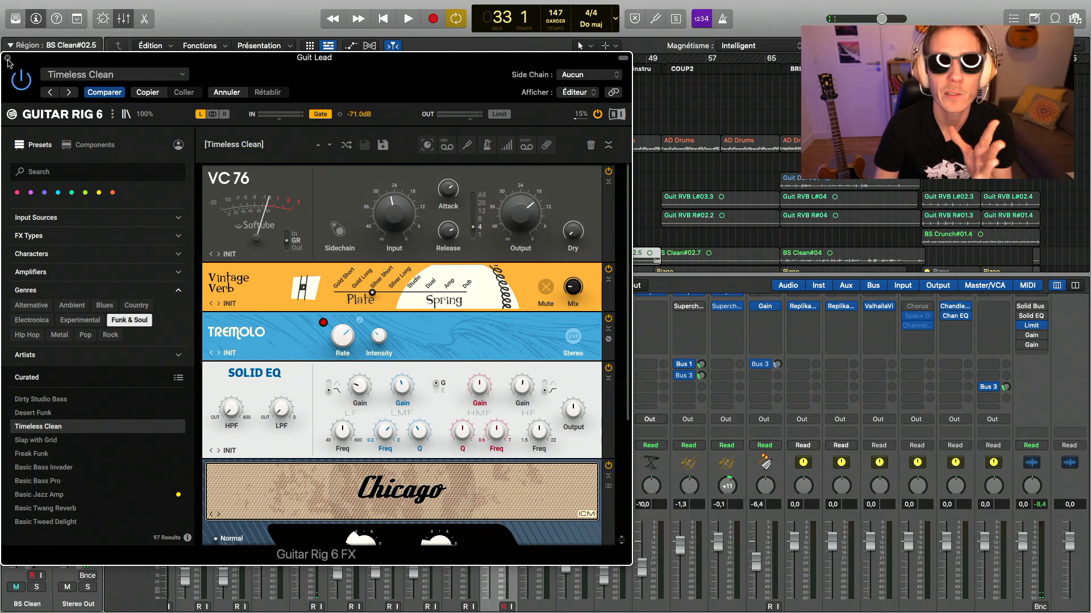
left_click(7, 58)
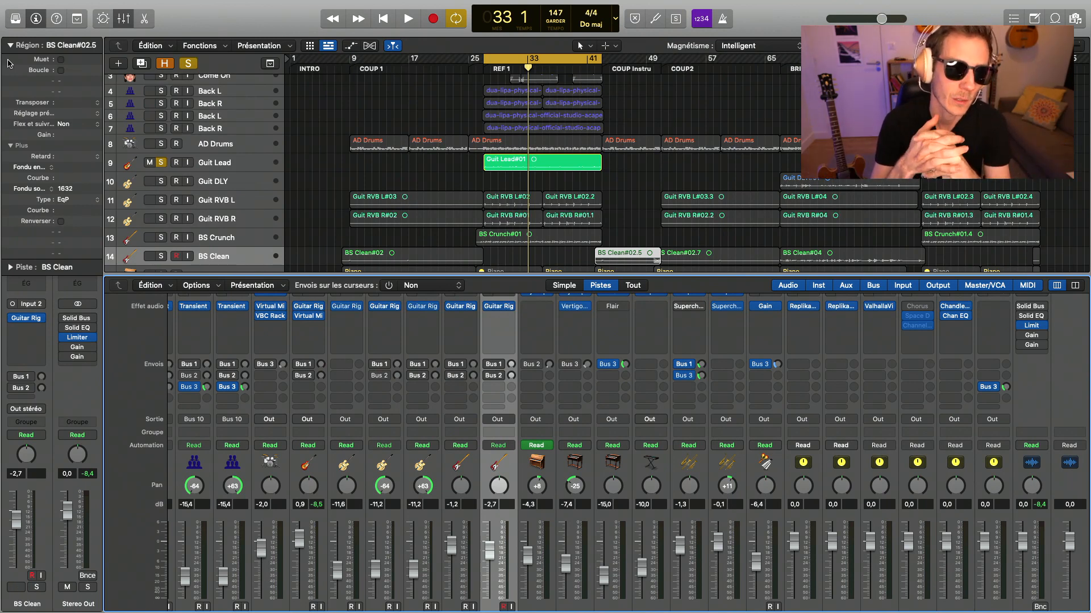
- Insert a mono Virtual Tape Machines effect after the Virtual Mix Rack on Guit Lead
scroll(314, 404, "up", 4)
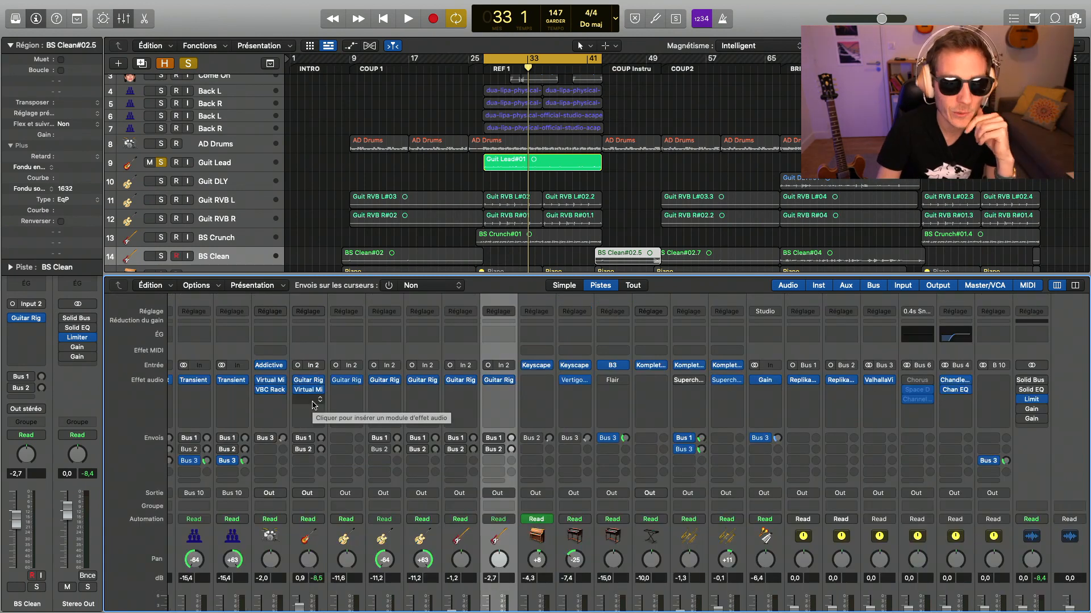
left_click(313, 404)
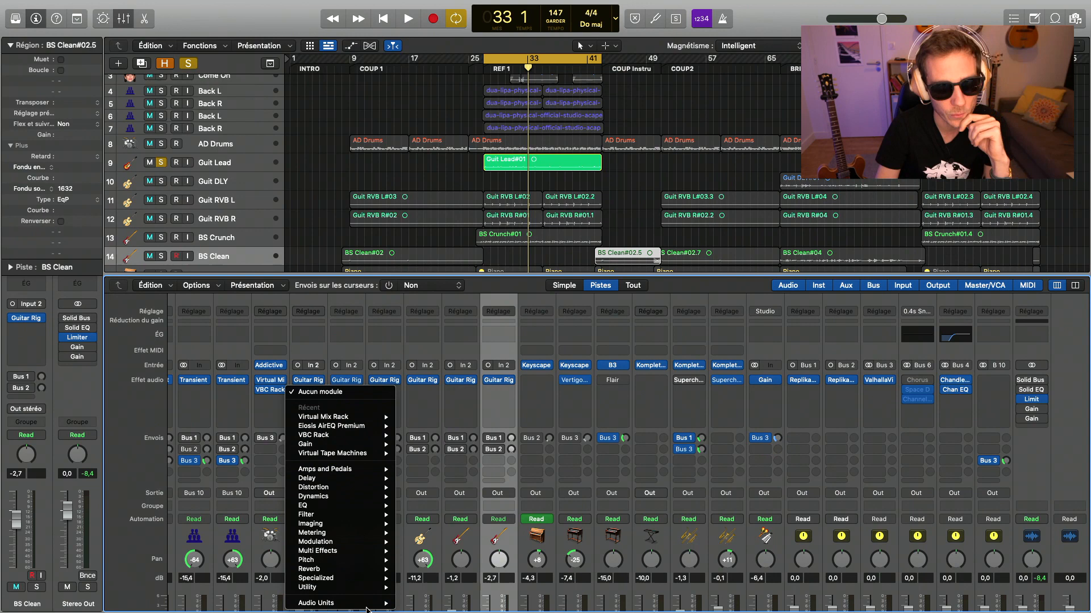
mouse_move(365, 455)
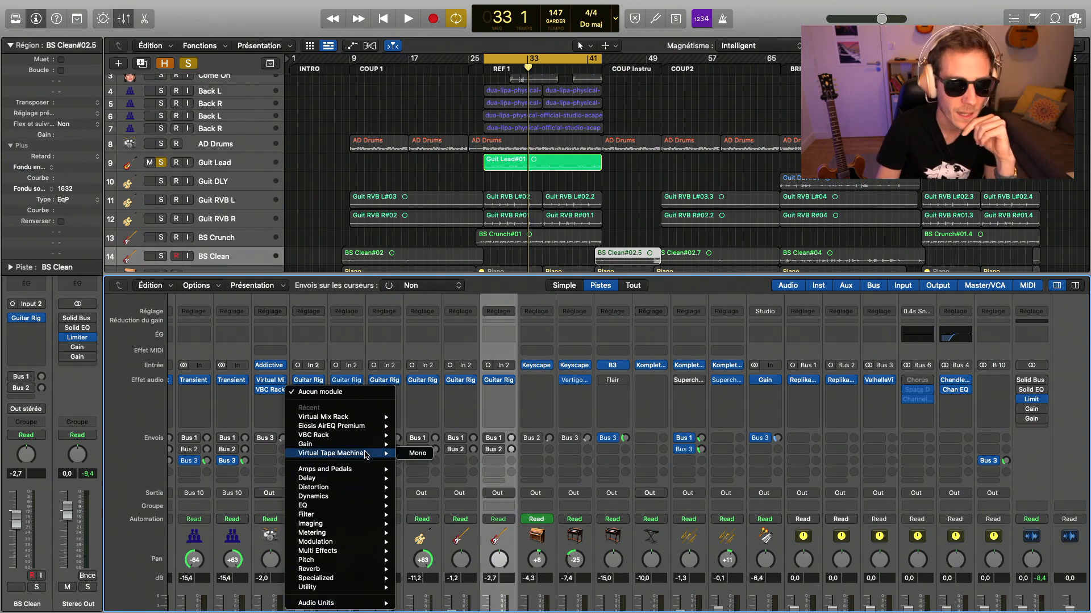
left_click(365, 454)
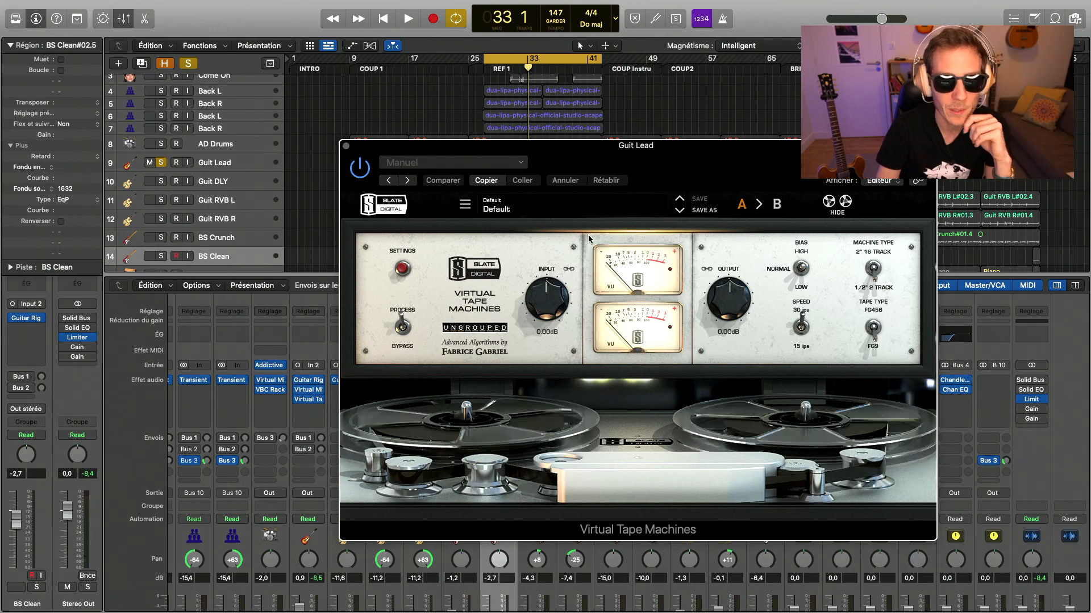
- During playback, raise the Virtual Tape Machines Input on Guit Lead to about +3.9 dB and lower its Output to about -3.9 dB
left_click_drag(589, 154, 313, 134)
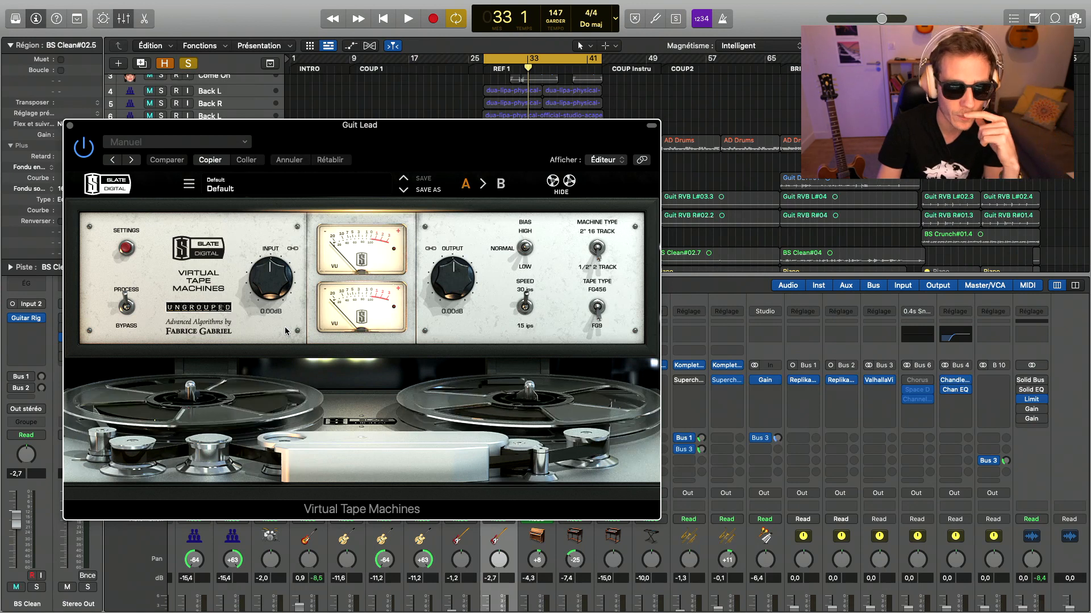
key("space")
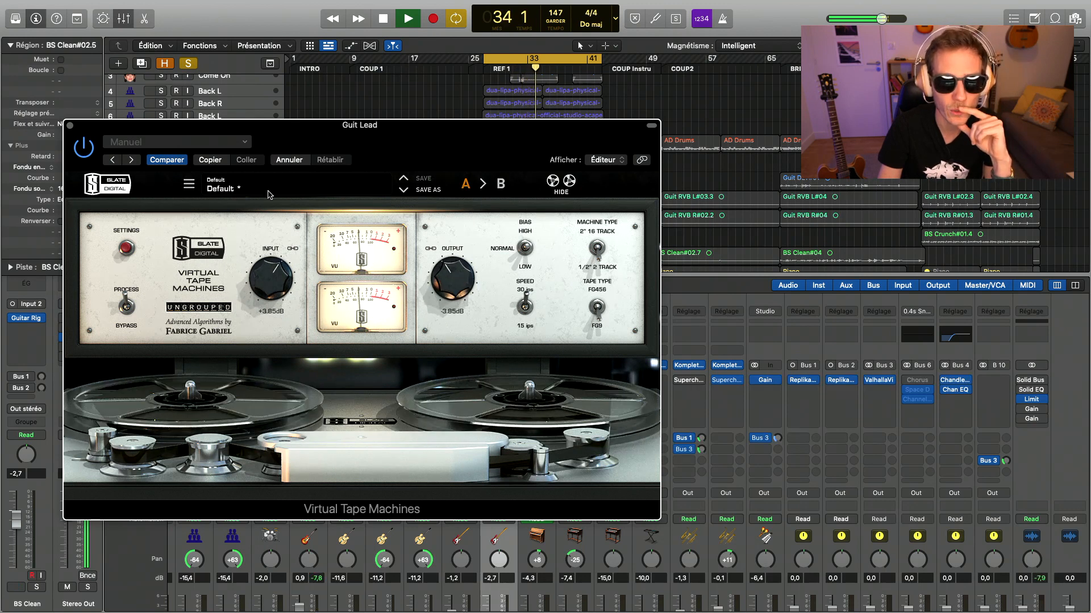
left_click(70, 125)
key("space")
- Solo BS Crunch and AD Drums alongside Guit Lead and play back the section
scroll(318, 358, "down", 5)
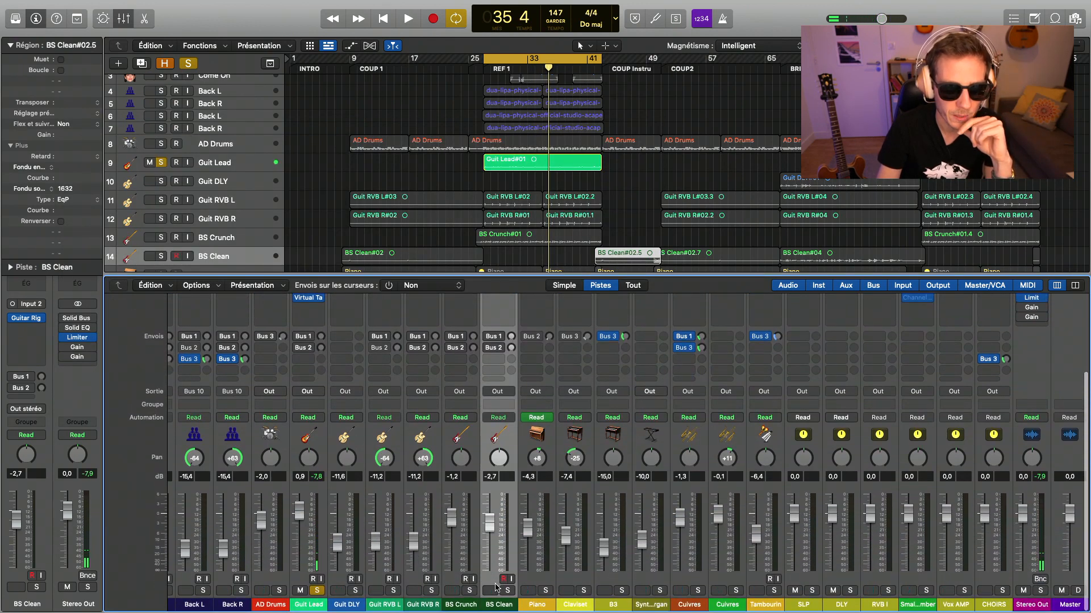
left_click(469, 590)
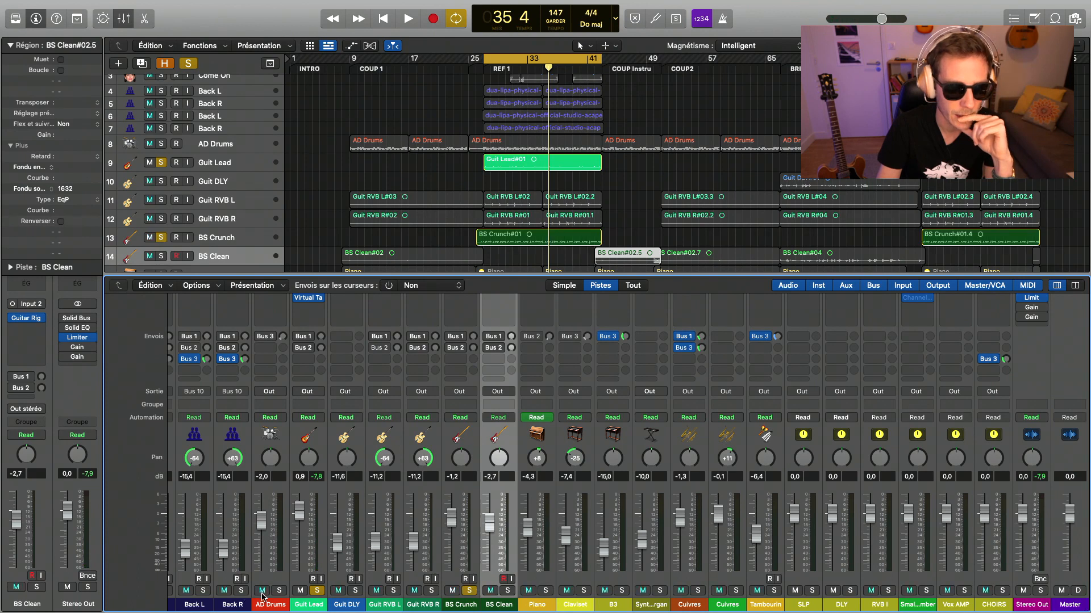
left_click(279, 591)
key("space")
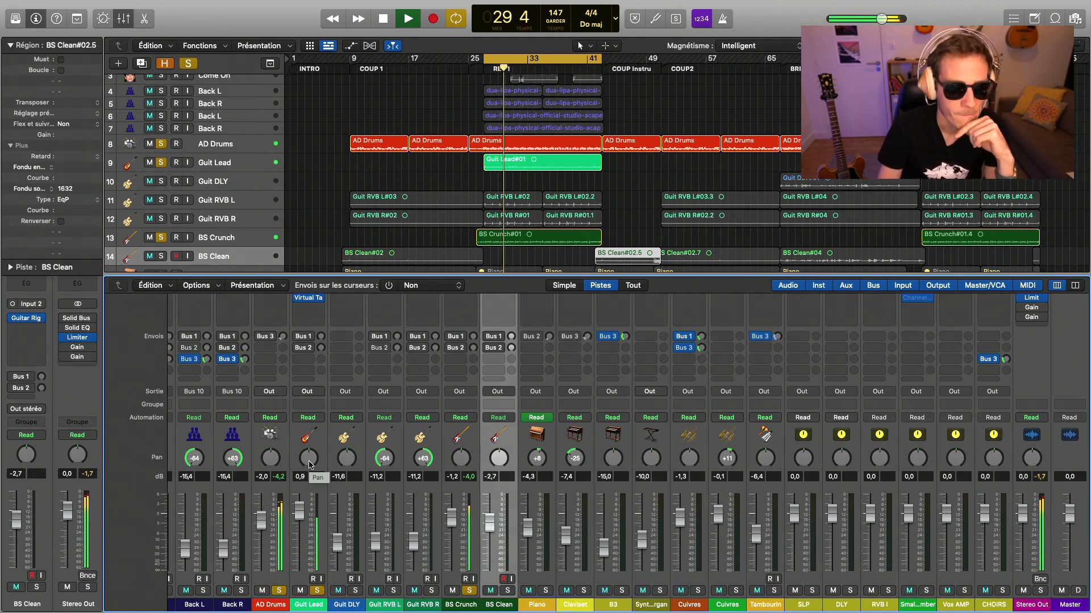
- Pan Guit Lead to +17 and listen to it against the soloed drums and bass
key("space")
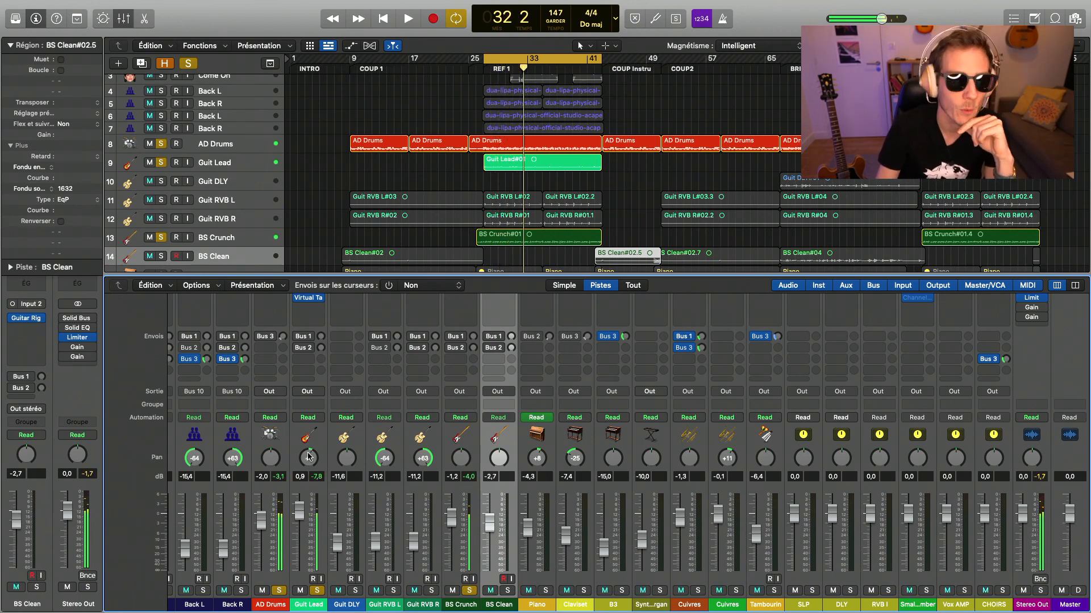
left_click_drag(309, 462, 315, 460)
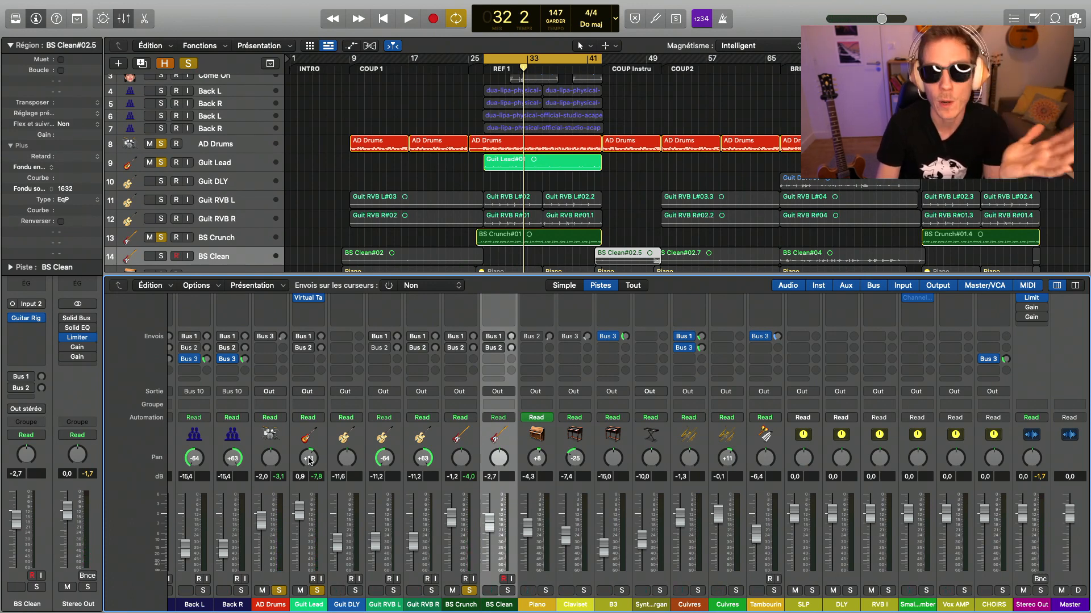
key("space")
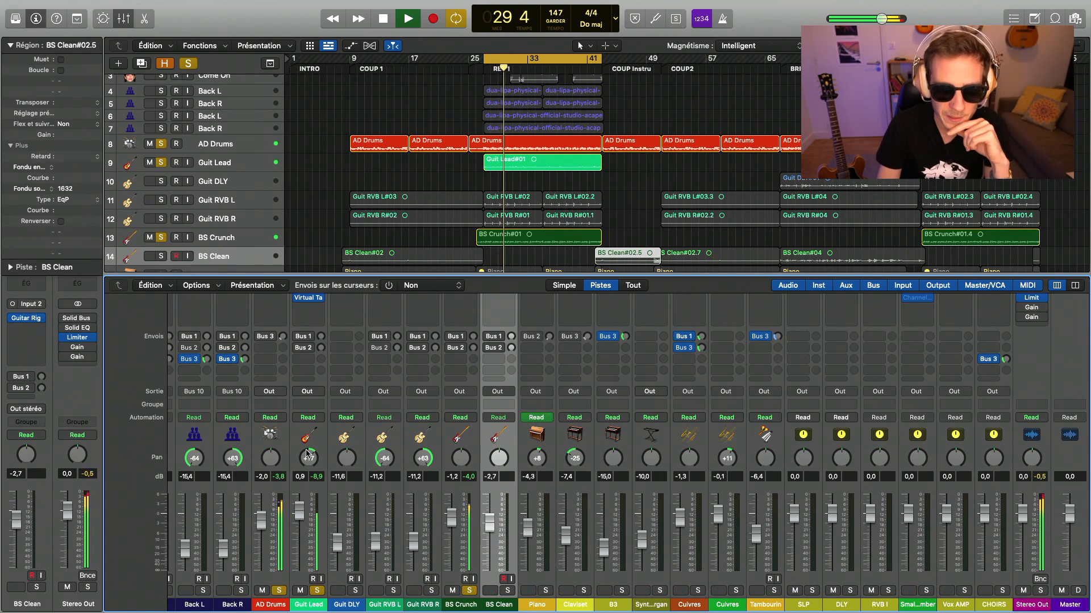
- Add Claviset to the soloed tracks, pan it to -20 and set its level to -9.4 dB during playback
left_click(584, 590)
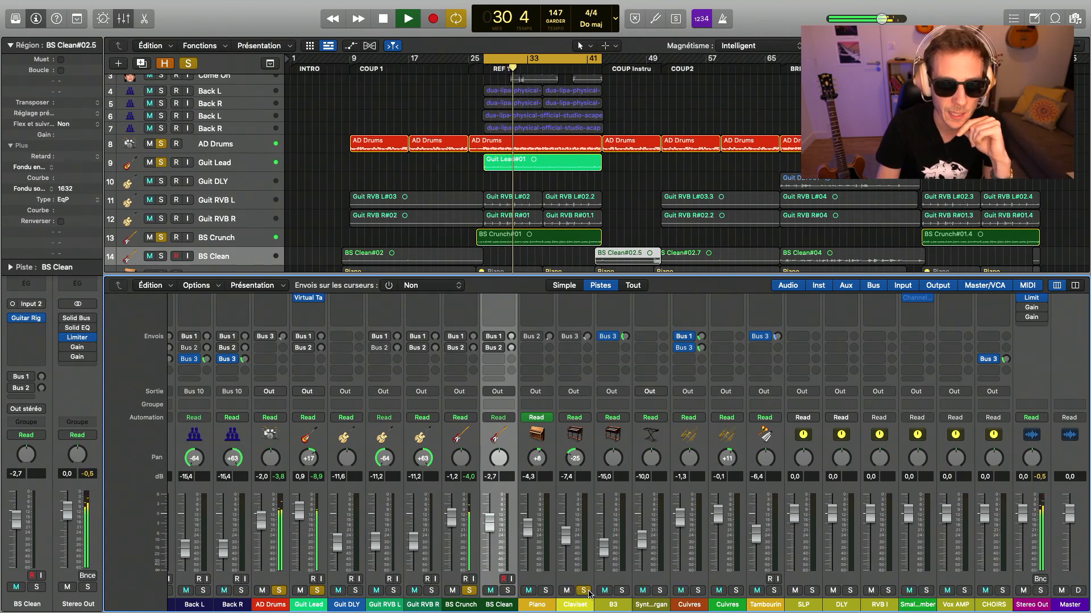
key("space")
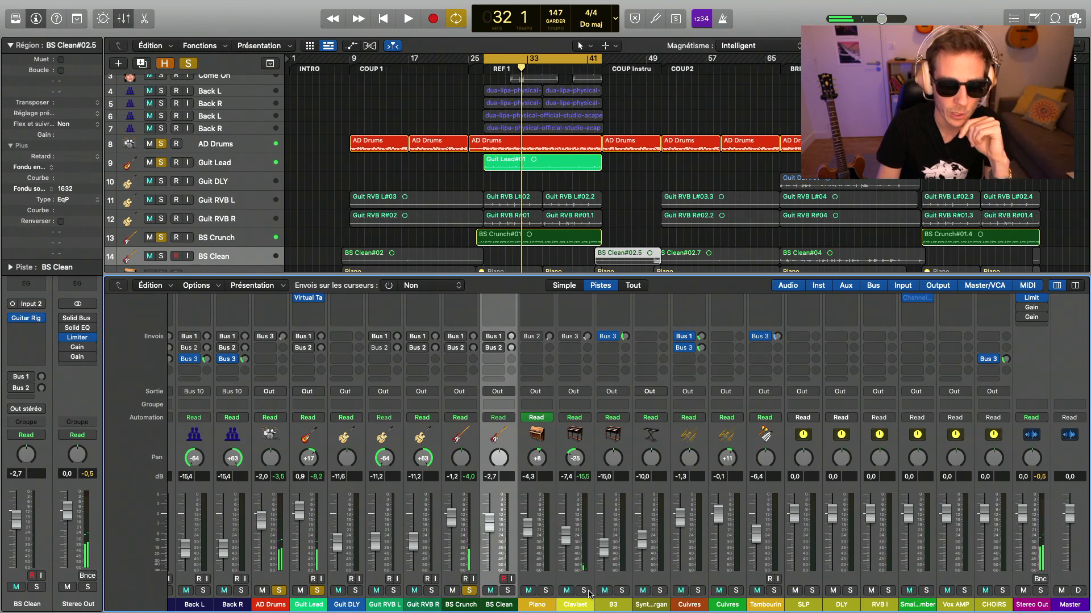
key("space")
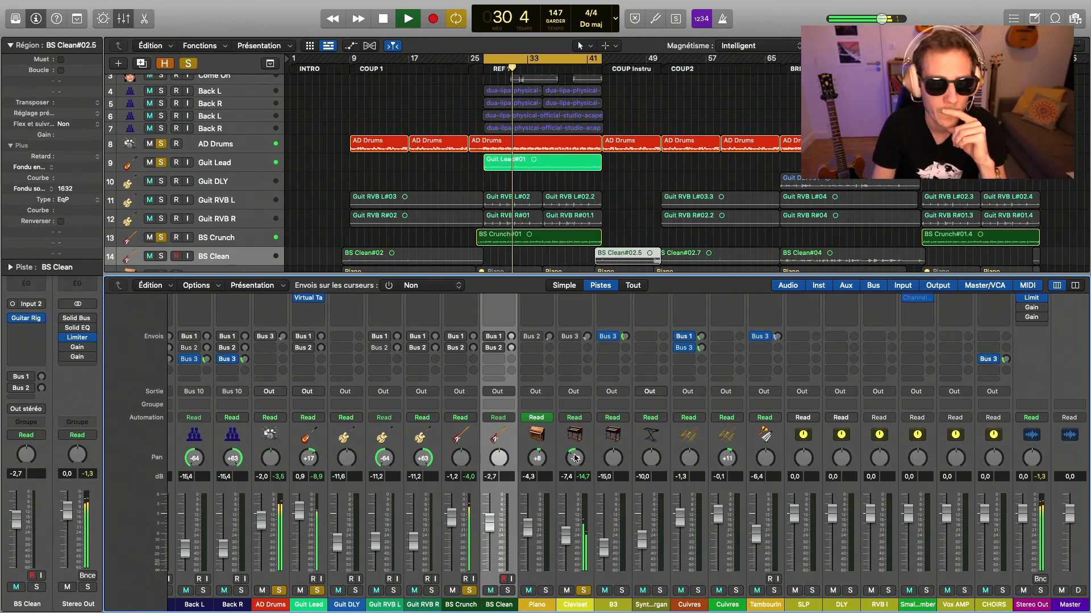
- Enable the Bus 3 send on Claviset and adjust its send level while playing the track alone
scroll(574, 457, "up", 3)
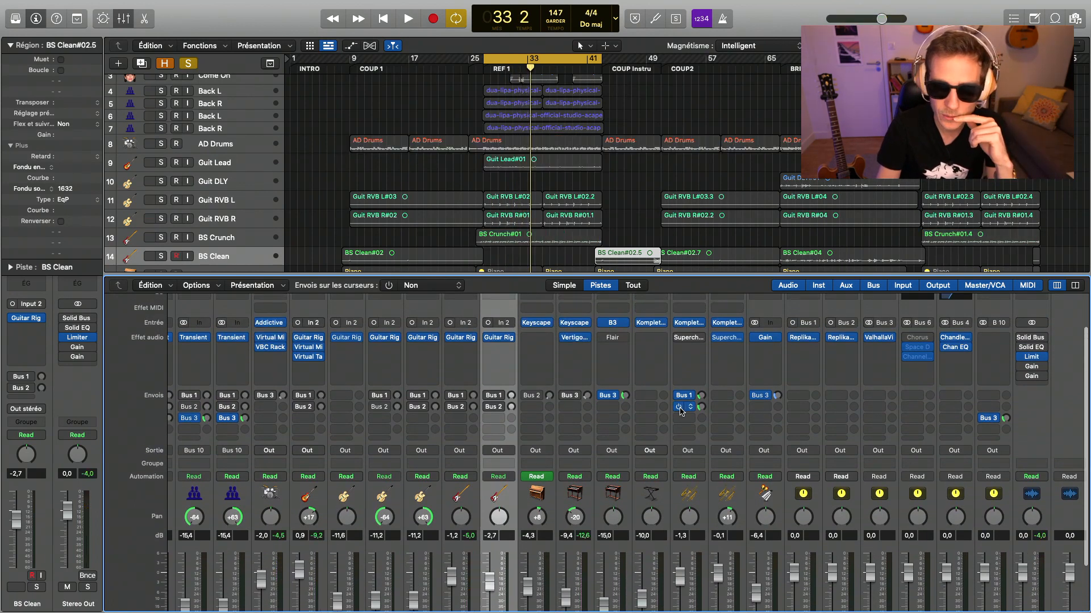
scroll(681, 412, "down", 3)
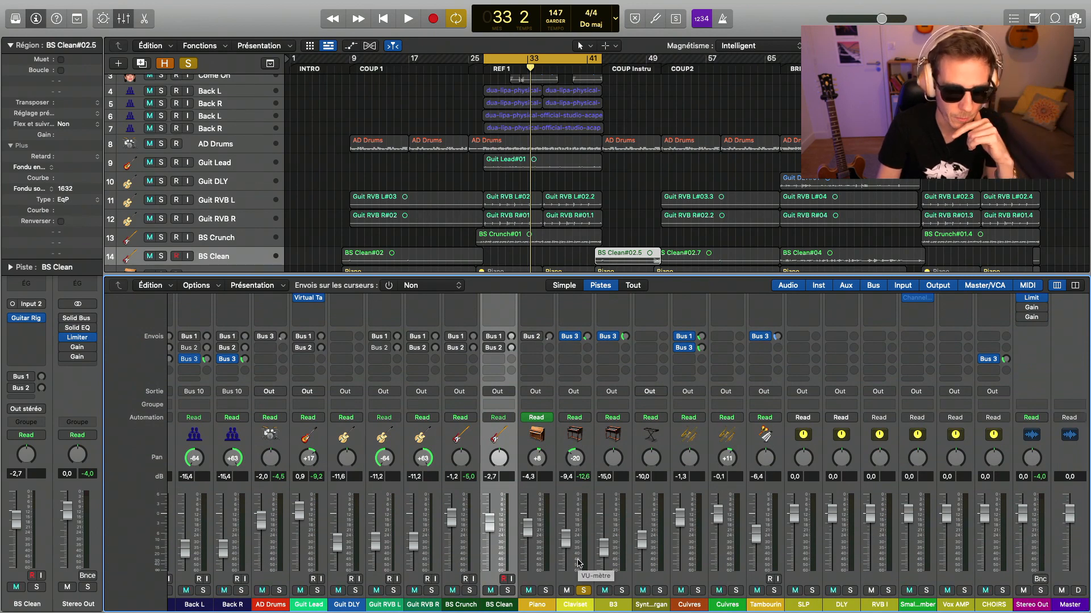
key("space")
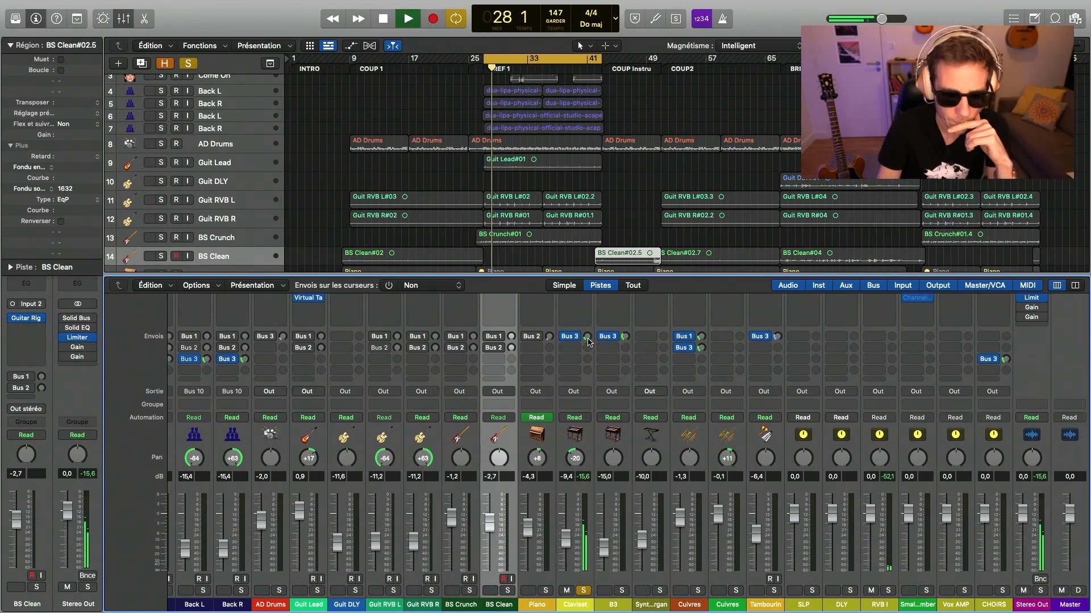
left_click_drag(588, 339, 587, 343)
- Insert the stereo Eiosis AirEQ Premium on Claviset and shape its fourth bell band with a Q of 0.51, adjusting its gain
scroll(587, 343, "up", 1)
scroll(587, 345, "up", 3)
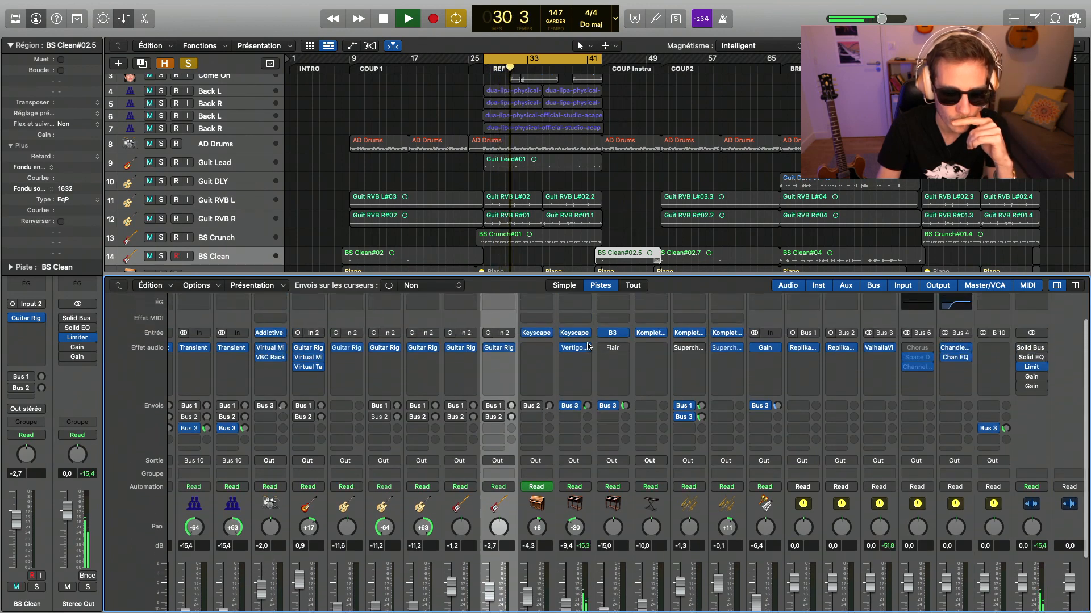
left_click(573, 363)
mouse_move(598, 408)
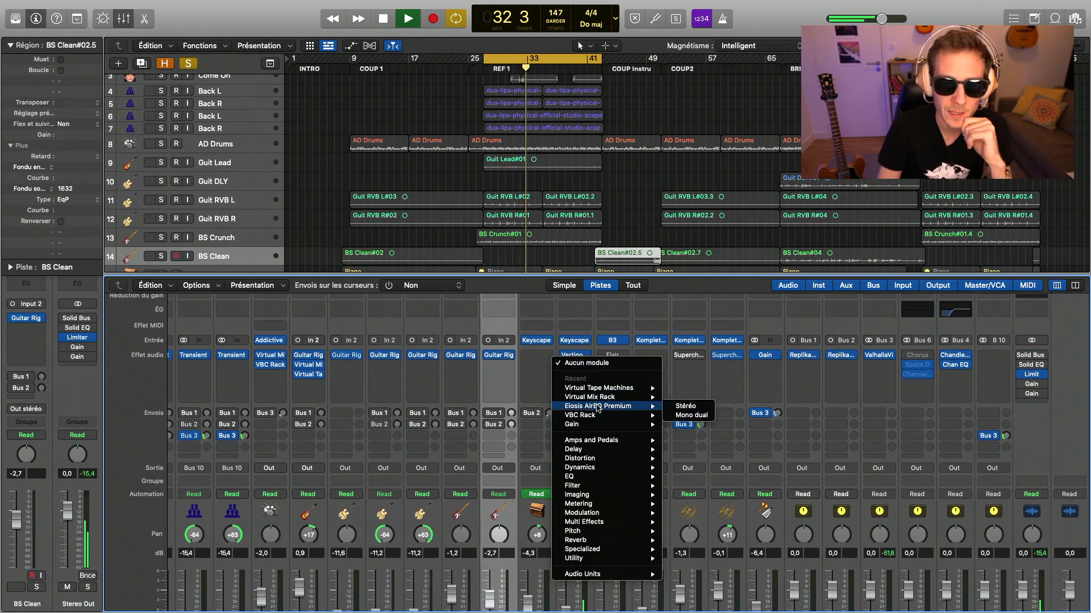
left_click(685, 406)
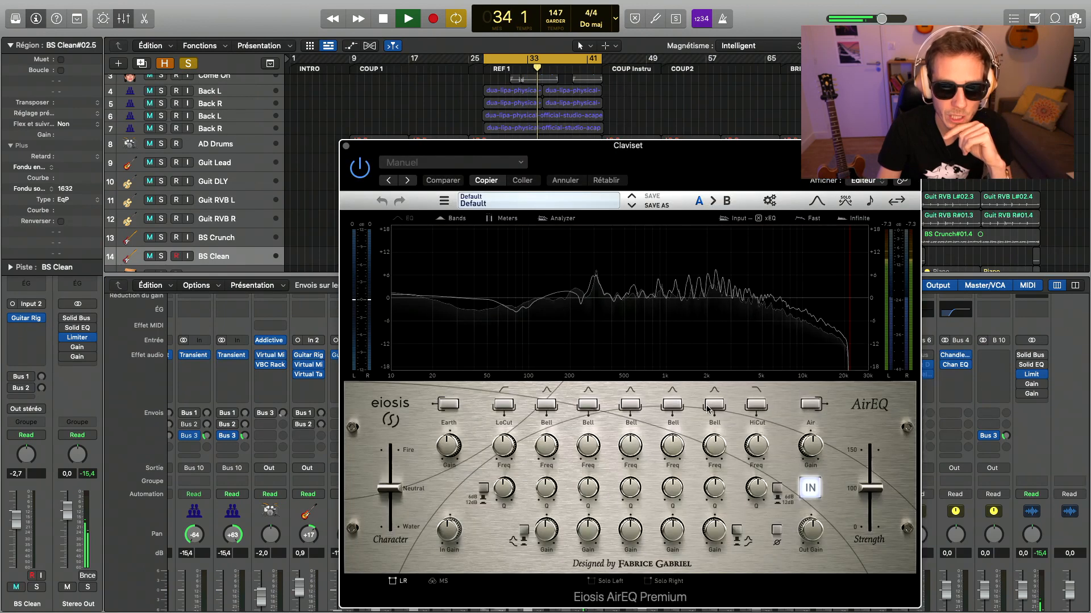
left_click_drag(672, 447, 672, 480)
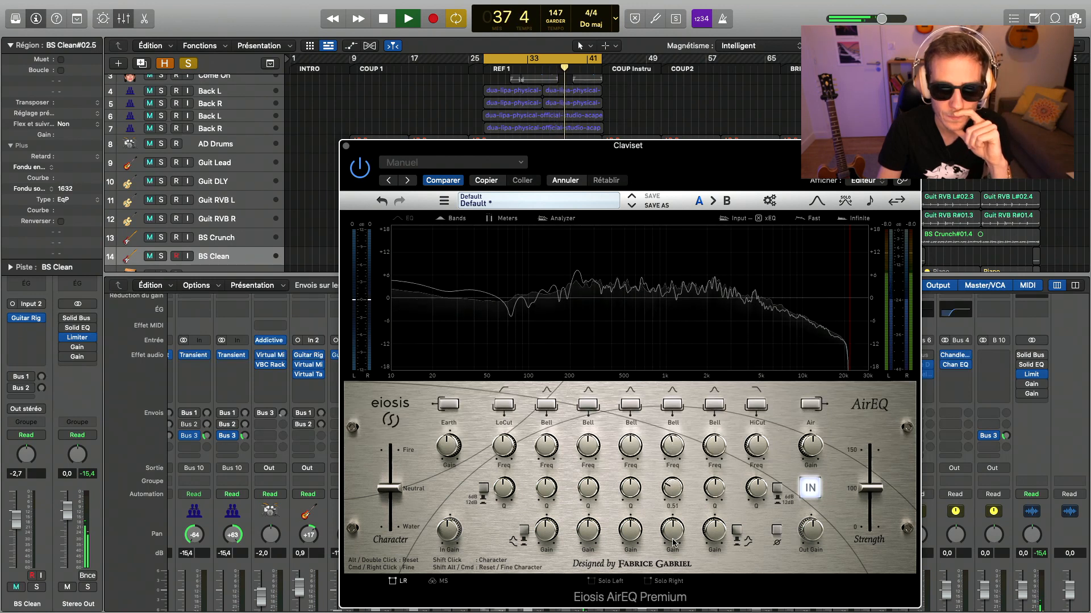
left_click_drag(672, 530, 672, 521)
- Solo BS Clean and BS Crunch together with Claviset
scroll(356, 441, "down", 3)
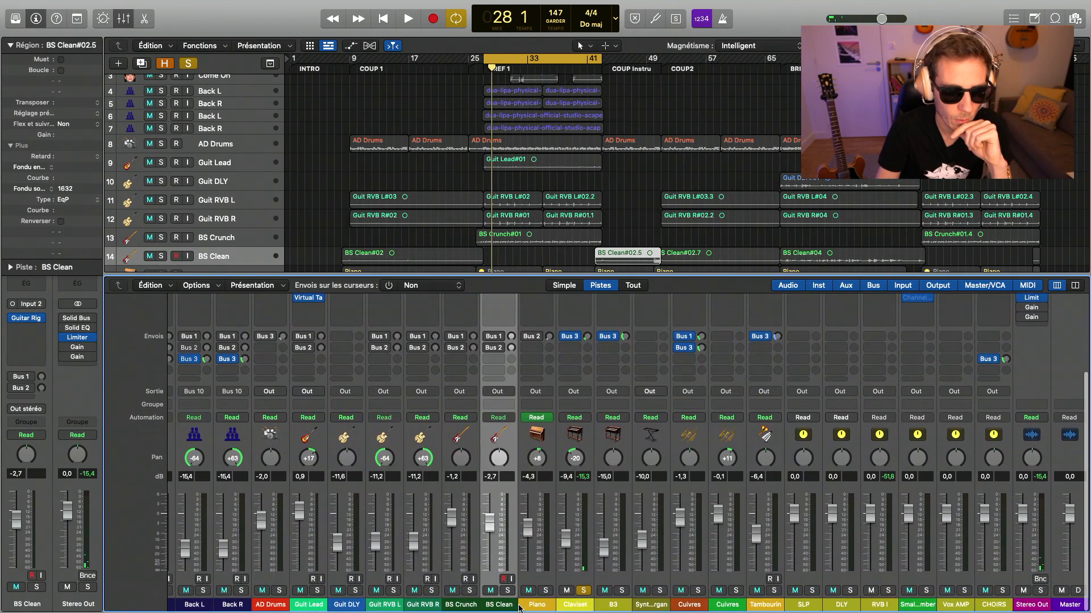
left_click(508, 590)
left_click(470, 591)
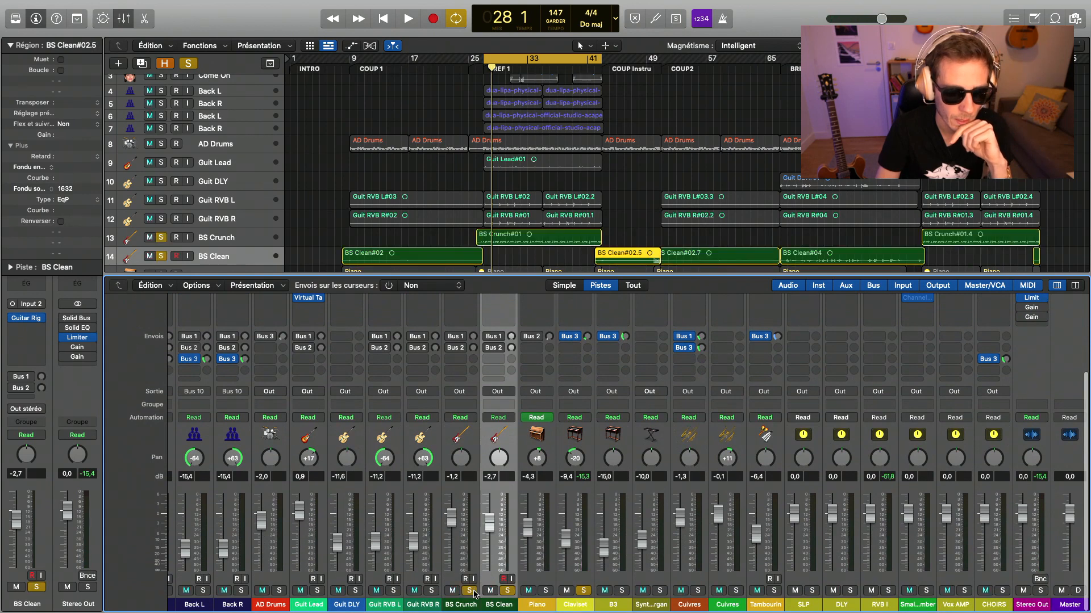
- Add Guit Lead and AD Drums to the soloed tracks, then pan Guit Lead to +22 and set its level to -1.2 dB during playback
left_click(317, 591)
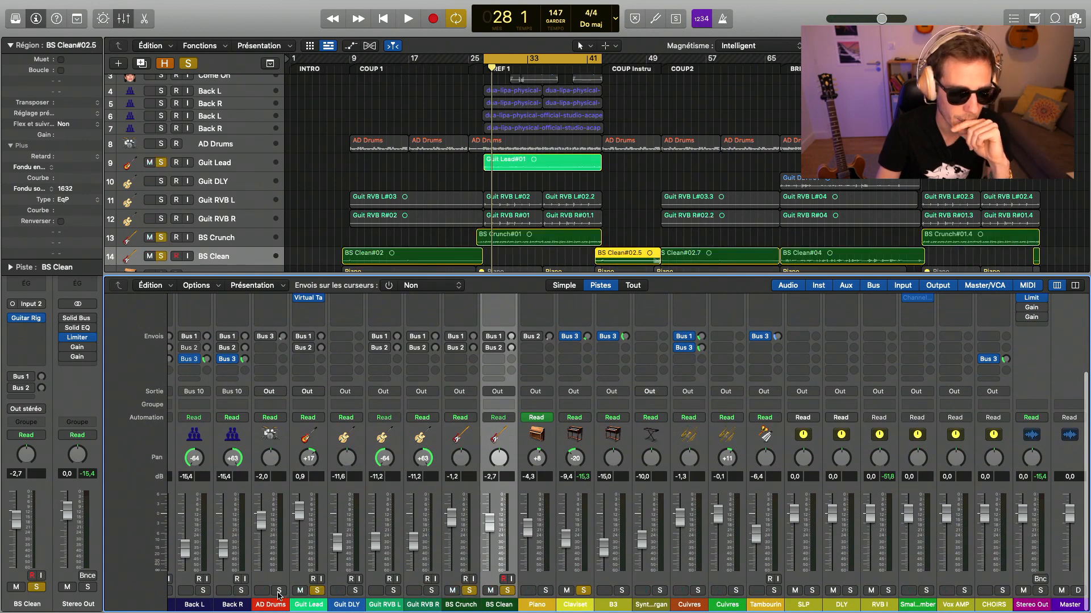
left_click(279, 591)
key("space")
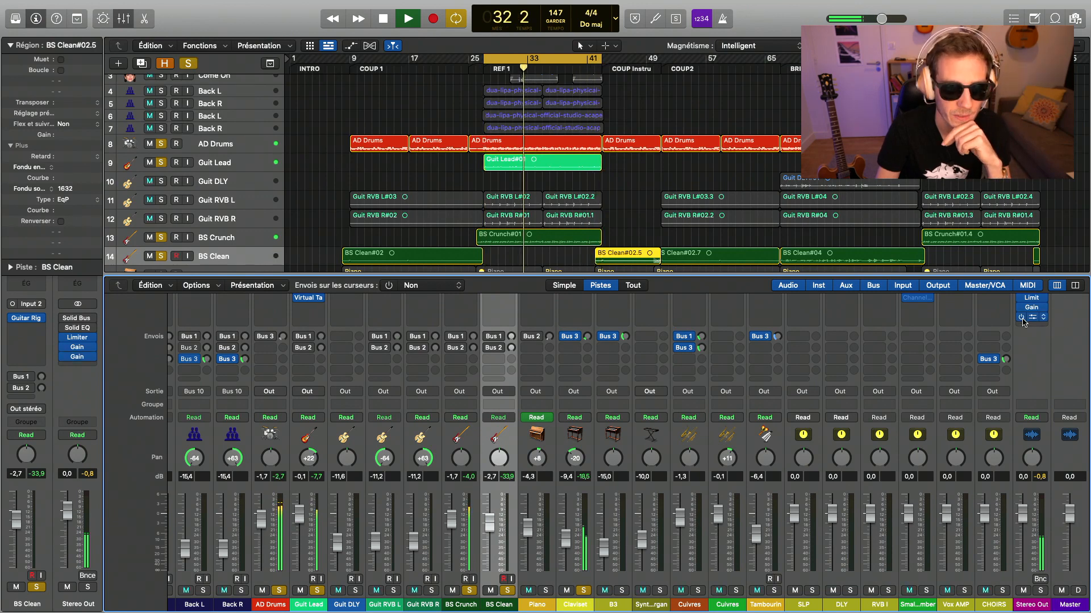
left_click_drag(300, 517, 300, 520)
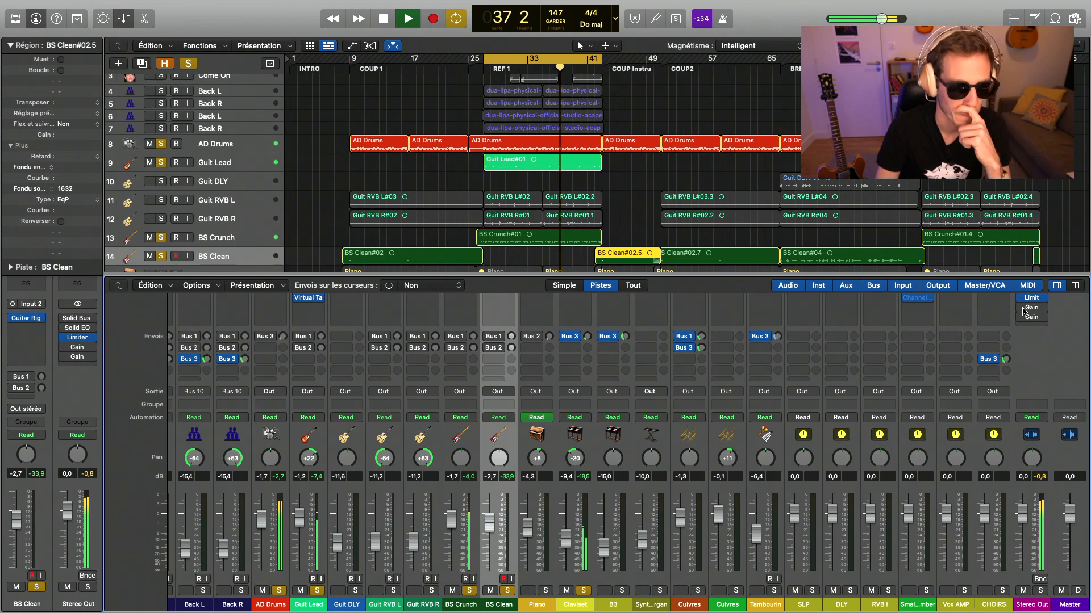
key("space")
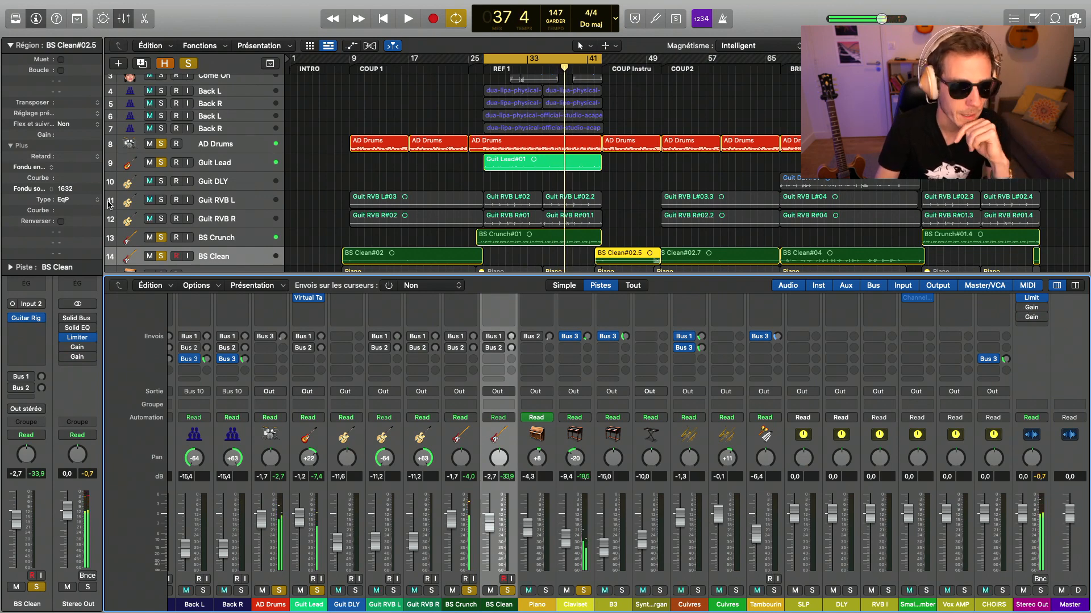
- Solo only Guit RVB L and Guit RVB R and listen to the two tracks on their own
left_click(161, 200, "alt")
left_click(162, 219)
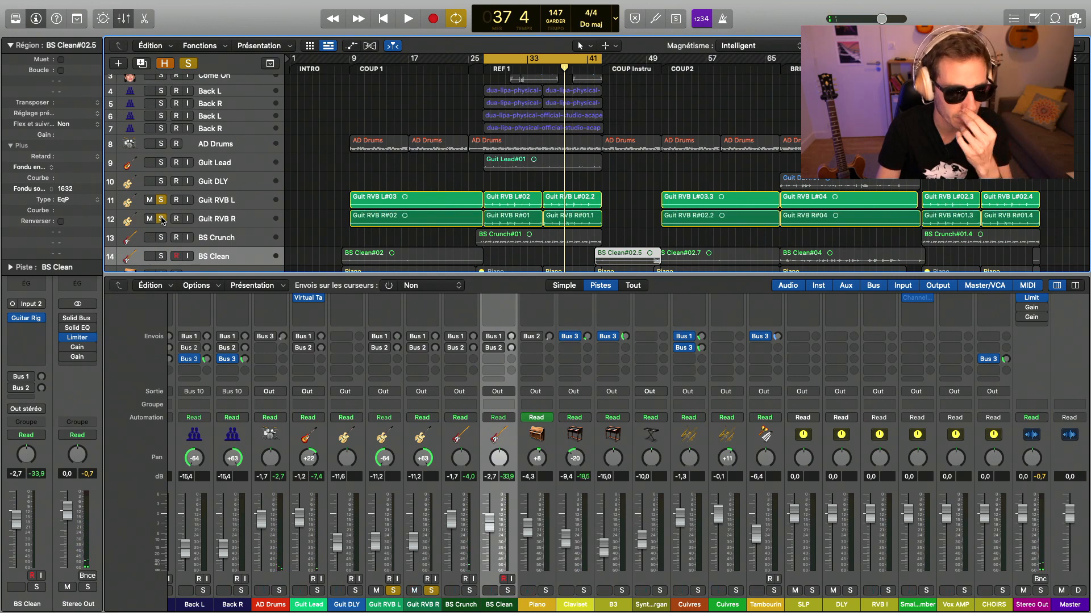
key("space")
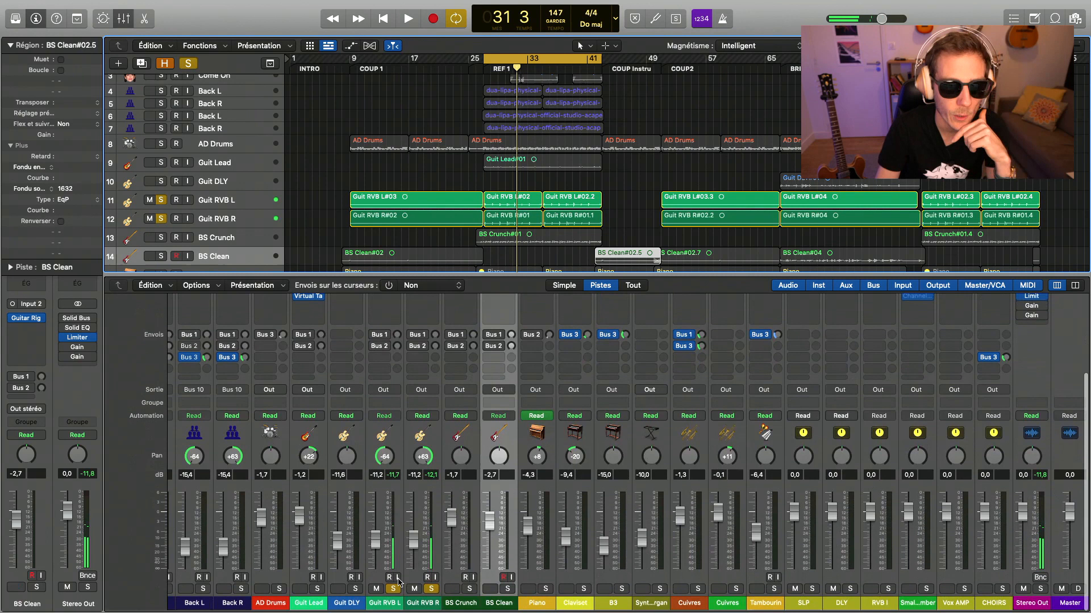
scroll(401, 428, "up", 1)
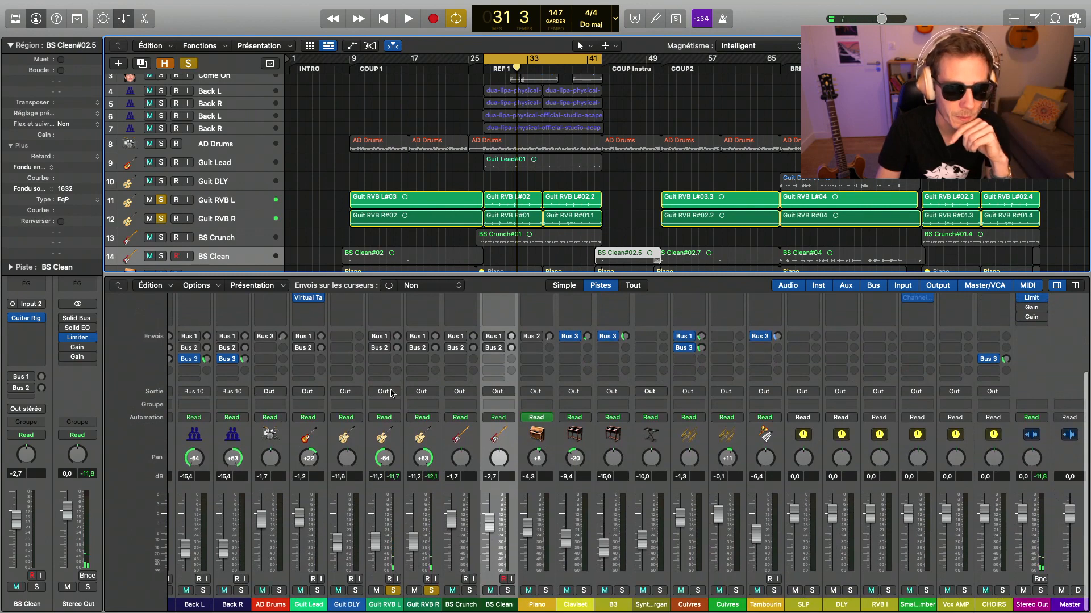
- Route the outputs of Guit RVB L and Guit RVB R to Bus 11, with its aux named GUIT RVB and soloed
left_click_drag(395, 439, 434, 440)
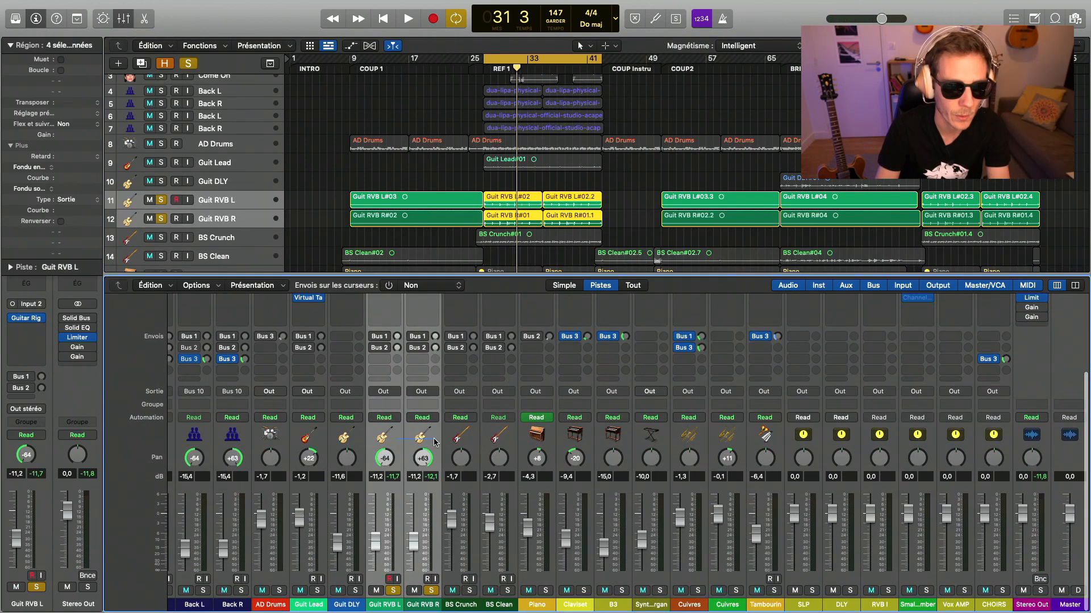
left_click(392, 396)
mouse_move(407, 431)
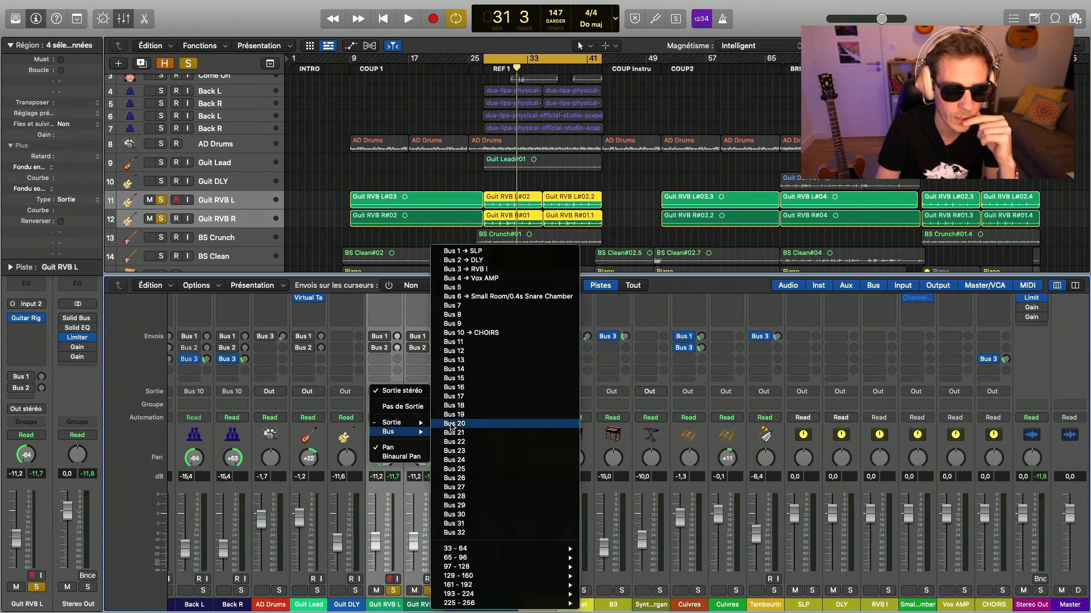
left_click(489, 341)
key("space")
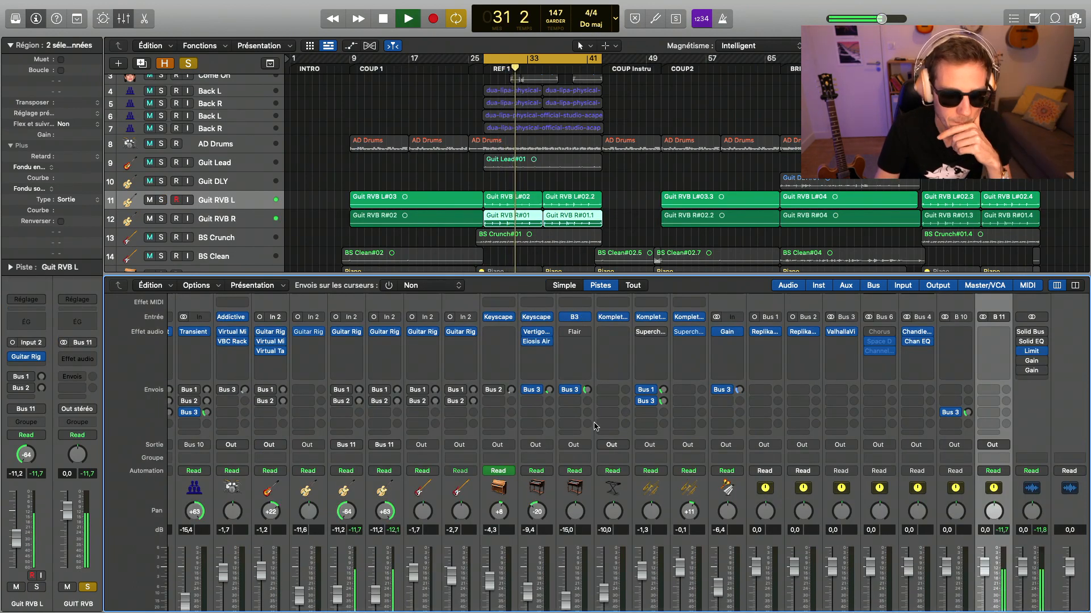
- Insert Virtual Mix Rack on the GUIT RVB aux with the Electric Guitar 1 preset and adjust its FG-S equalizer and FG-401 compressor
scroll(958, 385, "up", 1)
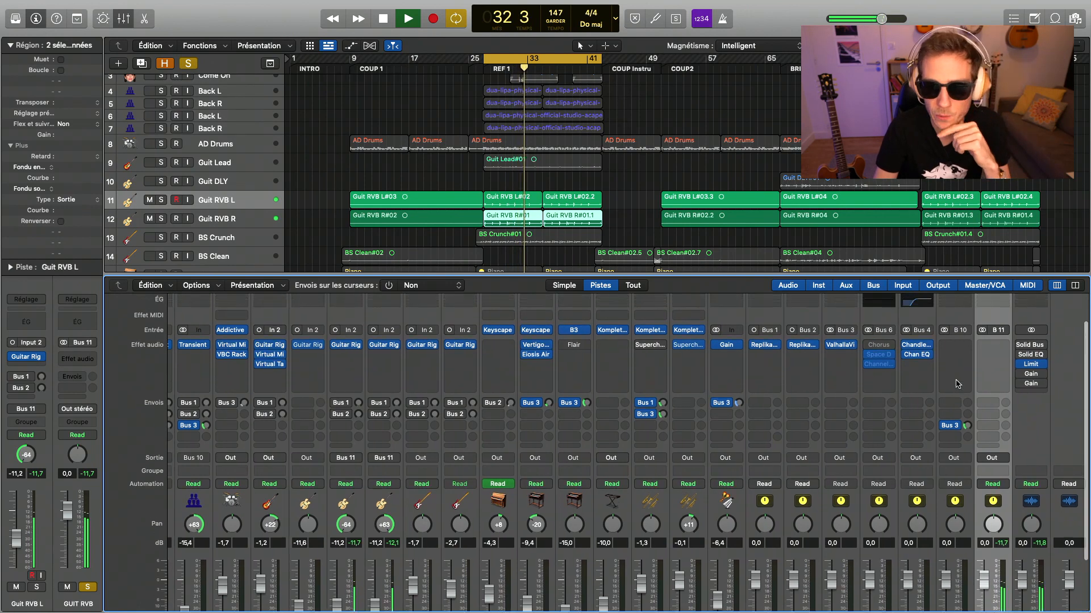
key("space")
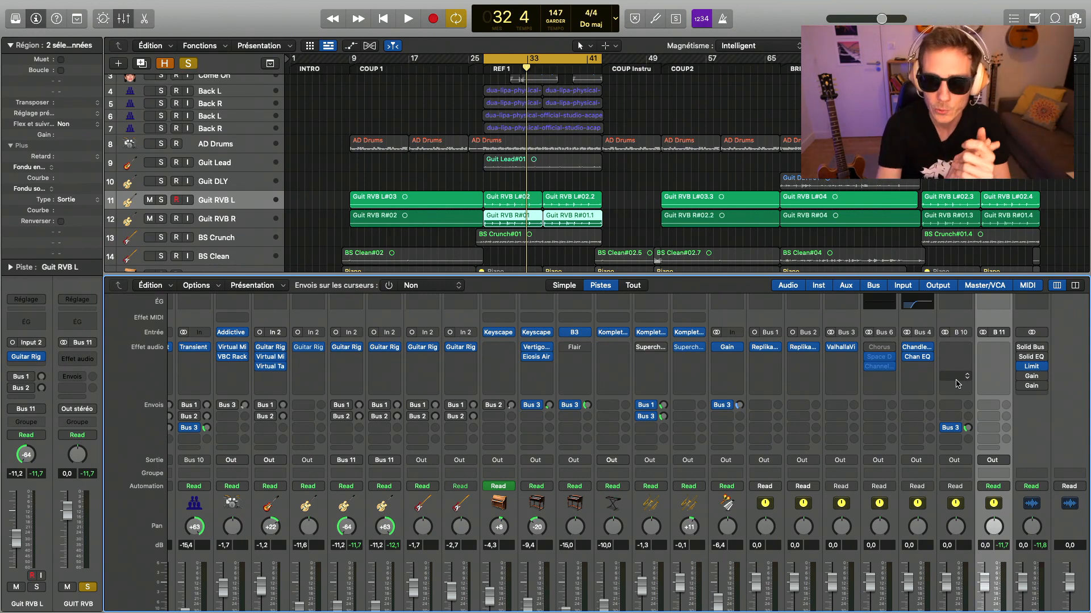
scroll(958, 384, "down", 3)
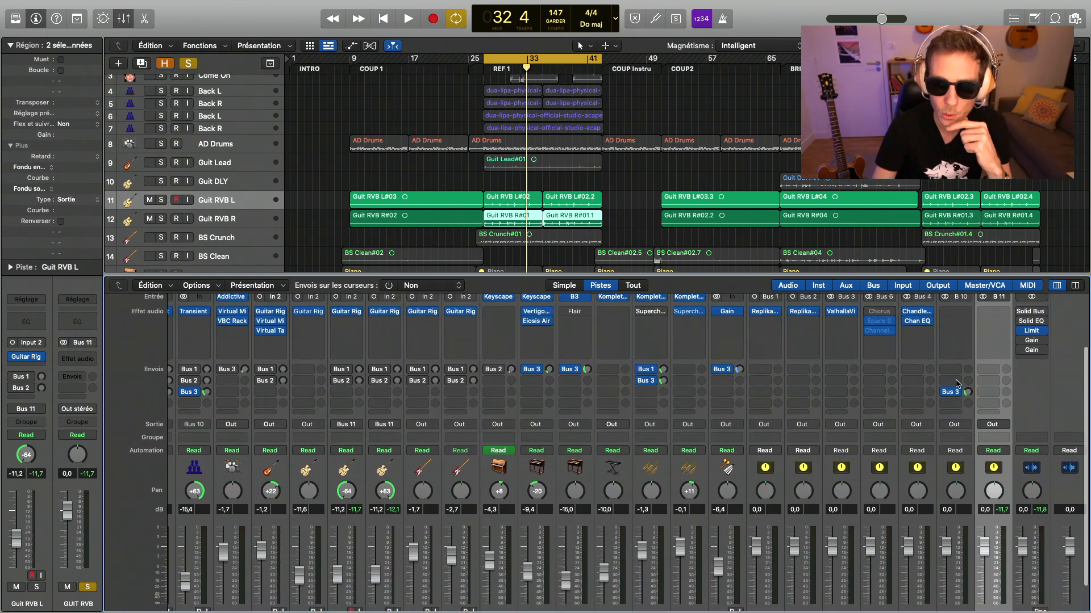
scroll(958, 384, "up", 1)
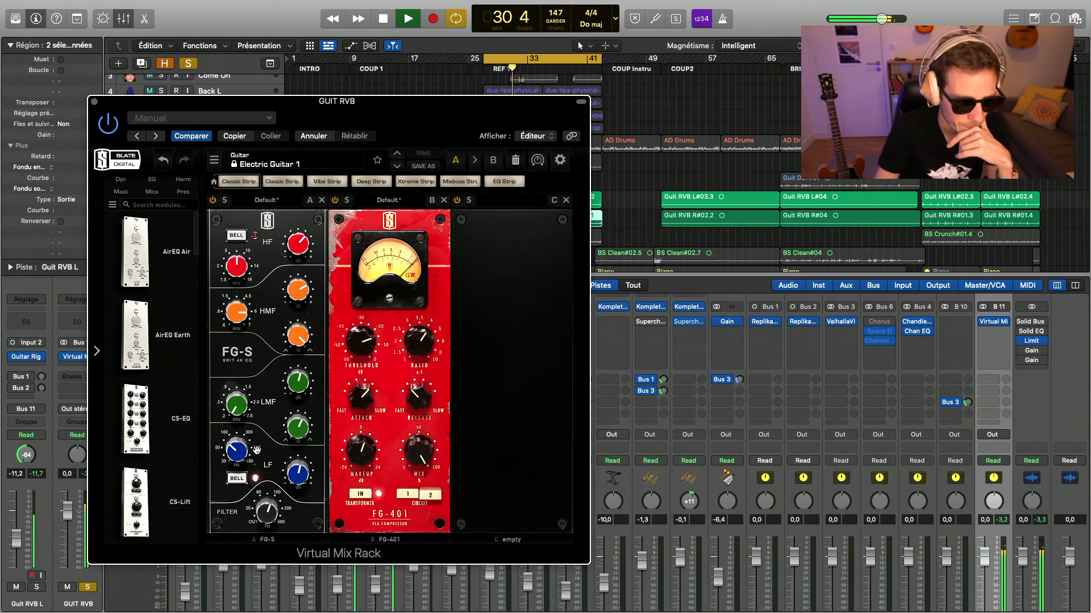
key("space")
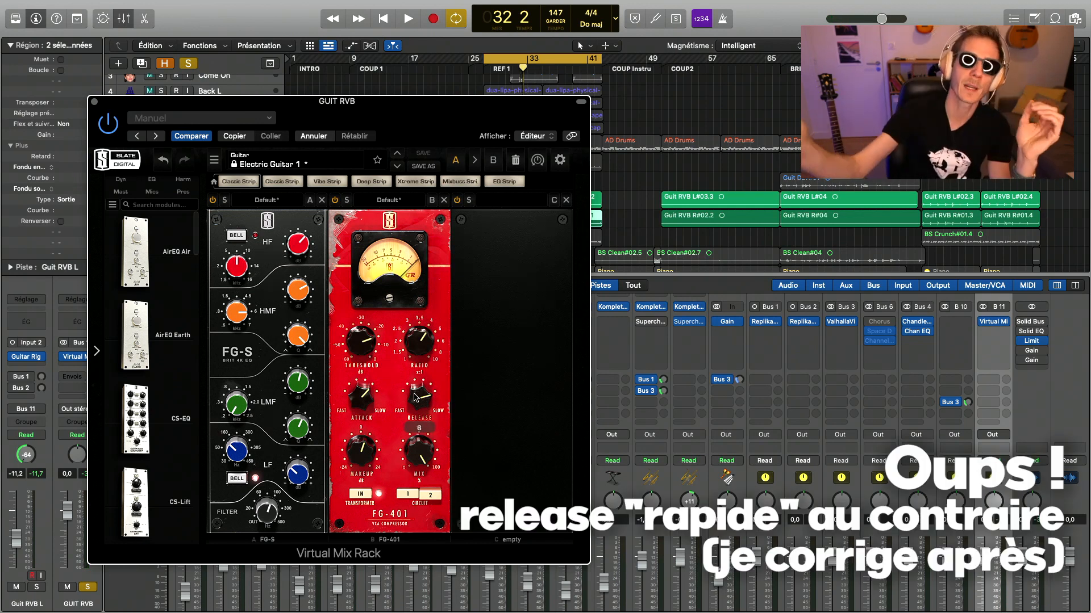
- Add the Revival module to GUIT RVB's Virtual Mix Rack and set Shimmer to 0 and Thickness to 40 during playback
key("space")
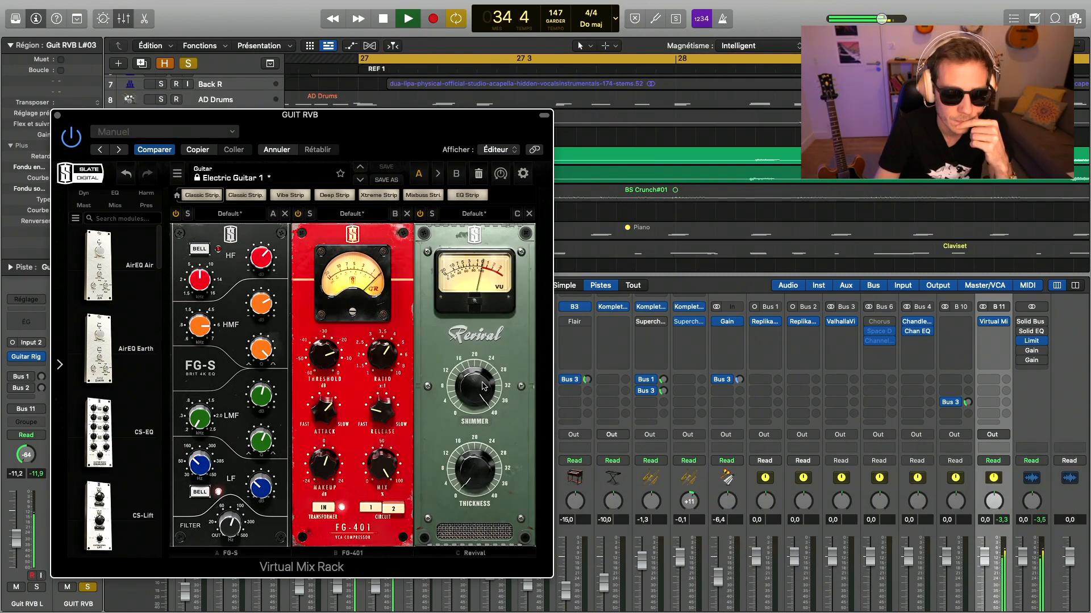
left_click_drag(481, 386, 482, 391)
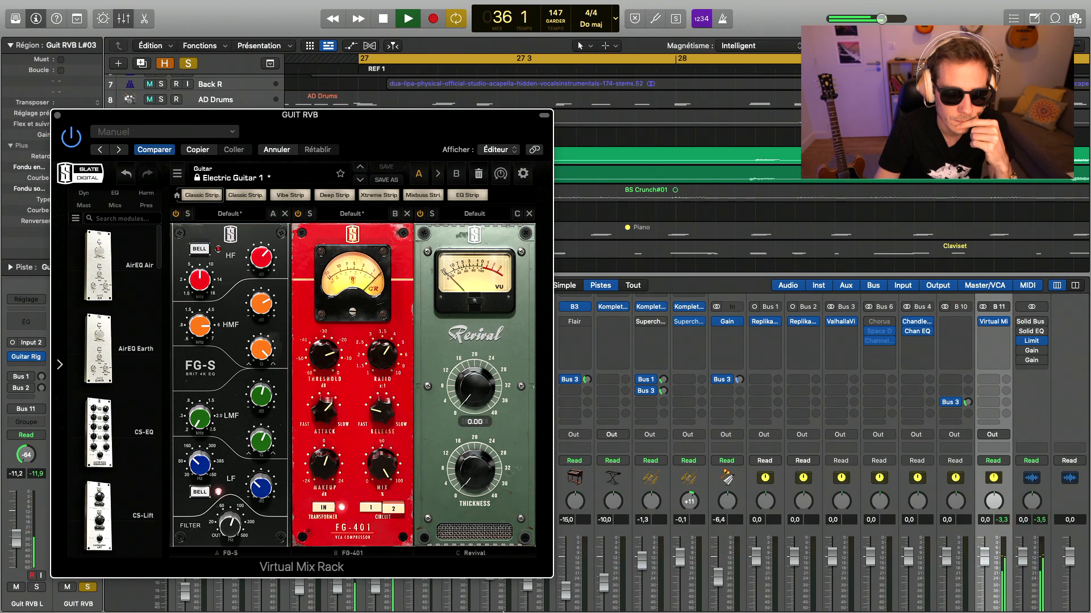
left_click_drag(483, 472, 484, 335)
left_click_drag(484, 372, 483, 612)
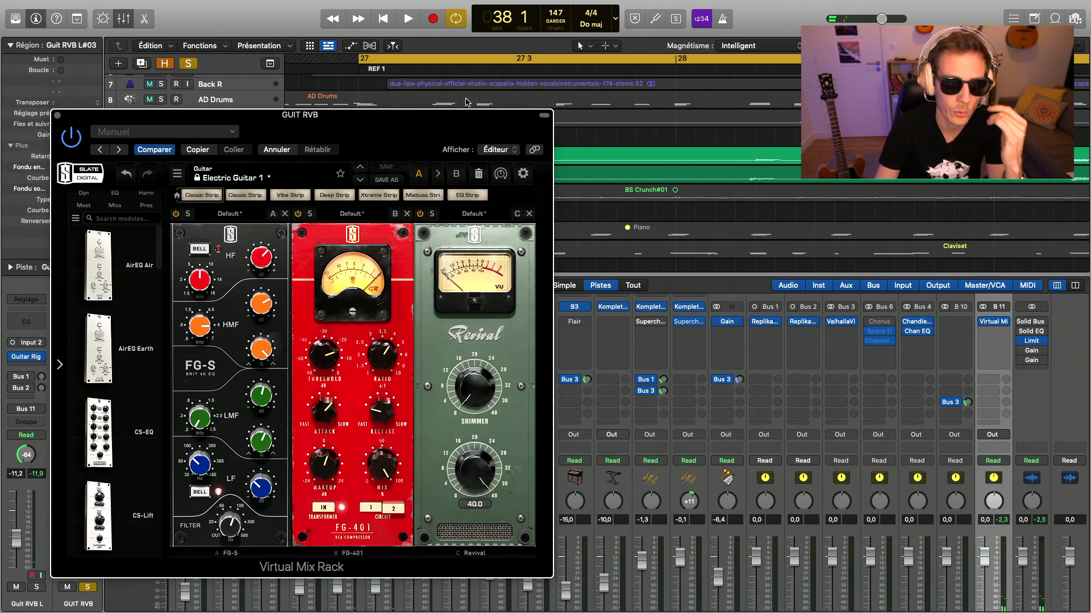
key("space")
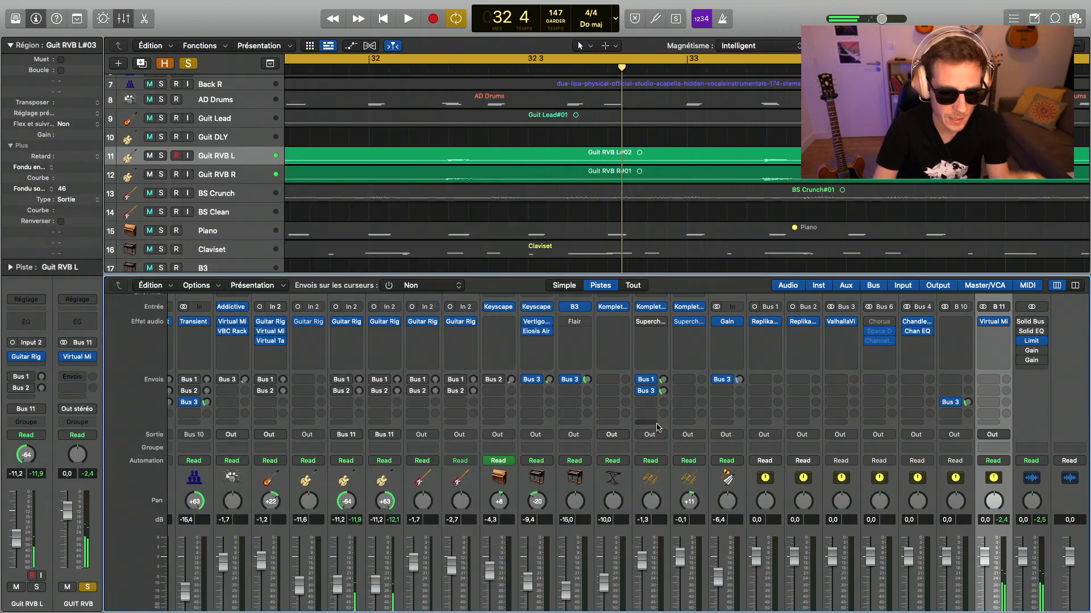
- Solo AD Drums, Guit Lead, BS Crunch, BS Clean and Claviset together with GUIT RVB, and pan Claviset to -27 during playback
scroll(657, 428, "down", 4)
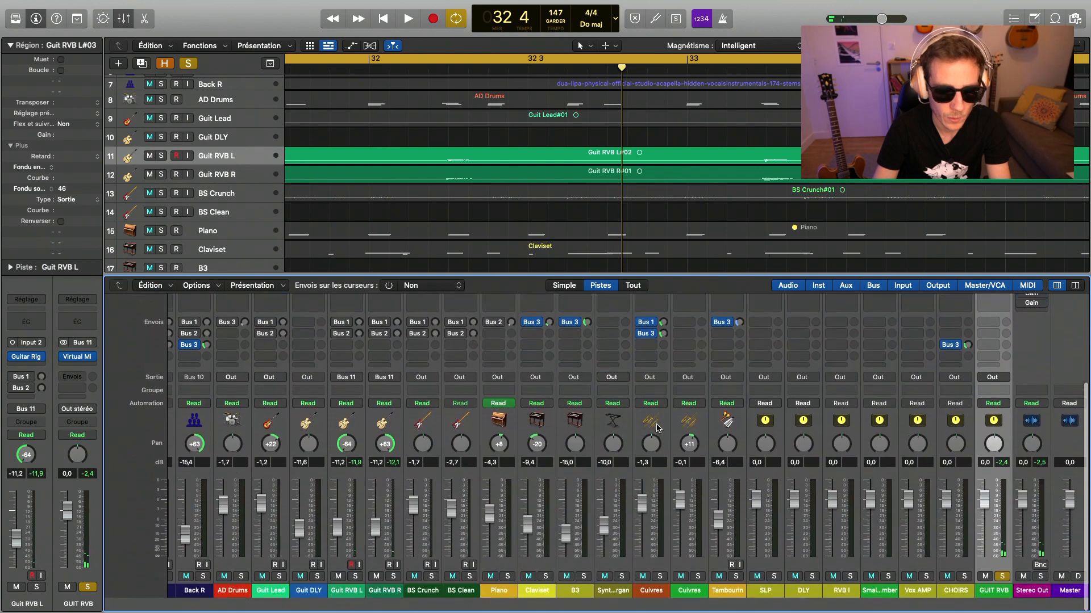
scroll(300, 564, "left", 3)
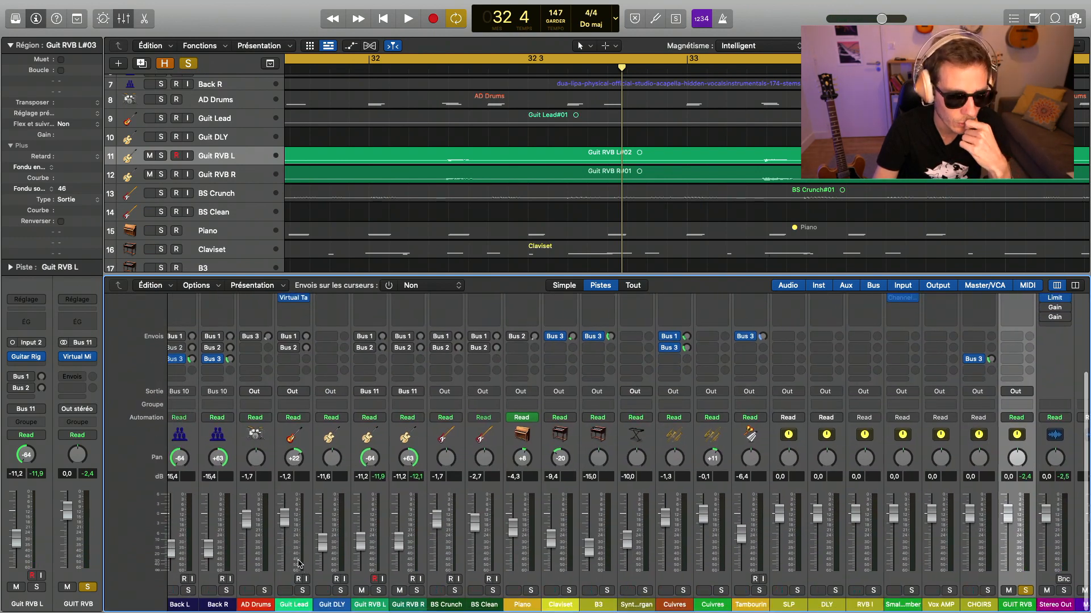
left_click(274, 589)
key("space")
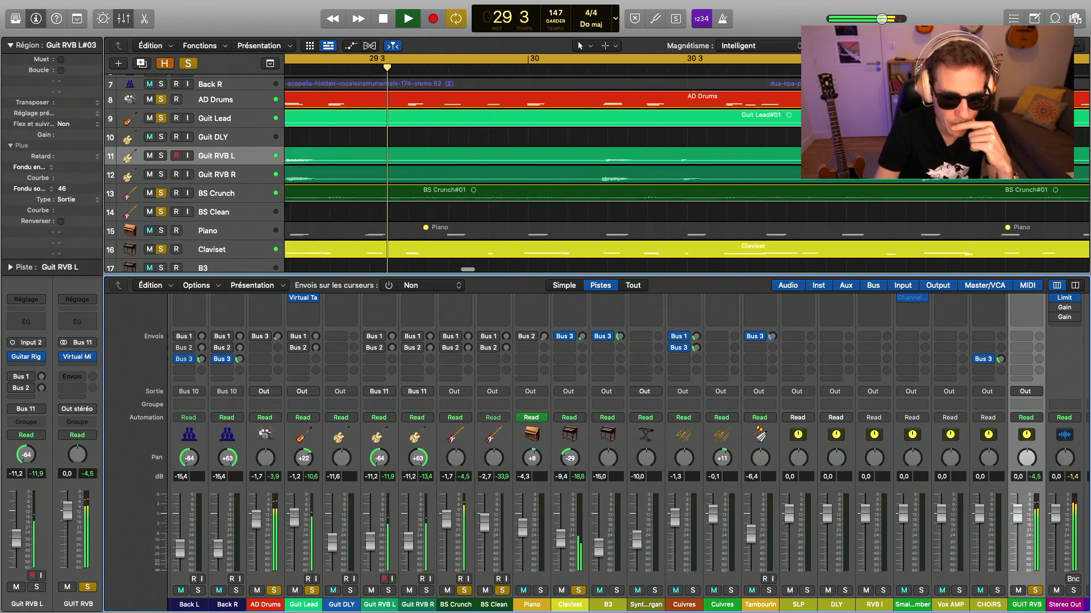
scroll(647, 552, "right", 2)
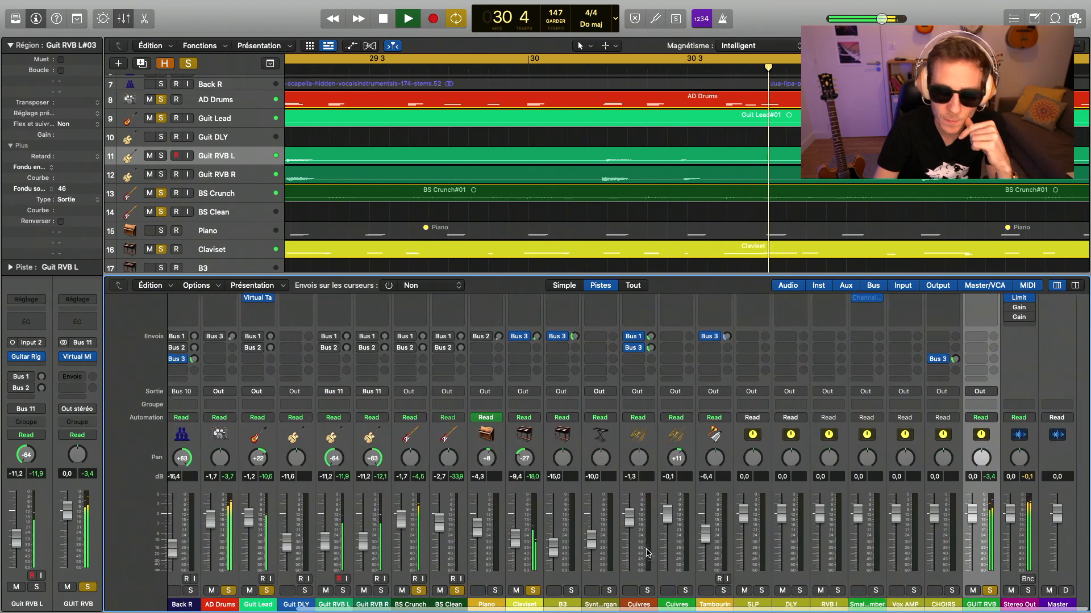
- Lower the GUIT RVB aux level to -9.4 dB while listening to the soloed mix
key("space")
left_click_drag(981, 518, 984, 537)
key("space")
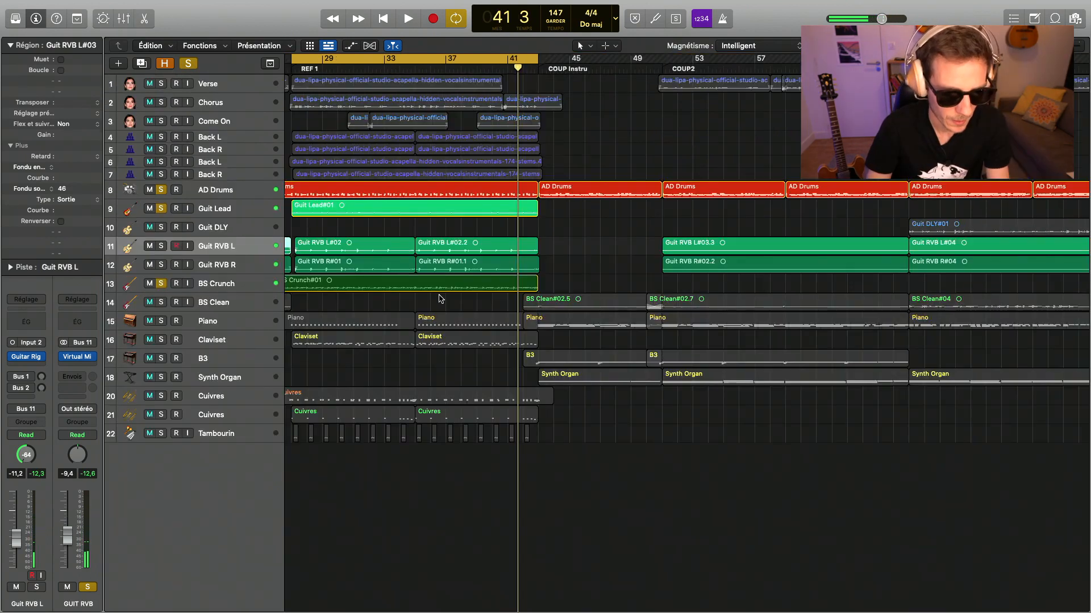
- Move the Tambourin track directly below AD Drums and play it soloed with the other tracks
key("super+Left")
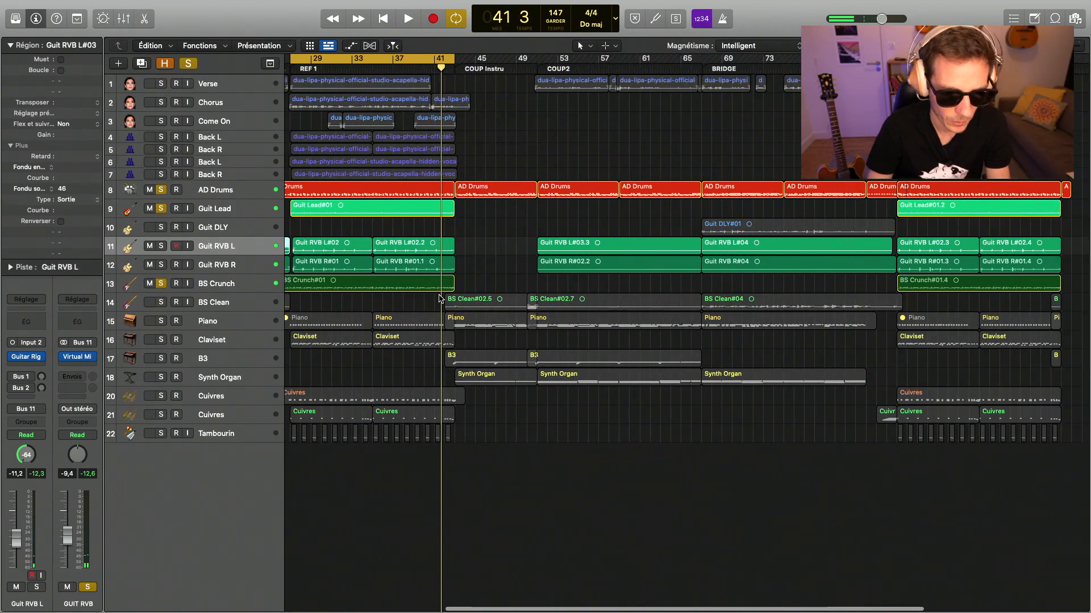
left_click_drag(215, 434, 226, 213)
key("space")
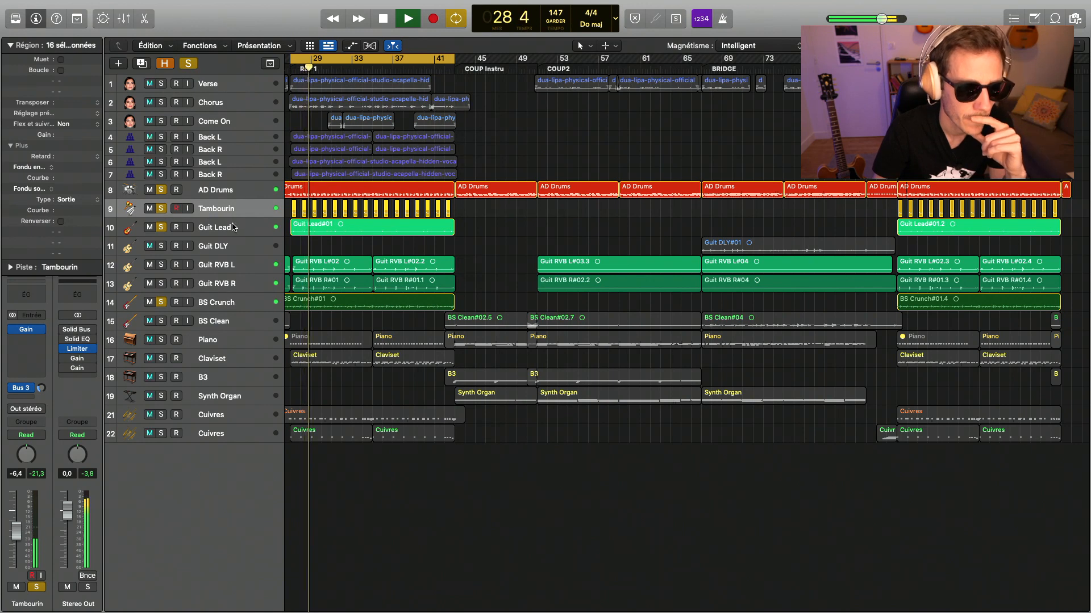
- Solo the Tambourin track alone during playback and bypass its Bus 3 send
left_click(233, 227)
left_click(160, 211)
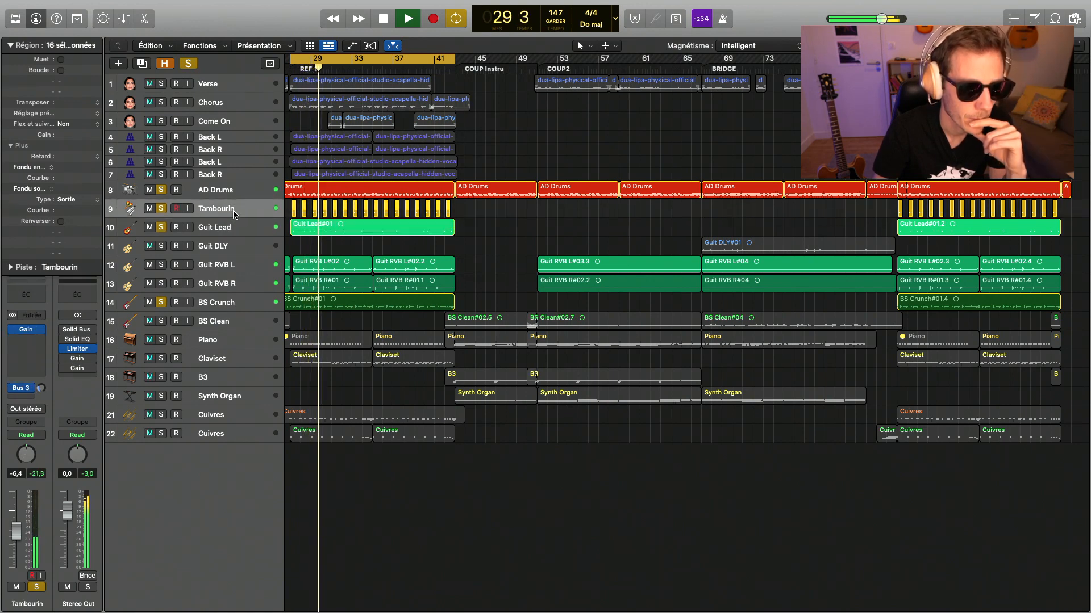
left_click(160, 211, "alt")
left_click(160, 210)
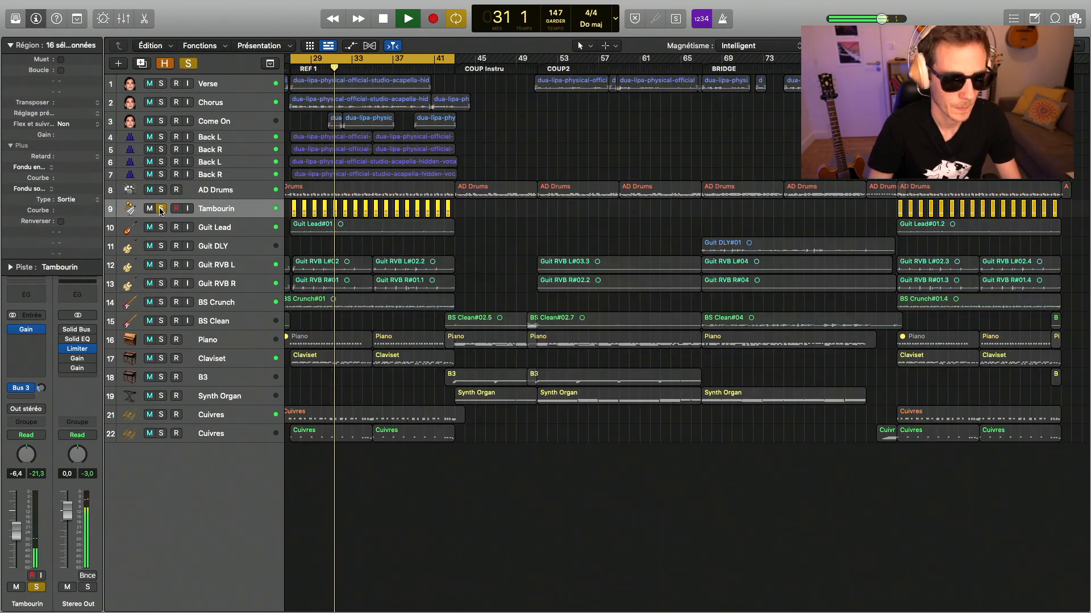
key("x")
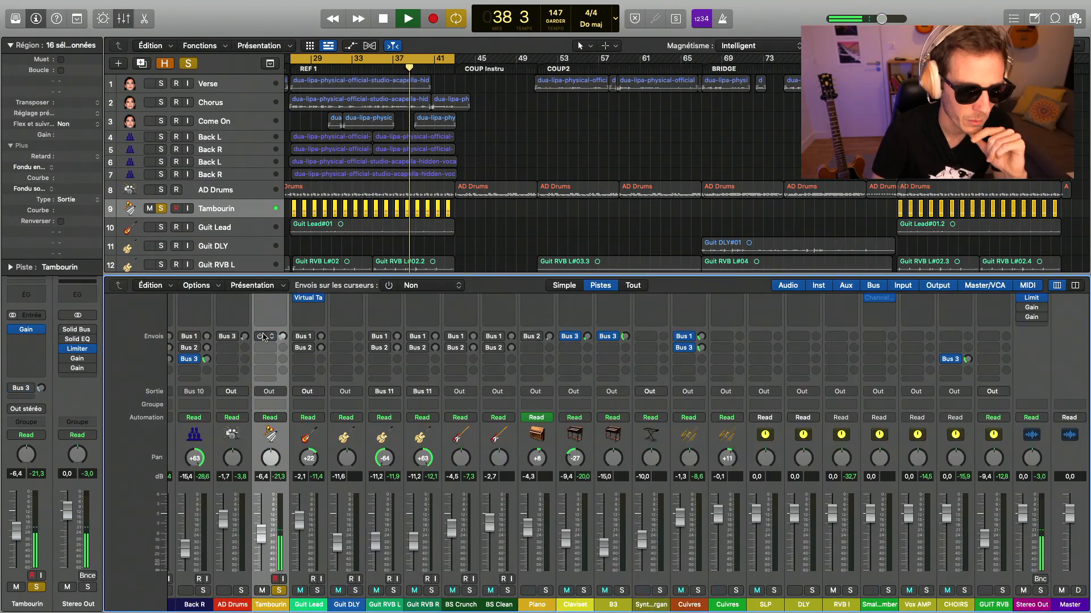
key("space")
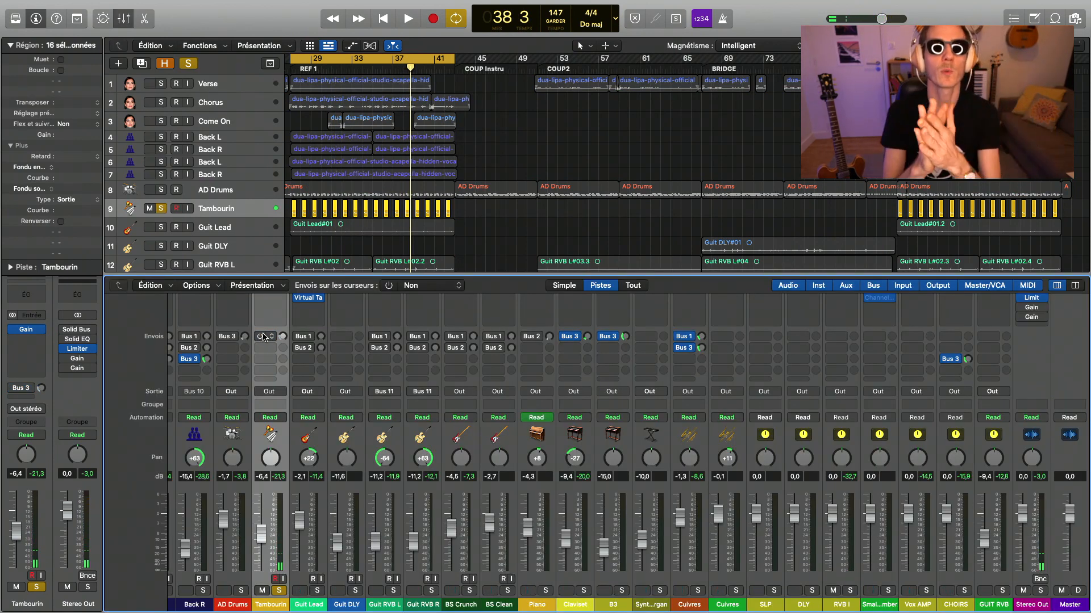
- Insert a stereo ValhallaVintageVerb after the Gain effect on the Tambourin channel
scroll(263, 336, "up", 2)
scroll(263, 336, "up", 3)
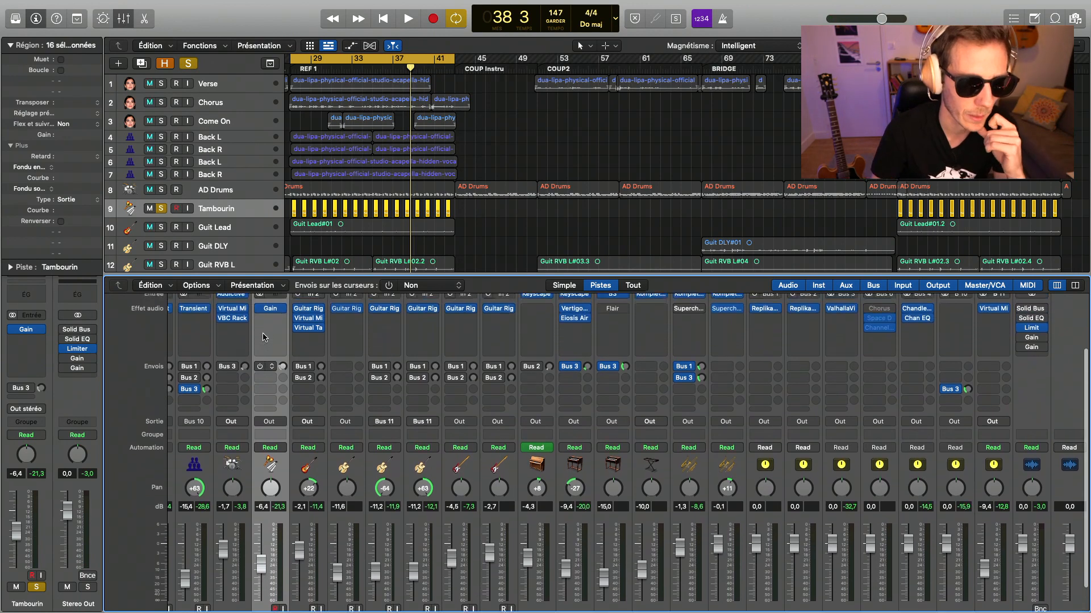
scroll(276, 327, "up", 3)
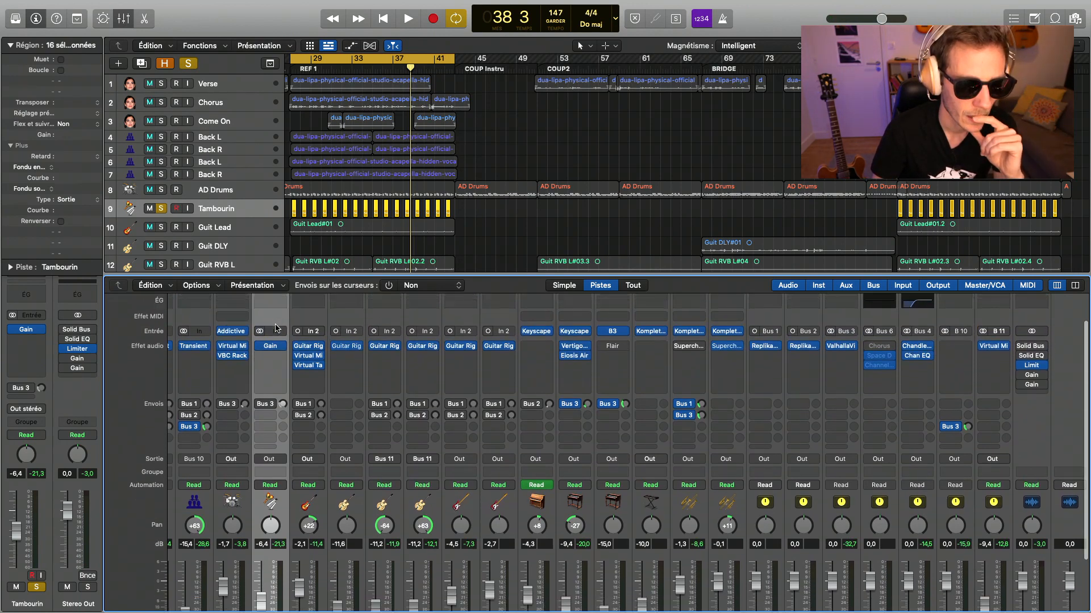
scroll(277, 328, "down", 7)
scroll(277, 328, "up", 4)
scroll(277, 328, "up", 4)
left_click(278, 347)
mouse_move(307, 566)
mouse_move(409, 604)
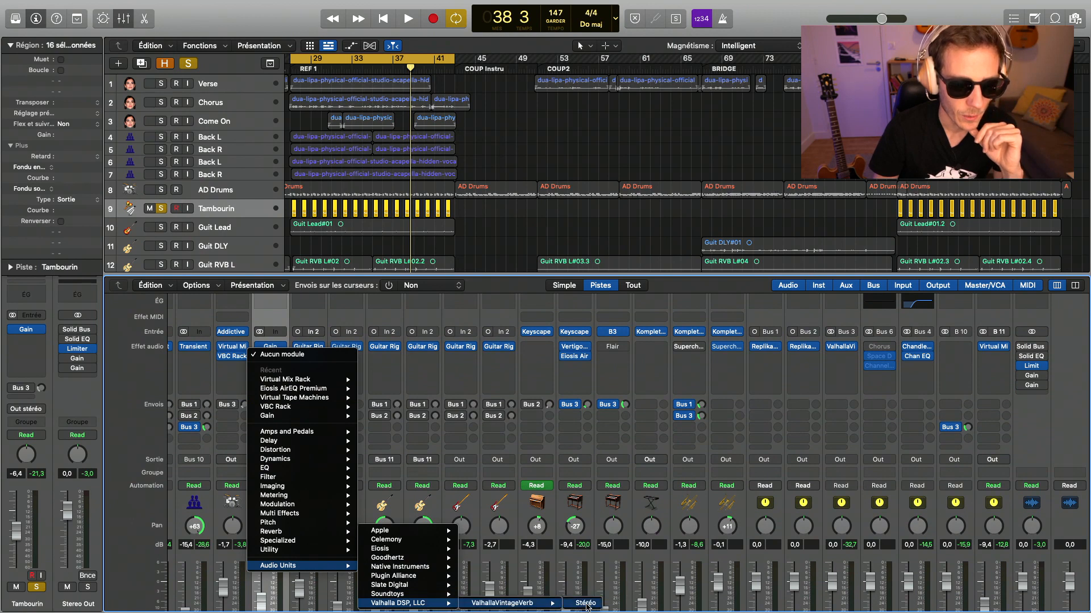
left_click(585, 603)
left_click_drag(591, 157, 417, 142)
- Load the Ambience Plate preset in Tambourin's ValhallaVintageVerb and set the Mix to 27% during playback
left_click(591, 373)
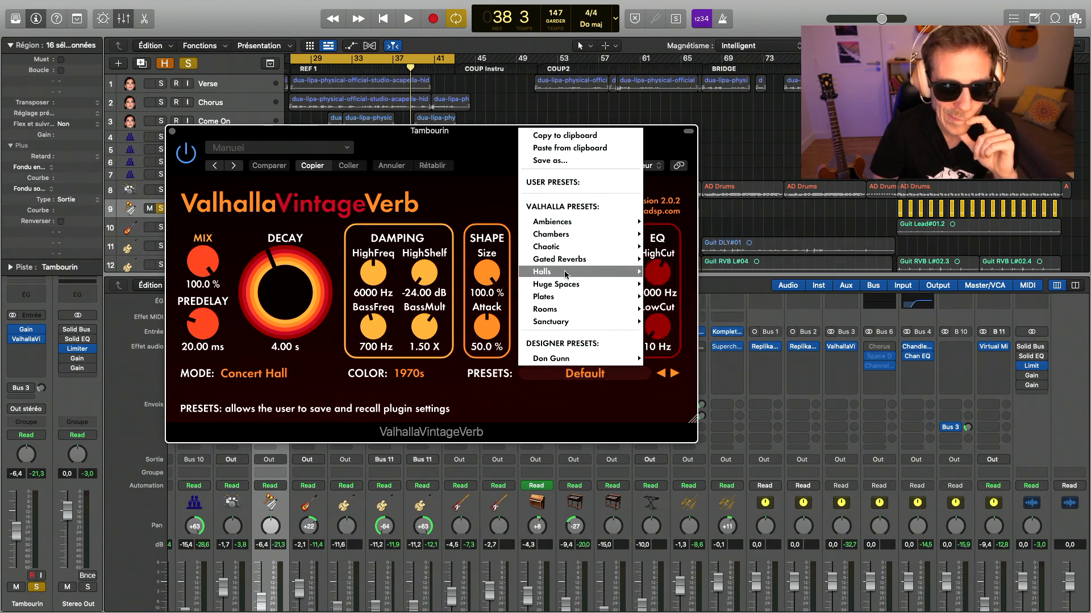
mouse_move(562, 299)
left_click(685, 310)
key("space")
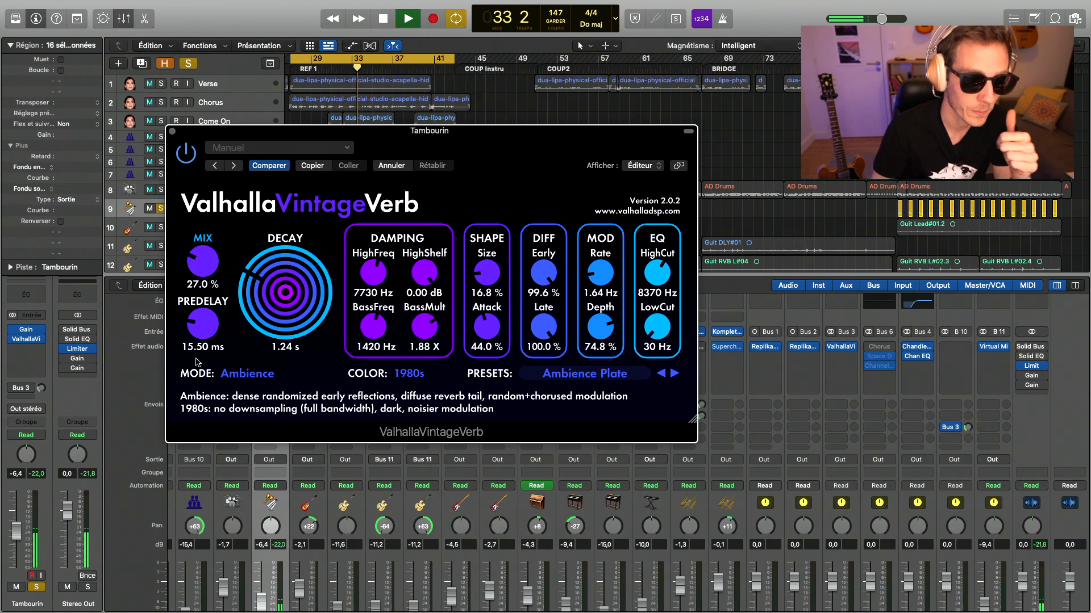
- Set the Mix of Tambourin's ValhallaVintageVerb to 31% and insert a stereo Transient Master between its Gain and reverb effects
left_click_drag(207, 268, 207, 261)
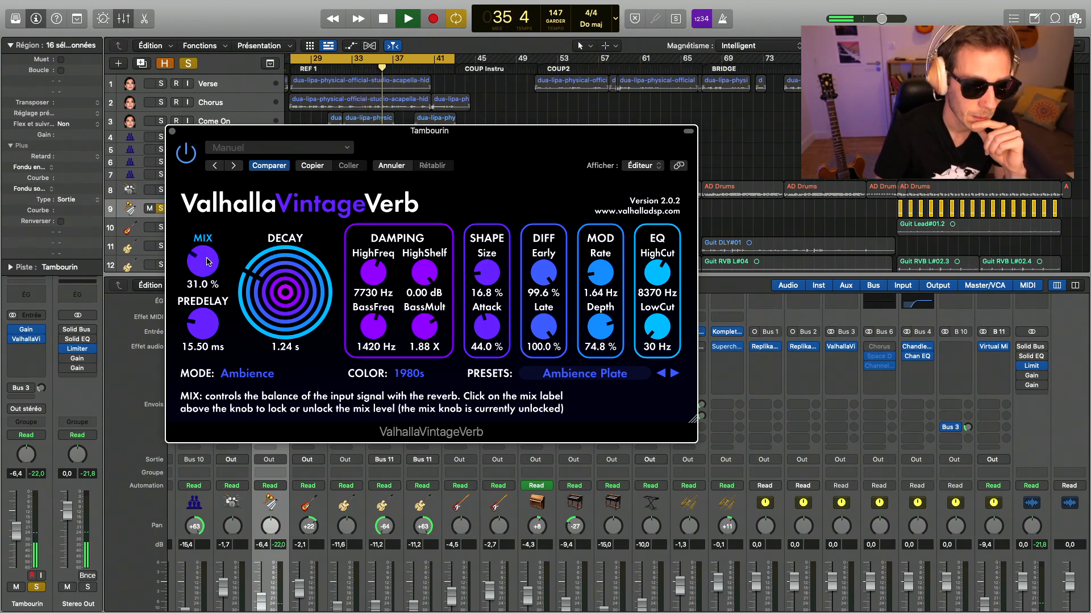
left_click(172, 131)
left_click(270, 346)
mouse_move(314, 566)
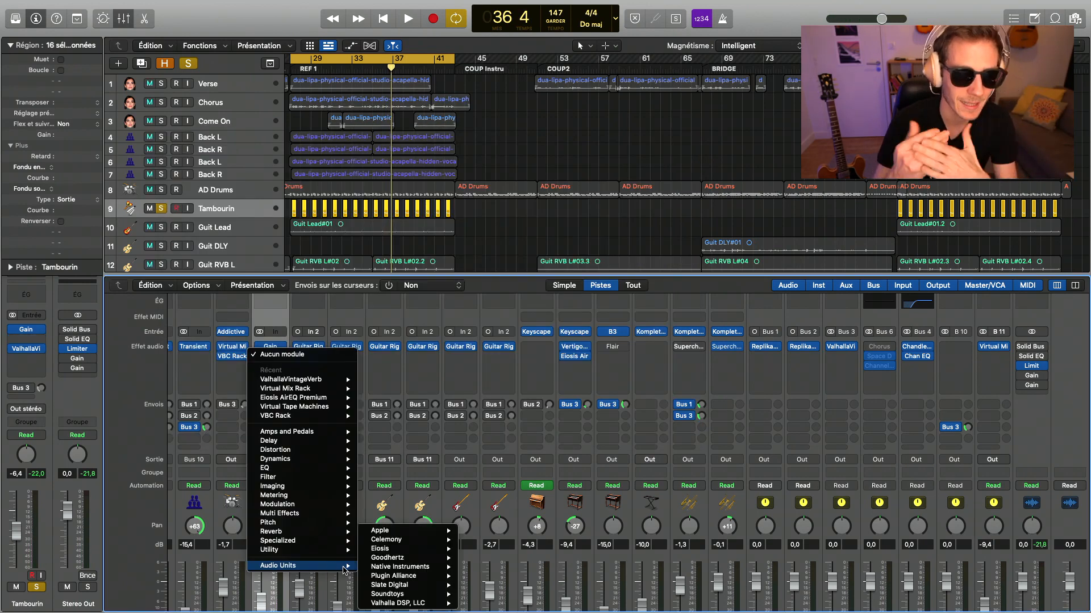
mouse_move(378, 568)
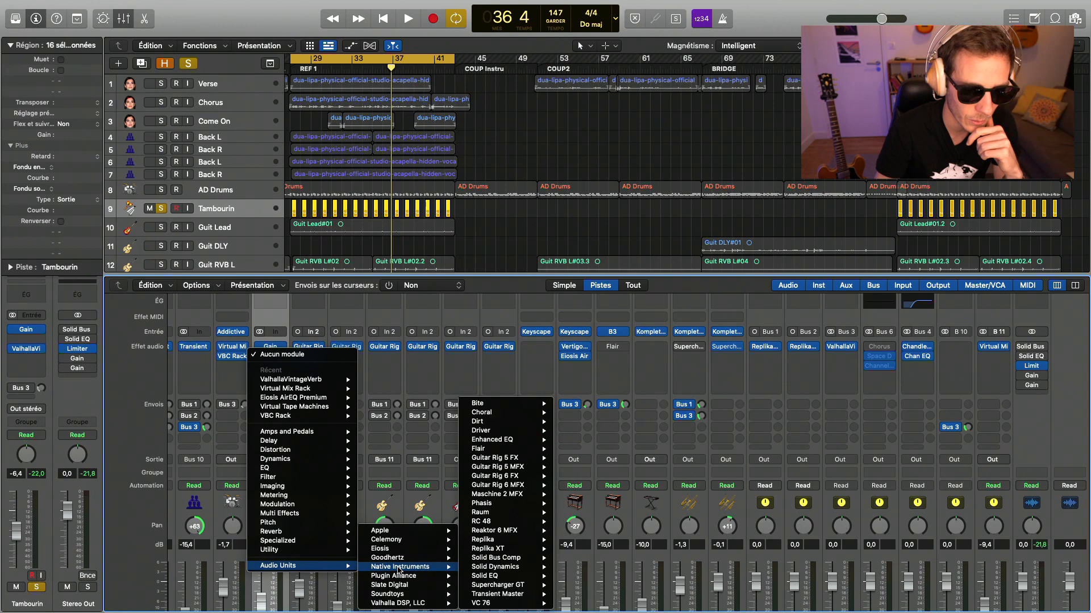
mouse_move(521, 585)
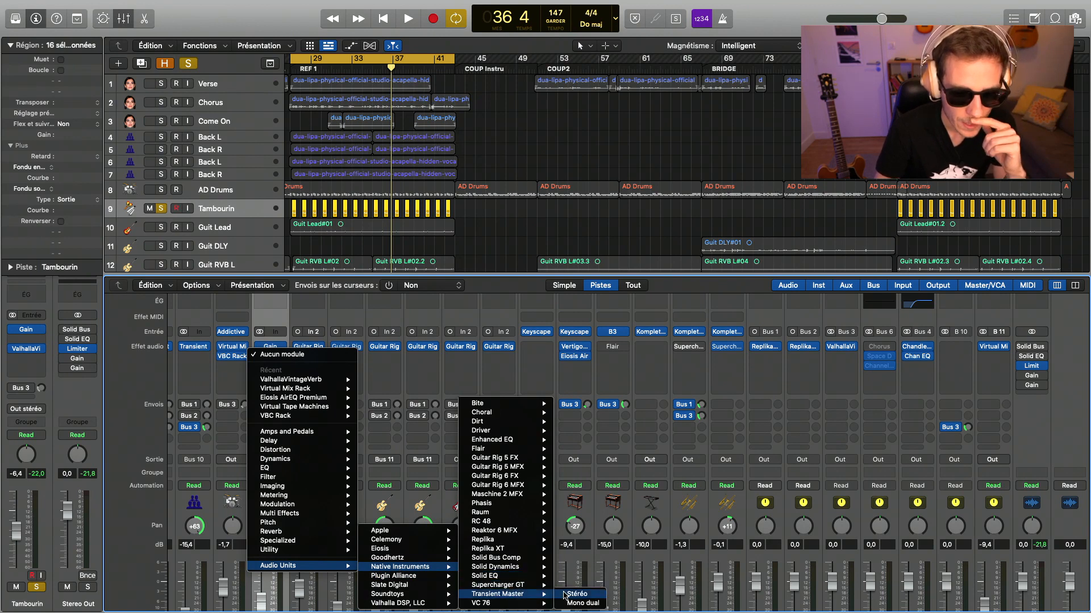
left_click(577, 594)
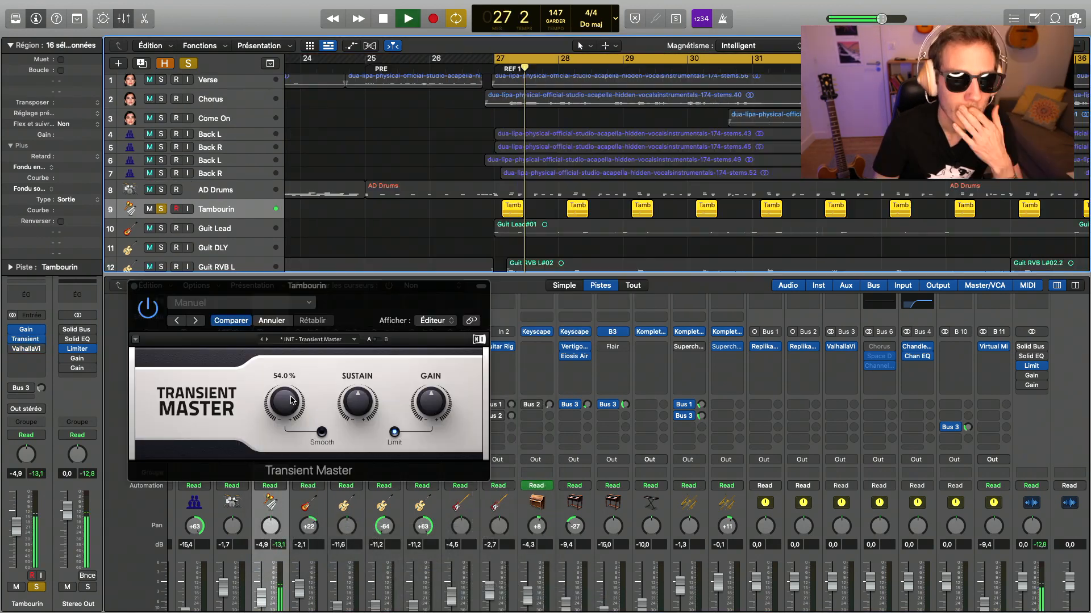
- Adjust the Attack and Sustain of Tambourin's Transient Master during playback and close the plug-in
left_click_drag(284, 402, 284, 357)
mouse_move(358, 402)
left_mouse_down()
mouse_move(358, 388)
mouse_move(357, 413)
left_mouse_up()
left_click_drag(285, 402, 285, 402)
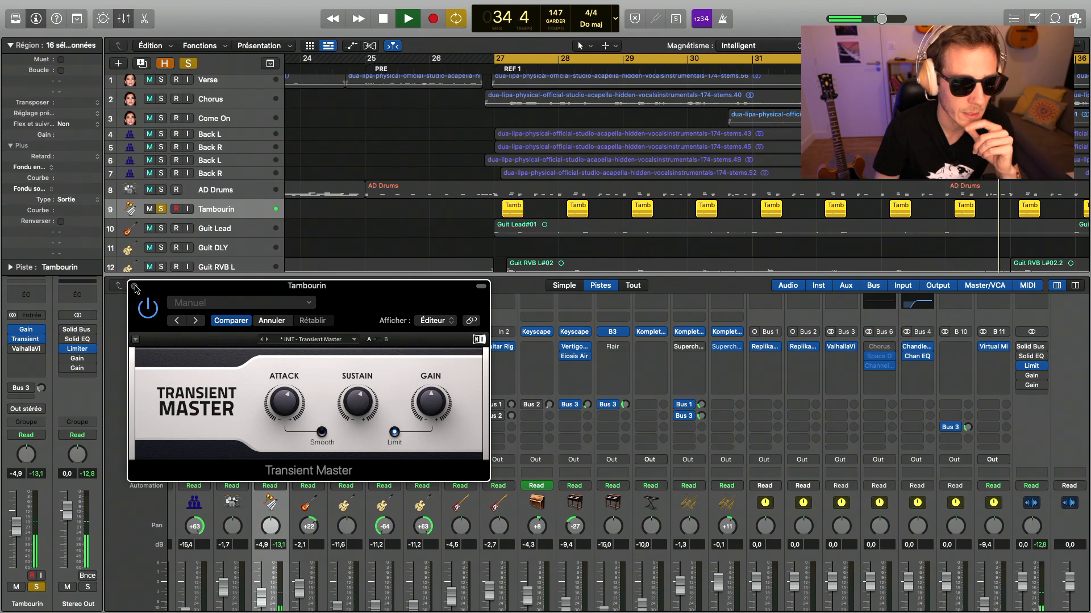
key("super+w")
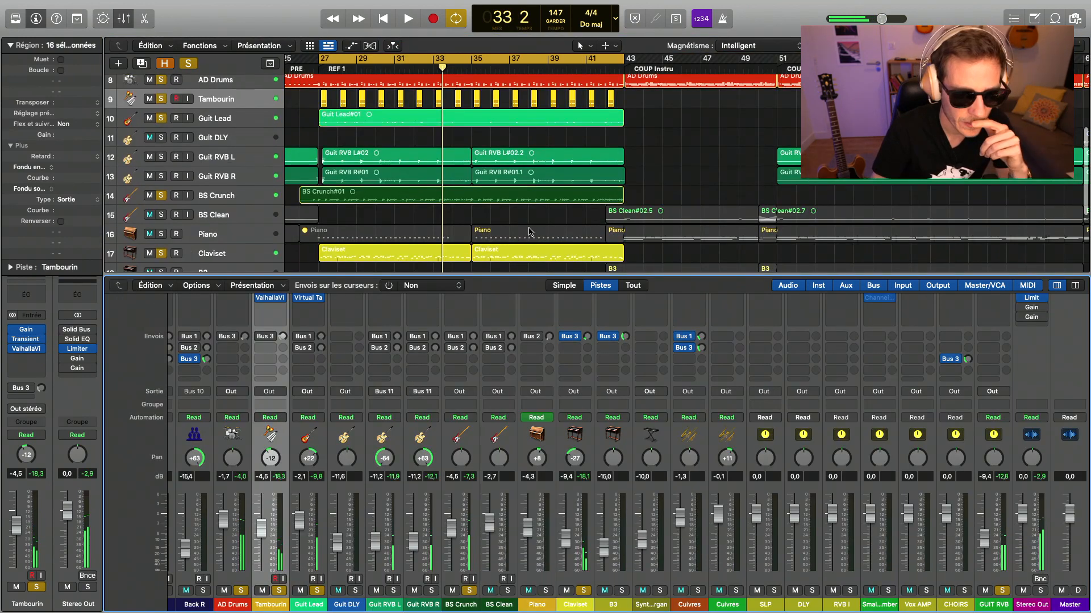
- Solo the Piano track with the other soloed tracks and delete its muted region in the first half of REF 1
scroll(528, 232, "down", 5)
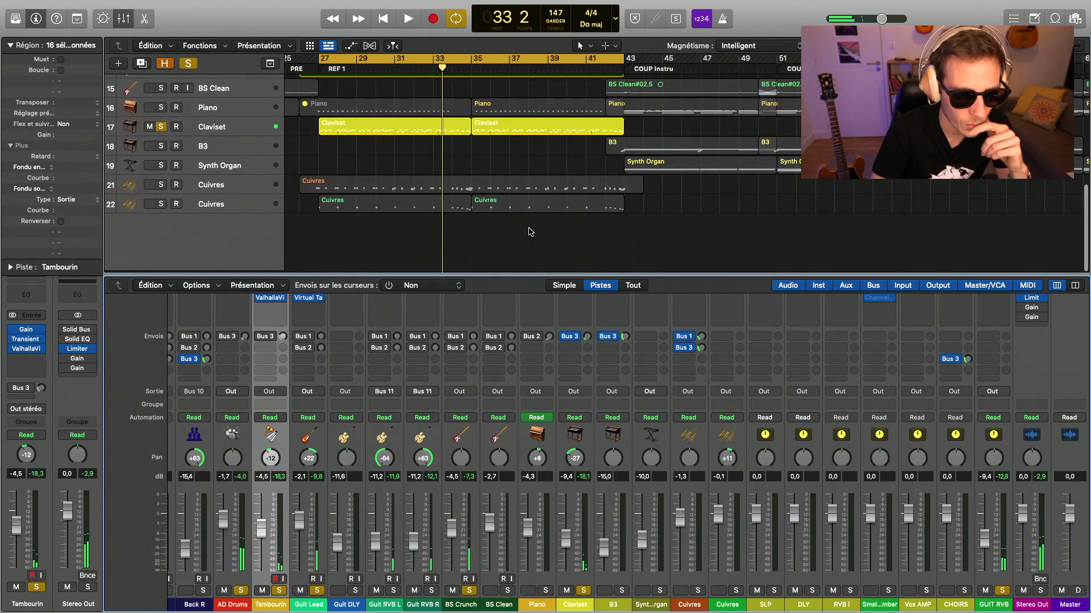
scroll(458, 211, "up", 3)
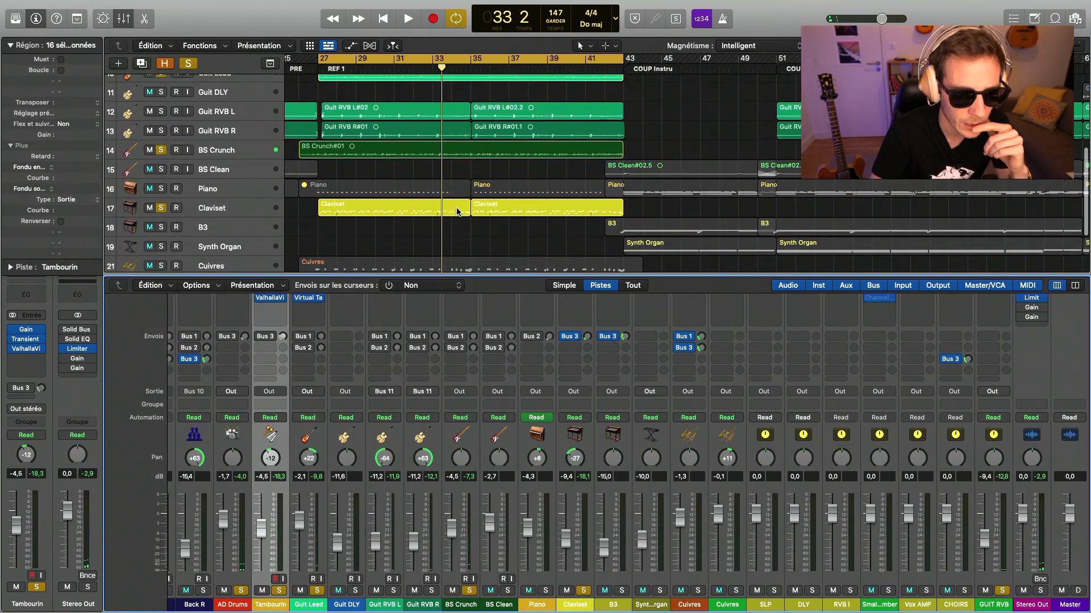
left_click(162, 188)
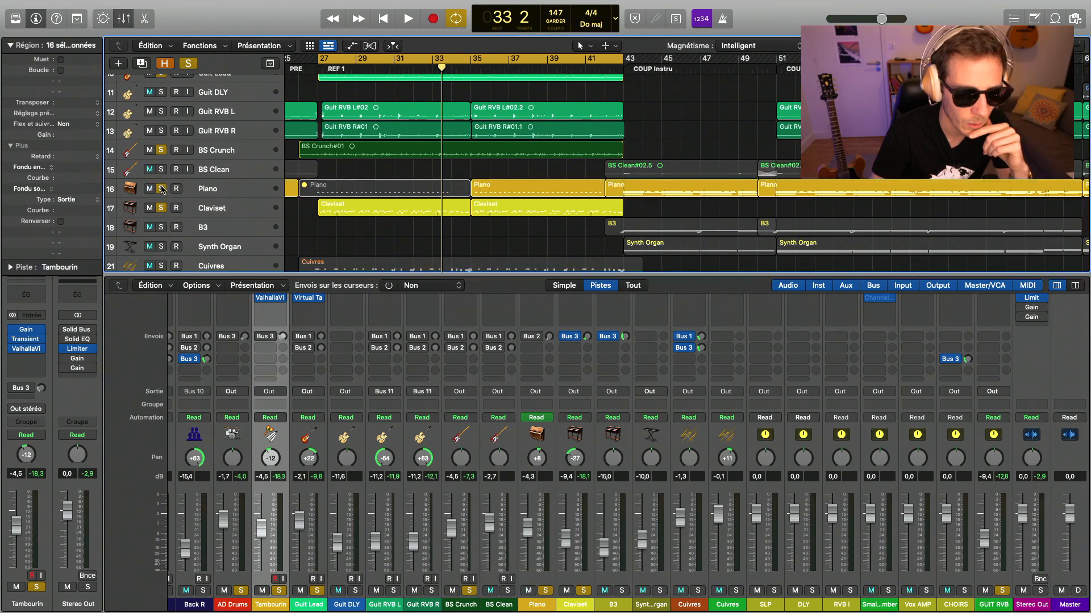
left_click(386, 186)
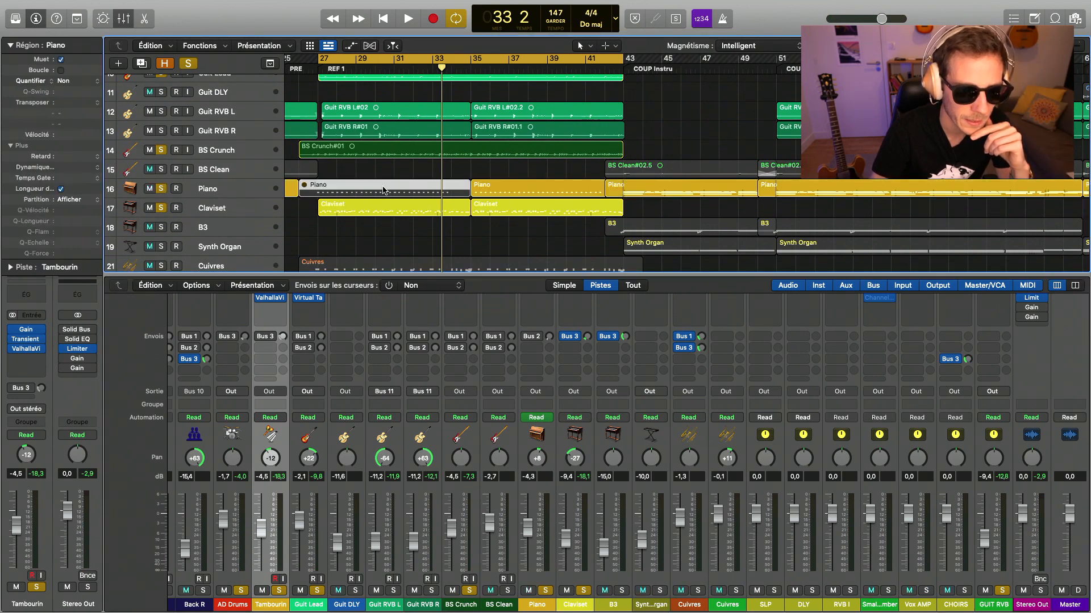
key("Delete")
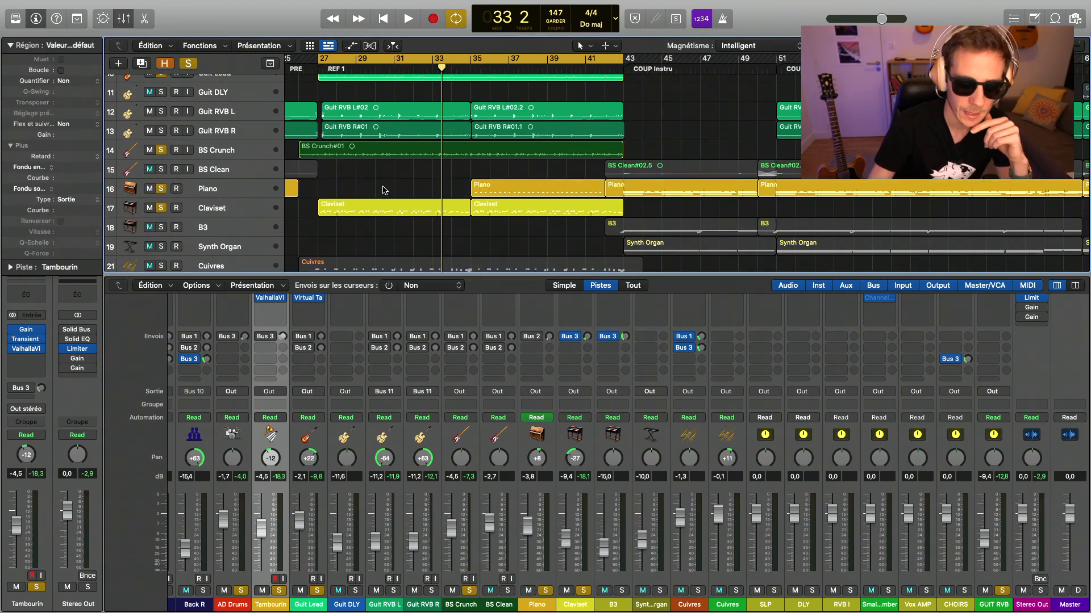
- Duplicate the Piano track with its channel settings
left_click(204, 189)
key("super+d")
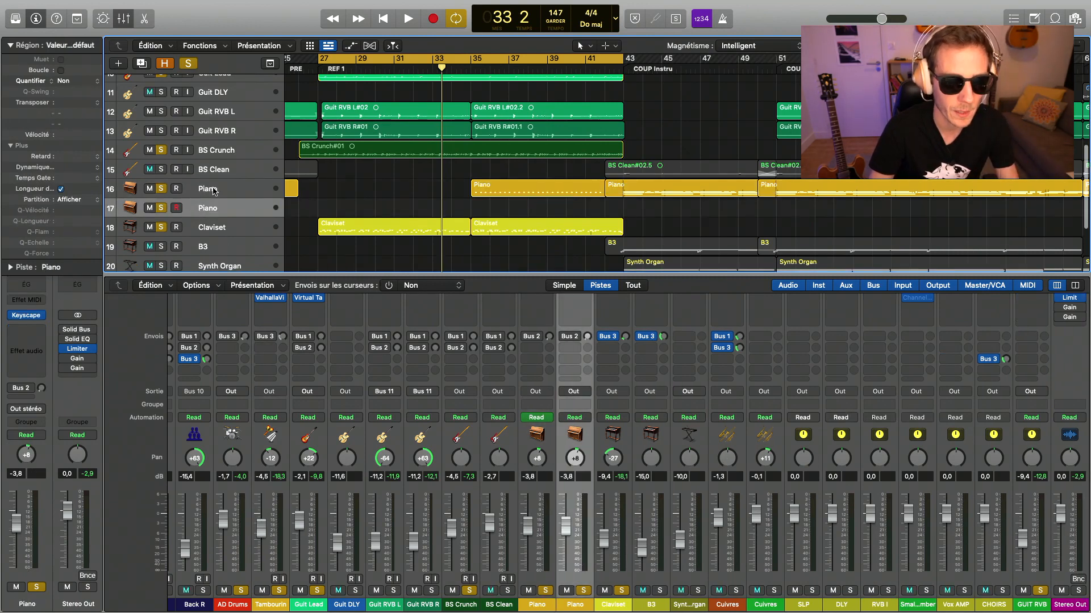
- Solo only the original Piano track and compare its playback in COUP 1 and from bar 35
scroll(419, 195, "down", 5)
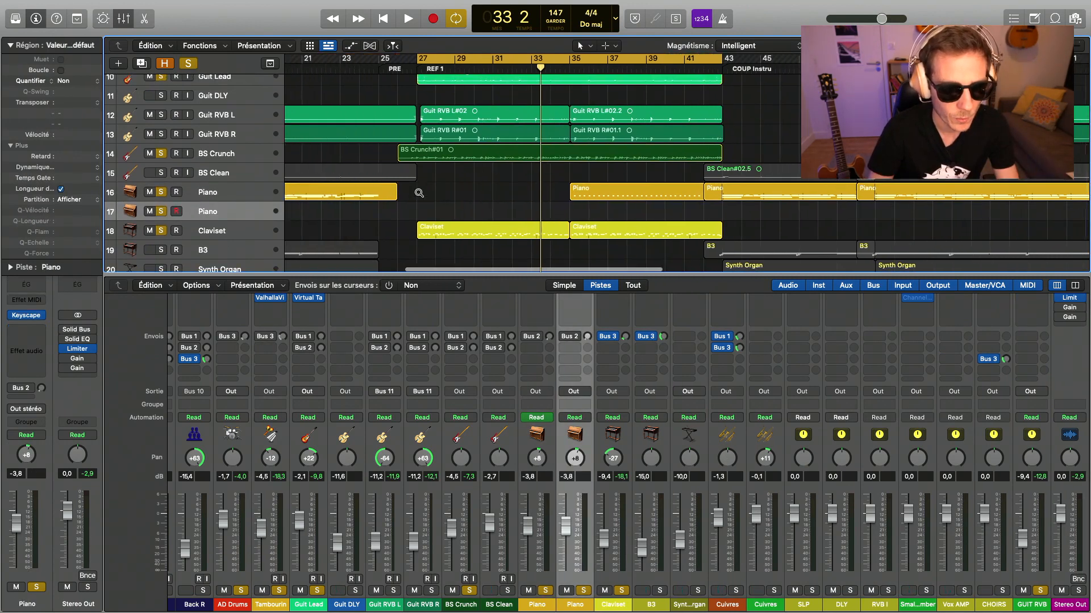
left_click(161, 193, "alt")
left_click(161, 193)
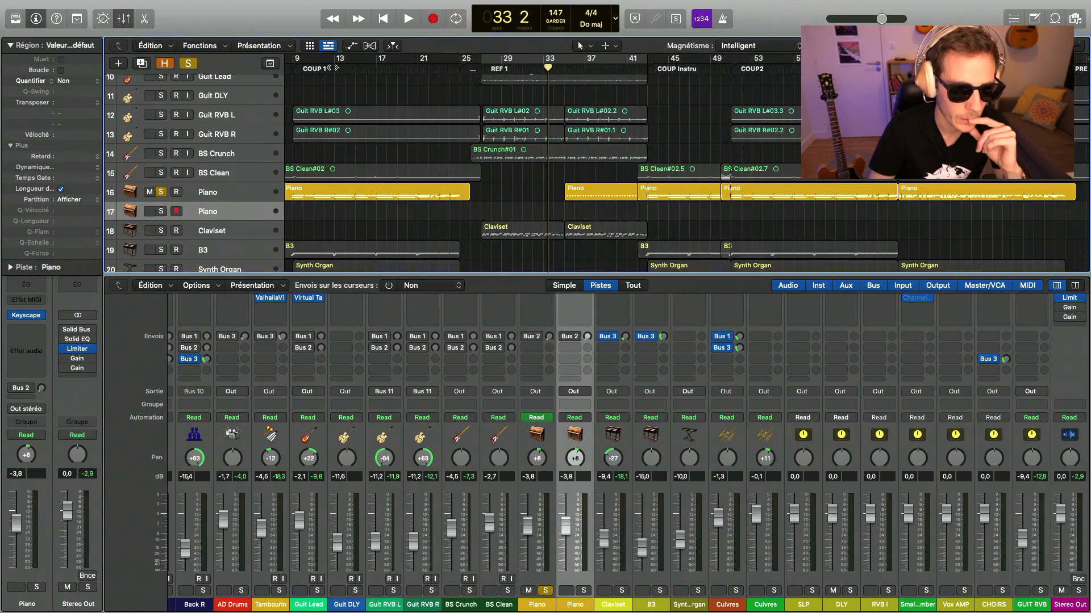
double_click(326, 69)
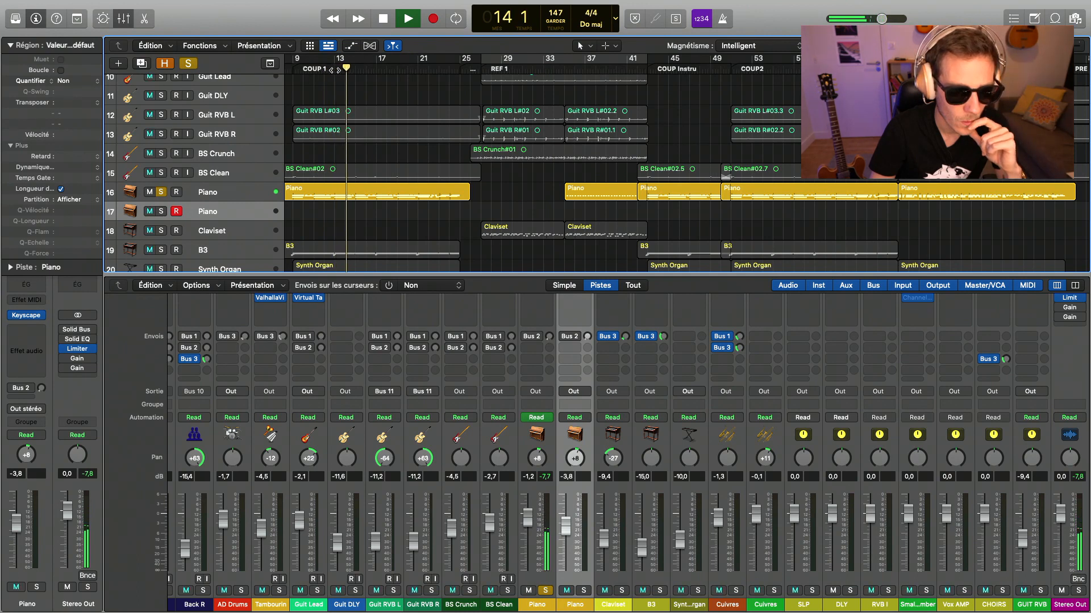
scroll(482, 122, "up", 1)
scroll(482, 121, "left", 2)
key("space")
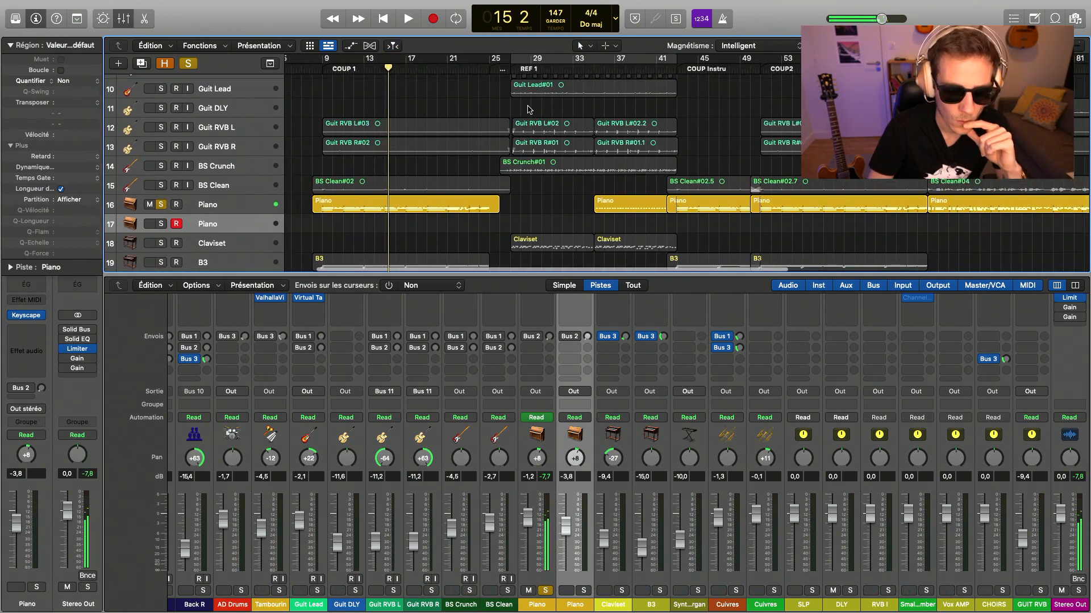
left_click(595, 69)
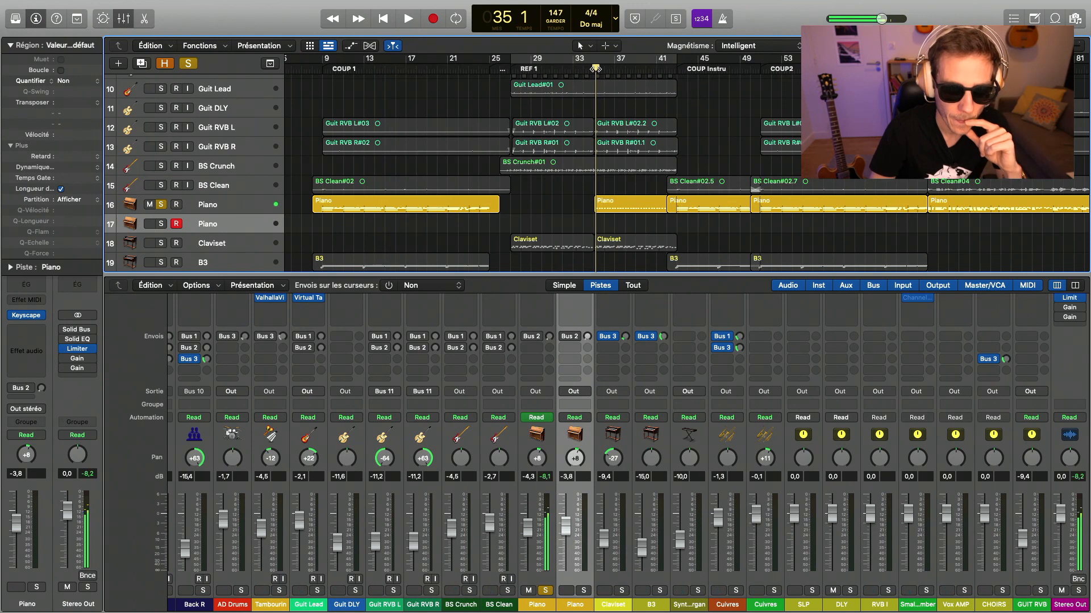
key("space")
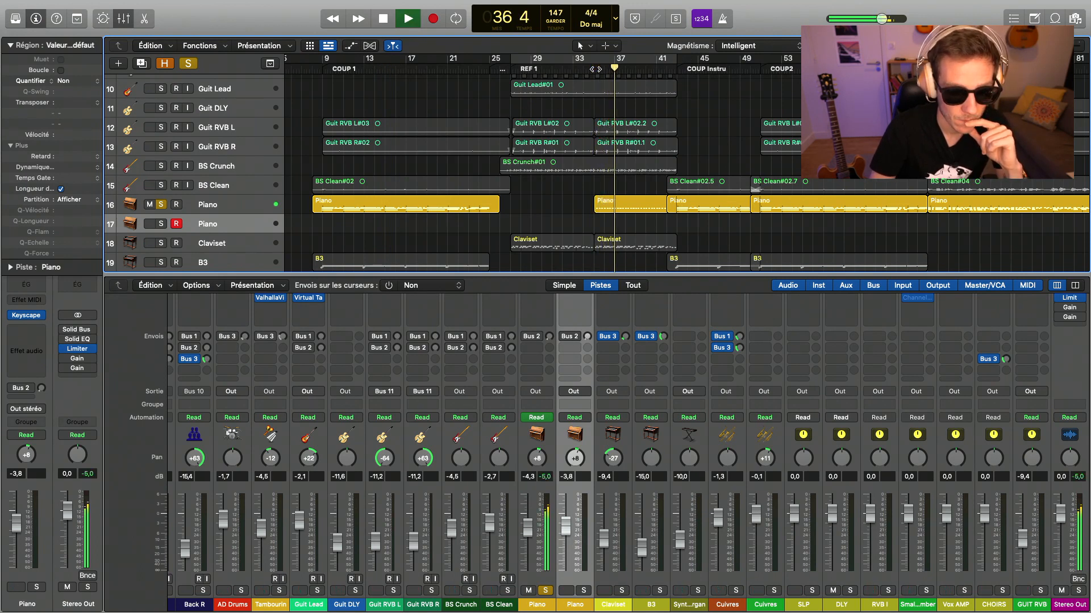
key("space")
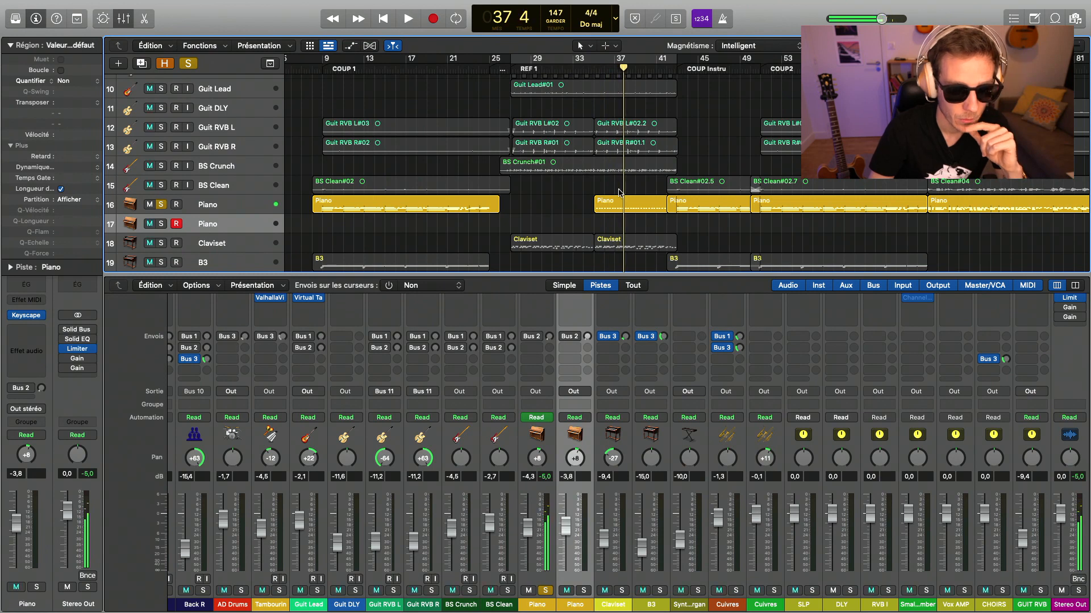
- Move the Piano regions at bar 35 and in the last chorus from the original track to the duplicate Piano track
scroll(555, 199, "down", 5)
left_click_drag(510, 206, 513, 221)
left_click_drag(879, 204, 903, 224)
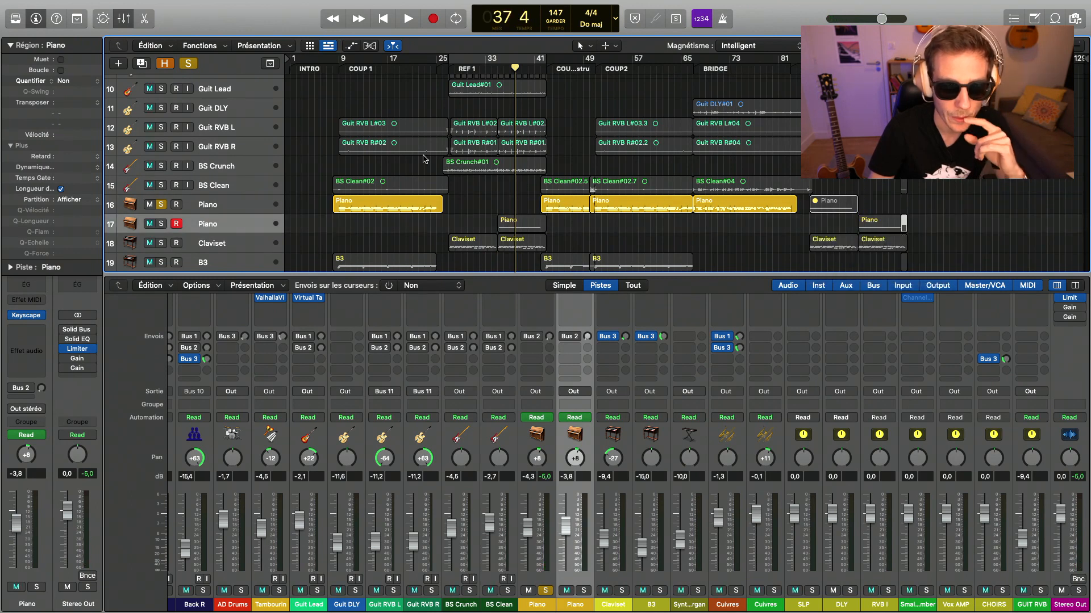
- Solo only the duplicate Piano track and play it from bar 35
left_click(163, 225)
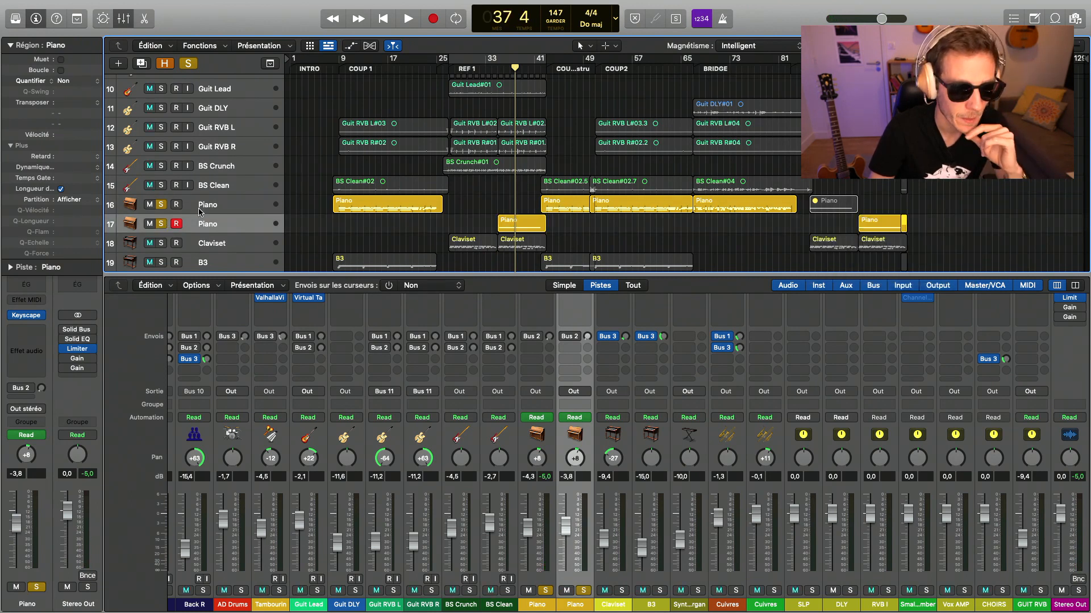
left_click(160, 204)
left_click(497, 68)
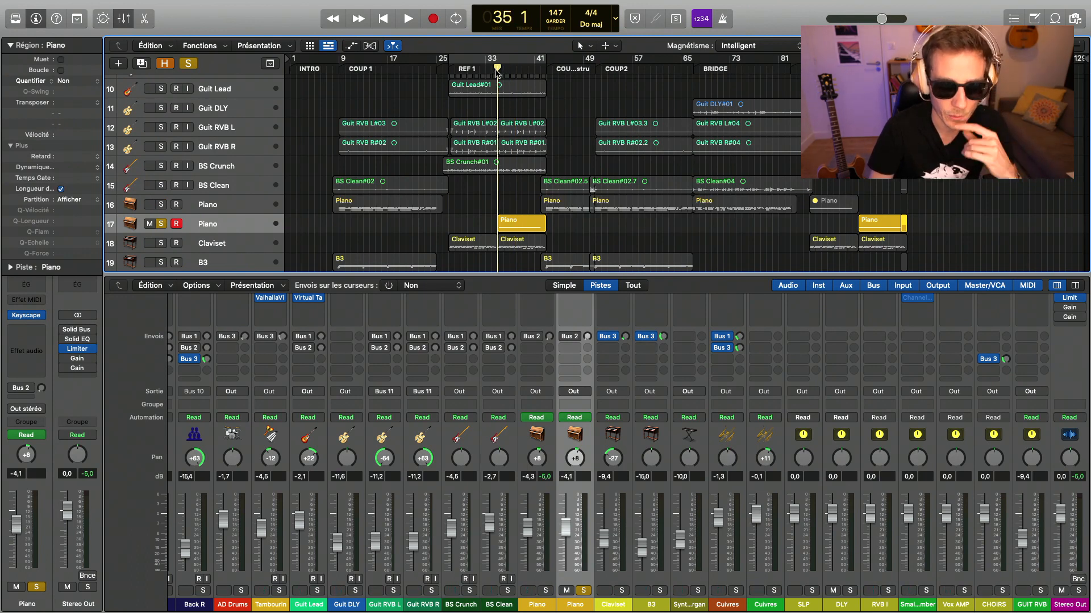
key("space")
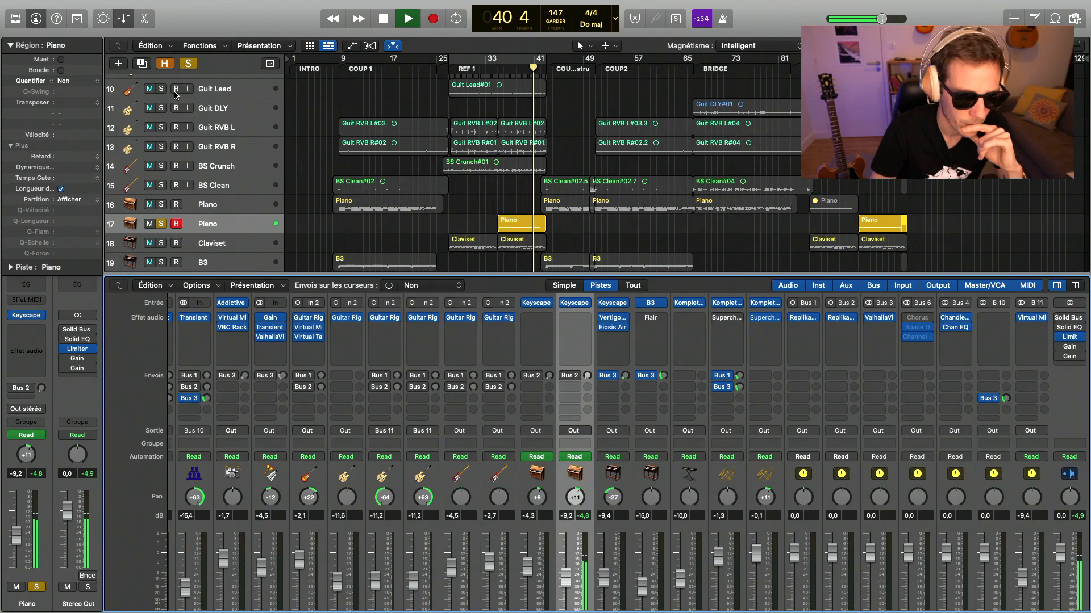
- Solo AD Drums and Tambourin with the duplicate Piano and listen to the looped second half of REF 1
scroll(171, 121, "up", 5)
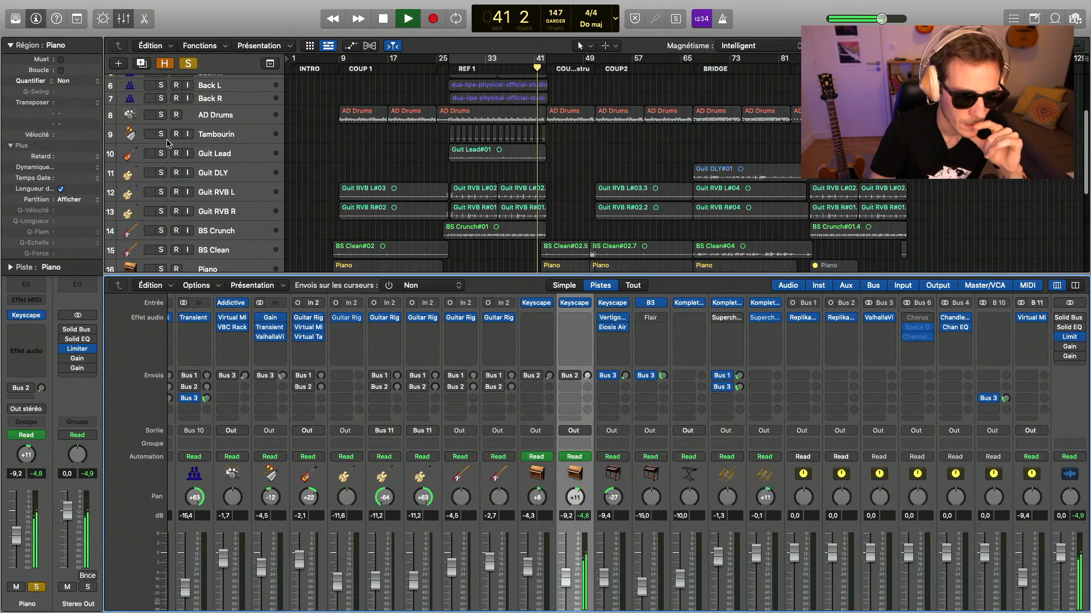
left_click(162, 116)
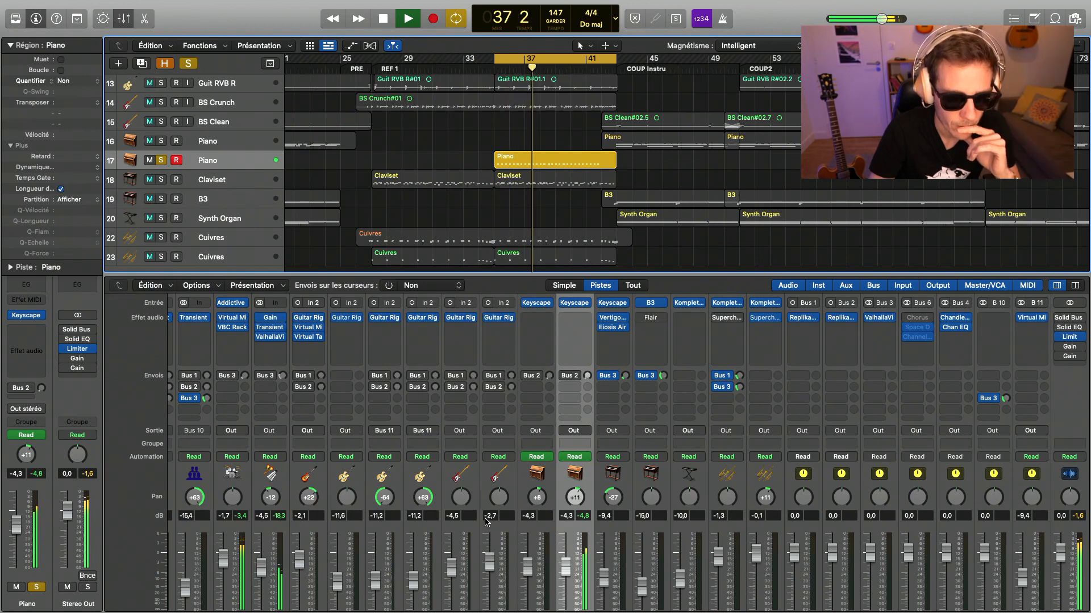
scroll(480, 521, "down", 3)
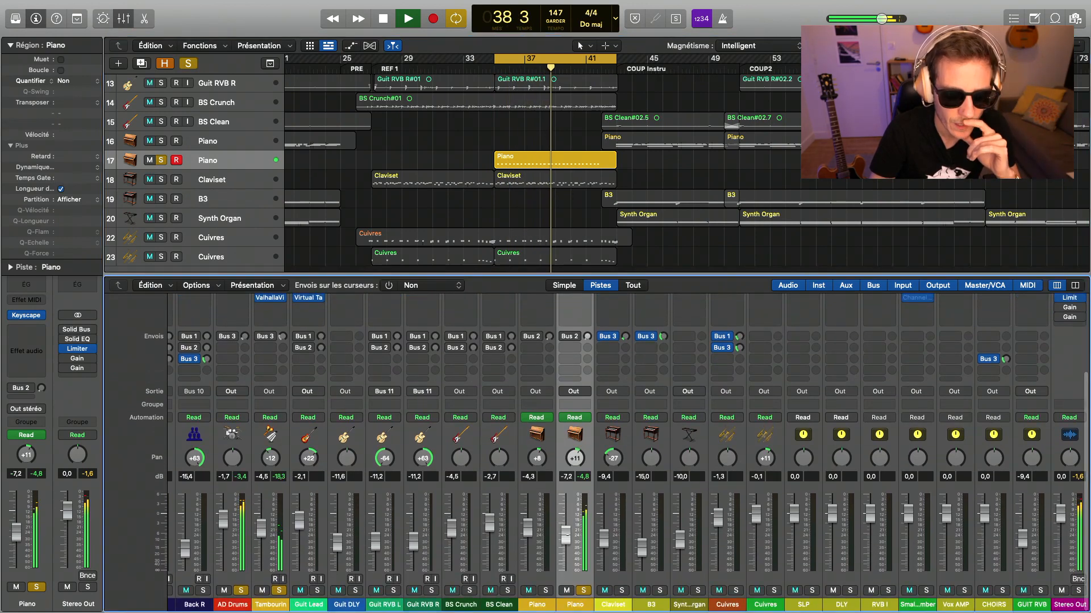
key("space")
- Insert ValhallaVintageVerb on the duplicate Piano channel with the Ambience Tiled Room preset, Mix 47.8% and Predelay 10.84 ms
scroll(577, 435, "up", 5)
left_click(574, 380)
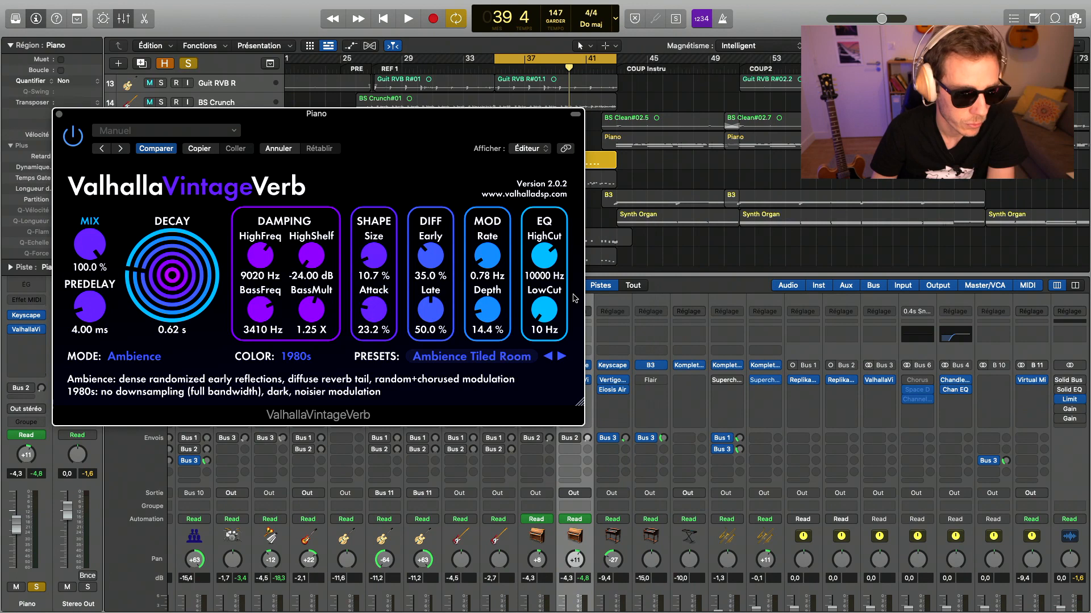
key("space")
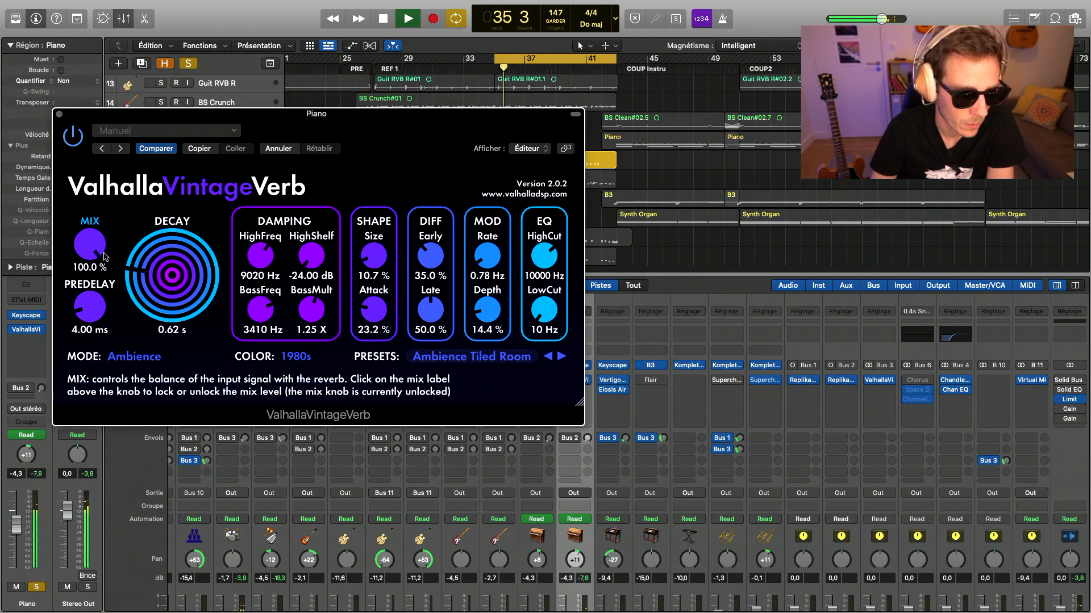
left_click_drag(95, 246, 97, 327)
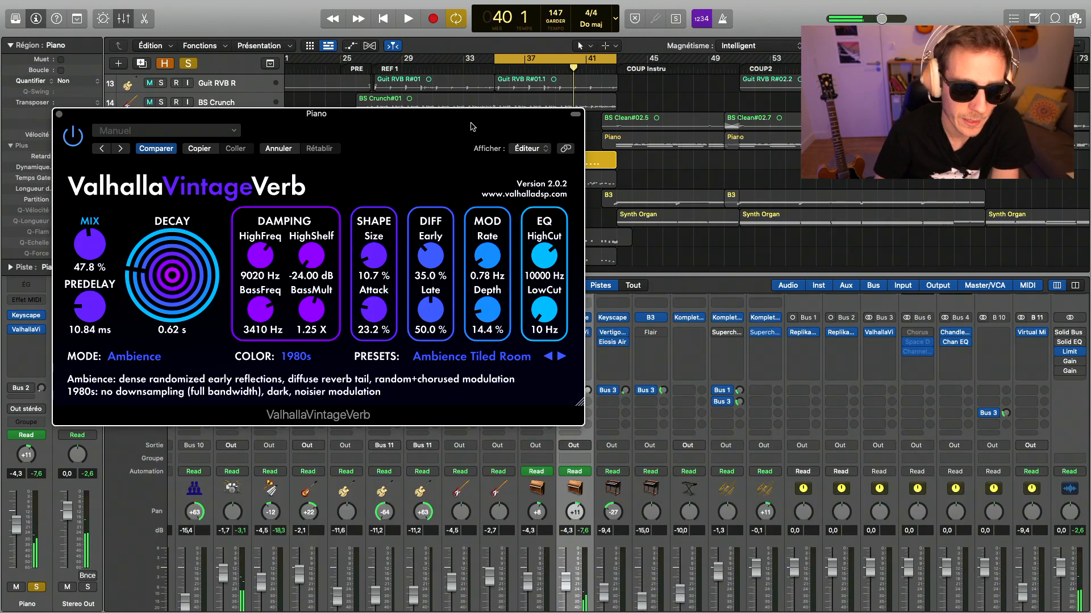
left_click_drag(472, 123, 452, 153)
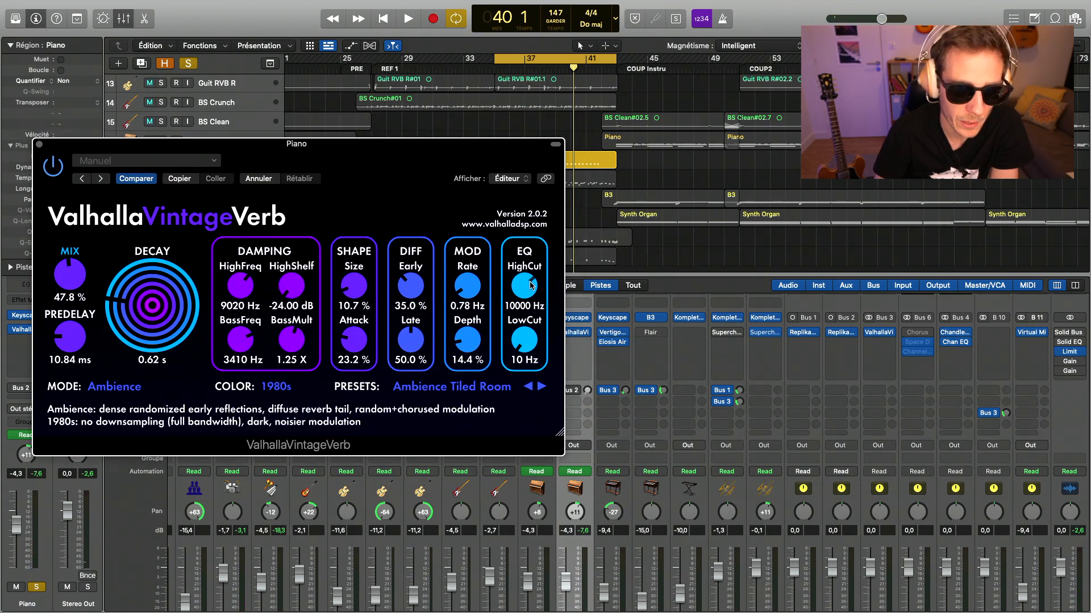
- Raise the LowCut of the duplicate Piano's reverb to about 720 Hz and fine-tune it during playback
left_click_drag(528, 344, 517, 308)
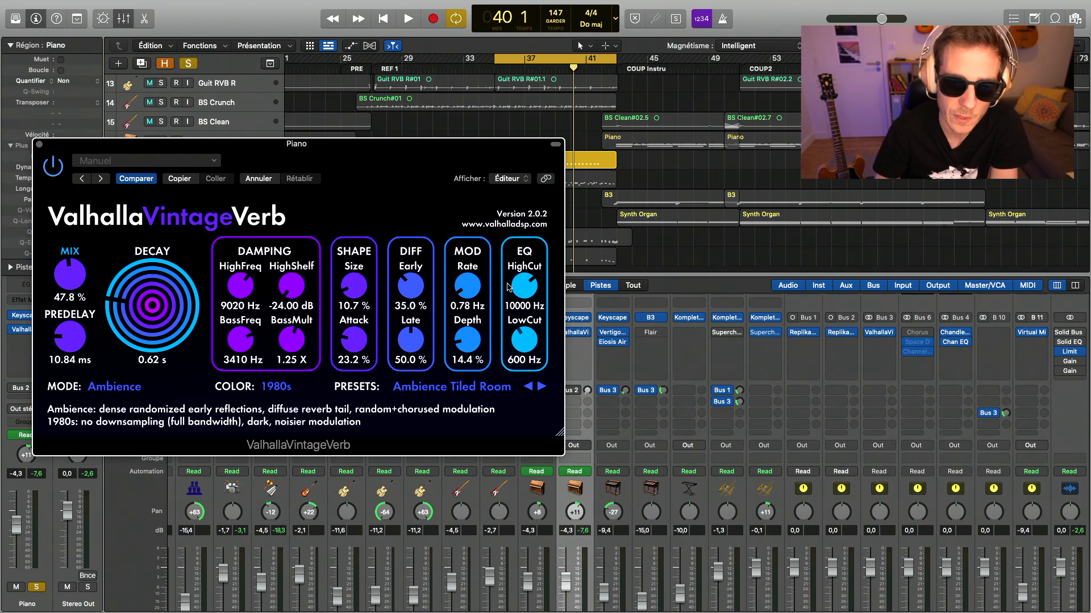
key("space")
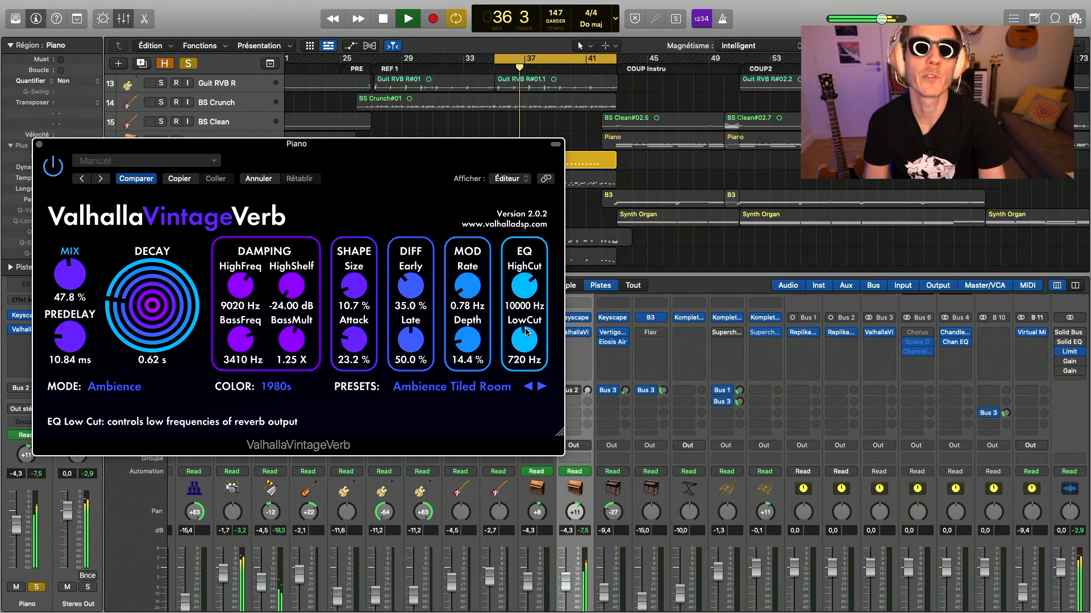
left_click_drag(525, 332, 527, 341)
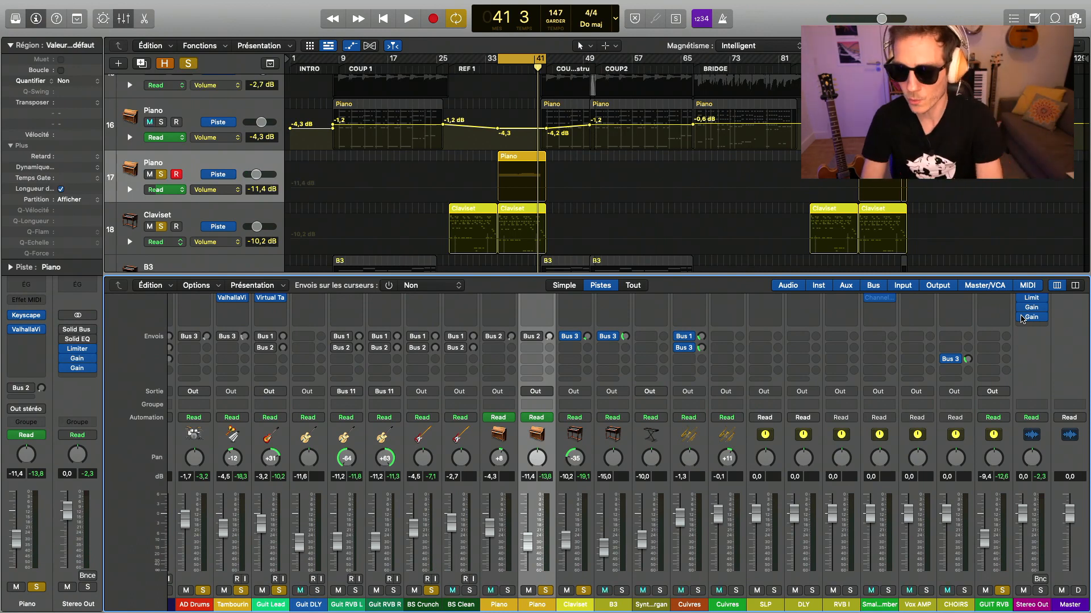
- Play the loop and lower the Mix of the duplicate Piano's ValhallaVintageVerb to 35.8%
key("space")
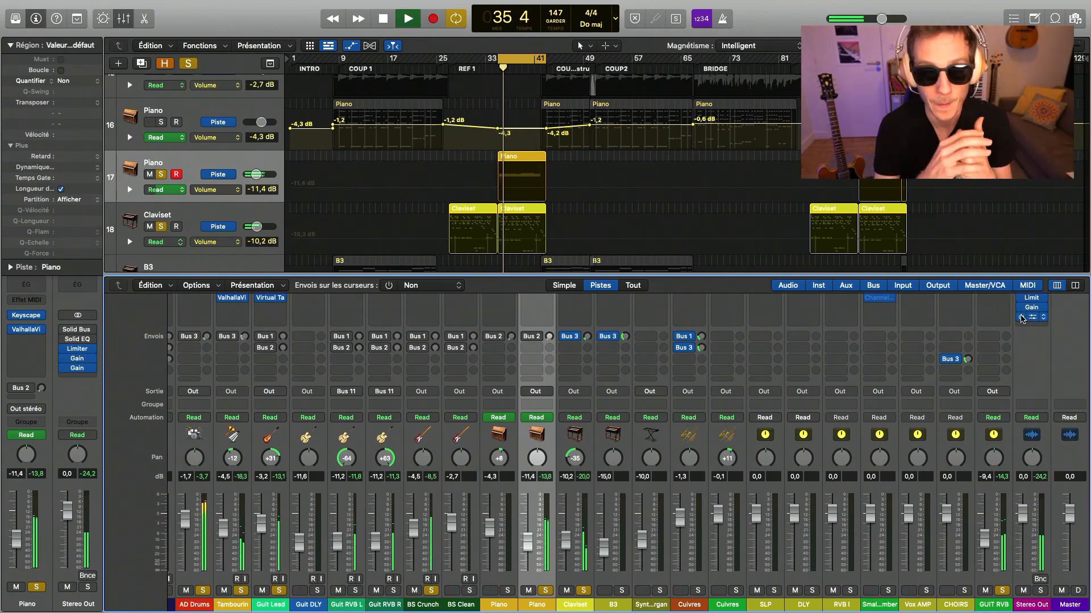
scroll(547, 326, "up", 2)
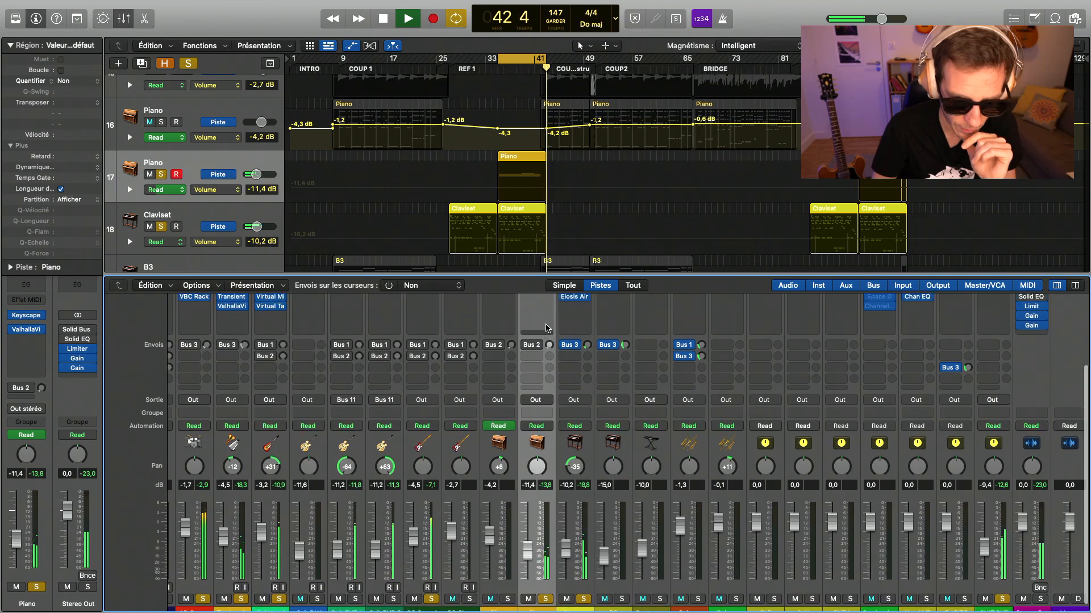
left_click(536, 299)
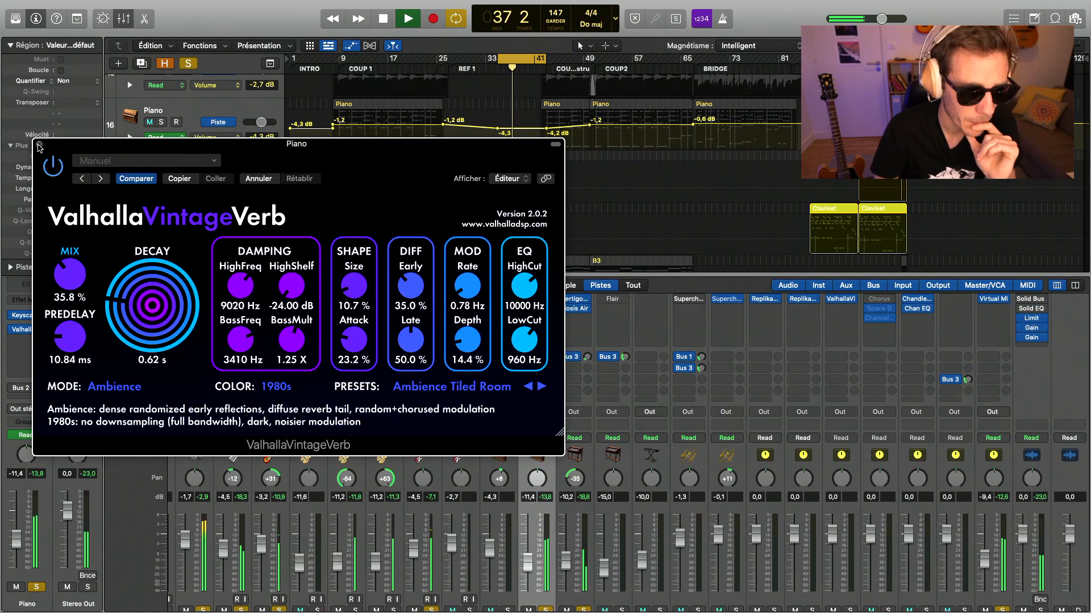
left_click(39, 144)
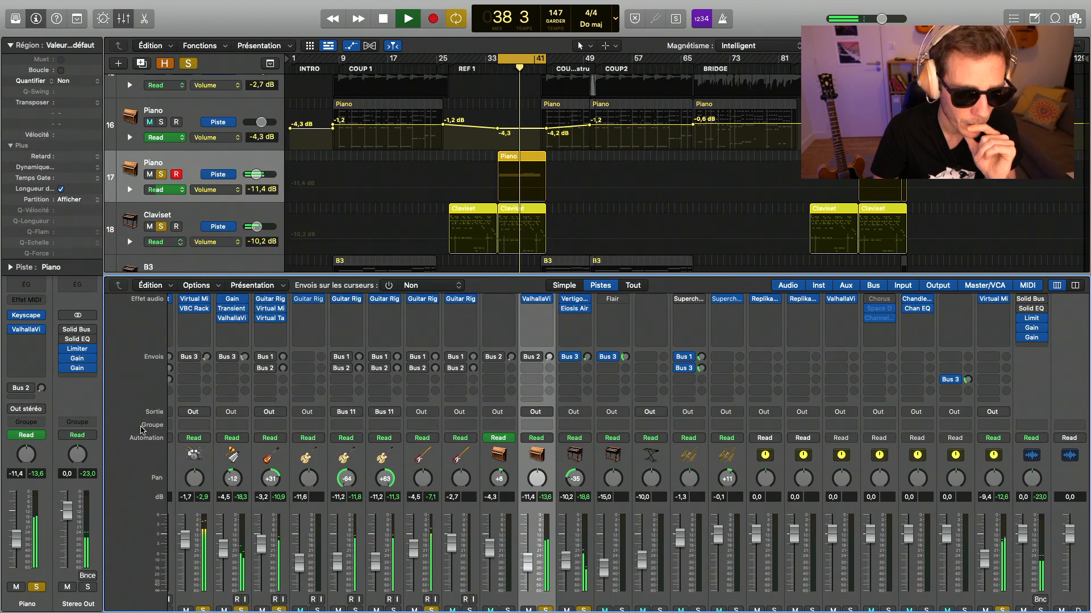
- Lower the Tambourin channel to -4.9 dB and bypass the two Gain plug-ins on Stereo Out
scroll(142, 431, "down", 2)
left_click_drag(225, 533, 225, 533)
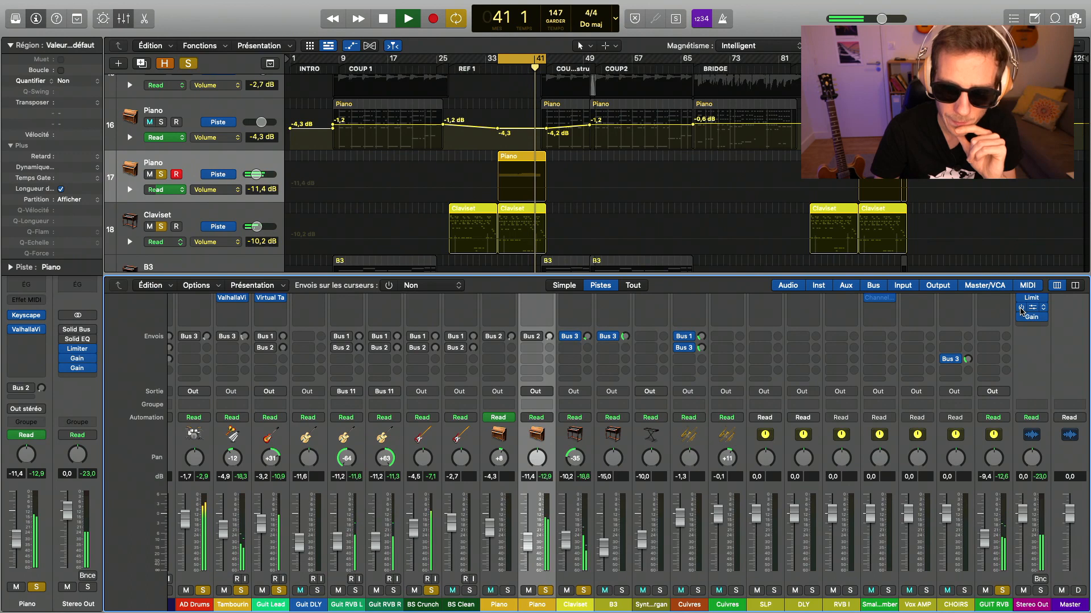
left_click(1021, 308)
left_click(1020, 317)
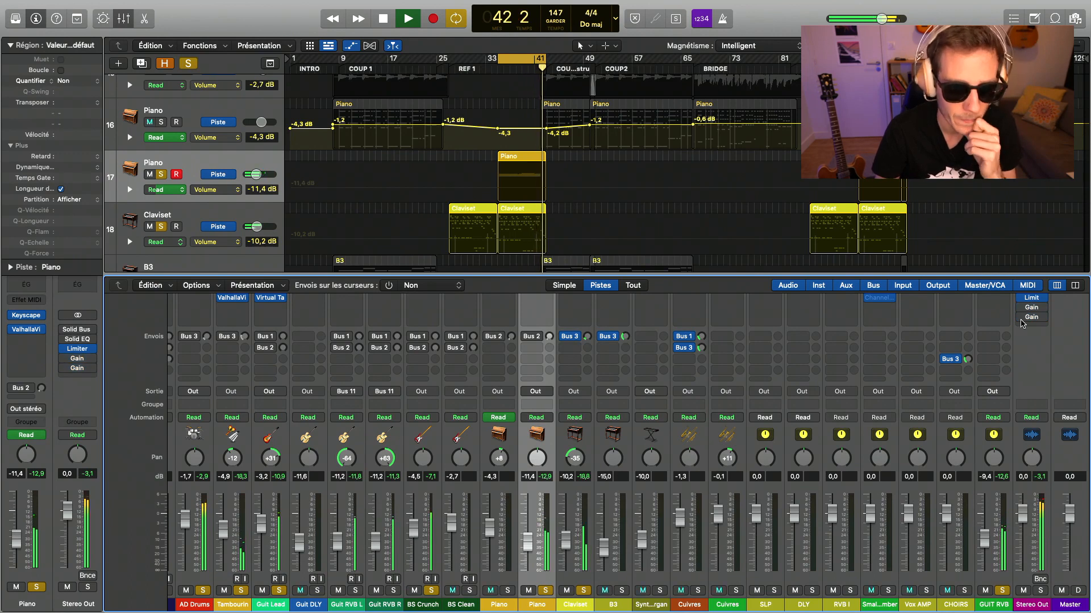
key("space")
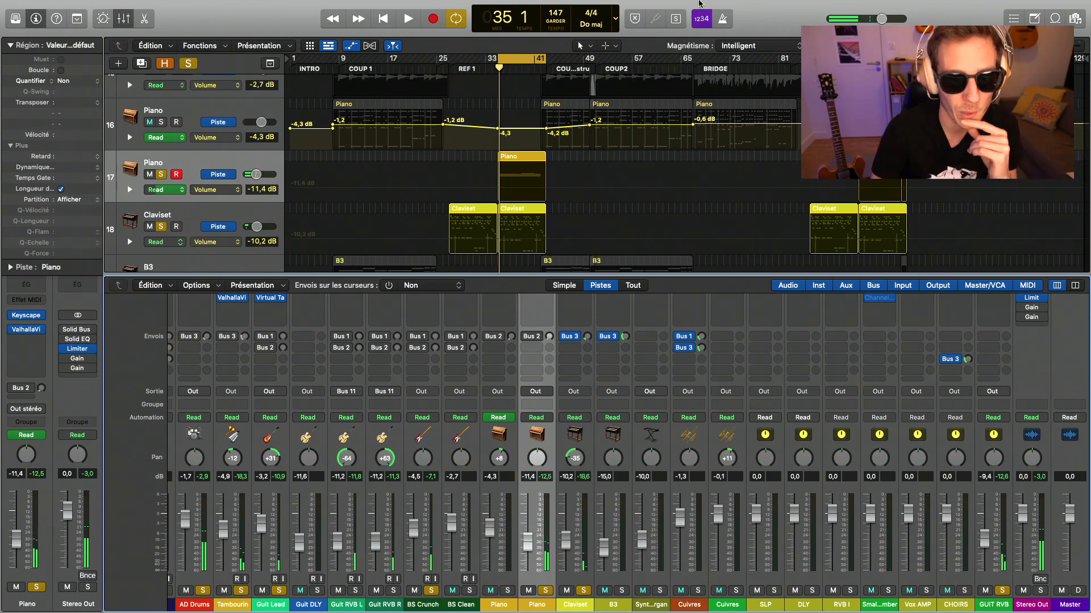
- Turn off the cycle range and insert a stereo Virtual Mix Rack on Bus BRAS, the bus of the Cuivres tracks
left_click(524, 54)
scroll(249, 142, "down", 5)
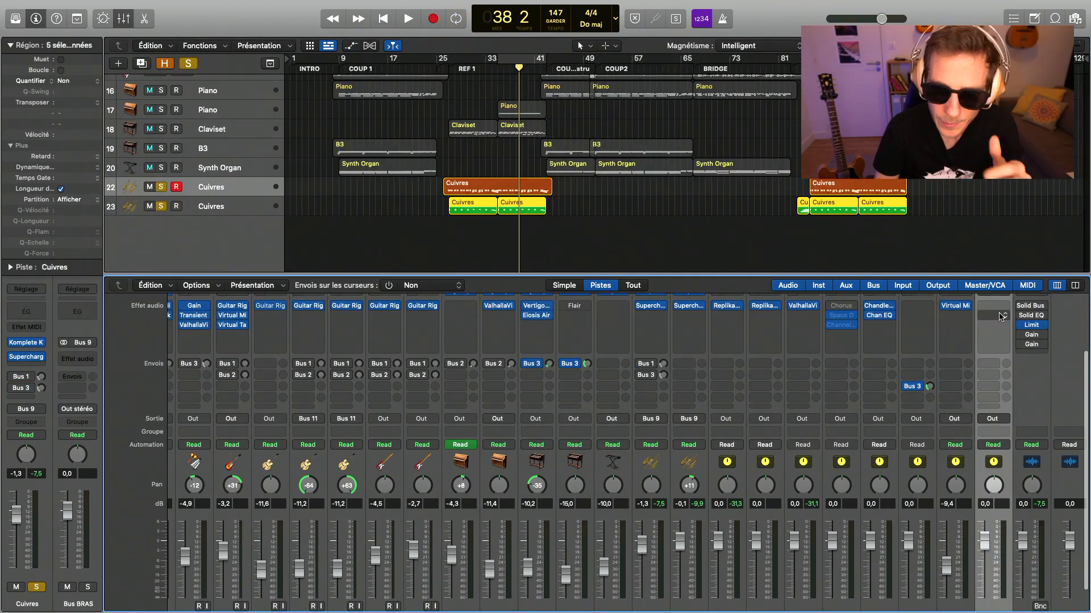
left_click(1001, 306)
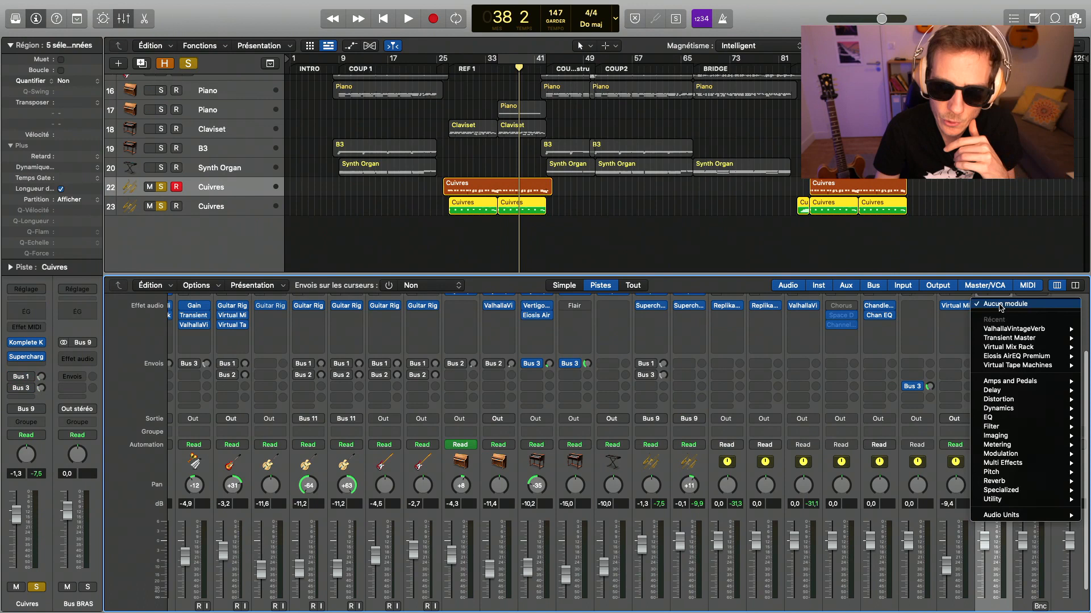
mouse_move(1009, 348)
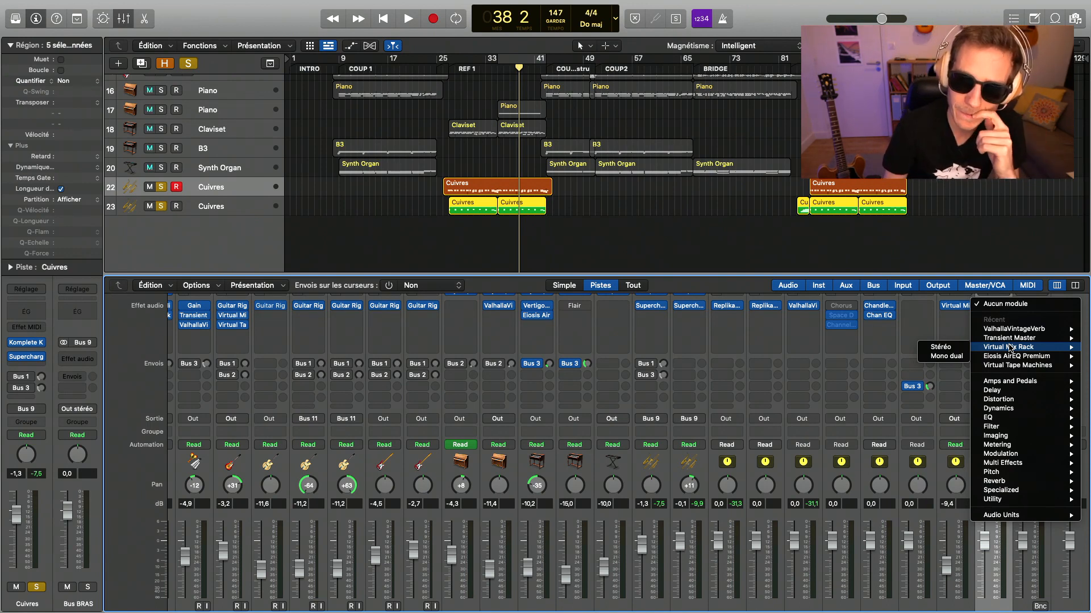
left_click(941, 347)
left_click_drag(790, 168, 505, 142)
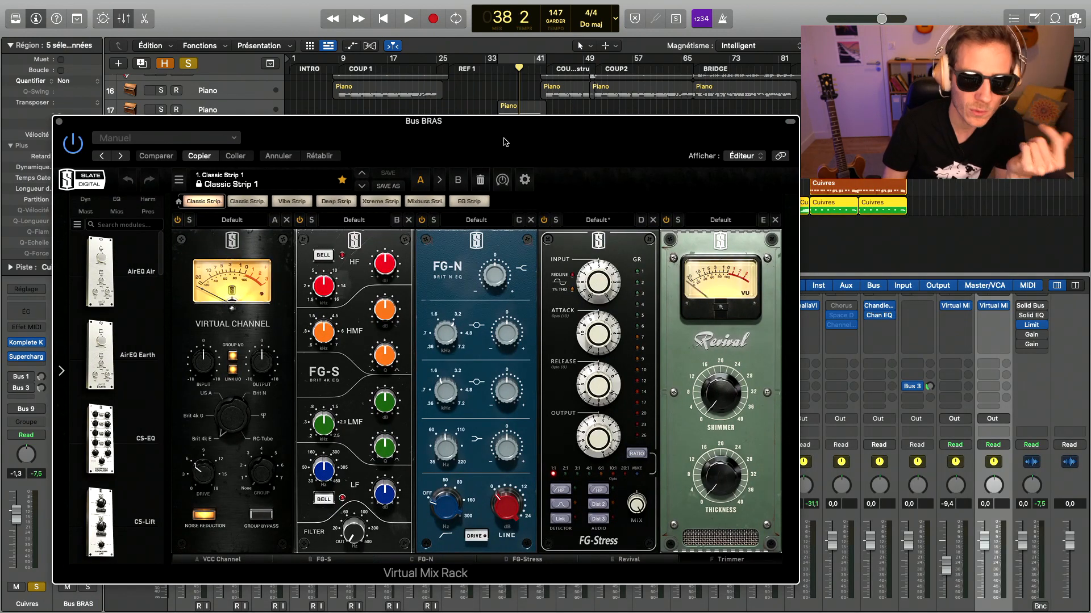
- Adjust Shimmer and Thickness on the Revival module of Bus BRAS's Virtual Mix Rack while the brass plays
key("space")
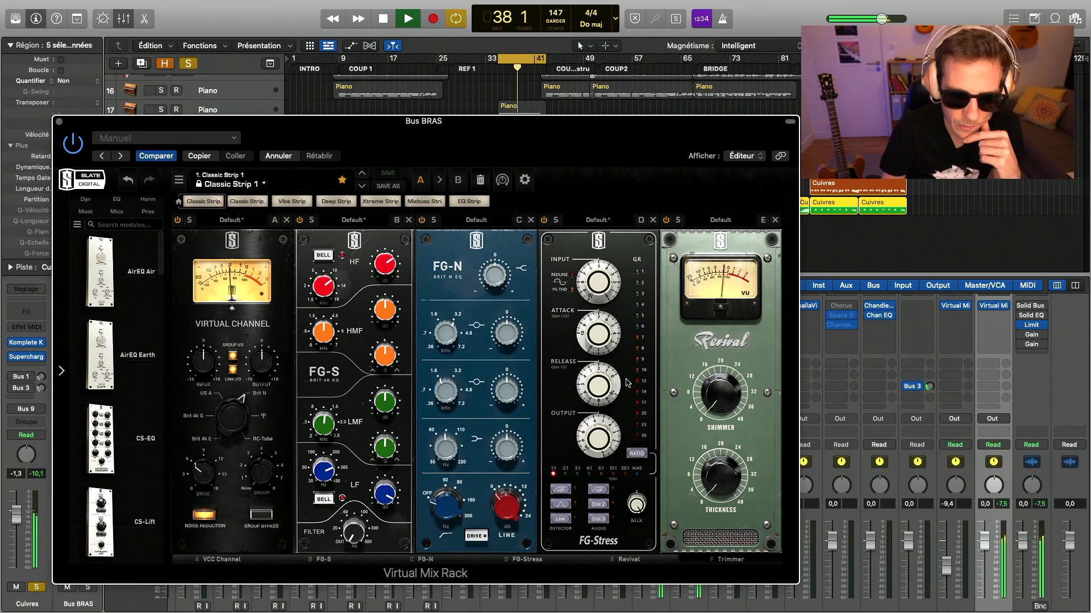
left_click_drag(712, 393, 712, 294)
left_click_drag(726, 482, 708, 402)
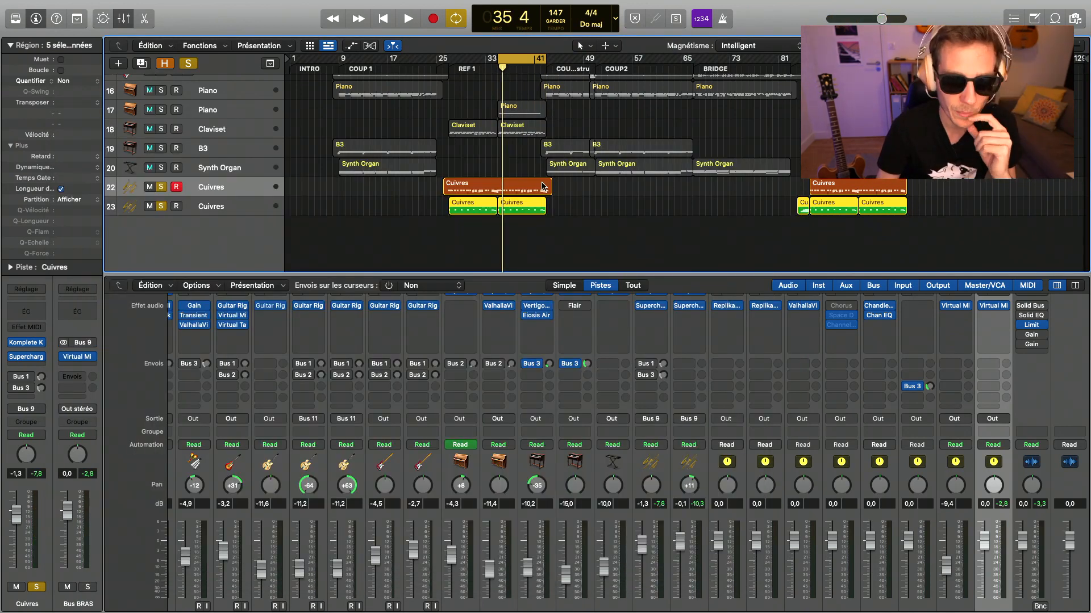
- Add an FG-73 preamp module after Revival in Bus BRAS's Virtual Mix Rack and audition it on the brass
left_click(999, 306)
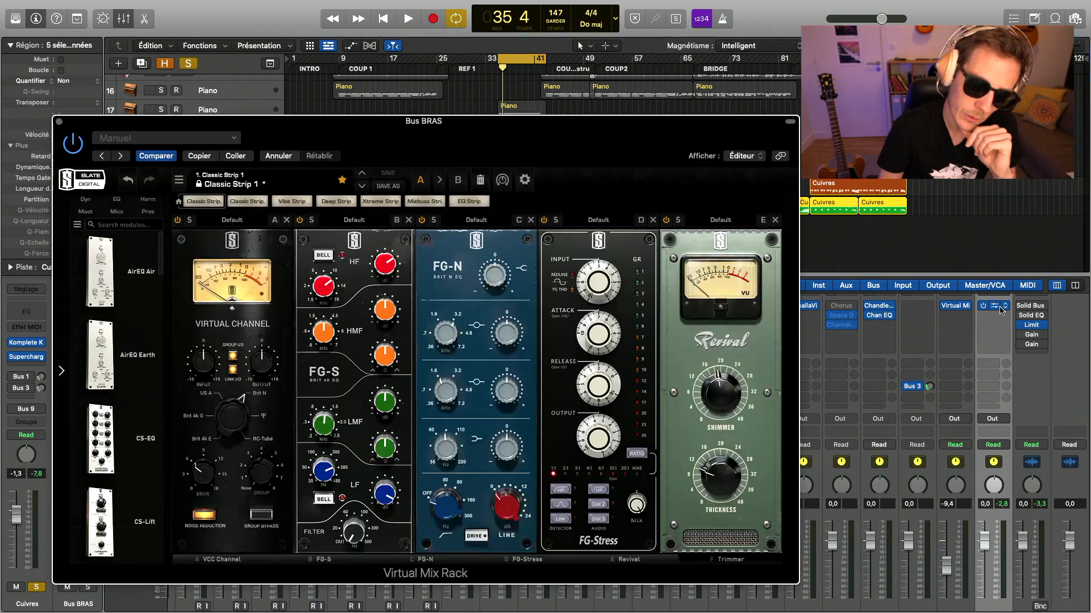
left_click(147, 211)
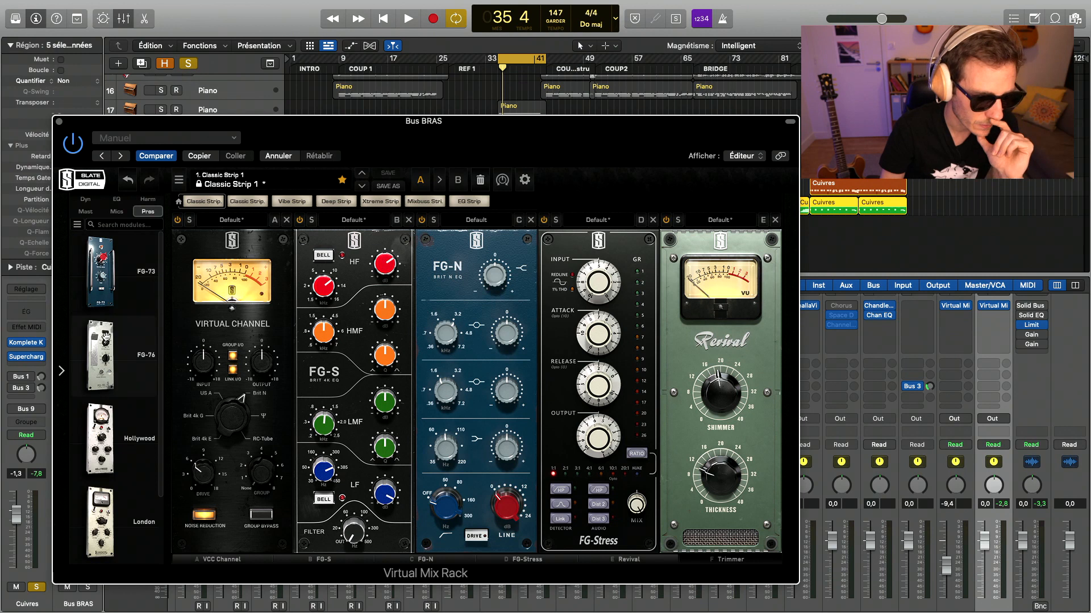
left_click_drag(100, 277, 731, 347)
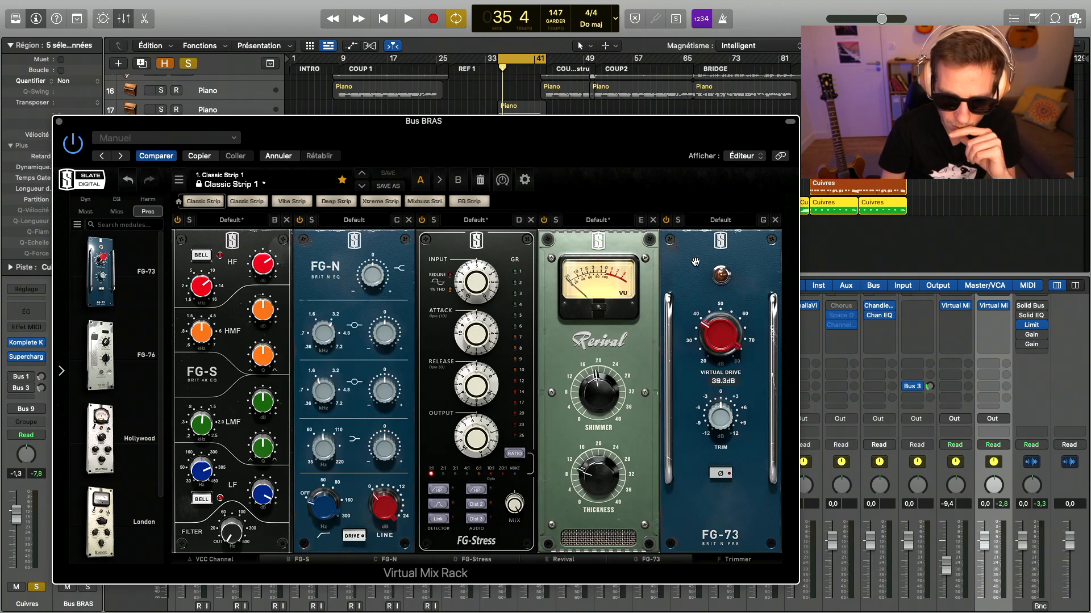
key("space")
left_click_drag(697, 269, 686, 238)
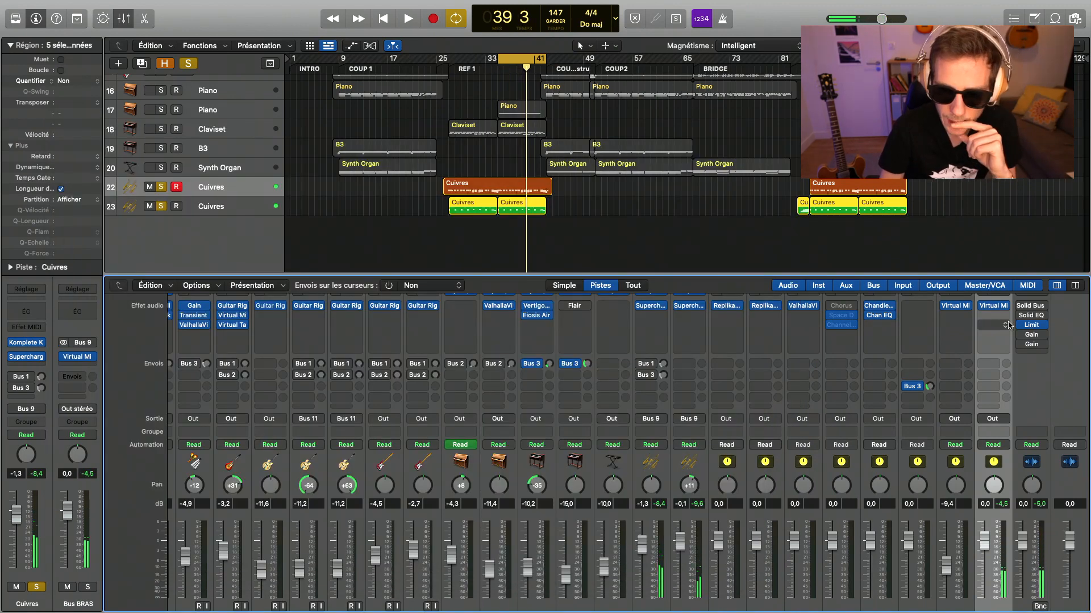
- Insert a stereo Virtual Tape Machines after the Virtual Mix Rack on Bus BRAS
left_click(1008, 325)
mouse_move(1009, 379)
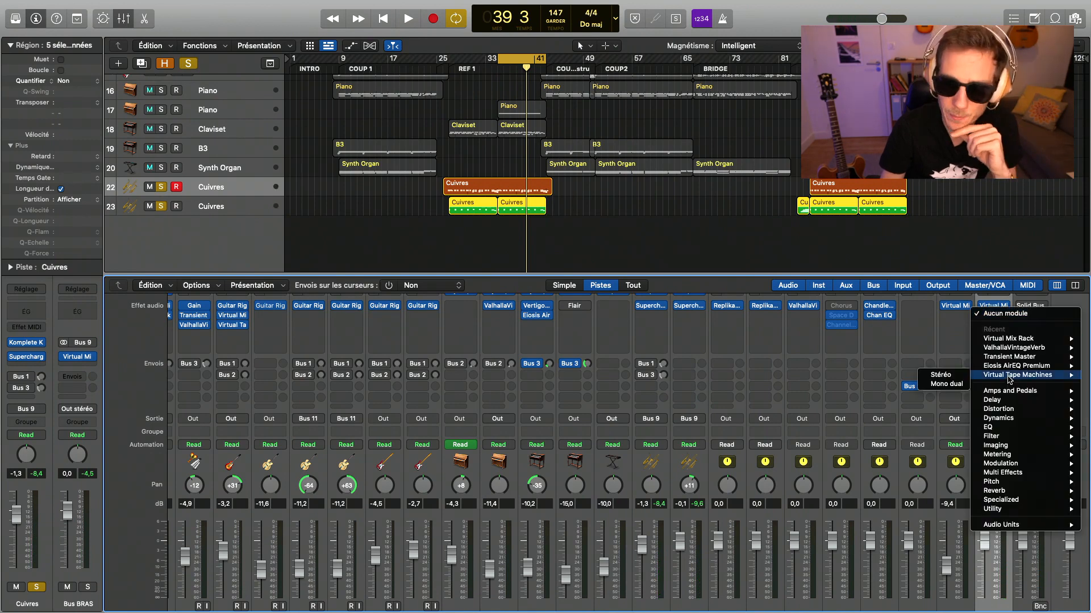
left_click(941, 374)
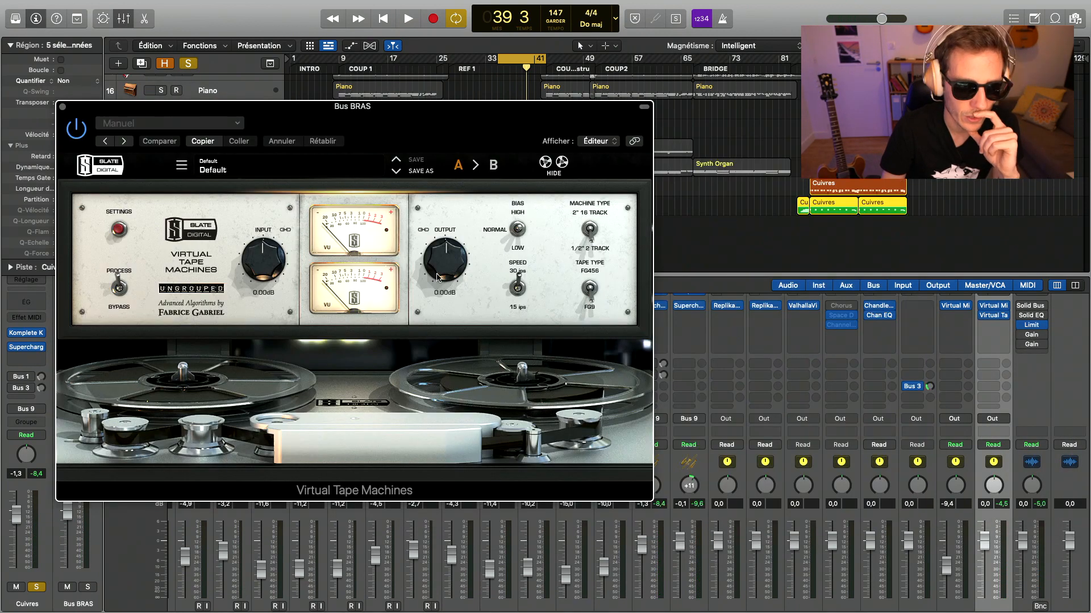
- Adjust the tape machine's Input level during playback, and listen to the brass with both Bus BRAS plug-ins bypassed
key("space")
left_click_drag(267, 266, 243, 241)
left_click(62, 107)
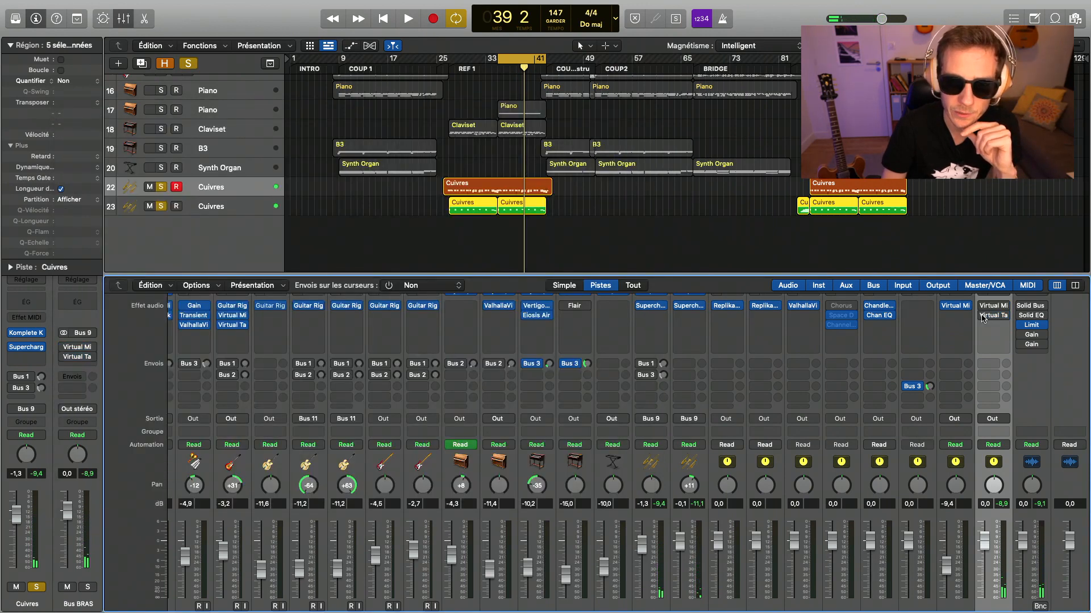
key("space")
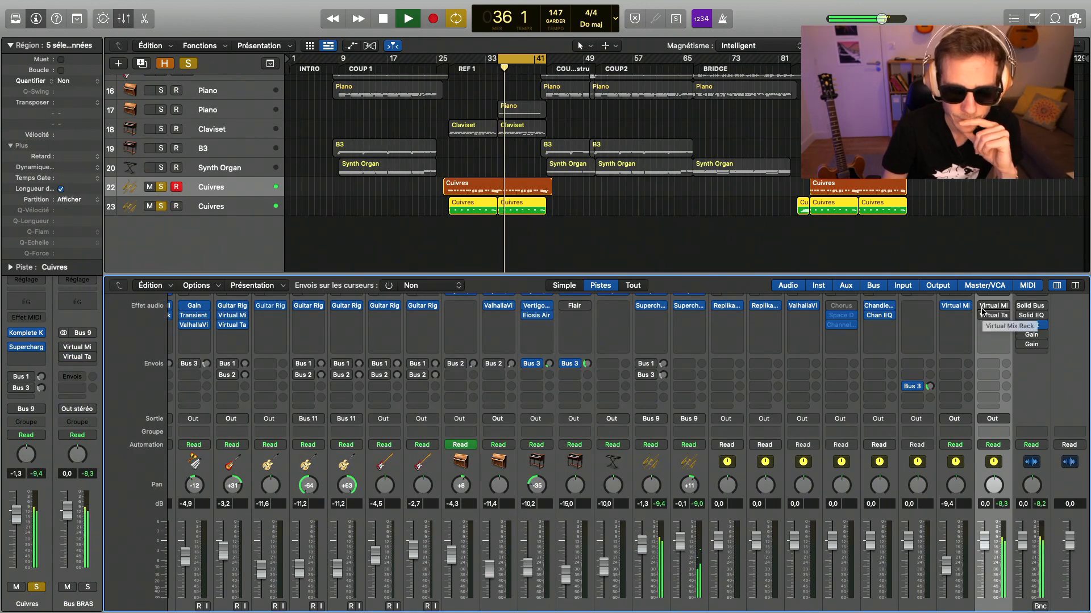
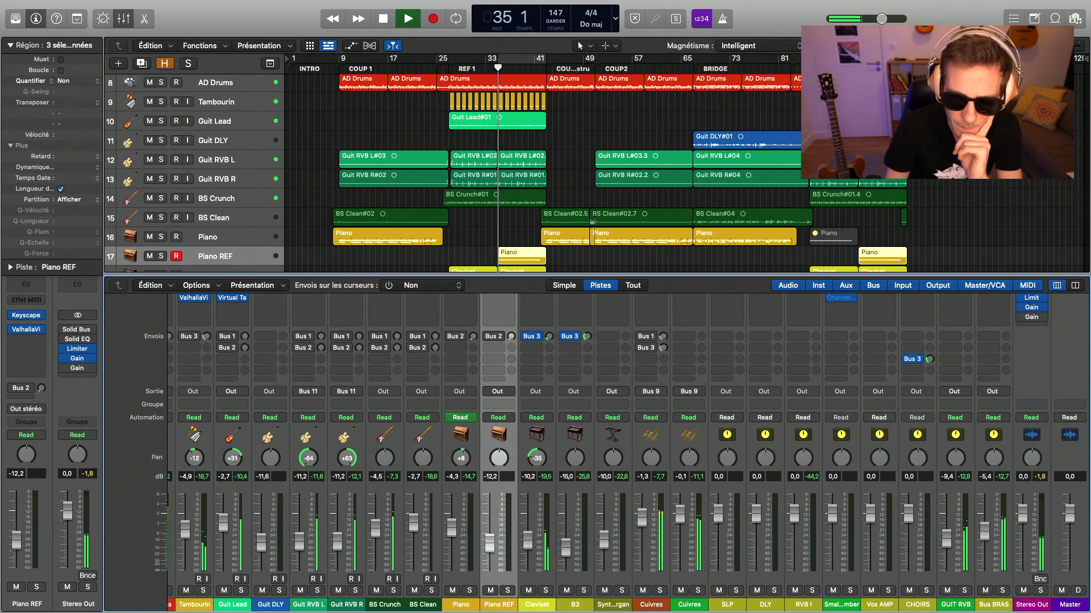
- Set Bus BRAS's level to -5.8 dB and return the playhead to bar 9 at the start of COUP 1
left_click_drag(985, 534, 986, 533)
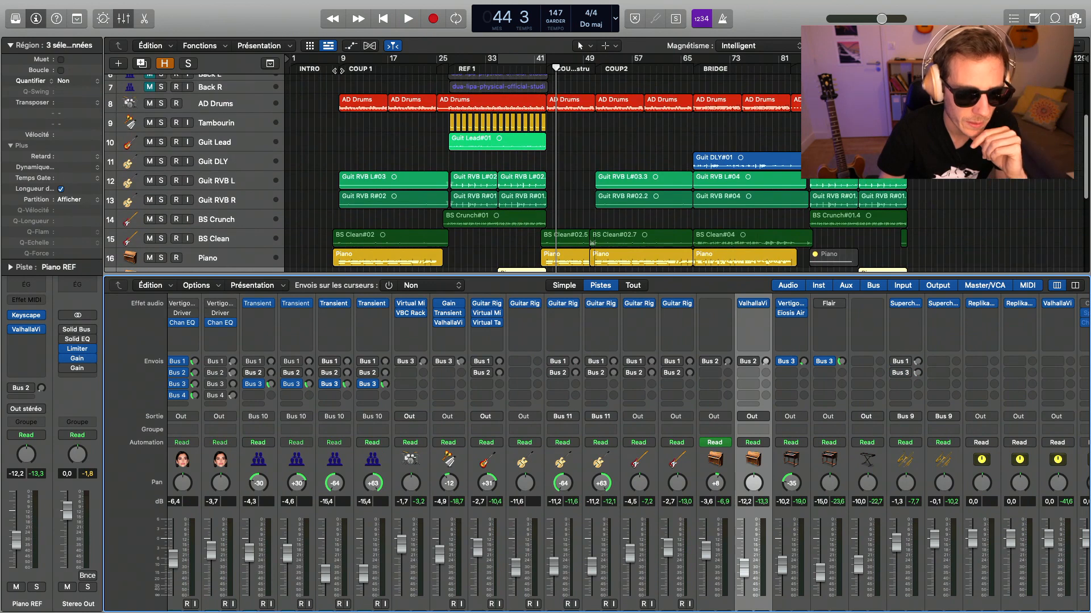
left_click(338, 68)
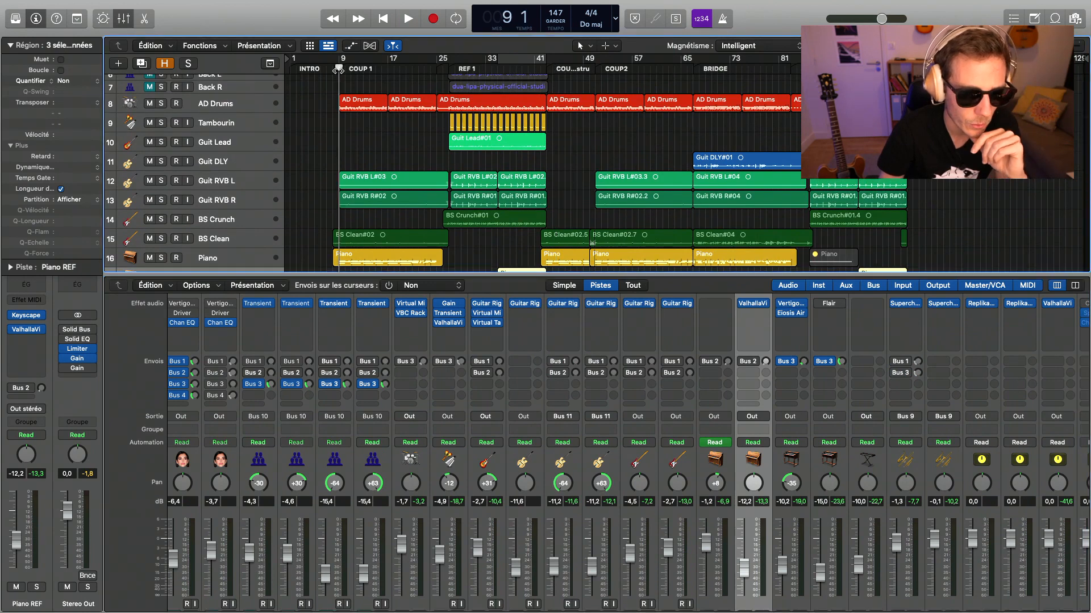
- Audition the Piano track on its own and insert a stereo ValhallaVintageVerb on it
scroll(351, 179, "down", 4)
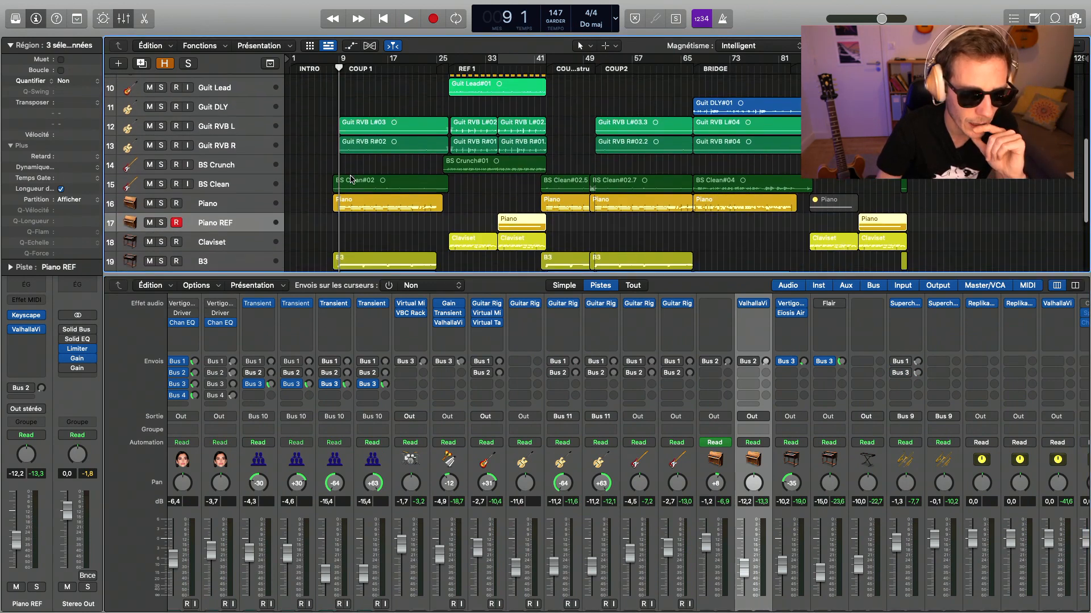
left_click(215, 197)
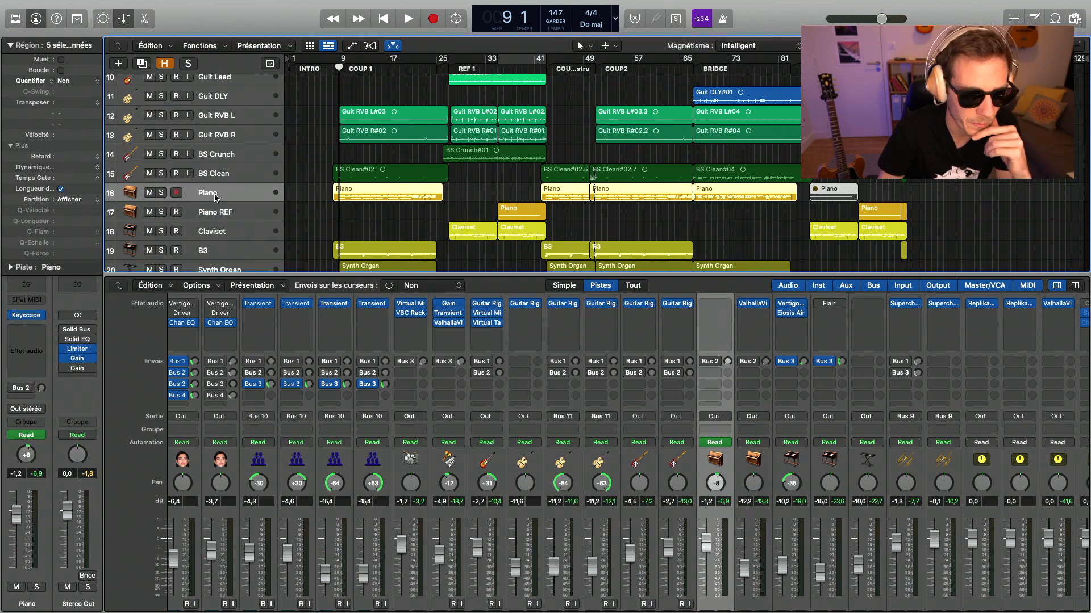
key("space")
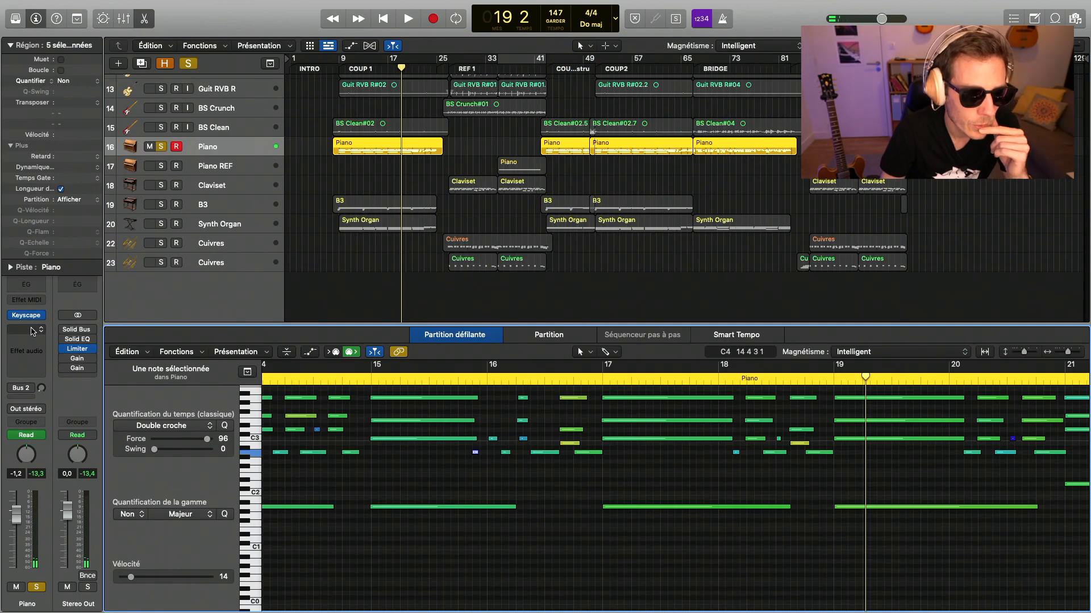
left_click(33, 331)
mouse_move(35, 372)
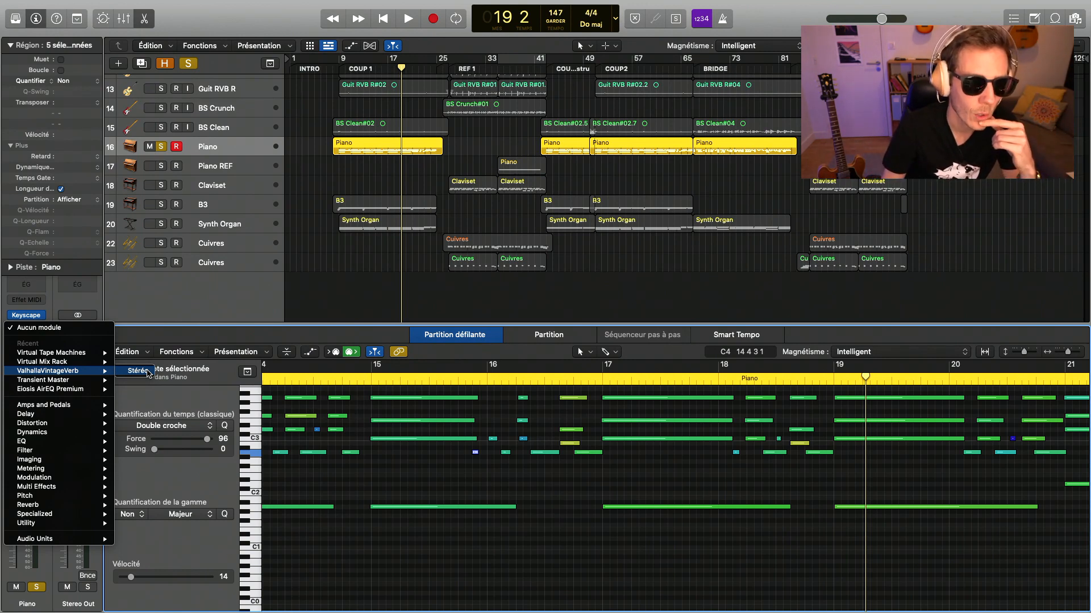
left_click(148, 373)
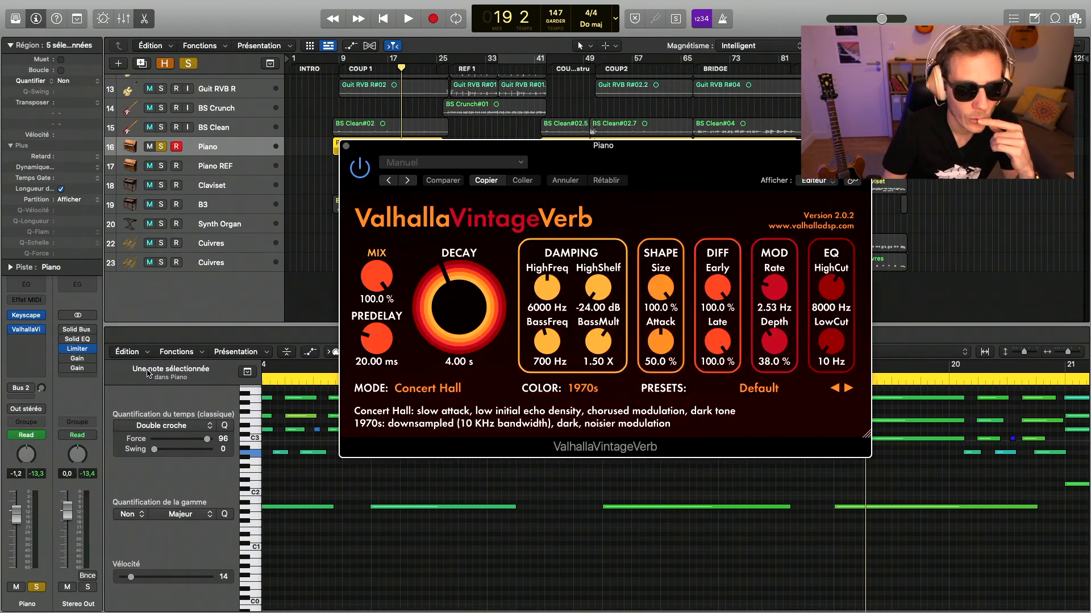
- Lower the Mix of the Piano's ValhallaVintageVerb during playback, and bypass the active Gain plug-in on Stereo Out
left_click_drag(529, 172, 301, 252)
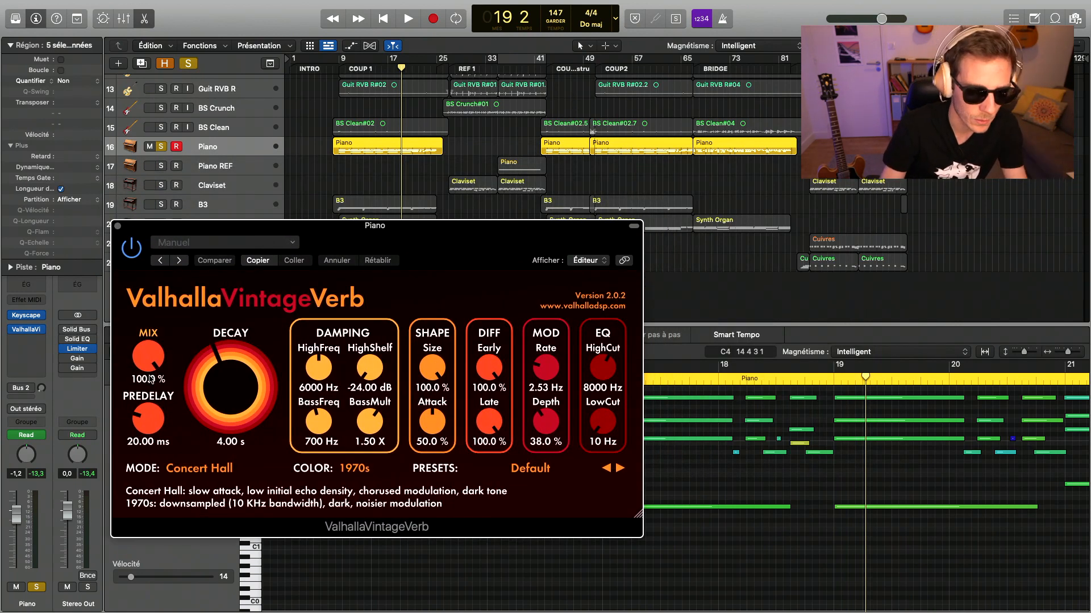
key("space")
left_click_drag(149, 364, 171, 493)
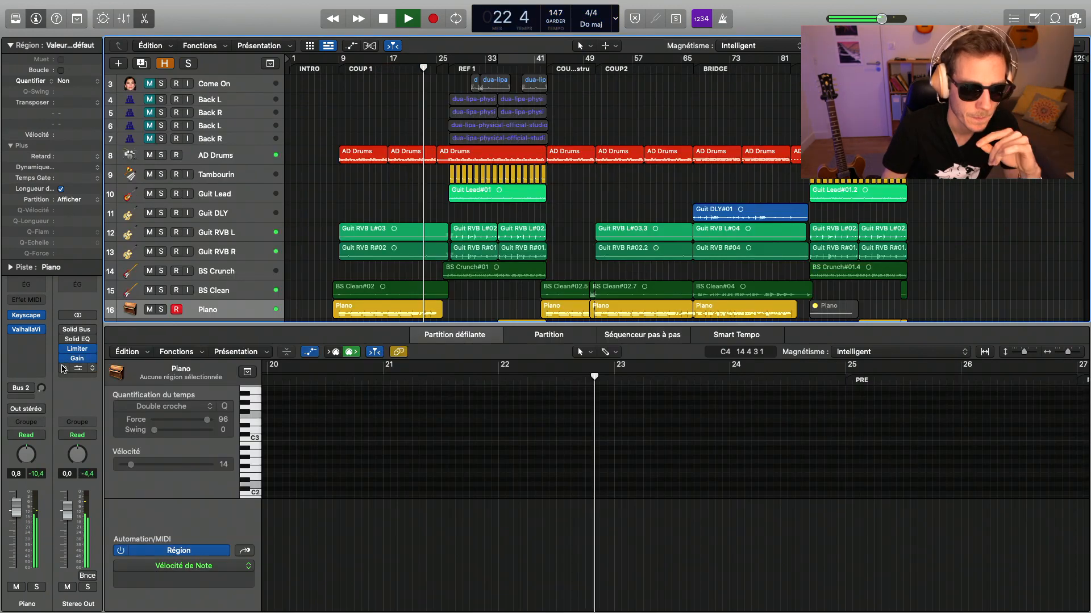
left_click(63, 359)
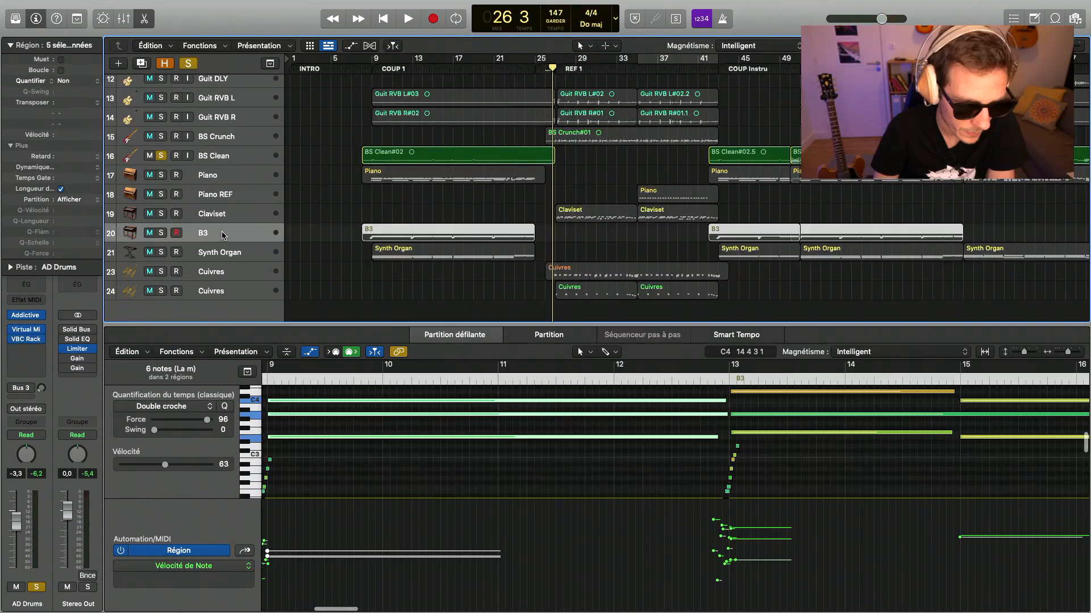
- Solo the B3 track instead of BS Clean and play it from the start of COUP 1
left_click(223, 235)
scroll(474, 280, "up", 2)
scroll(431, 273, "right", 1)
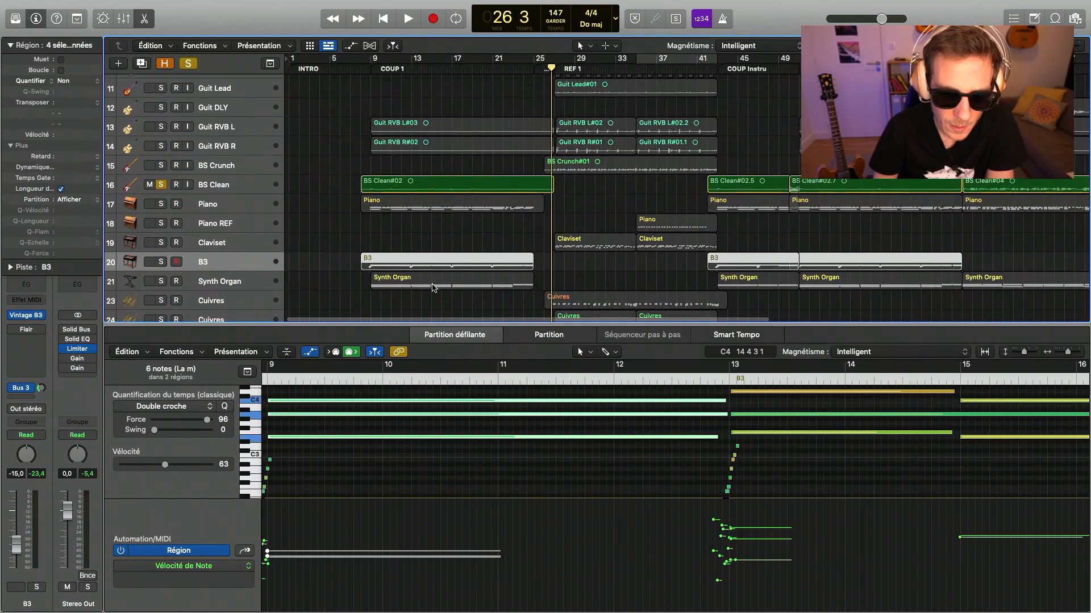
scroll(442, 281, "right", 5)
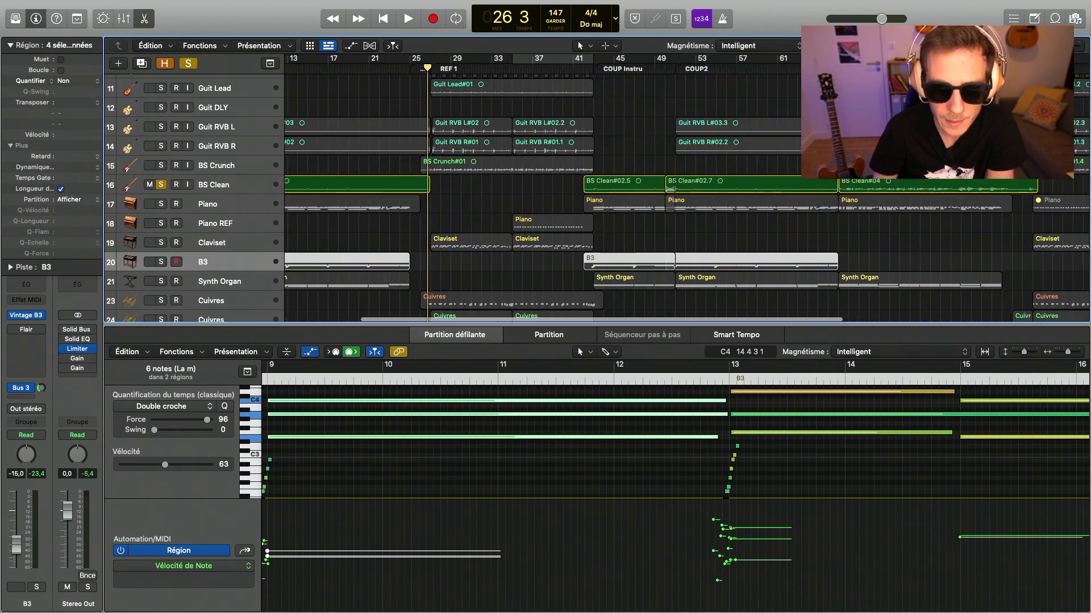
scroll(441, 276, "left", 6)
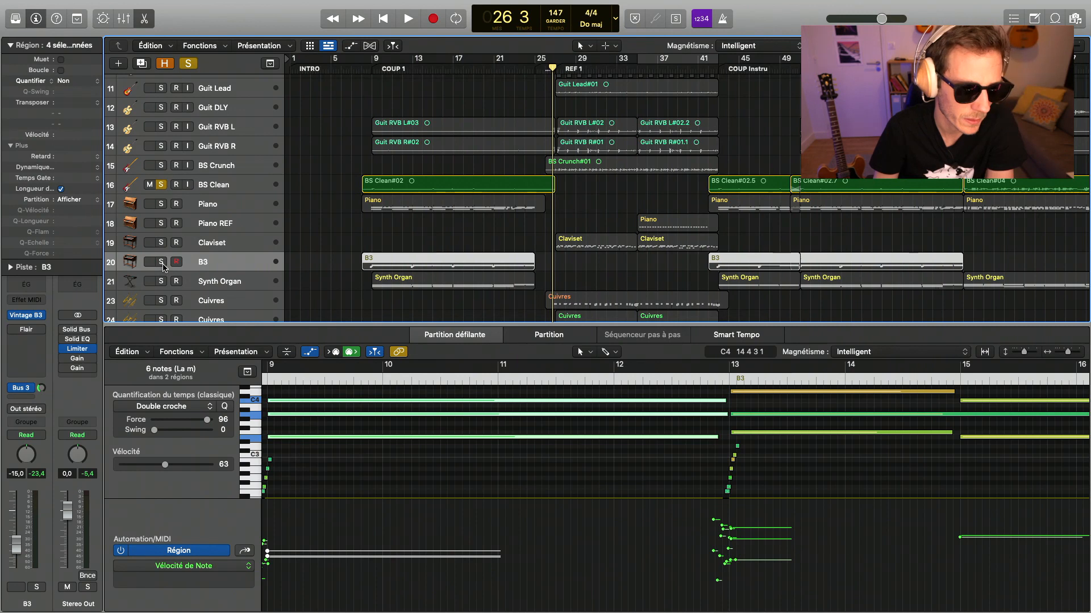
left_click(162, 262)
left_click(161, 186)
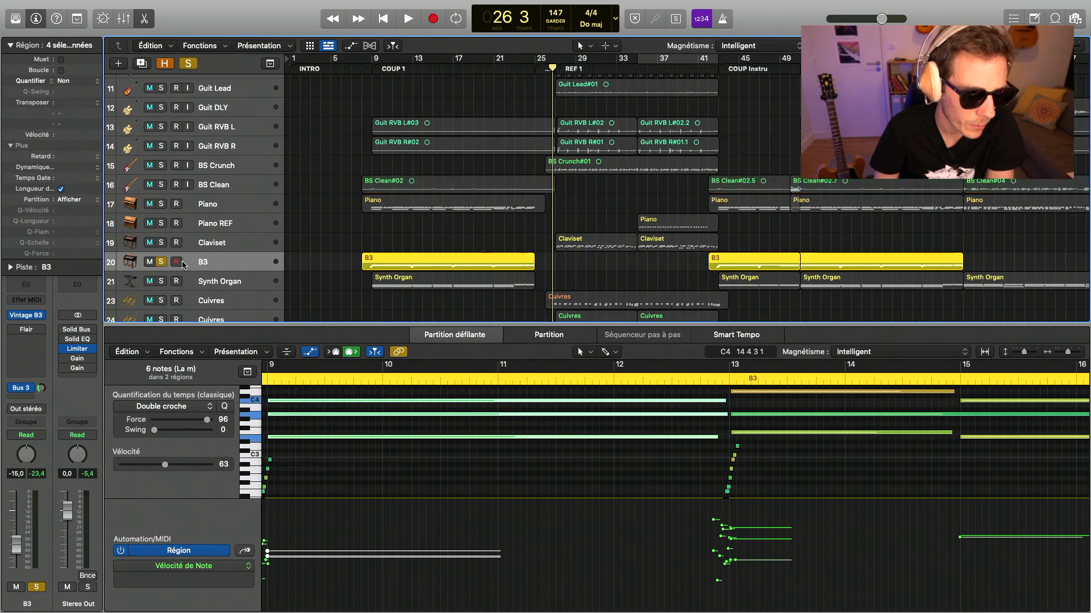
key("space")
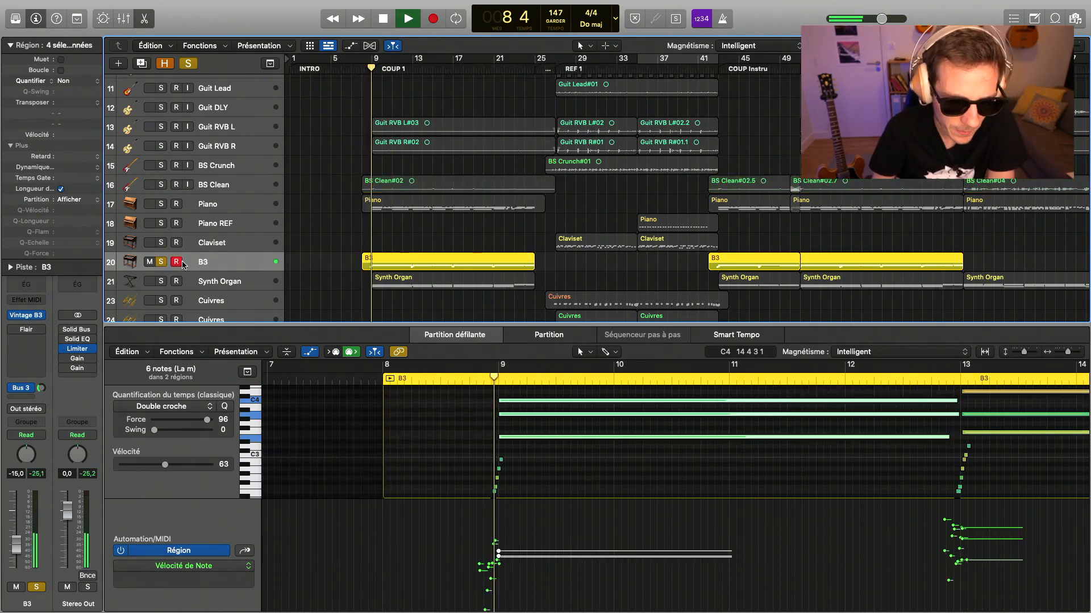
- Add the Revival module from the mastering category to the Hollywood slot of Synth Organ's Virtual Mix Rack
scroll(184, 239, "up", 2)
scroll(184, 223, "down", 2)
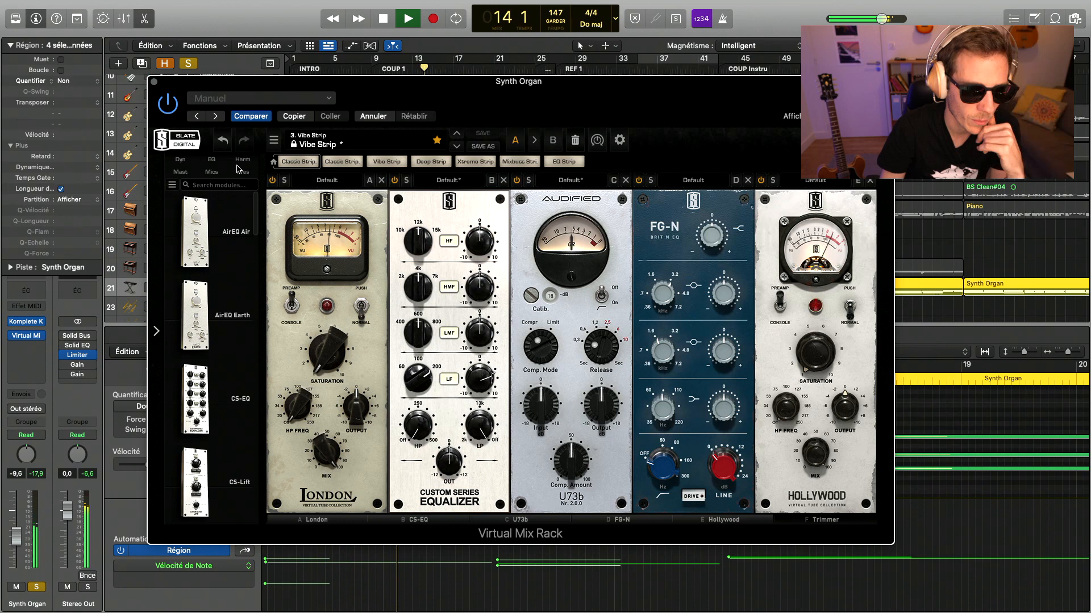
left_click(180, 171)
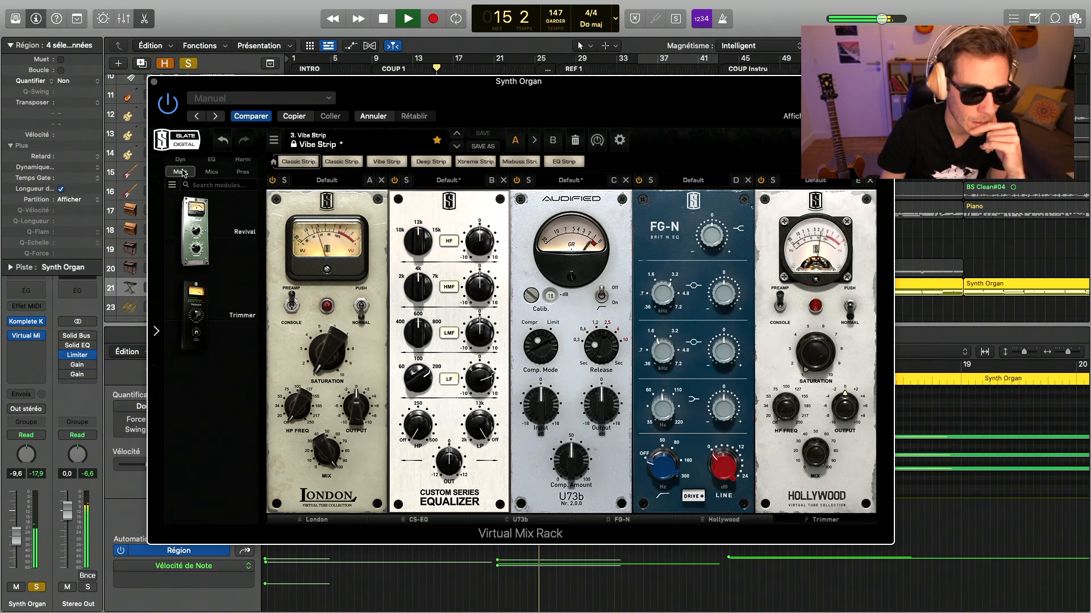
left_click_drag(195, 230, 793, 331)
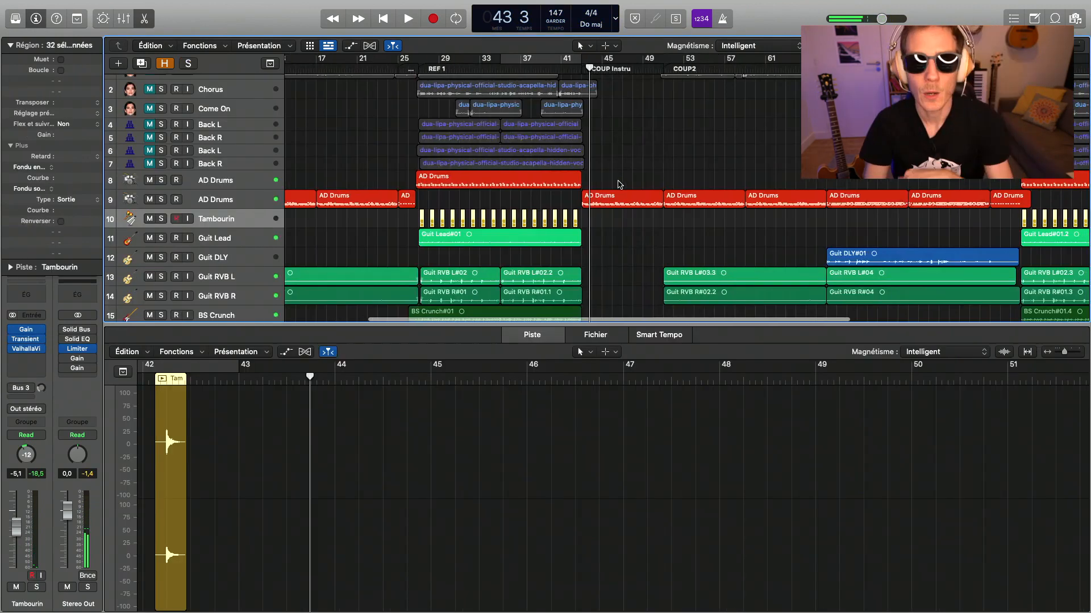
- Play from BRIDGE at bar 67, and set the velocity of all notes in the Piano's bridge region to 27
scroll(696, 66, "right", 3)
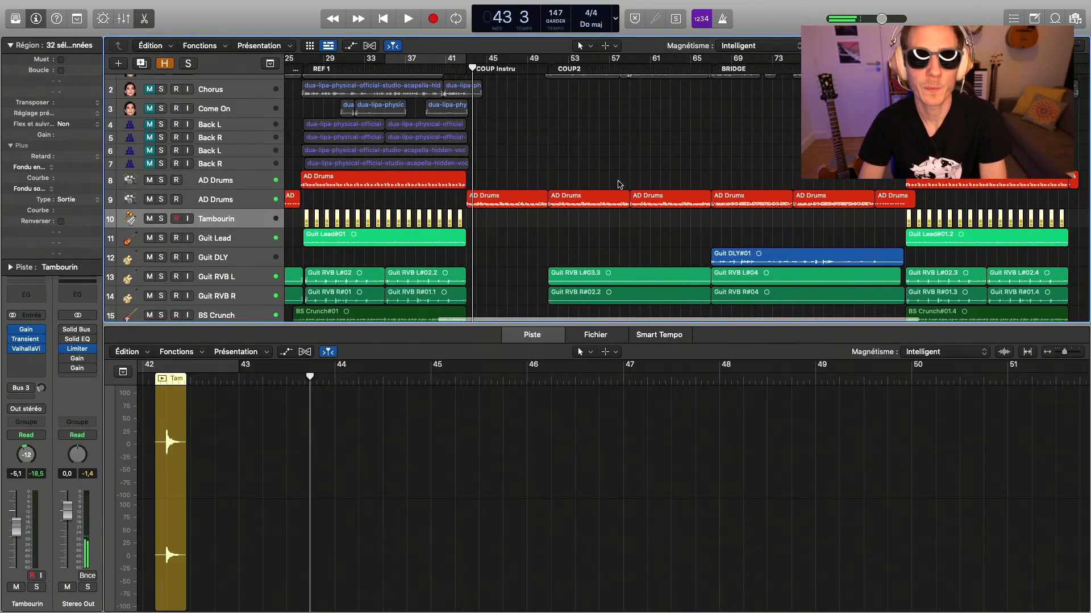
left_click(697, 67)
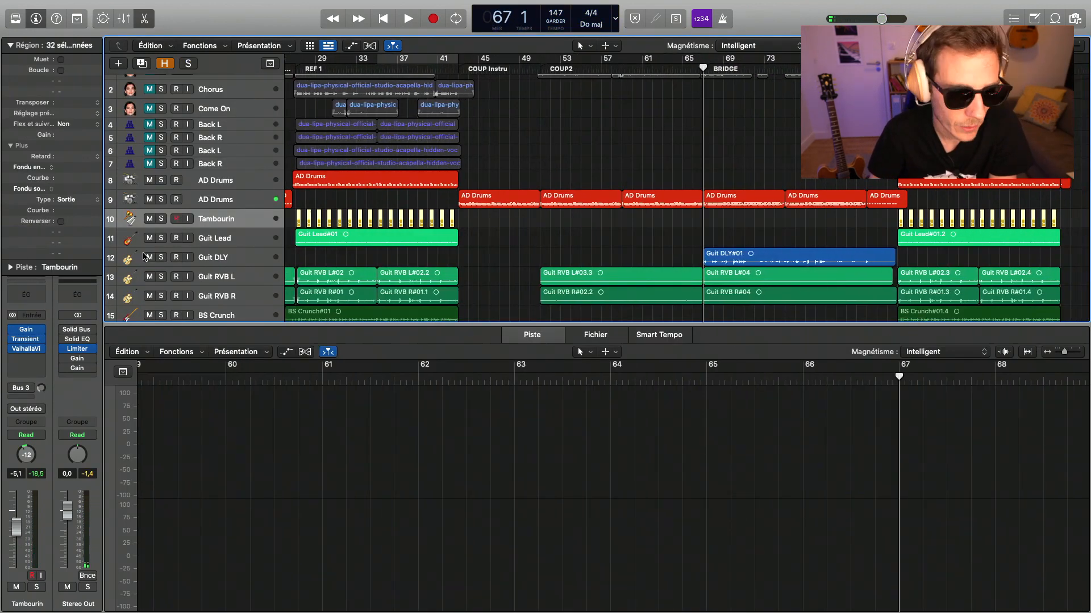
left_click(210, 266)
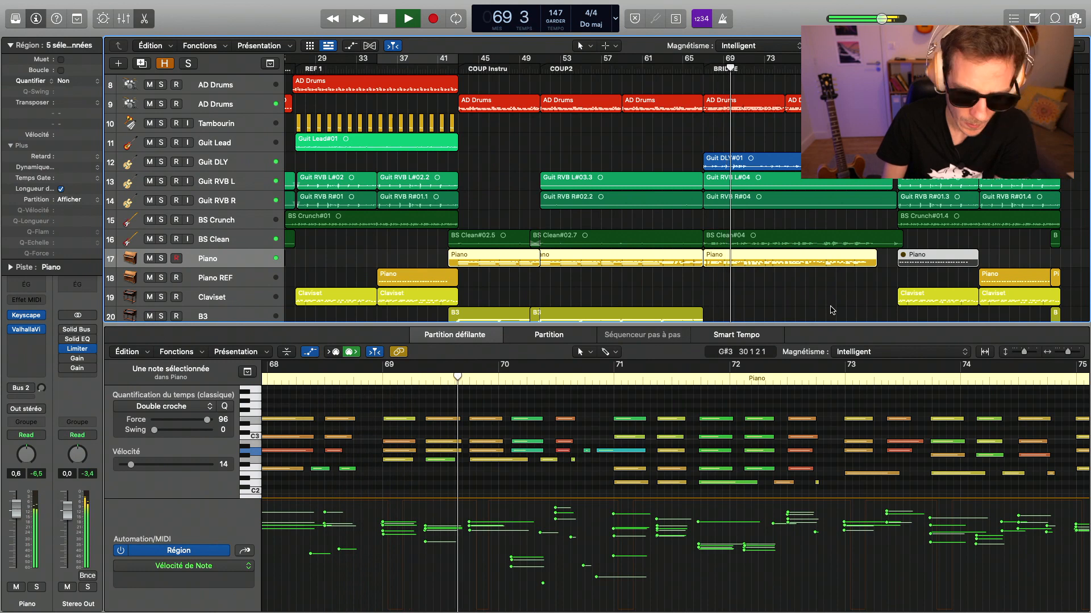
left_click(270, 498)
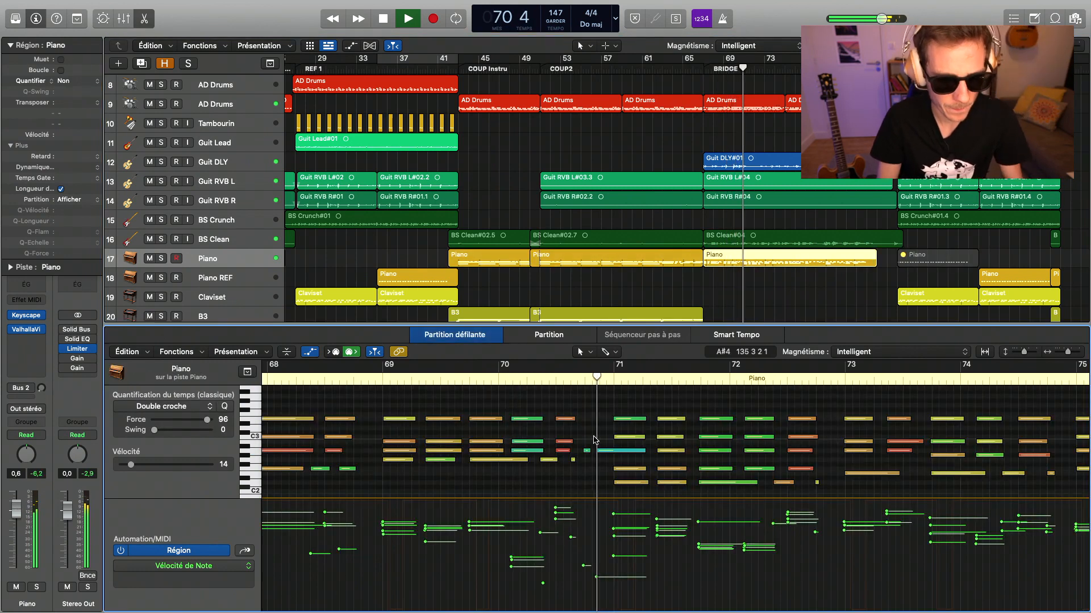
key("super+a")
left_click_drag(144, 464, 142, 467)
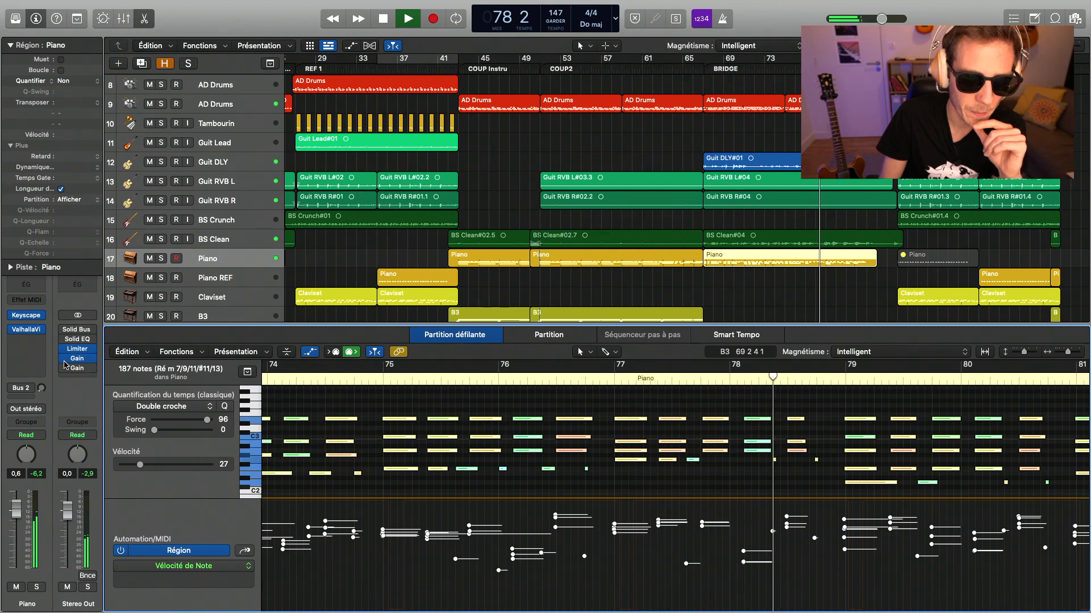
- Insert Plugin Alliance's Maag EQ4 ahead of ValhallaVintageVerb on the Piano track
scroll(799, 181, "down", 1)
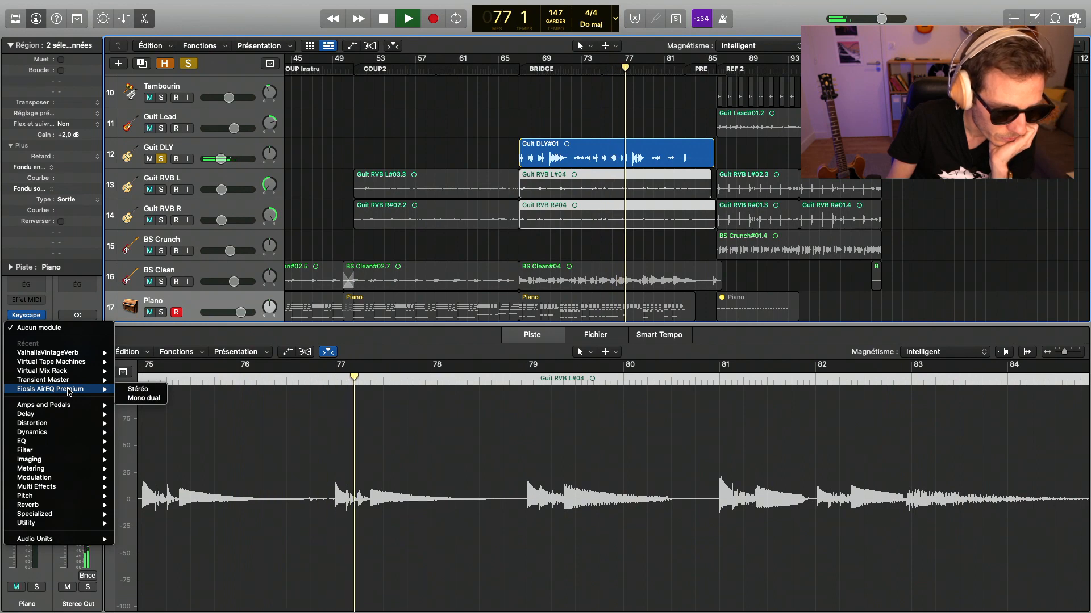
mouse_move(78, 543)
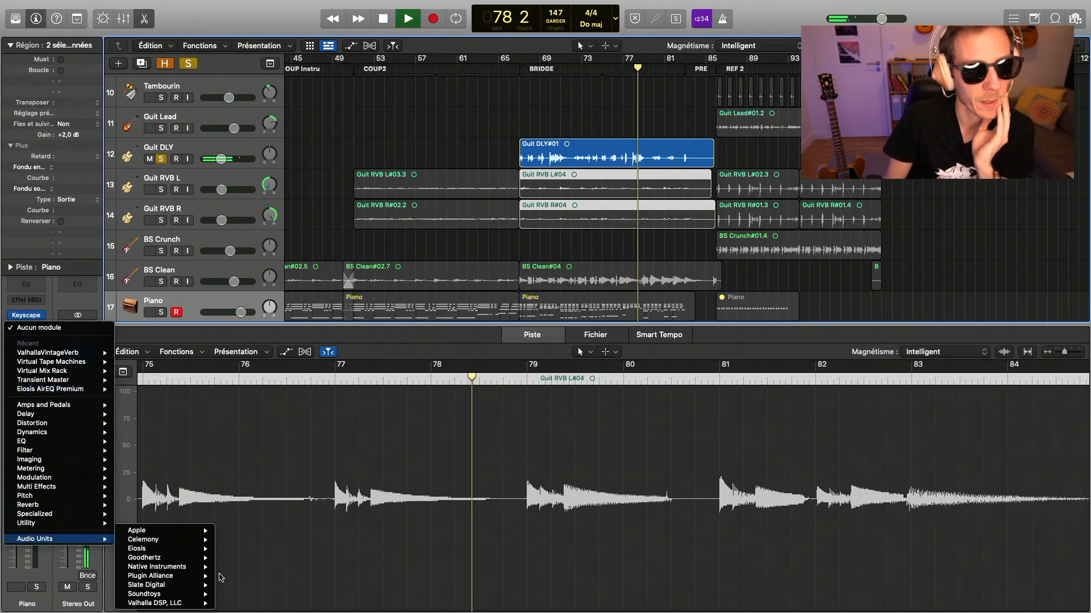
mouse_move(204, 586)
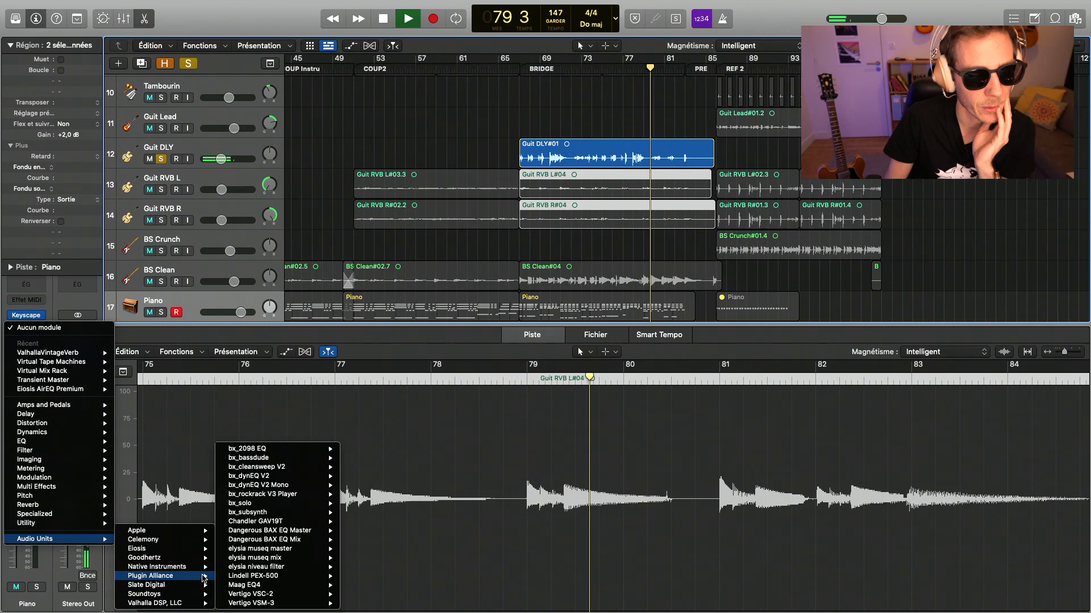
left_click(256, 587)
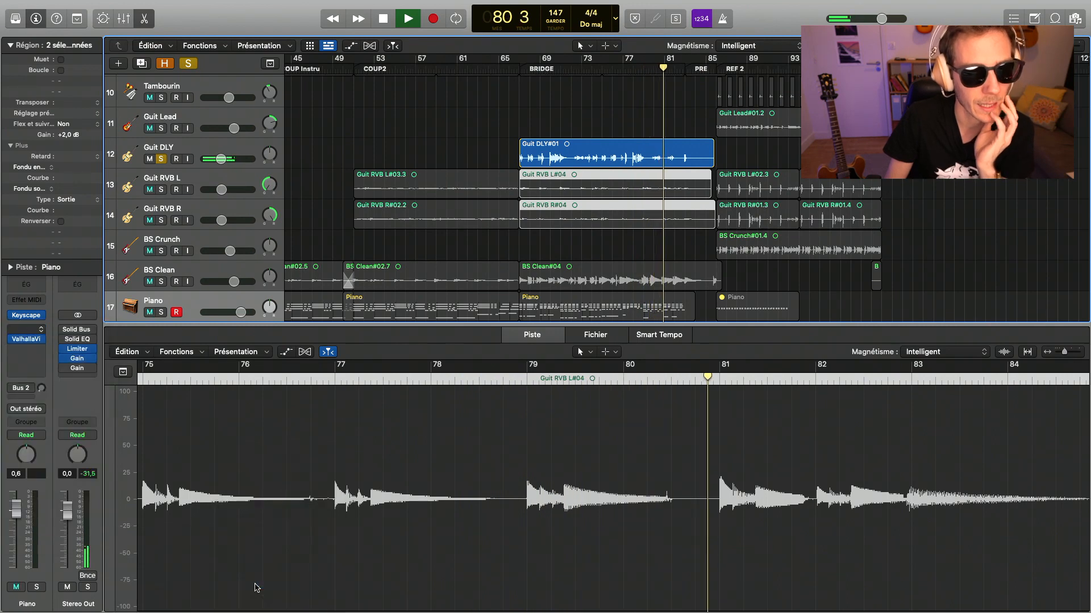
key("space")
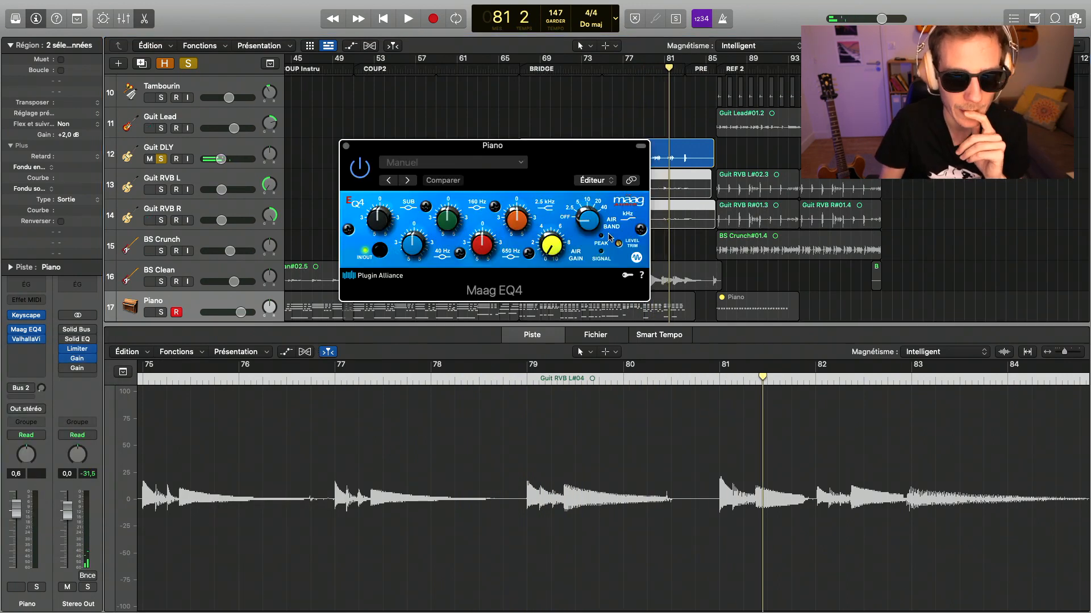
left_click_drag(574, 148, 352, 228)
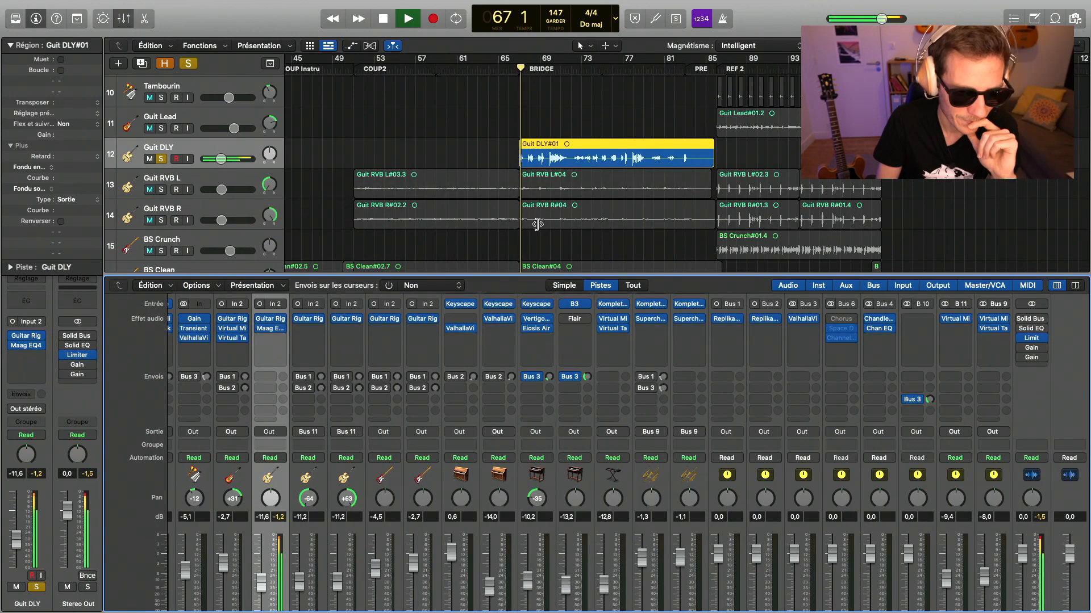
- Adjust the Air Gain and Air Band of Guit DLY's Maag EQ4 while the soloed guitar plays
left_click(271, 329)
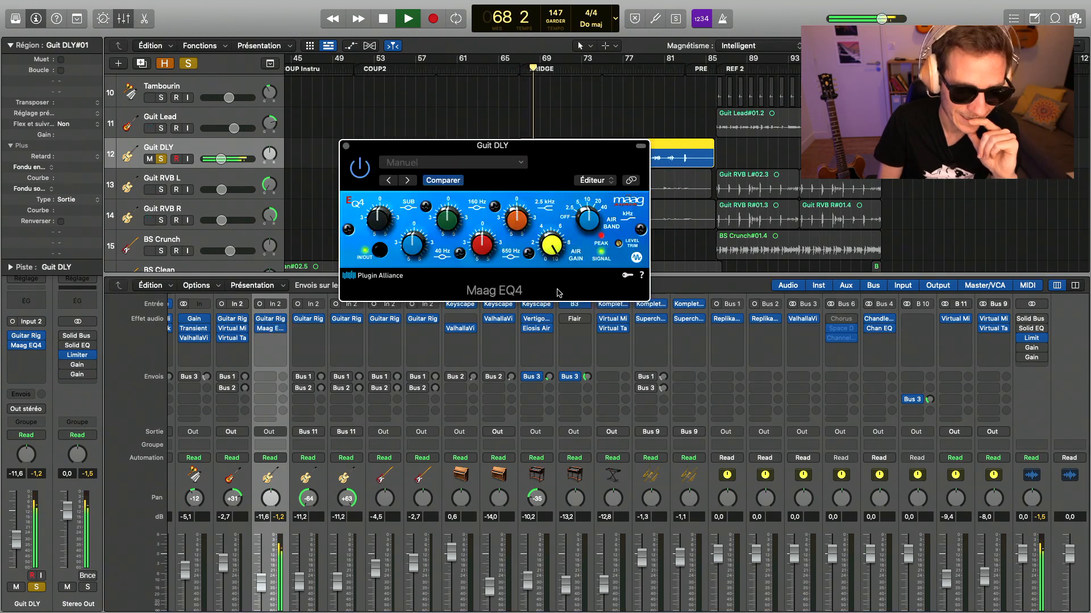
mouse_move(558, 244)
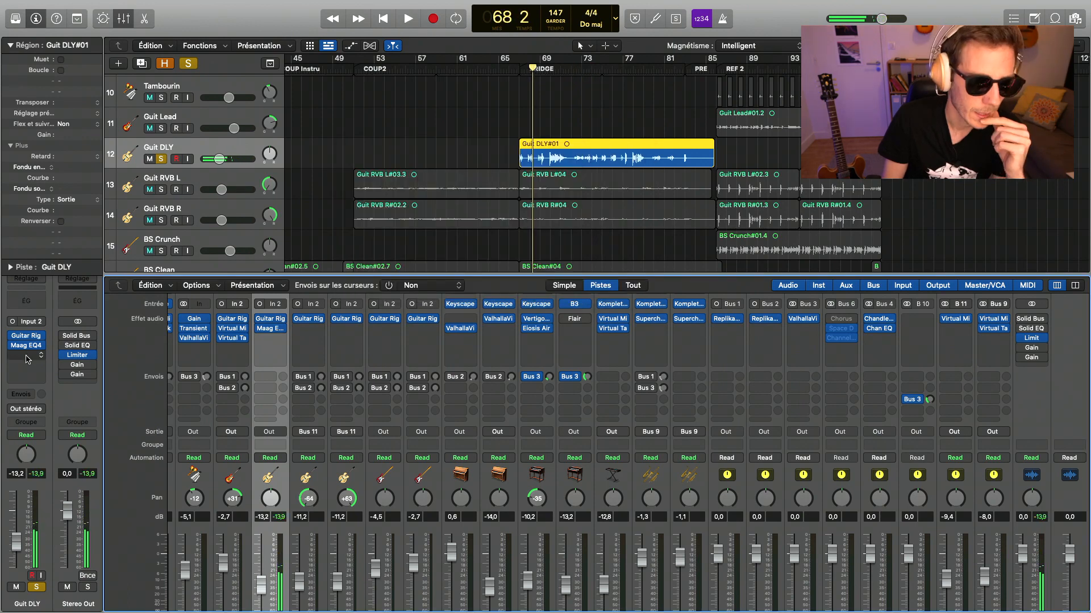
- Insert a stereo Virtual Tape Machines after the Maag EQ4 on Guit DLY
left_click(26, 355)
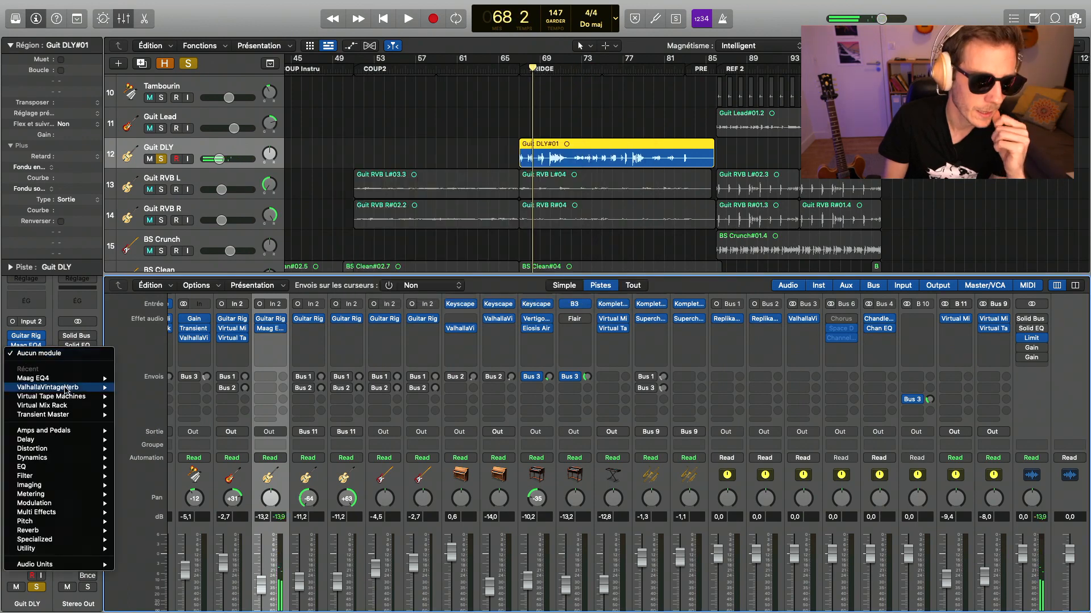
mouse_move(73, 399)
left_click(136, 397)
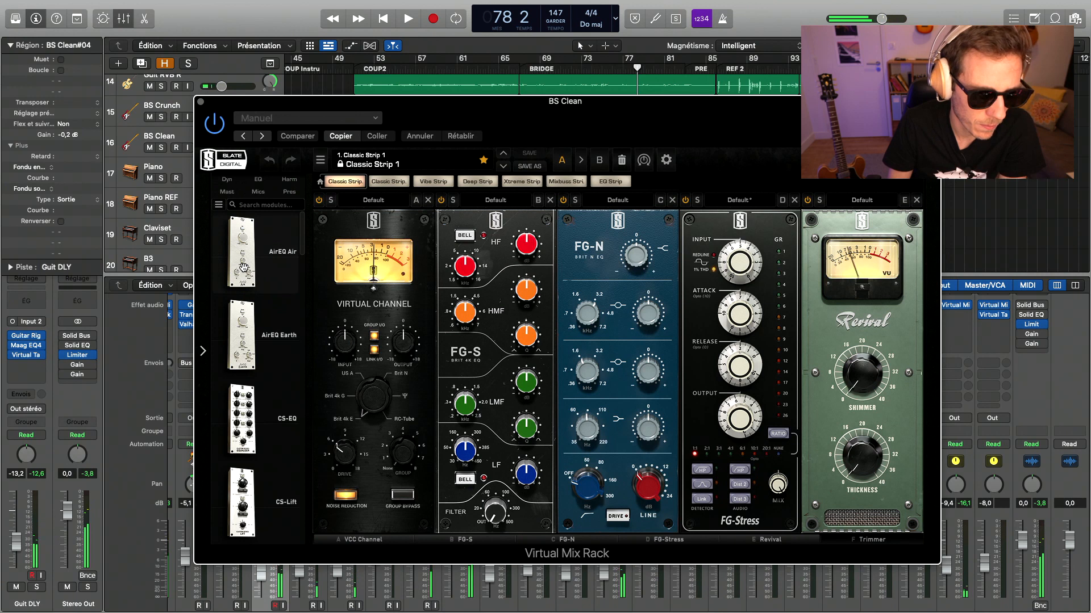
- Empty BS Clean's Virtual Mix Rack and place an AirEQ Earth module in its first slot
scroll(243, 267, "down", 8)
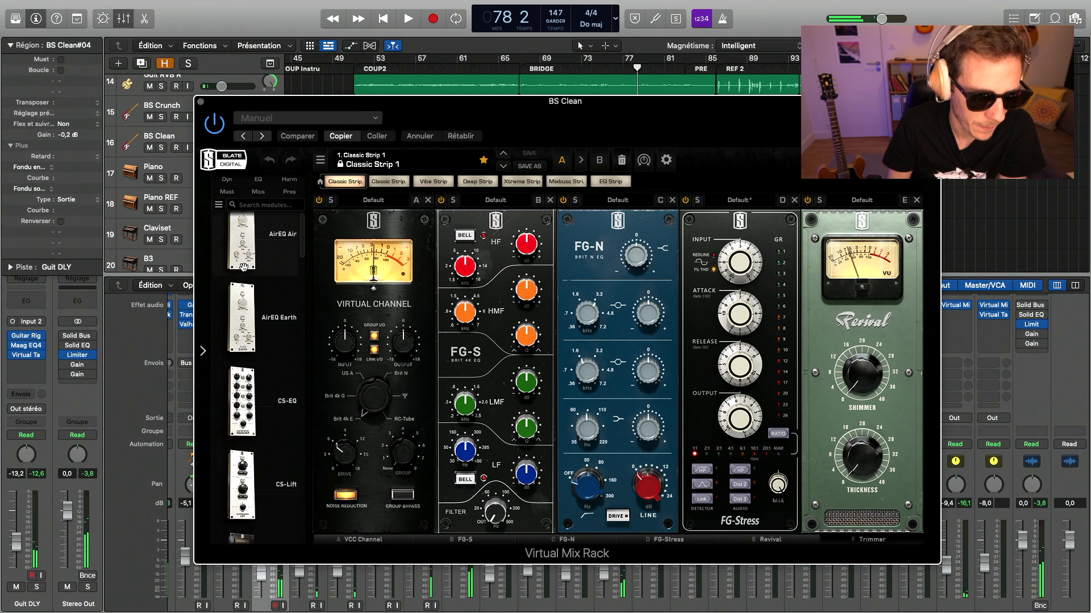
scroll(243, 267, "up", 5)
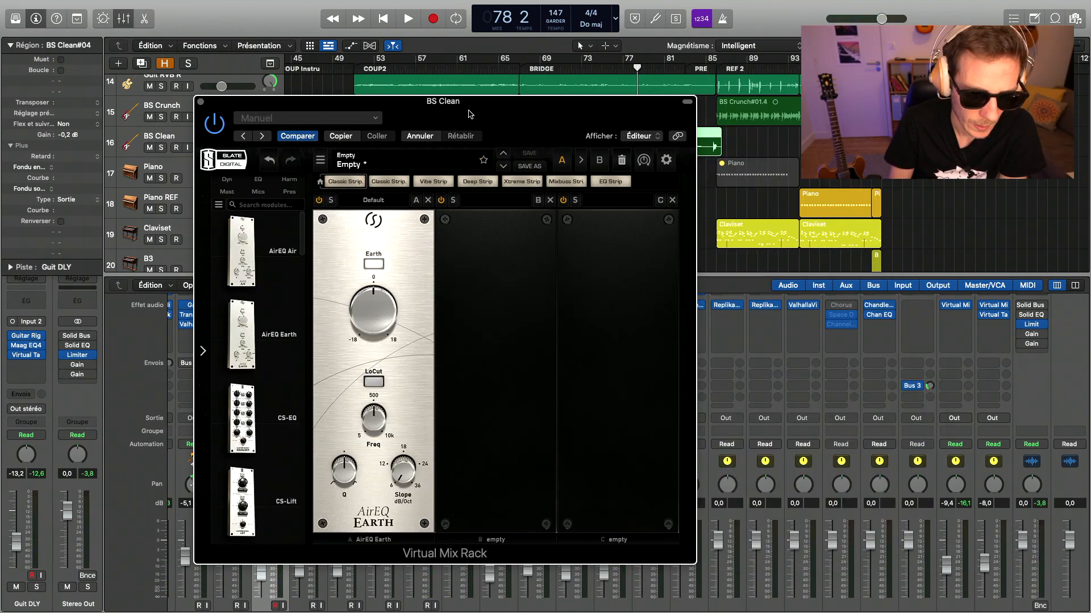
left_click_drag(469, 114, 681, 92)
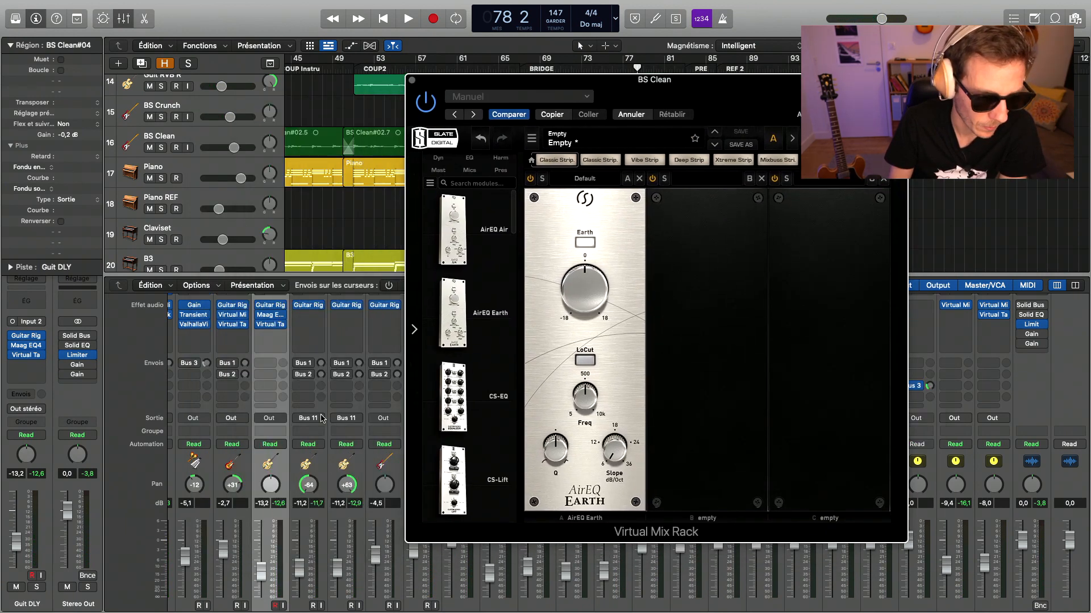
- Solo BS Clean and play the song to compare its Virtual Mix Rack switched on and off
scroll(265, 514, "down", 2)
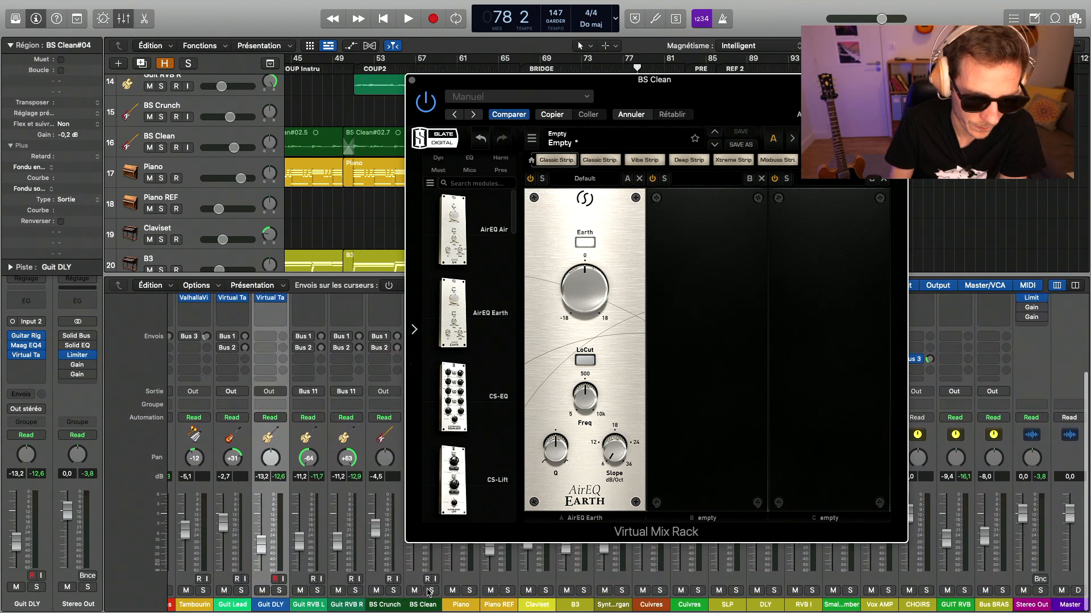
left_click(429, 591)
key("space")
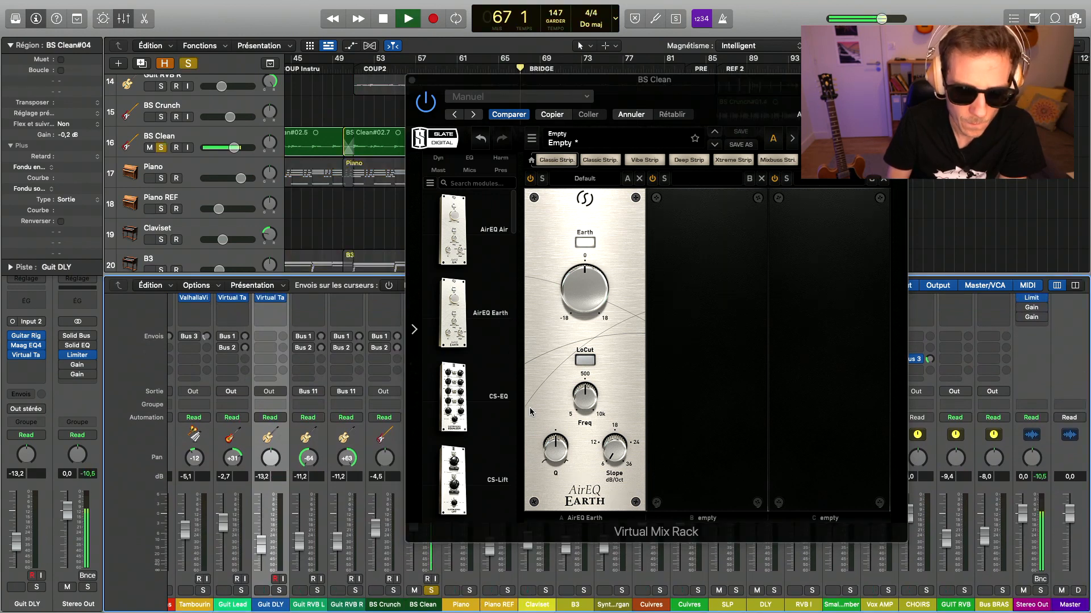
left_click(430, 108)
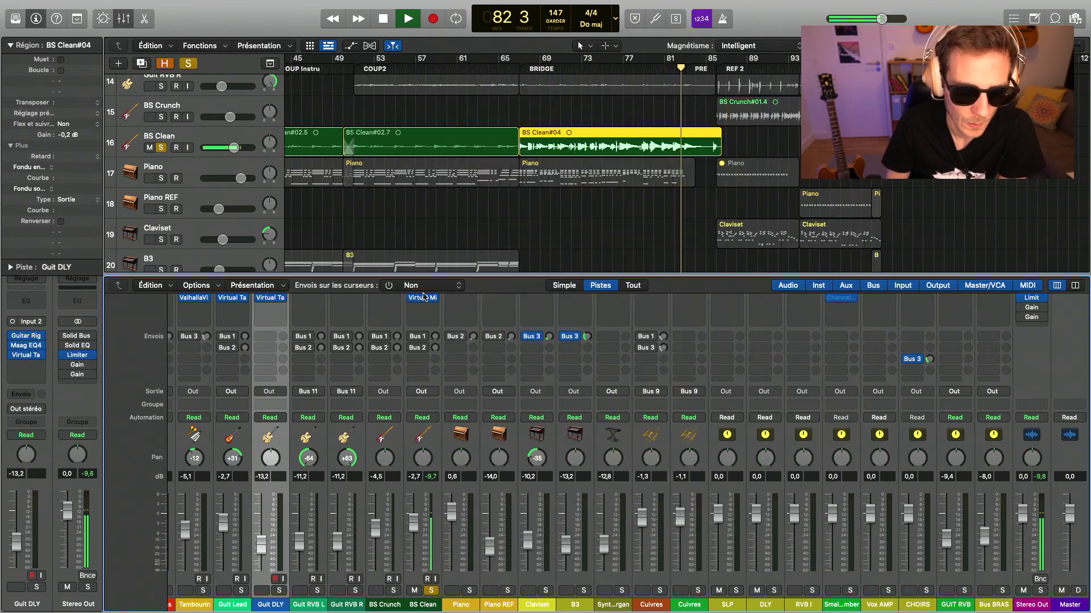
- Place an FG-116 Vintage compressor with a preset in the second slot of BS Clean's Virtual Mix Rack and unsolo the track
left_click(423, 297)
left_click_drag(617, 78, 396, 56)
left_click(216, 135)
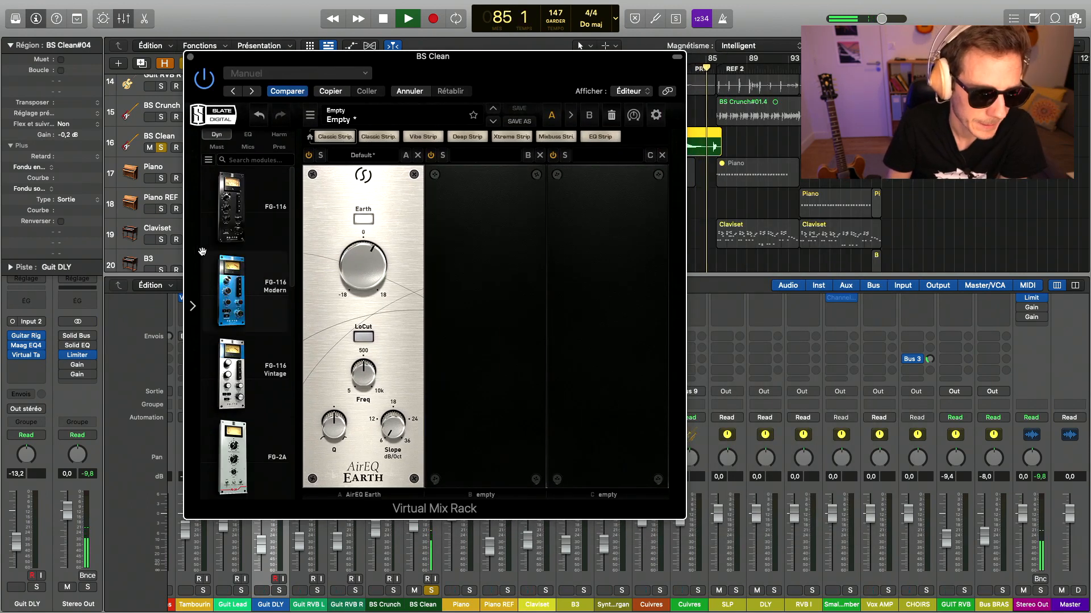
scroll(257, 402, "down", 3)
scroll(257, 402, "down", 5)
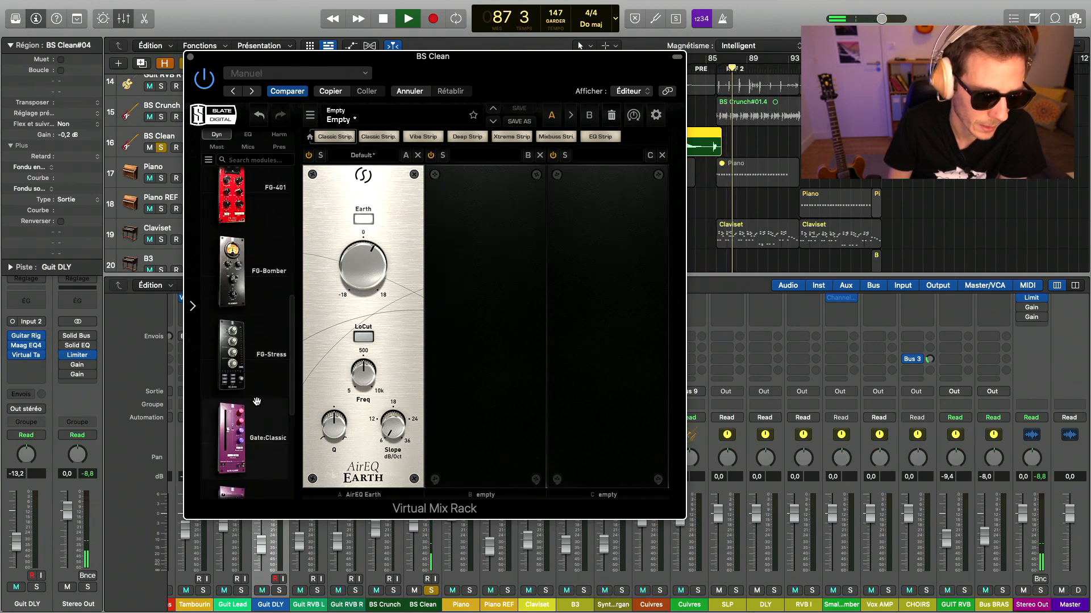
scroll(257, 401, "up", 8)
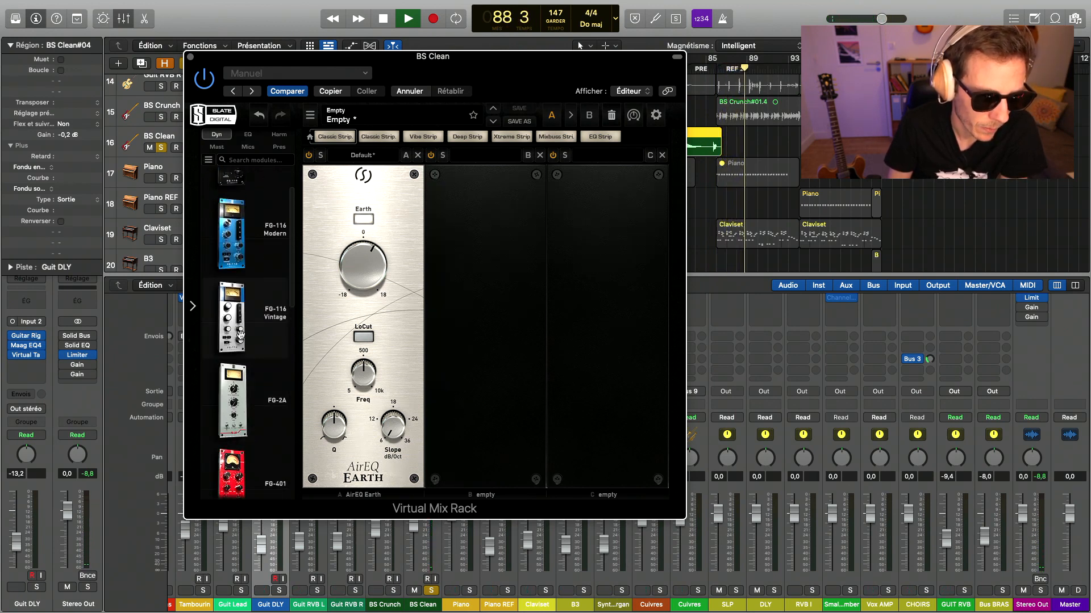
left_click_drag(232, 315, 515, 306)
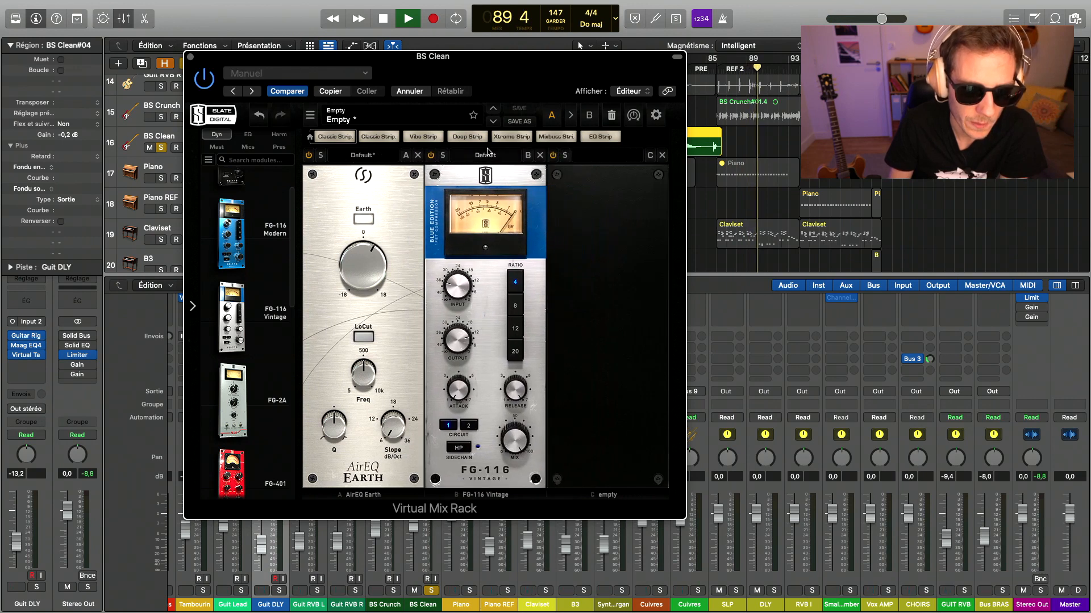
left_click(485, 155)
left_click(502, 285)
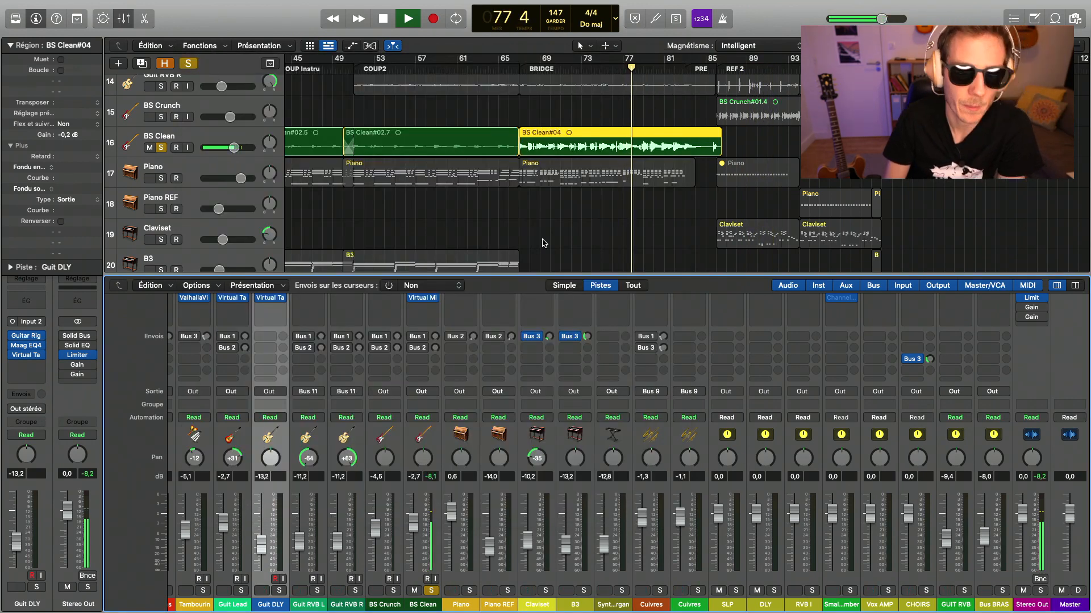
left_click(161, 149)
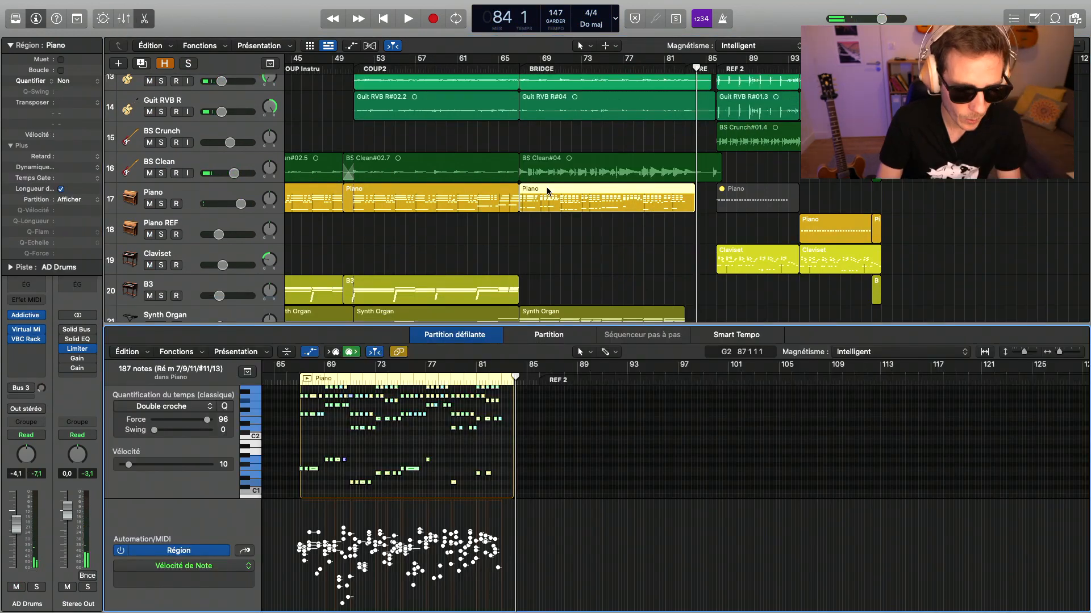
- Unmute the seven vocal tracks, from Verse to the last Back R, and set the cycle range over COUP 1
key("x")
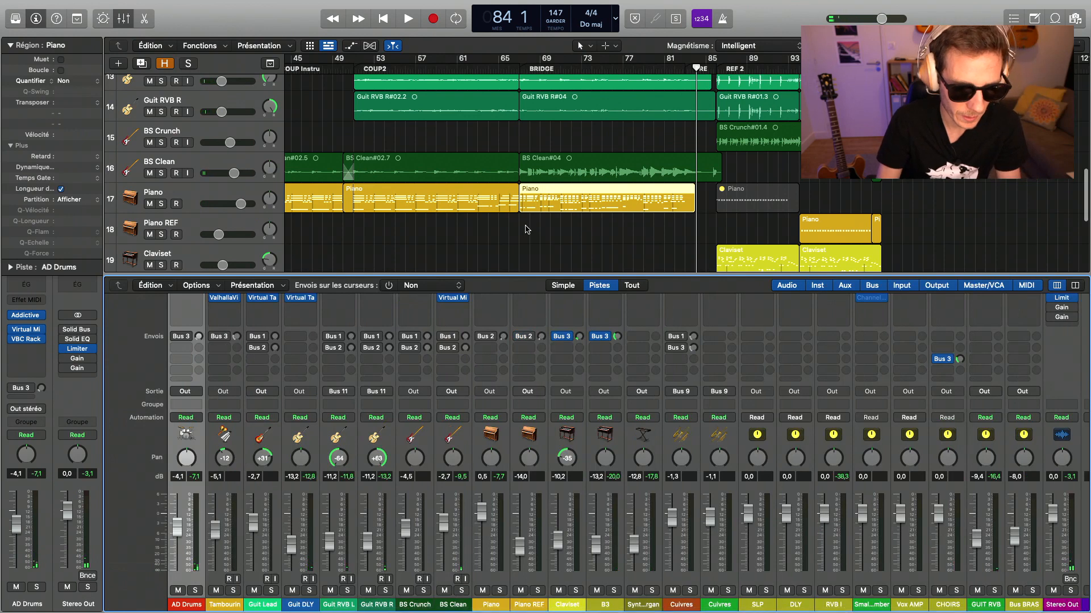
key("x")
scroll(527, 229, "up", 10)
scroll(527, 229, "left", 10)
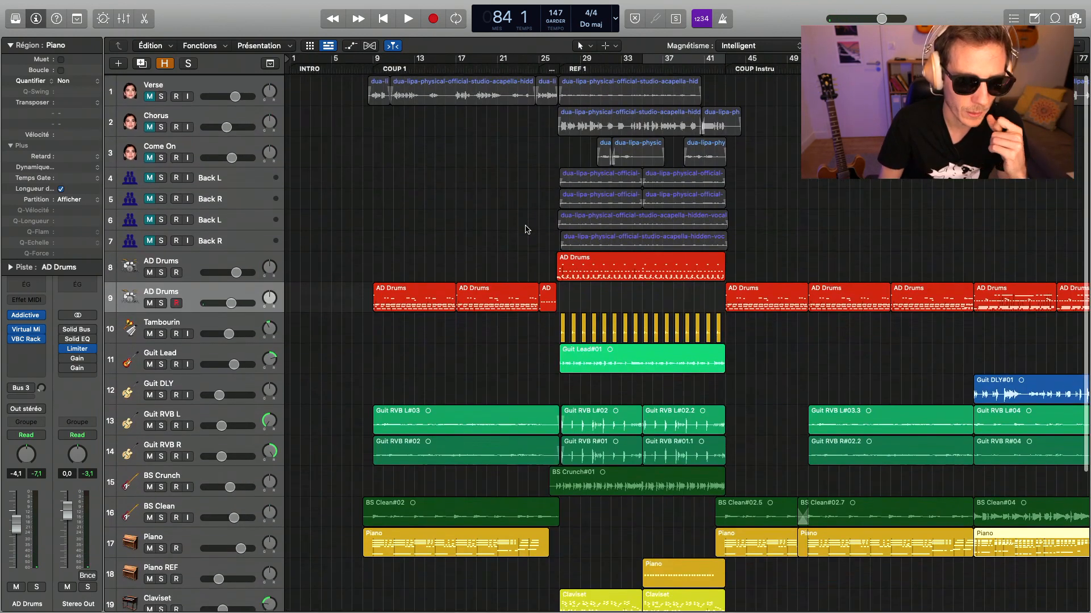
left_click_drag(150, 95, 148, 242)
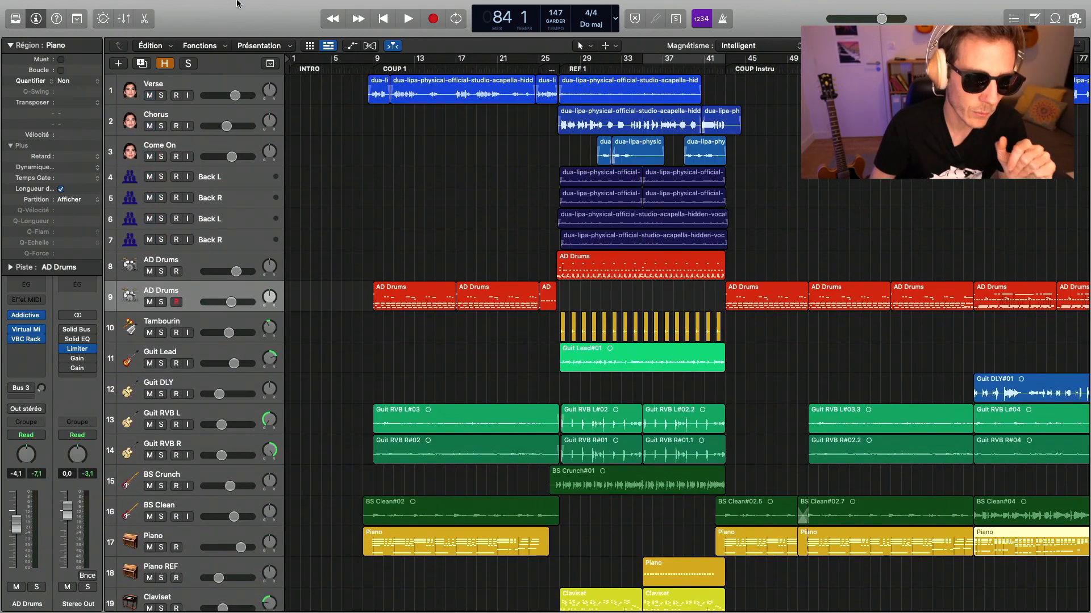
left_click_drag(374, 61, 559, 91)
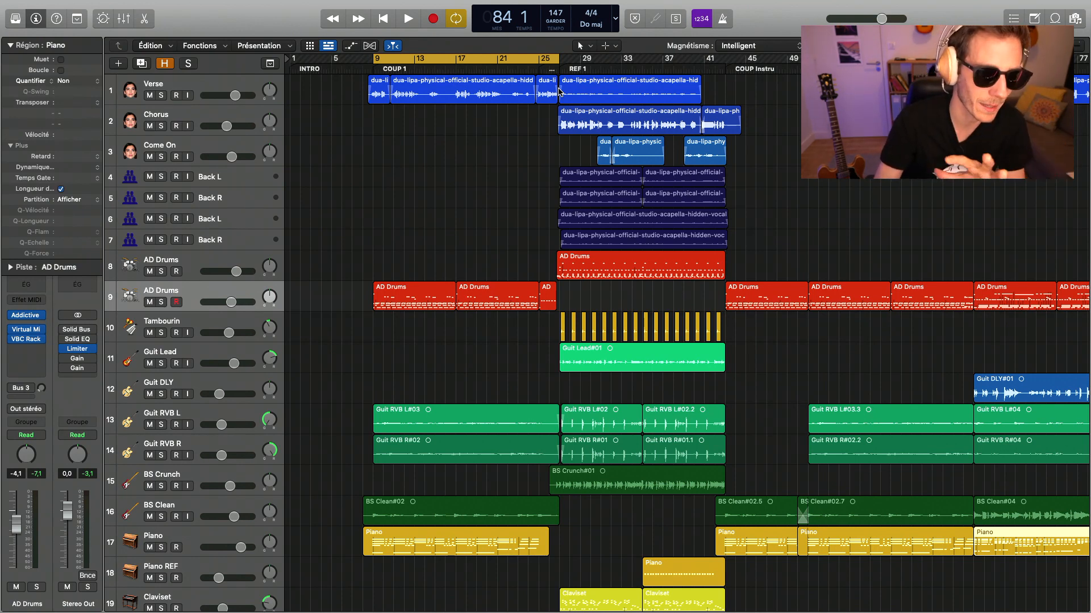
- Select the Verse track, collapse the region parameters and engage the LoCut band in its Eiosis AirEQ Premium
left_click(231, 85)
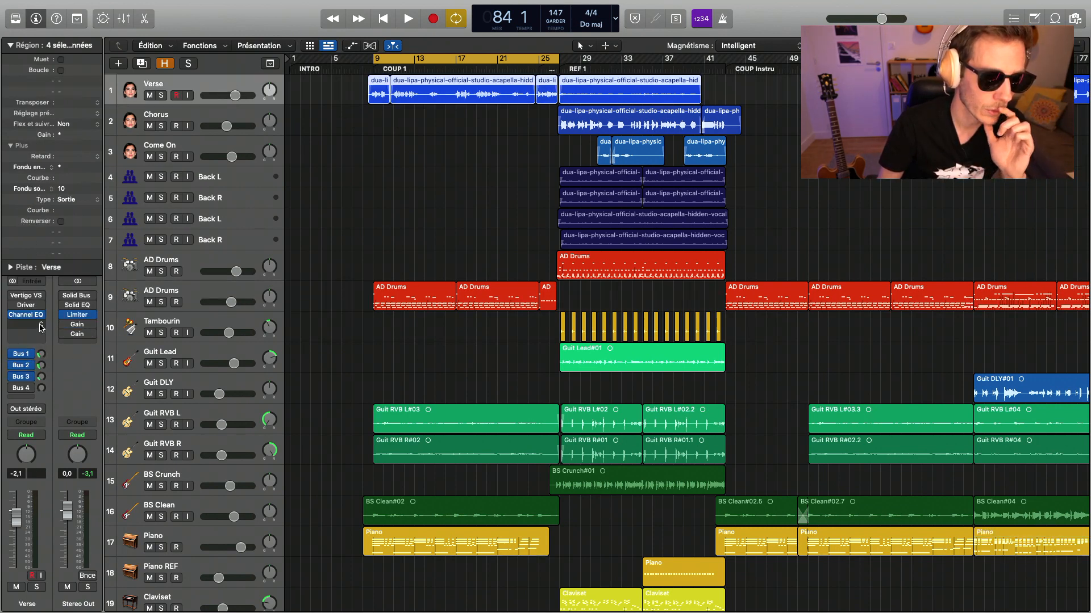
left_click(10, 45)
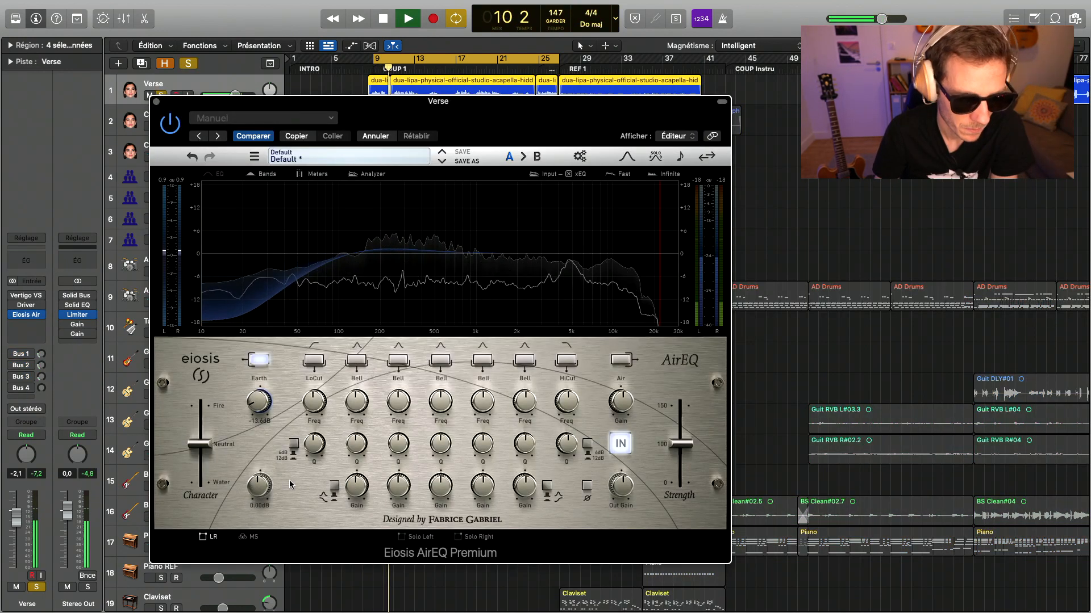
left_click(313, 363)
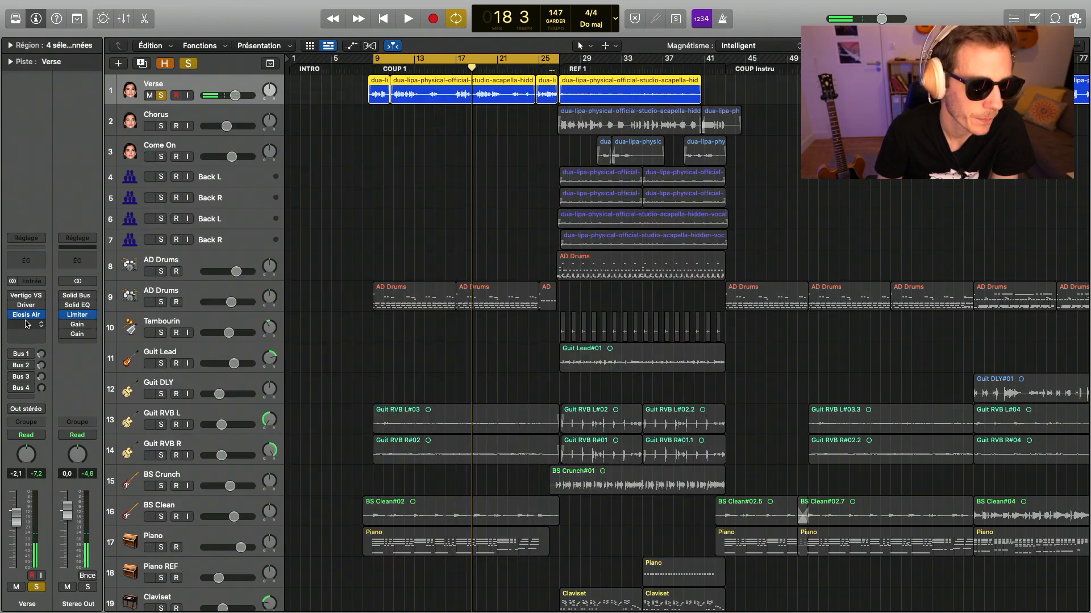
- Insert a stereo Virtual Mix Rack after Verse's AirEQ and raise the FG-N module's upper mid band gain during playback
left_click(26, 324)
mouse_move(37, 357)
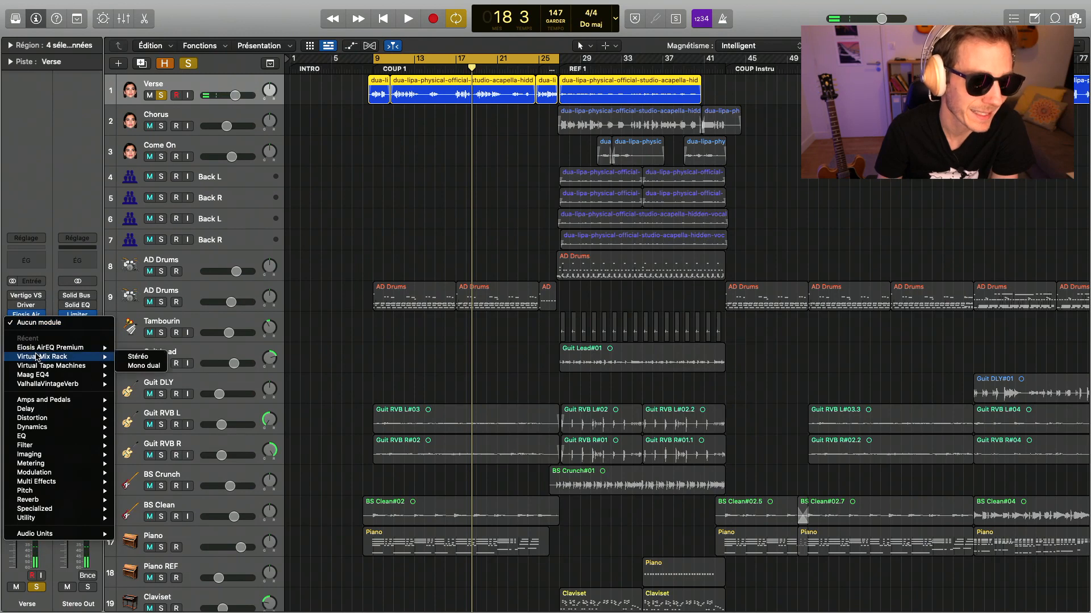
left_click(143, 359)
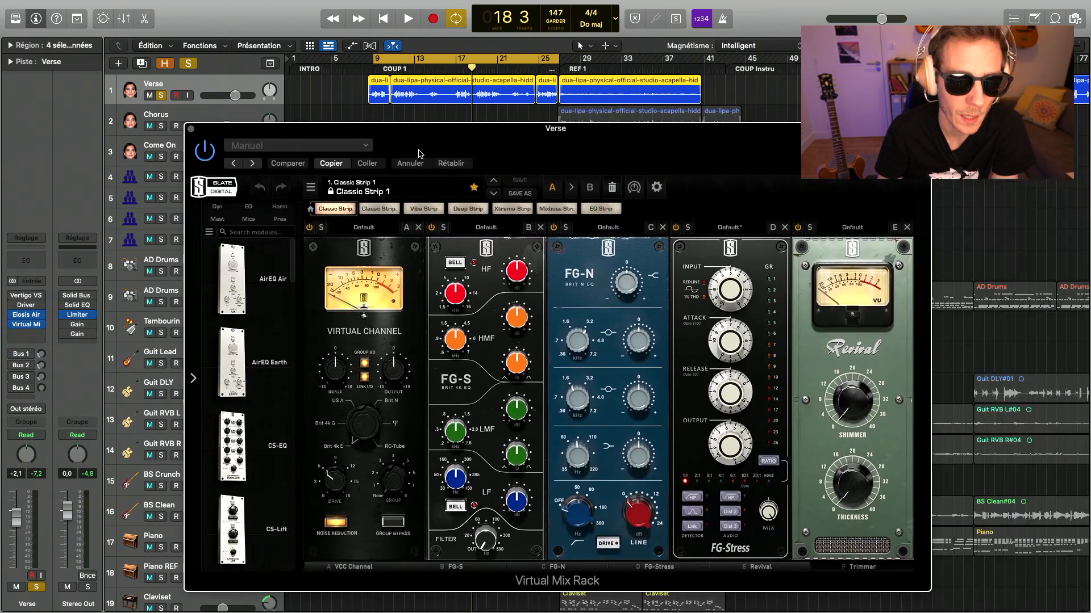
left_click_drag(420, 153, 368, 143)
key("space")
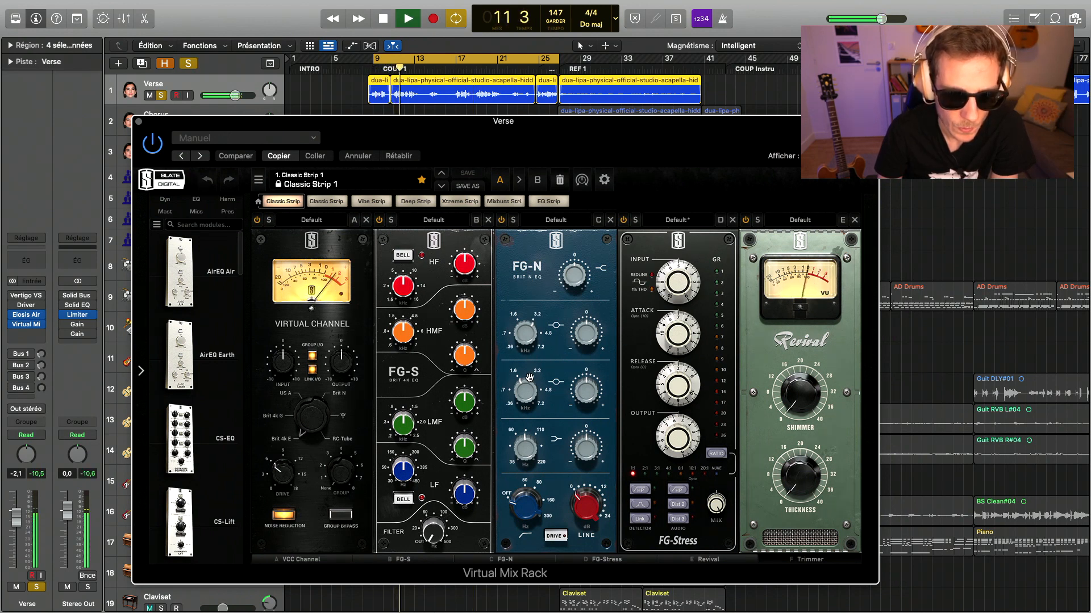
left_click_drag(594, 334, 592, 316)
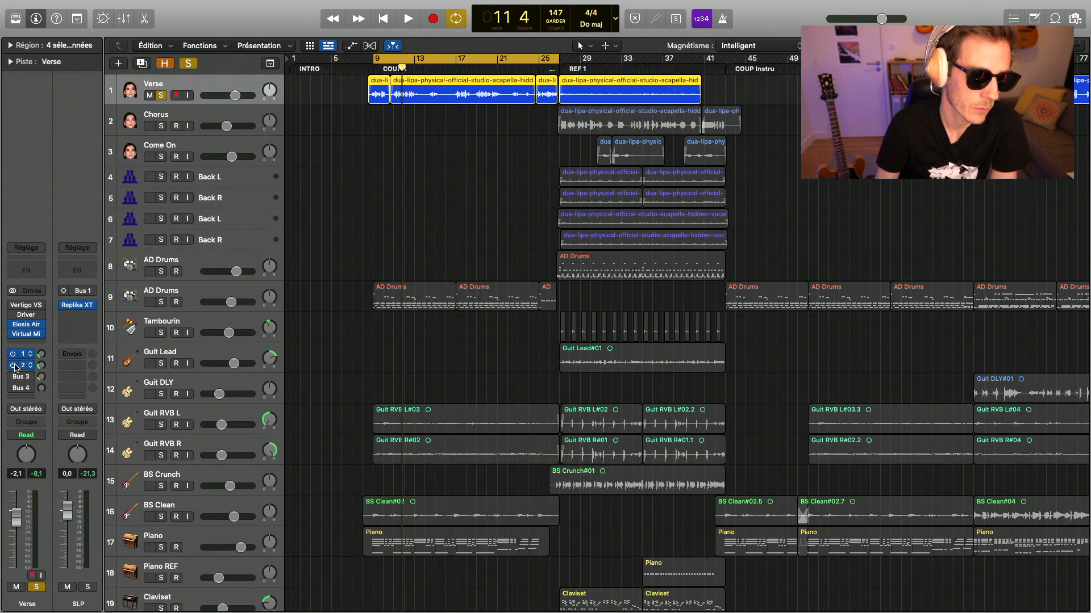
- Switch off Verse's Bus 2 delay send and raise the Decay of ValhallaVintageVerb on RVB I
left_click(15, 366)
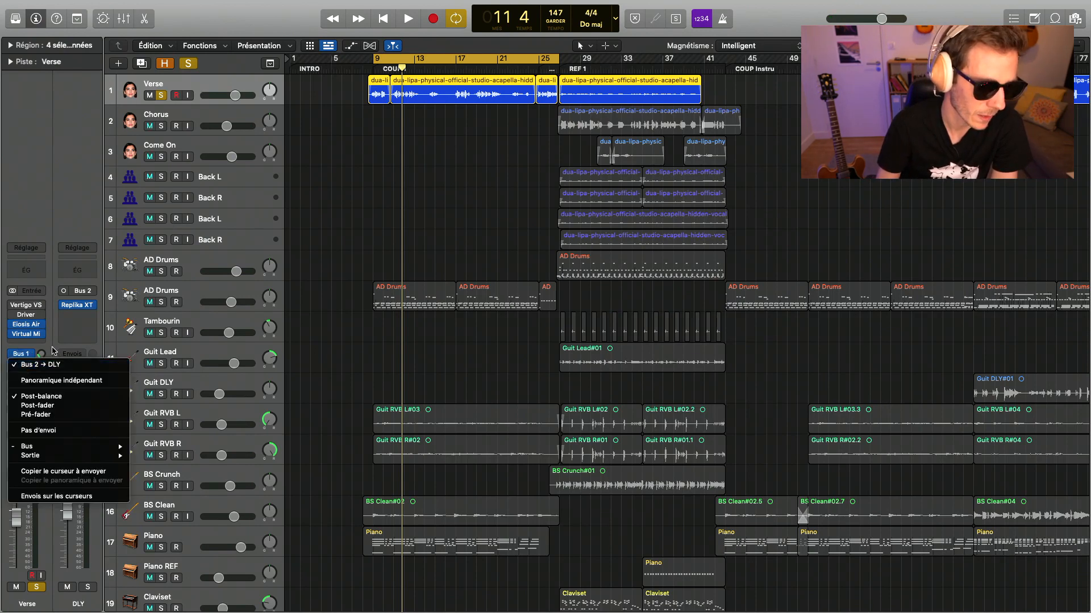
left_click(30, 367)
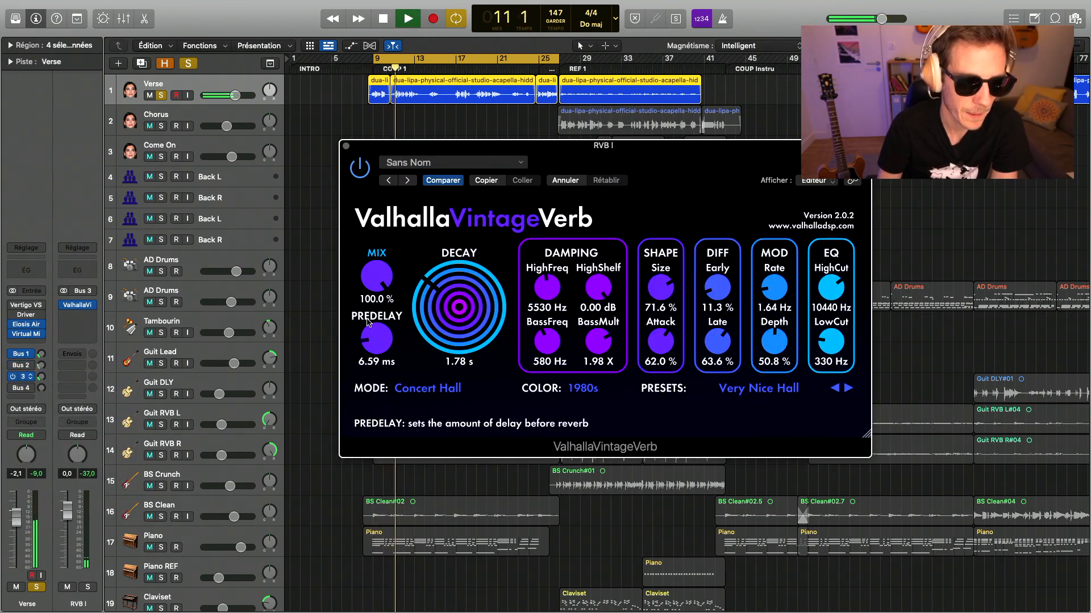
left_click_drag(449, 311, 449, 301)
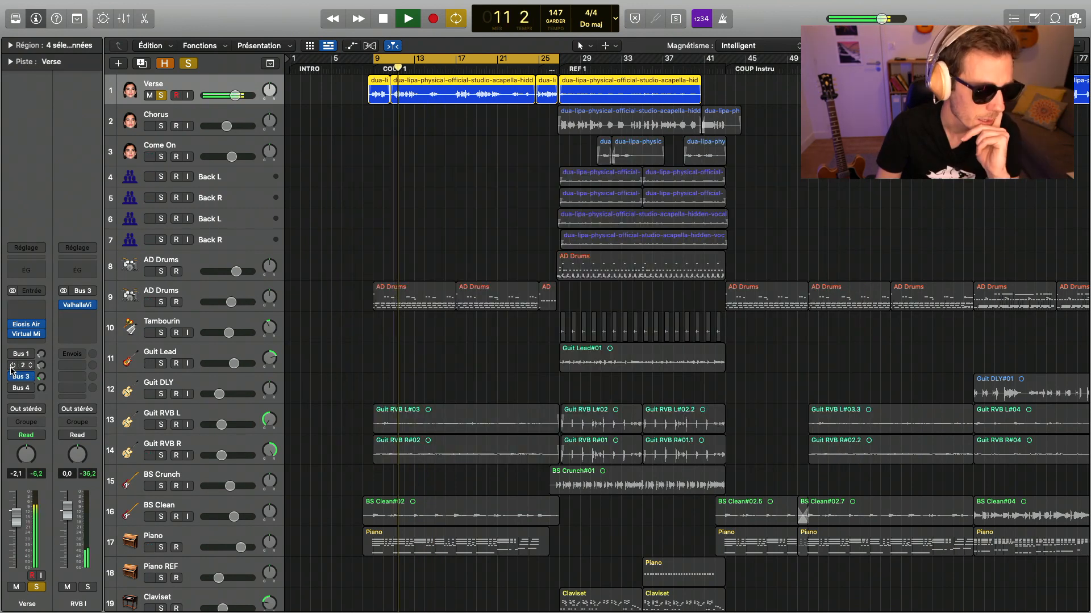
- Re-enable Verse's Bus 2 send, set the low cut of DLY's Replika XT to 331 Hz, adjust its HiCut and unsolo Verse
left_click(12, 367)
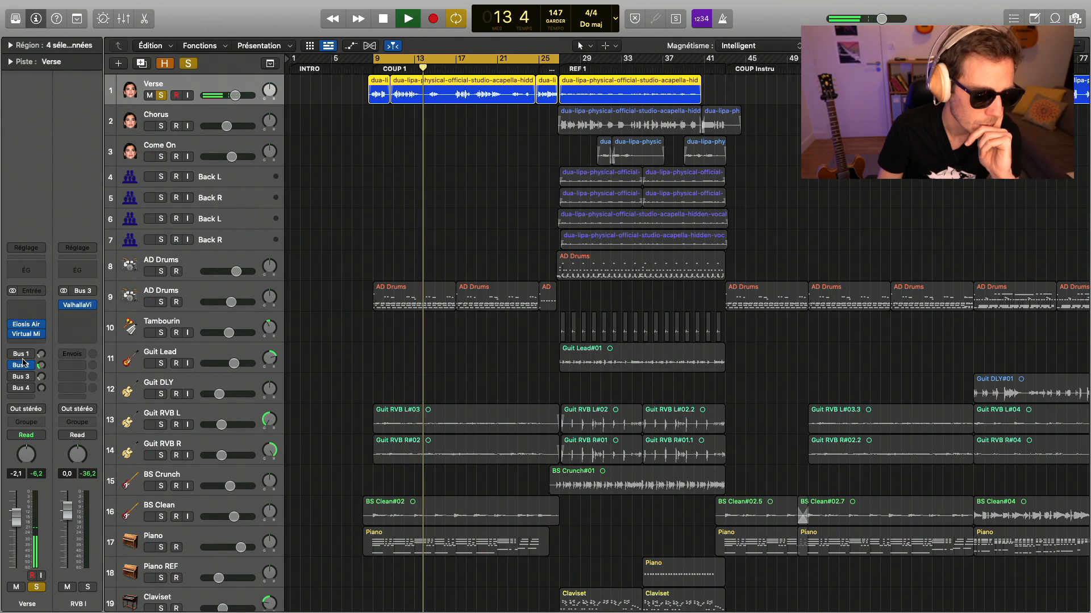
left_click(21, 365)
left_click(82, 307)
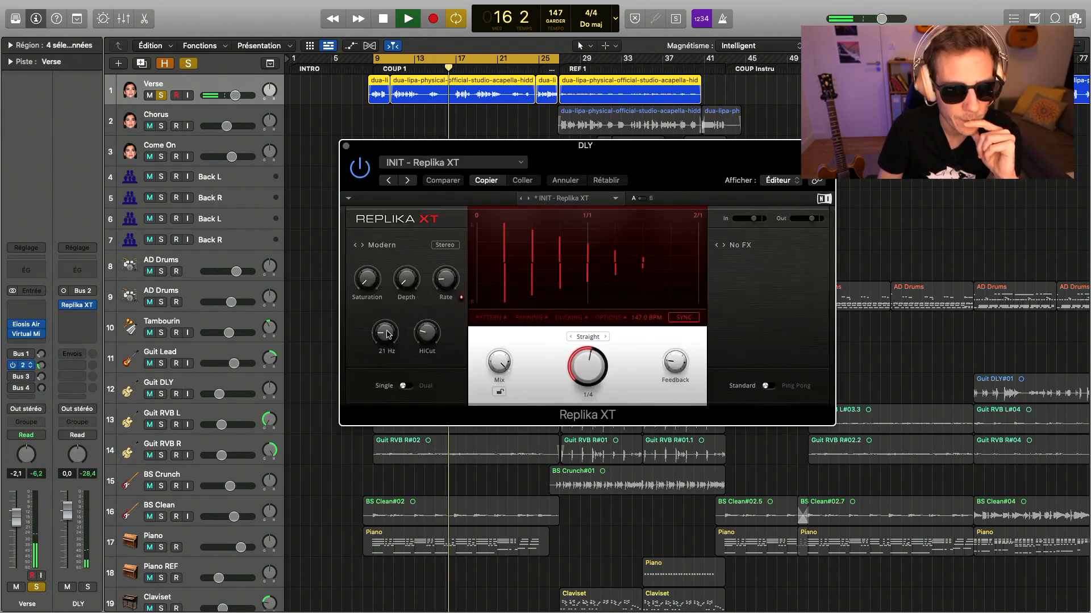
mouse_move(386, 333)
left_mouse_down()
mouse_move(385, 310)
mouse_move(385, 329)
left_mouse_up()
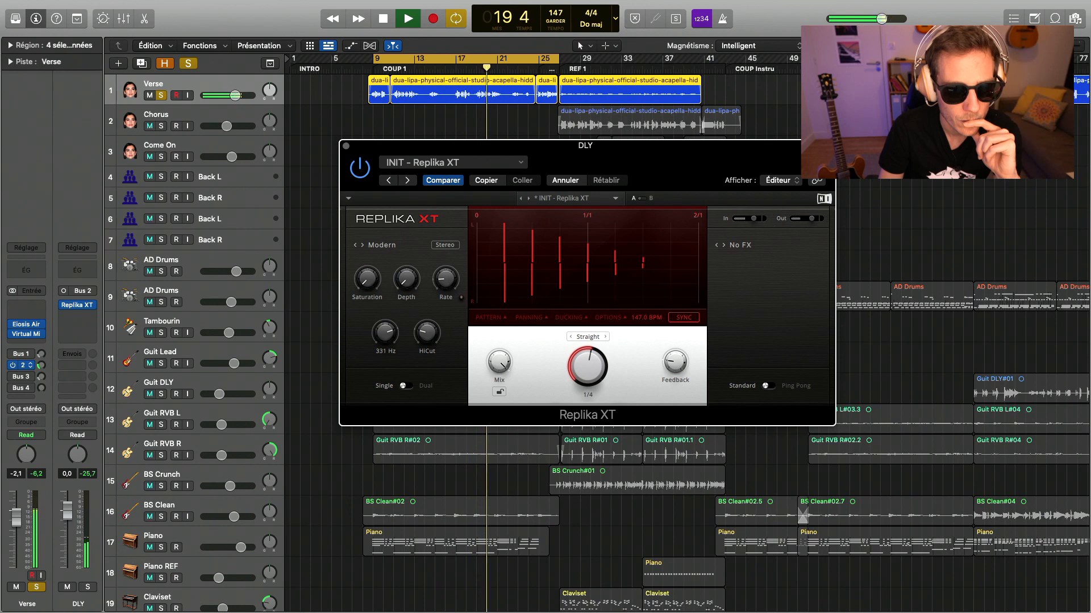
left_click_drag(431, 342, 430, 340)
left_click(160, 95)
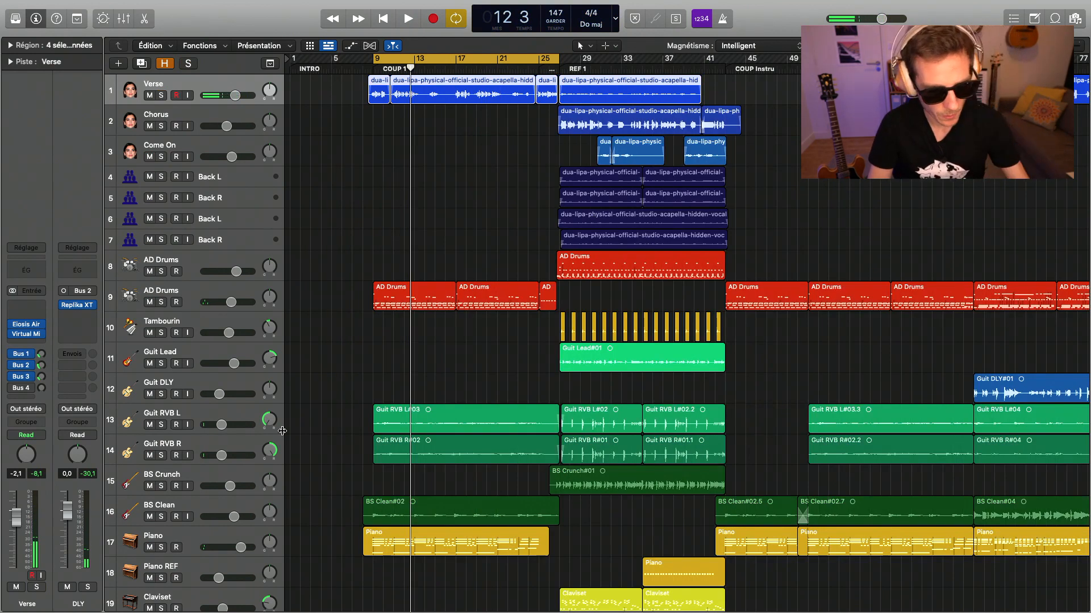
- Stop playback to review the mixer, reselect the Verse track and move the cycle range to REF 1
key("x")
key("space")
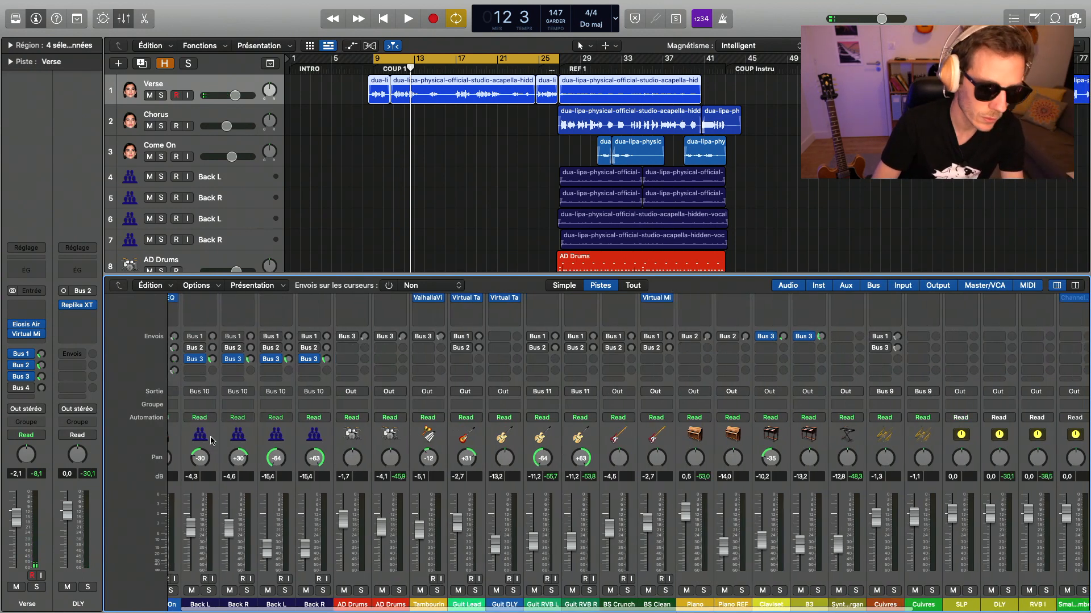
key("x")
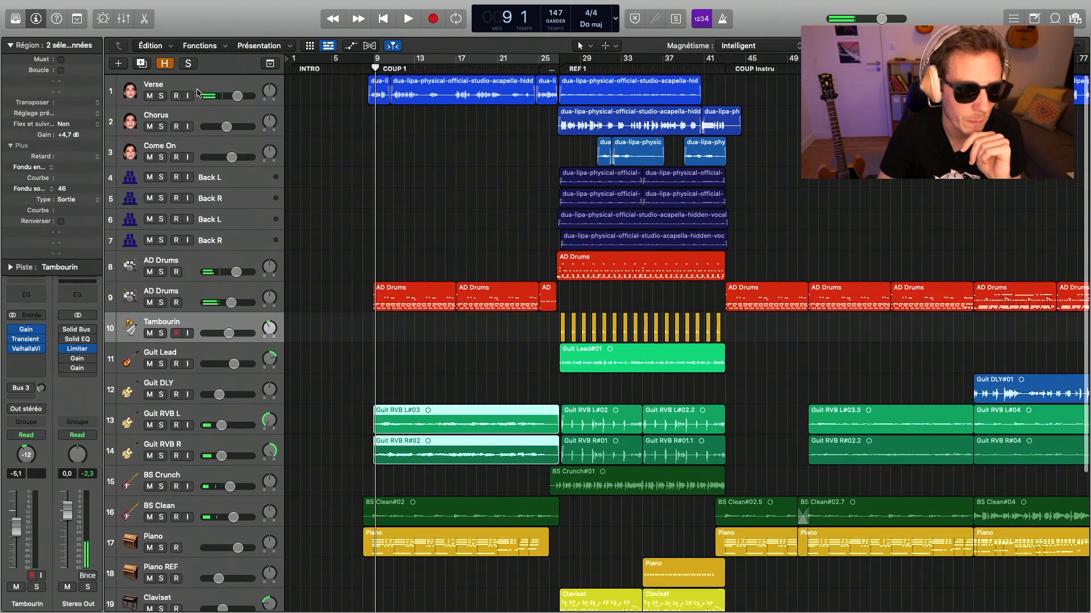
left_click(196, 86)
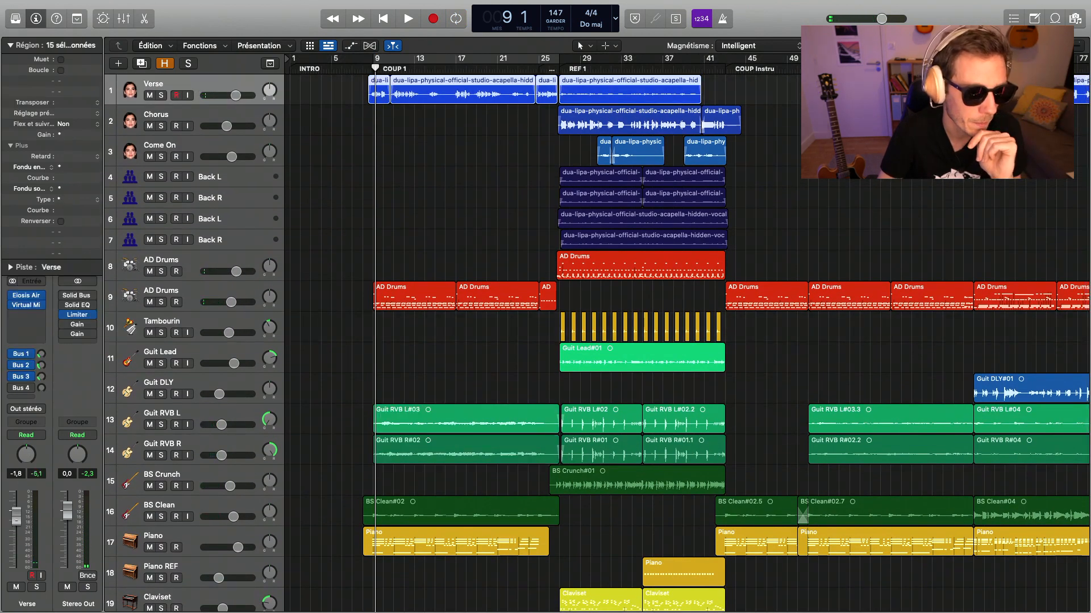
left_click_drag(561, 60, 725, 60)
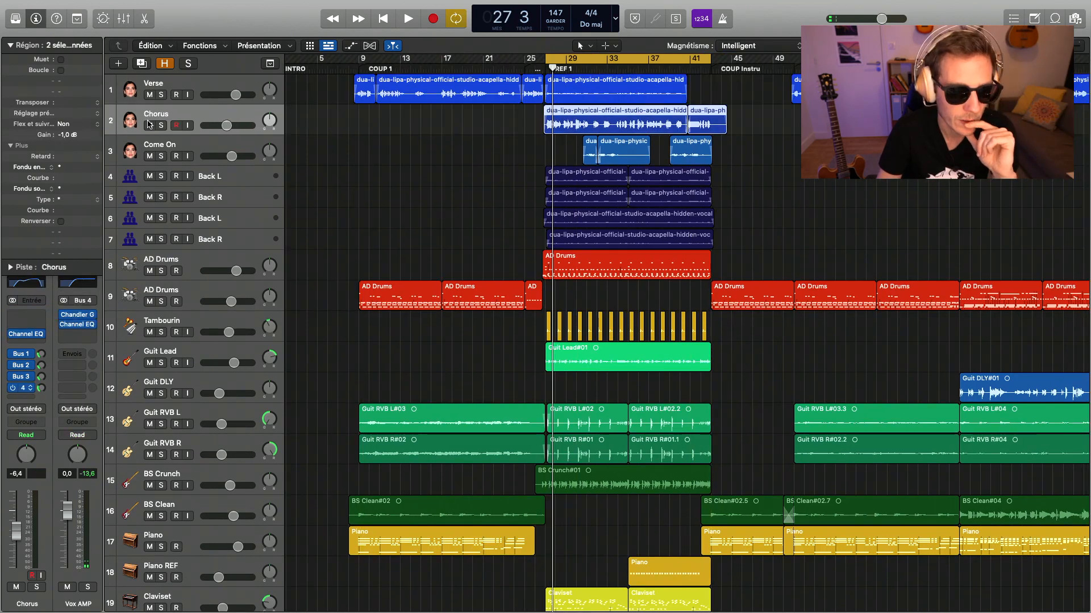
- Raise Chorus's Bus 4 and Bus 1 sends while the track plays soloed over REF 1, and unsolo it
left_click(161, 126)
key("space")
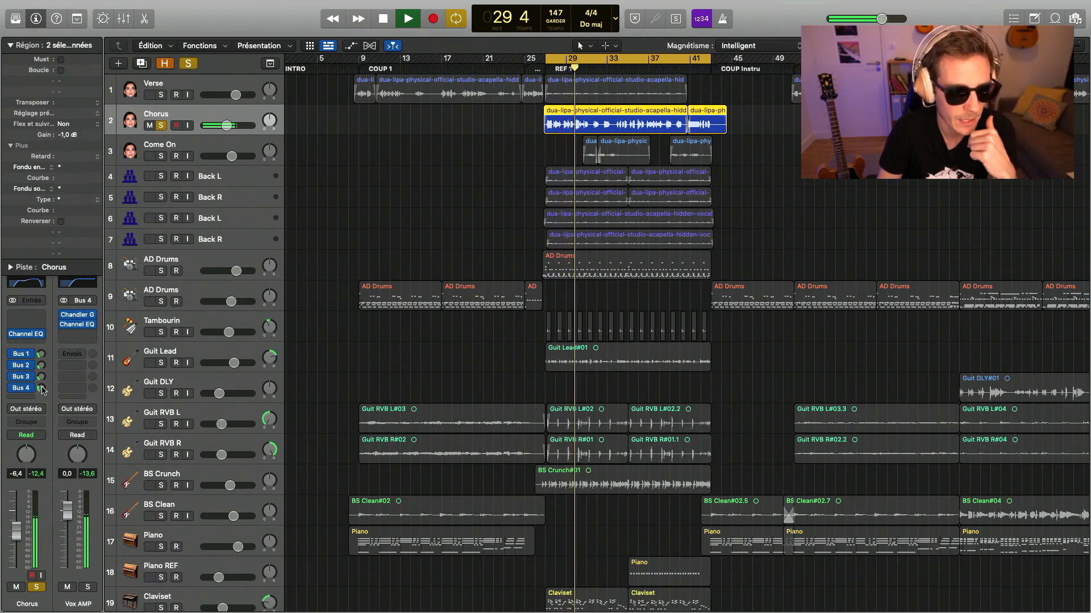
left_click_drag(43, 383, 44, 378)
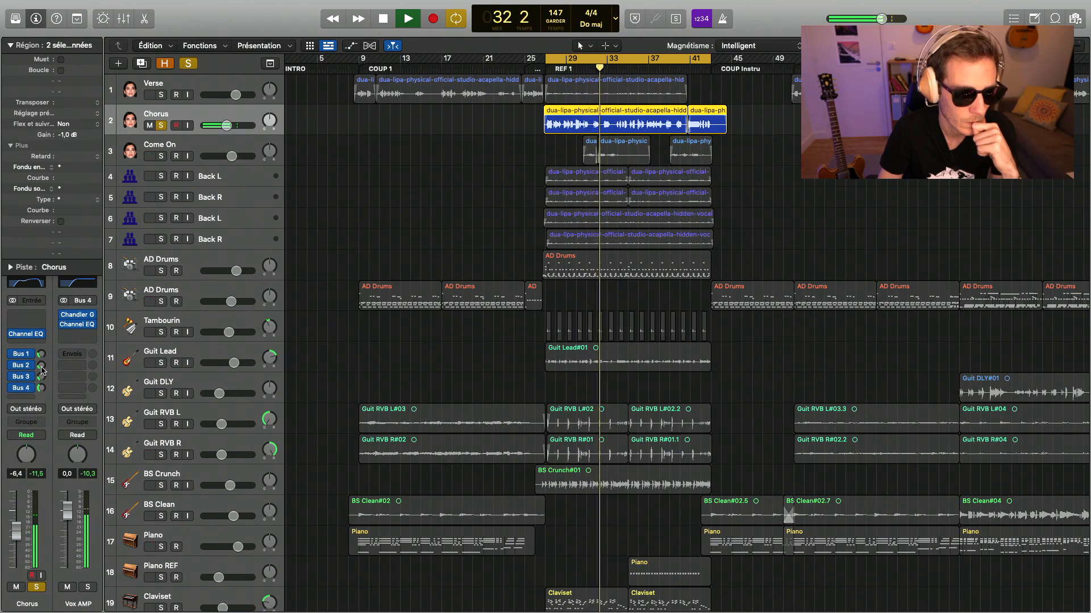
left_click_drag(42, 356, 42, 343)
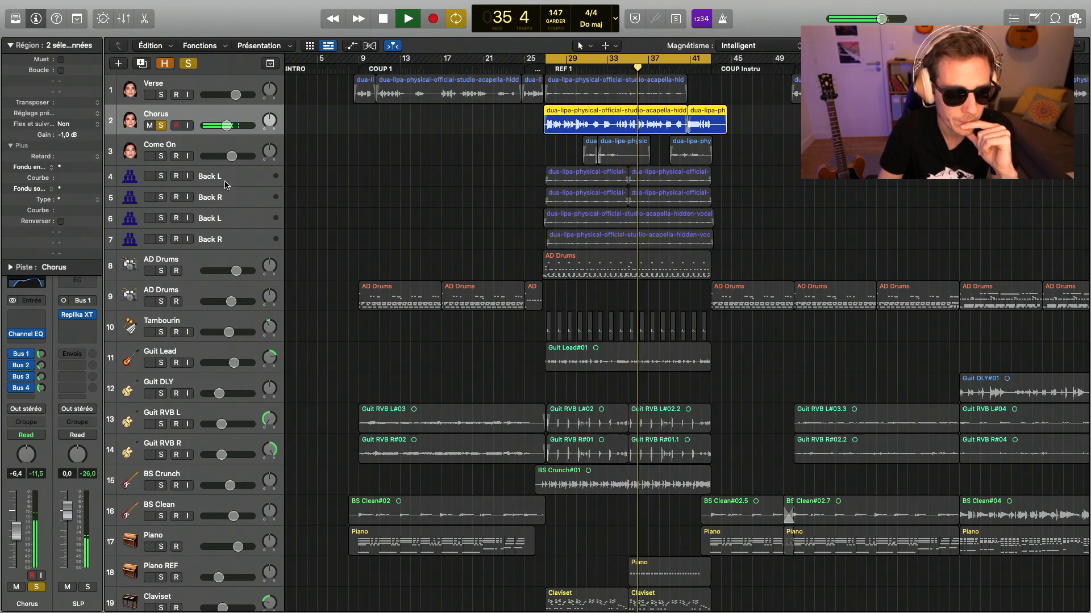
left_click(161, 126)
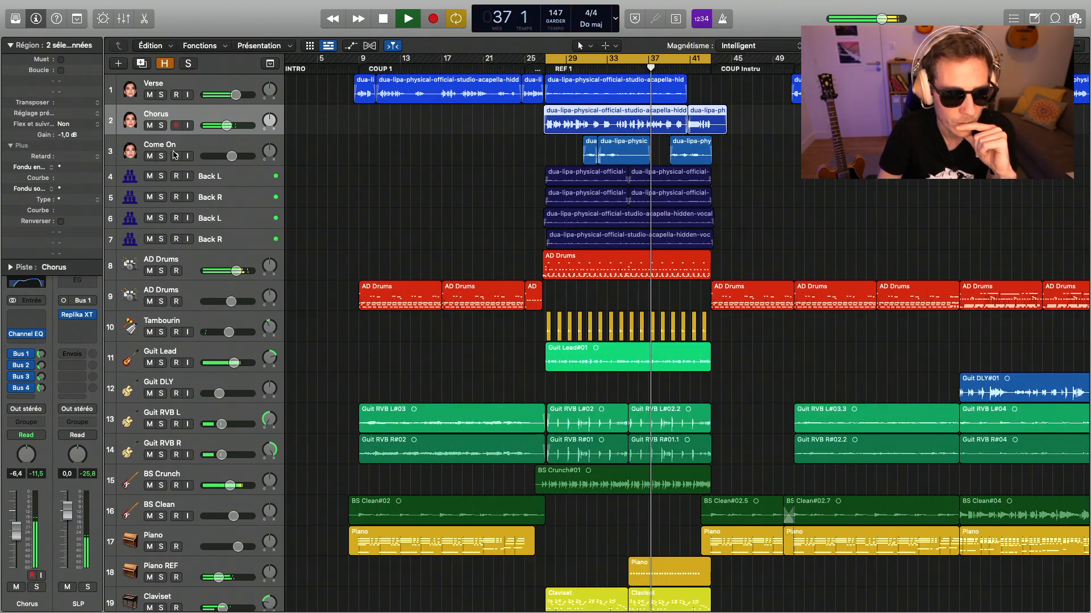
- Lower the Chorus track's volume to -11.4 dB while REF 1 plays and stop playback
left_click_drag(227, 126, 221, 126)
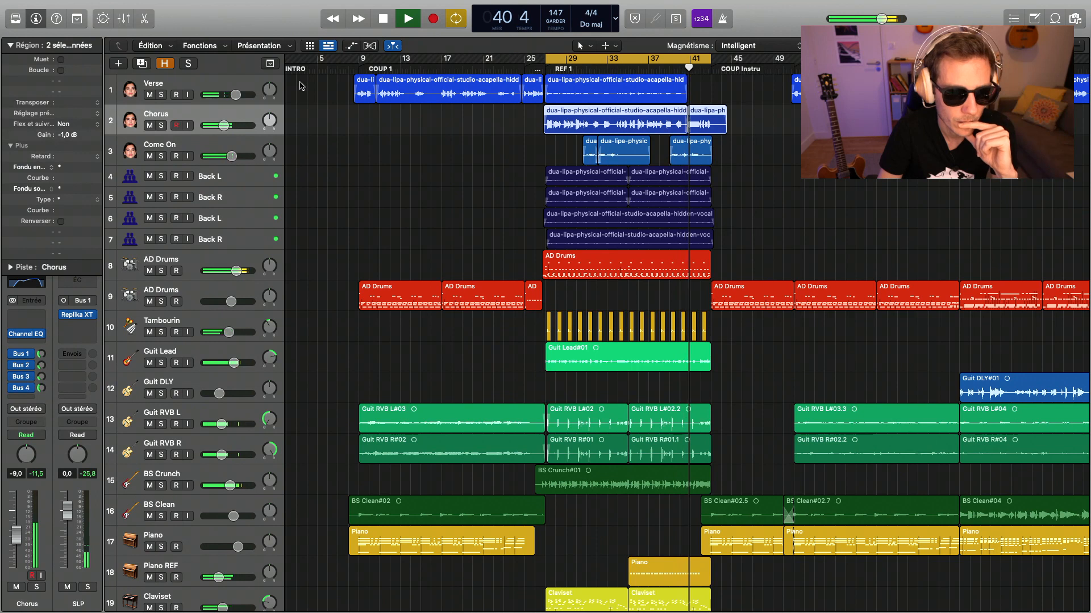
left_click_drag(221, 125, 218, 129)
key("space")
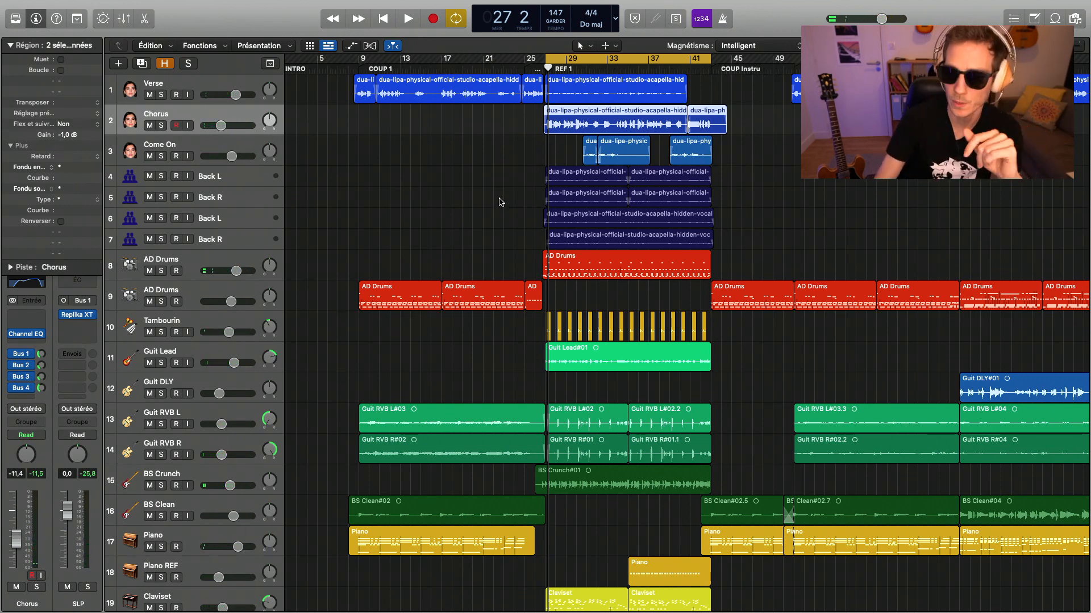
- Solo the four Back tracks and insert Virtual Tape Machines on the CHOIRS bus with its input at +11.4 dB
left_click_drag(308, 592, 199, 590)
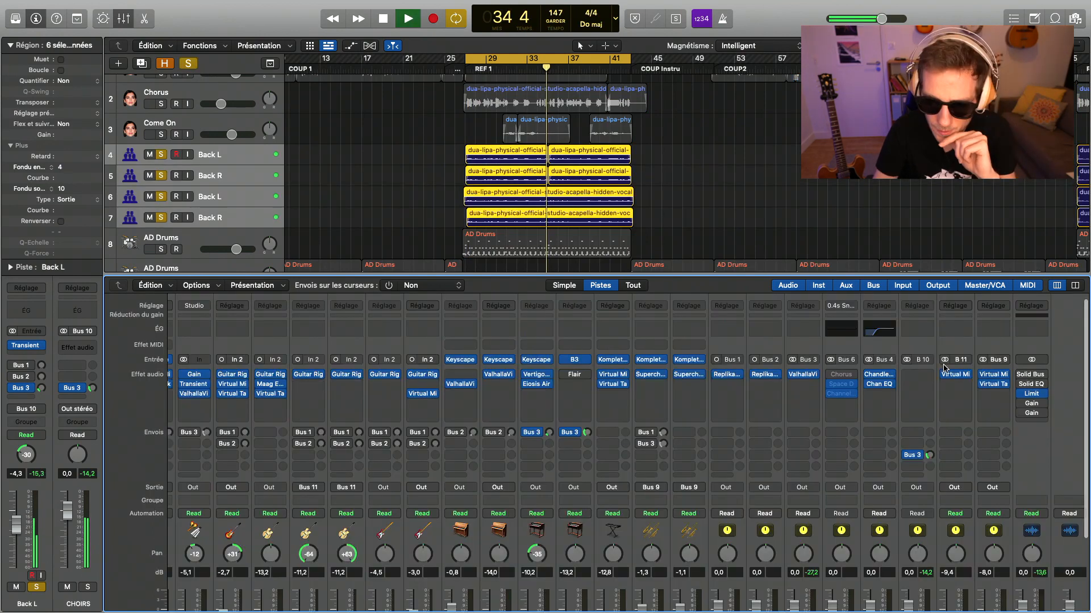
key("space")
left_click(926, 377)
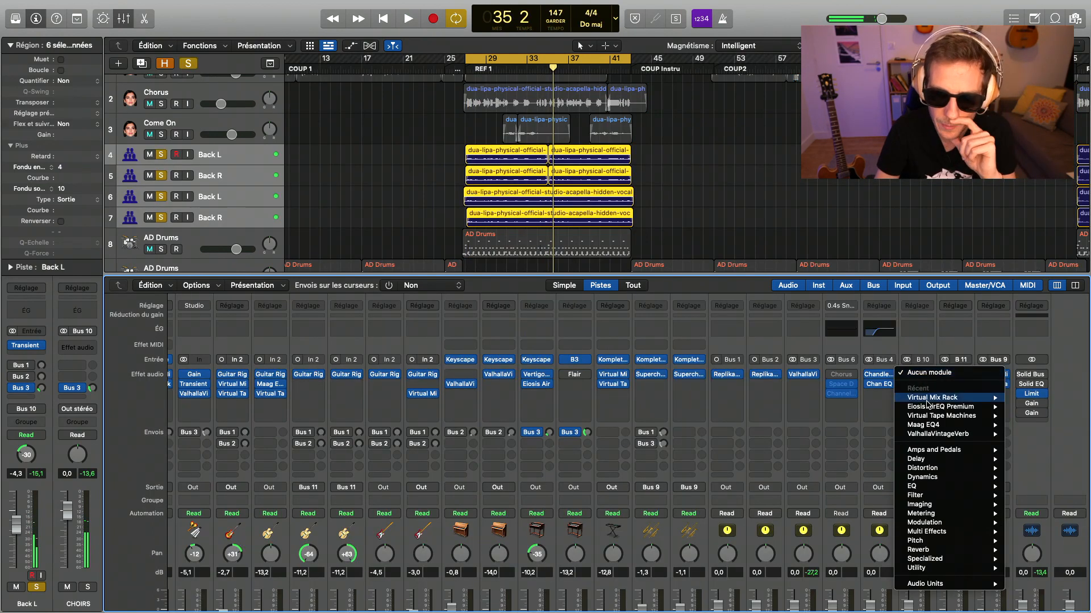
mouse_move(928, 418)
left_click(1028, 415)
left_click_drag(562, 156, 267, 110)
mouse_move(239, 249)
left_mouse_down()
mouse_move(236, 212)
mouse_move(252, 235)
left_mouse_up()
key("space")
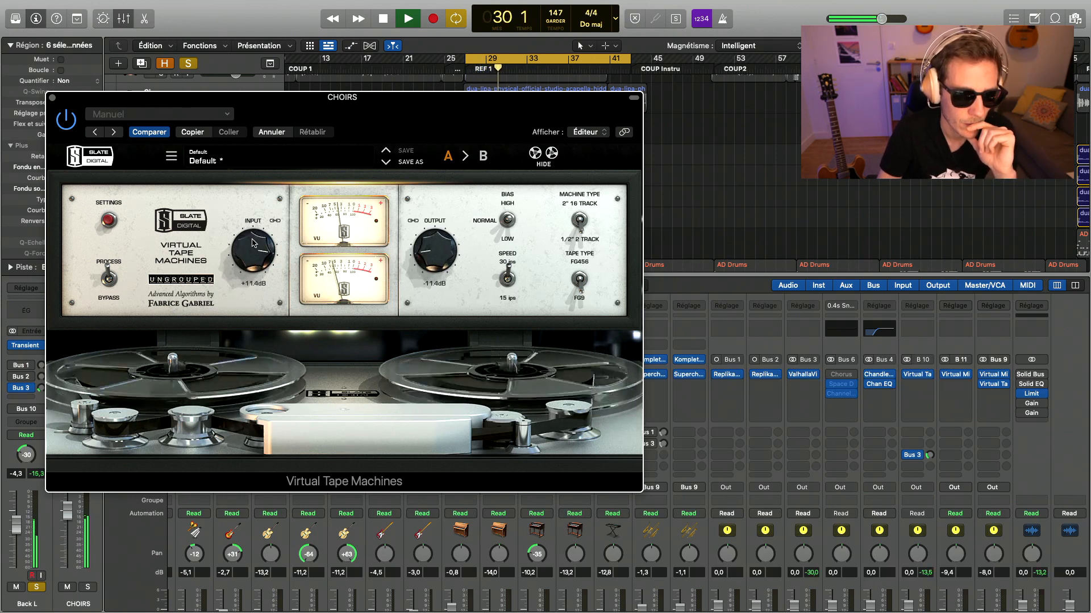
key("space")
- Try Virtual Mix Rack on CHOIRS with only a VCC Channel at +11.5 dB input, and toggle the module to compare
left_click_drag(916, 278, 916, 286)
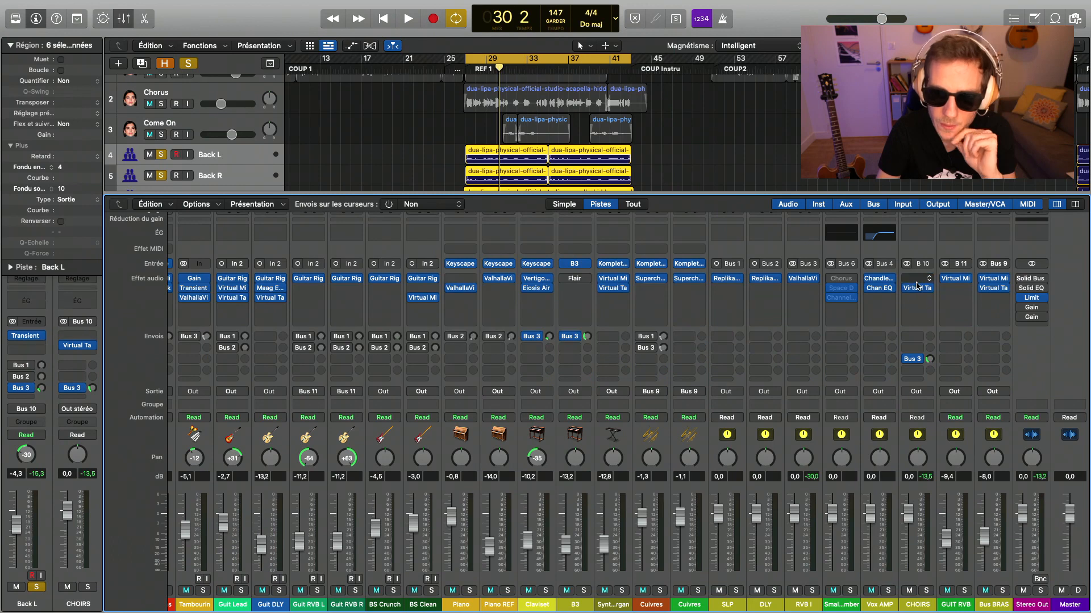
left_click(916, 281)
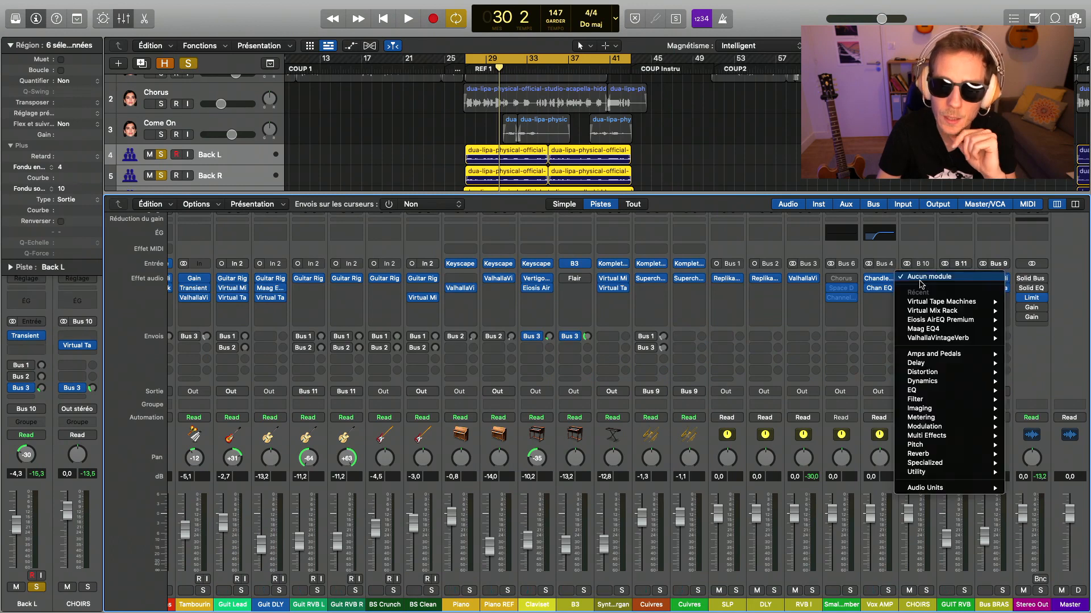
mouse_move(935, 311)
left_click(1028, 311)
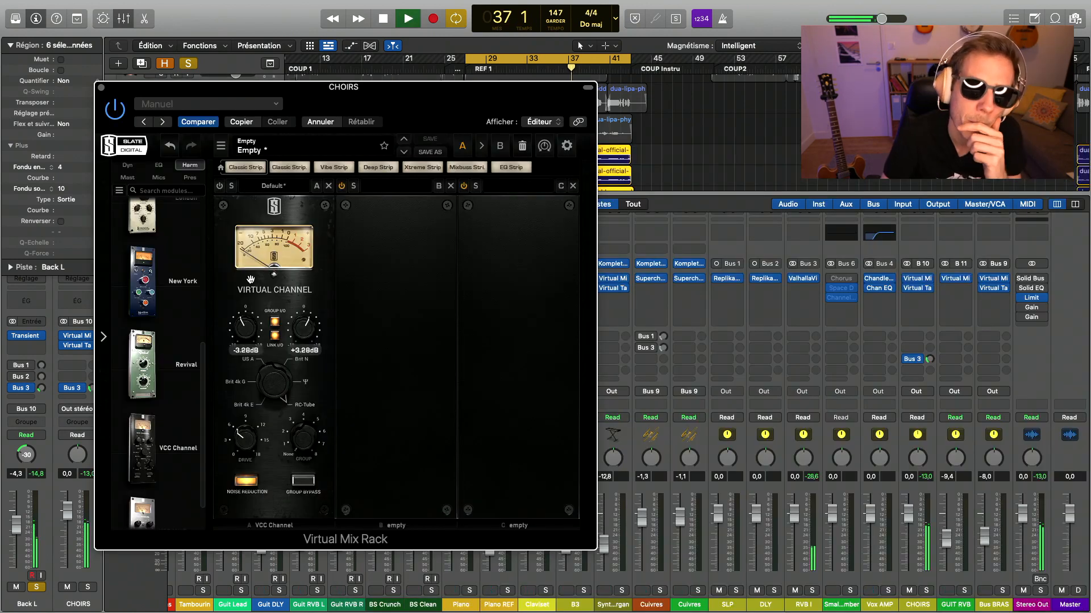
left_click_drag(251, 279, 249, 230)
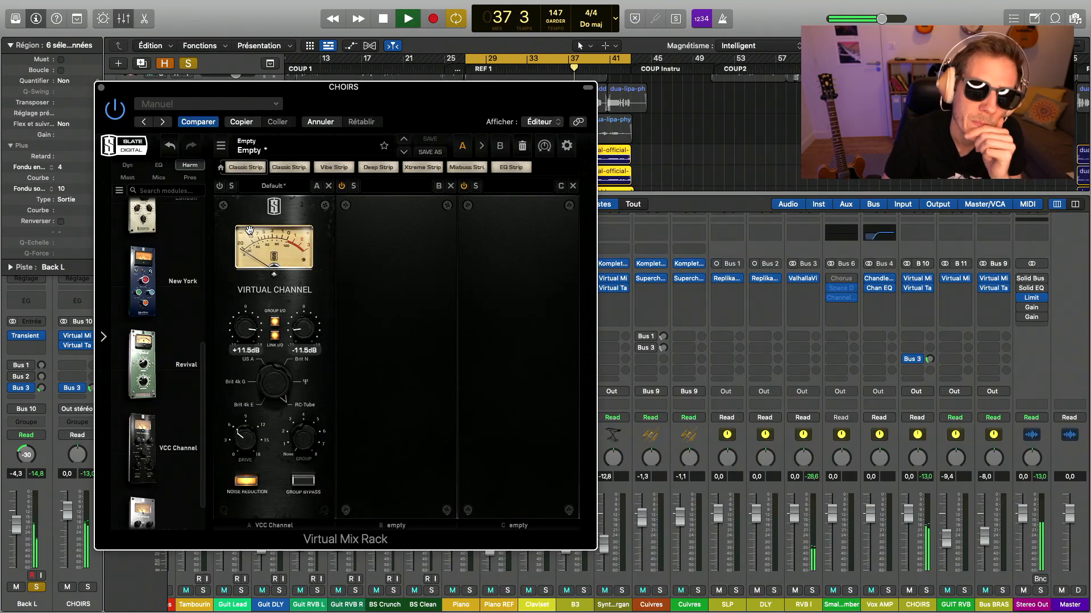
left_click(220, 186)
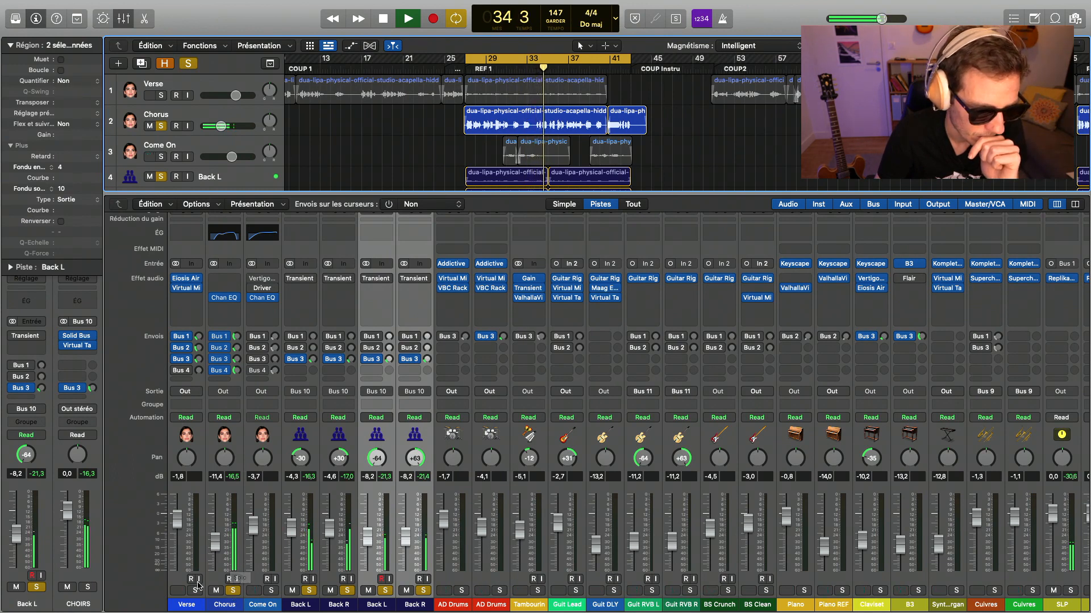
- Adjust the drive boost of Chandler GAV19T on the soloed Vox AMP bus during playback and close the plug-in
left_click(238, 575)
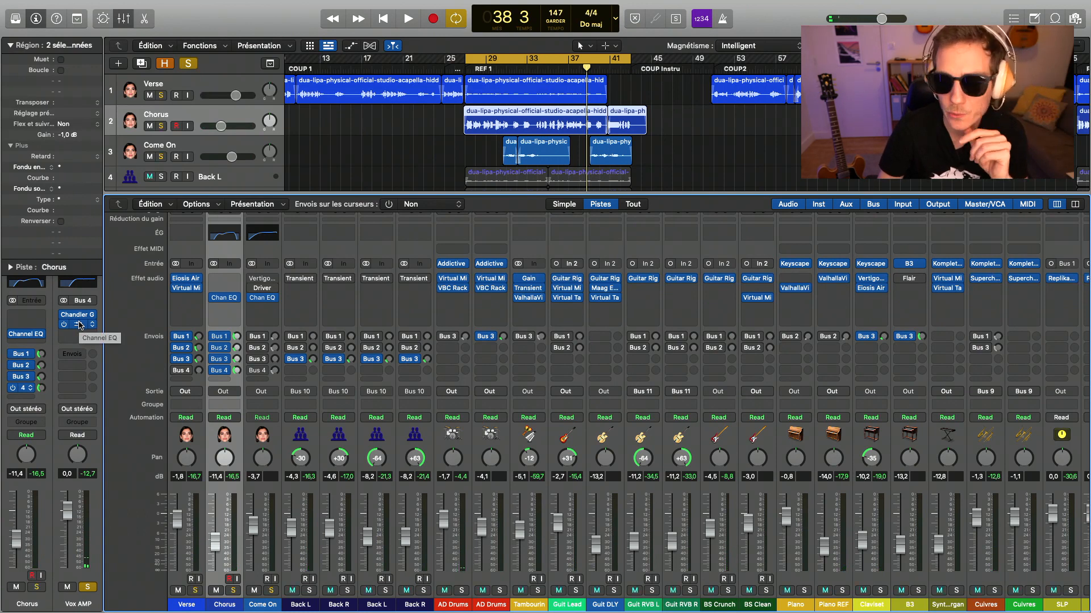
left_click(79, 322)
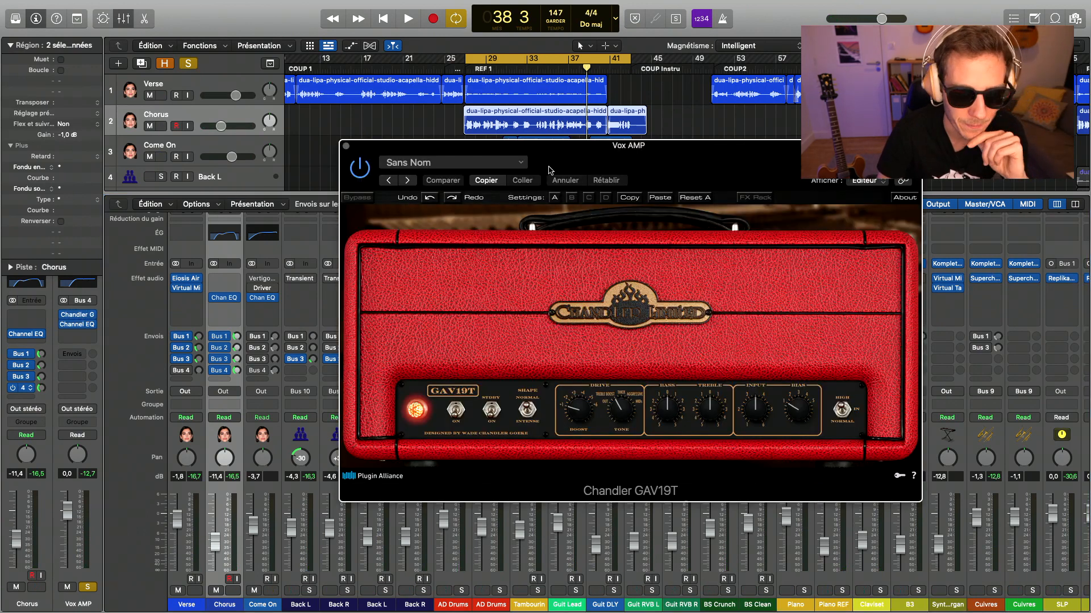
left_click_drag(589, 159, 305, 110)
key("space")
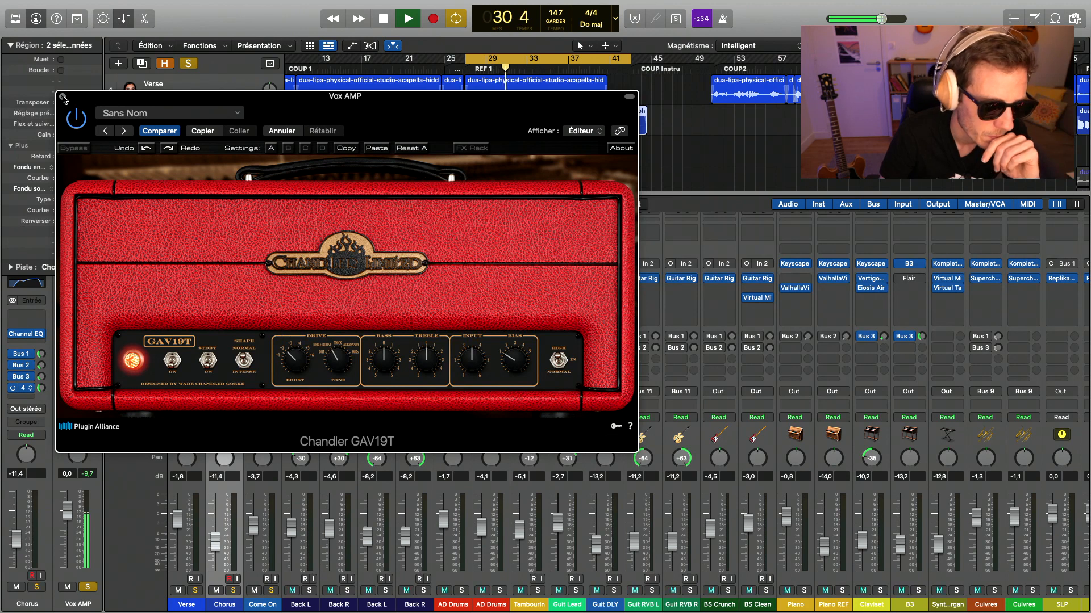
left_click(63, 97)
- Unsolo Vox AMP and adjust Chorus's Bus 2 send while the full mix plays
key("space")
left_click(88, 587)
key("space")
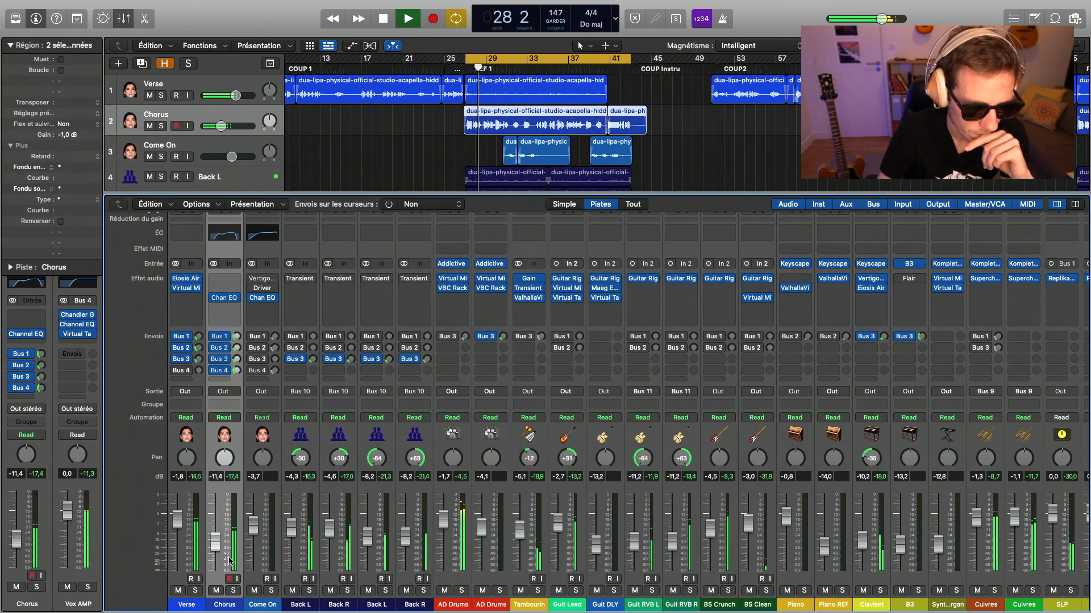
left_click(237, 347)
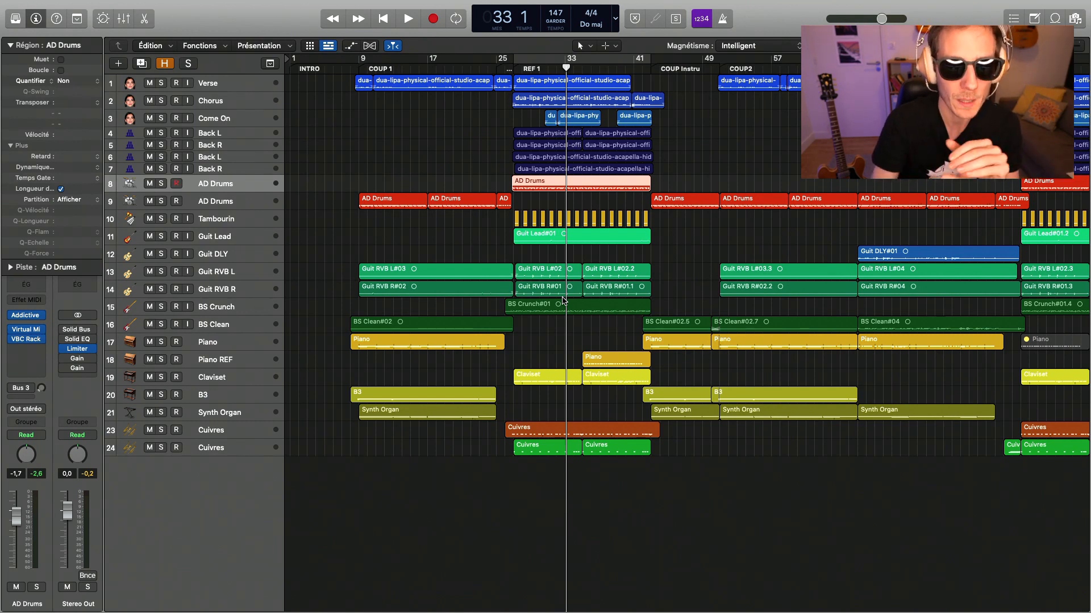
- Remove the existing Solid Bus and Solid EQ plug-ins from the Stereo Out channel
scroll(564, 299, "right", 2)
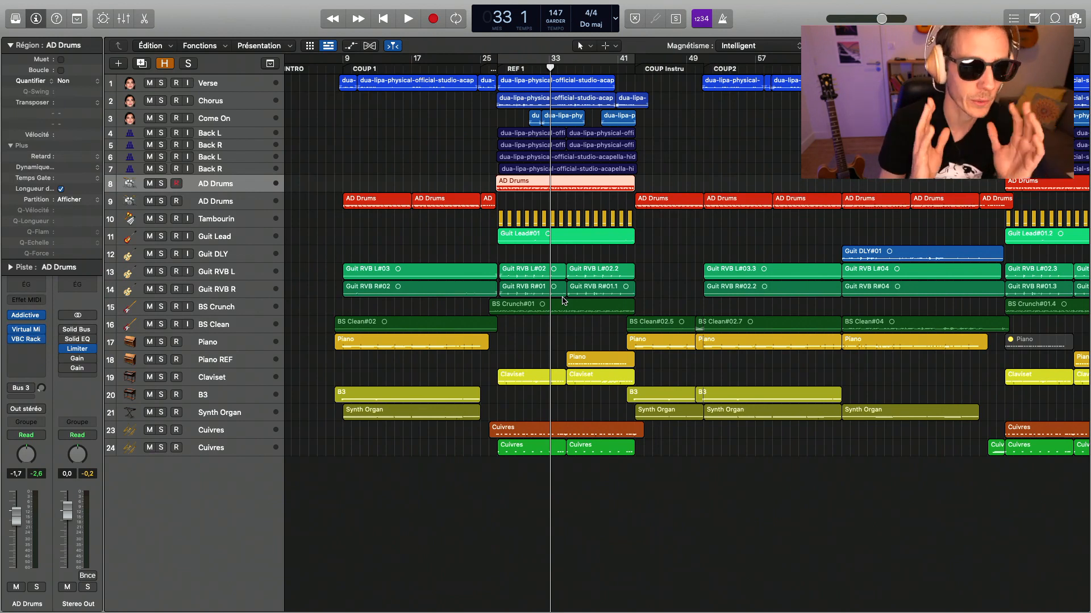
scroll(564, 300, "right", 1)
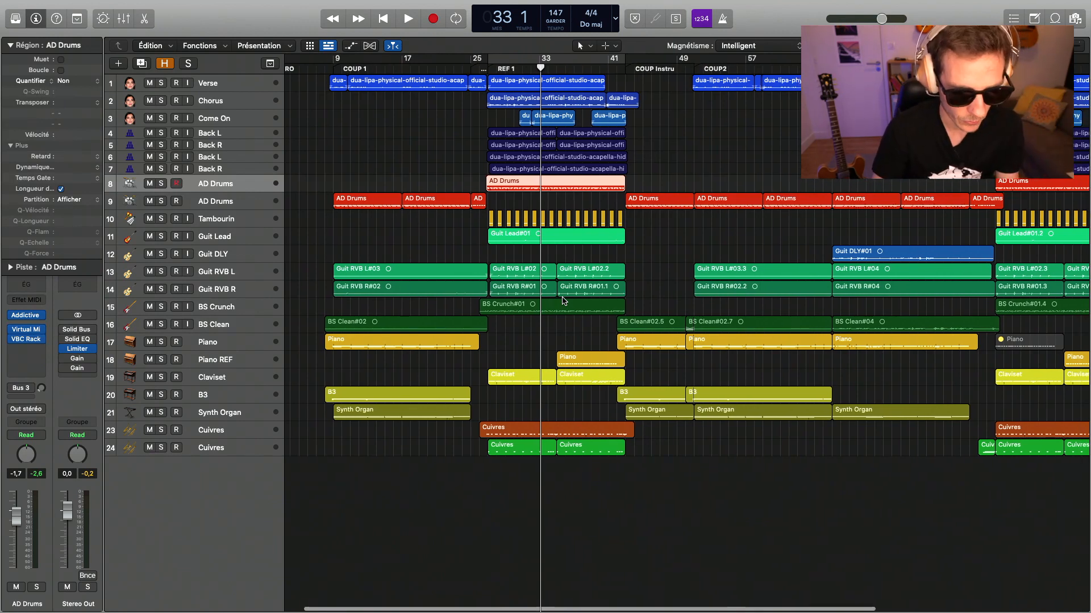
scroll(563, 300, "down", 3)
scroll(562, 300, "right", 1)
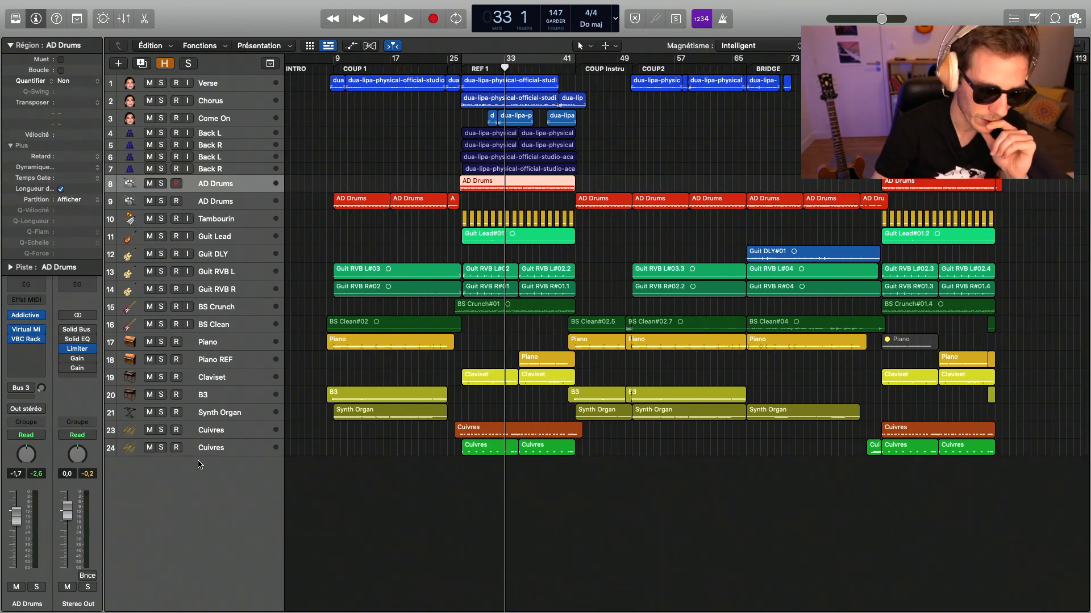
left_click(95, 333)
left_click(119, 346)
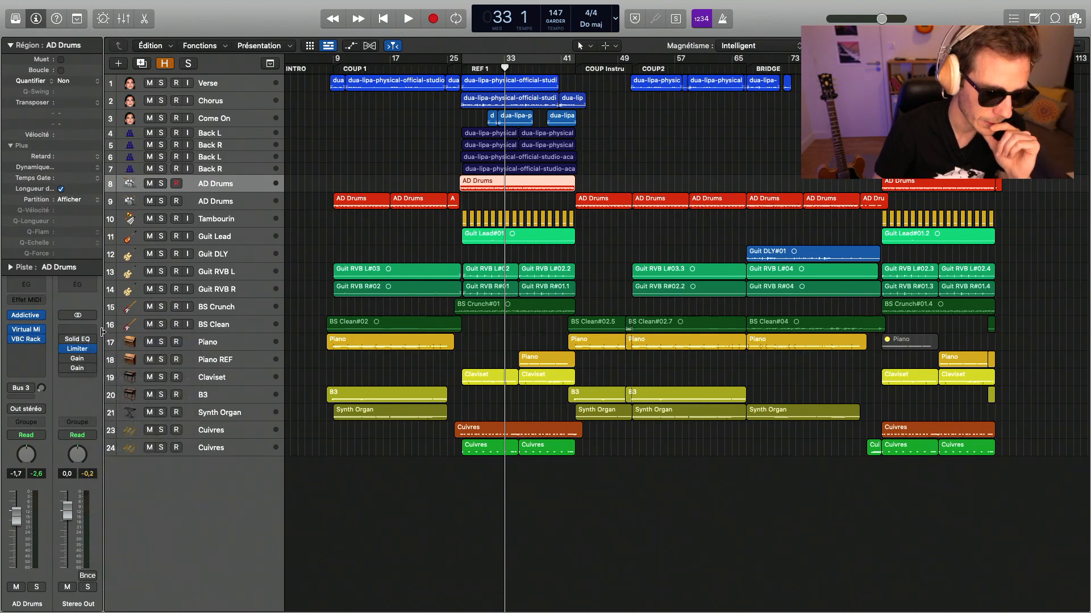
left_click(93, 340)
left_click(120, 356)
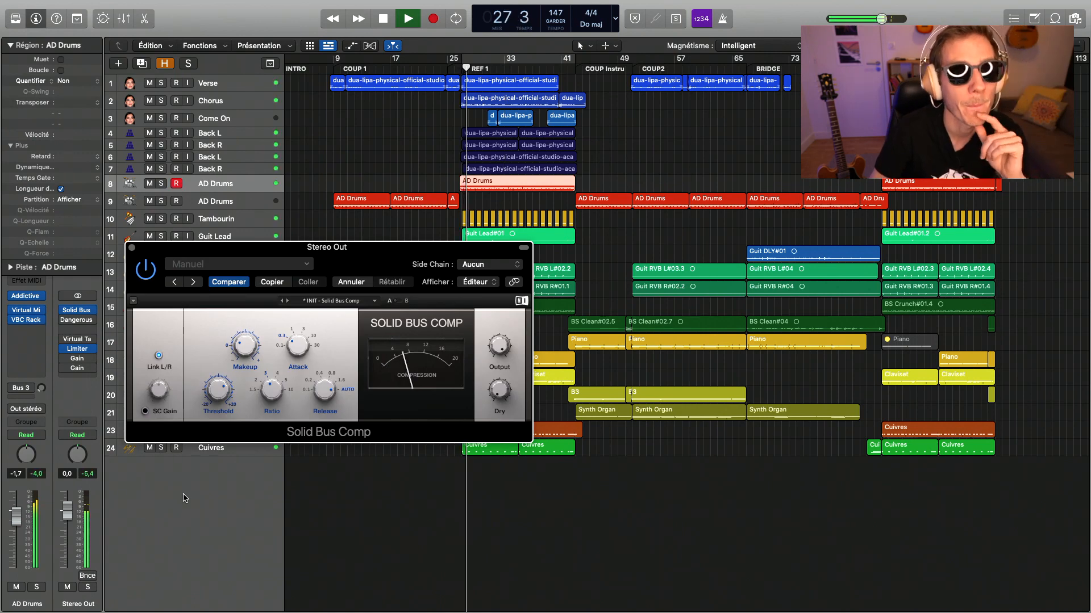
- Raise the threshold of Solid Bus Comp on Stereo Out while REF 1 plays
mouse_move(203, 400)
left_click_drag(202, 400, 203, 385)
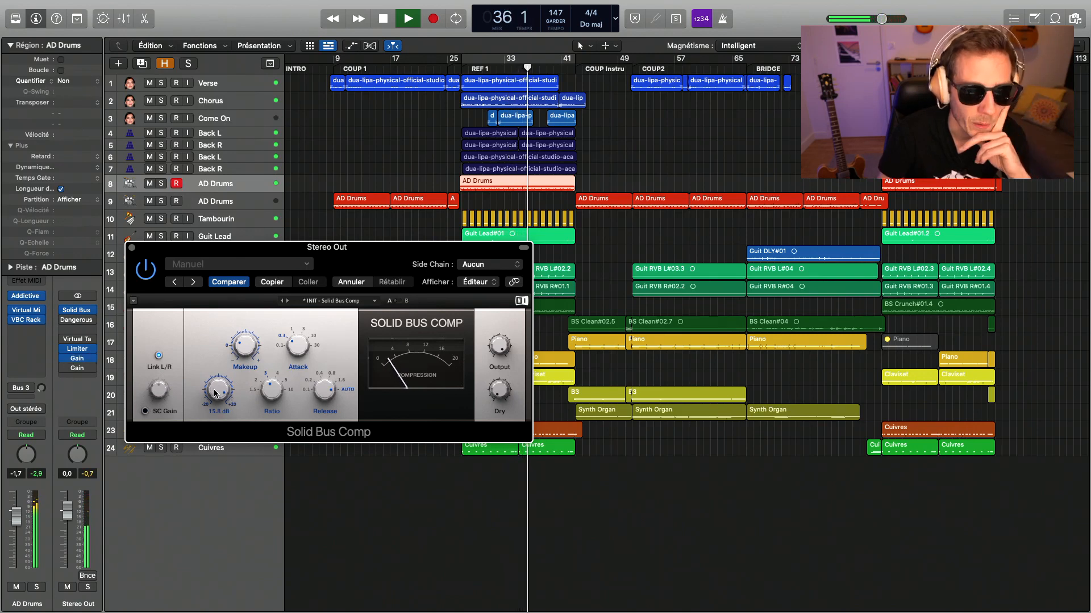
left_click_drag(214, 393, 215, 373)
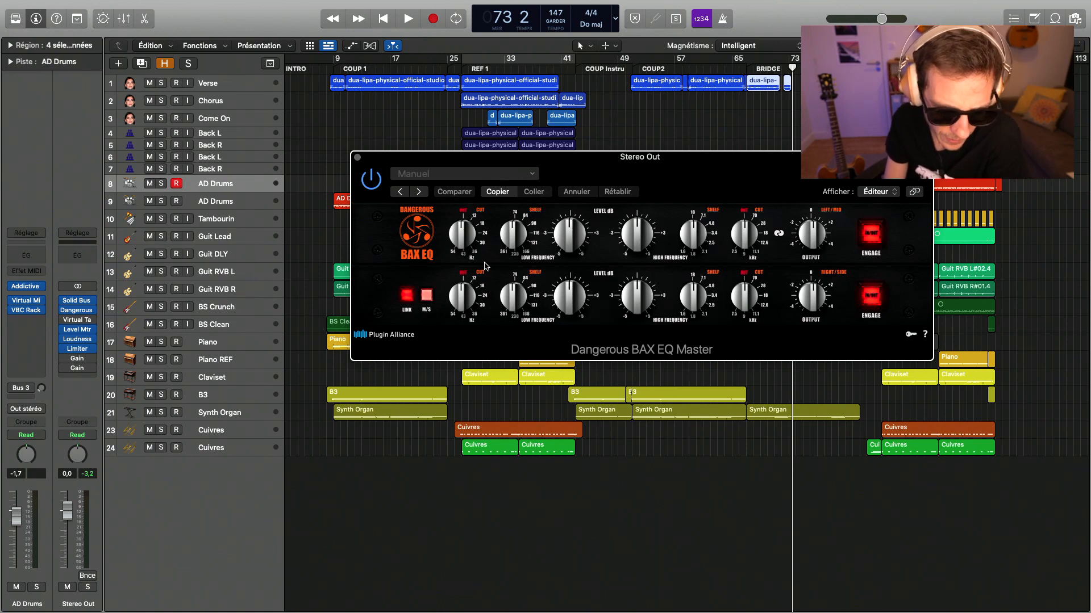
- Adjust the low and high shelf settings of Dangerous BAX EQ Master on Stereo Out during playback and close it
key("space")
left_click_drag(601, 181, 361, 267)
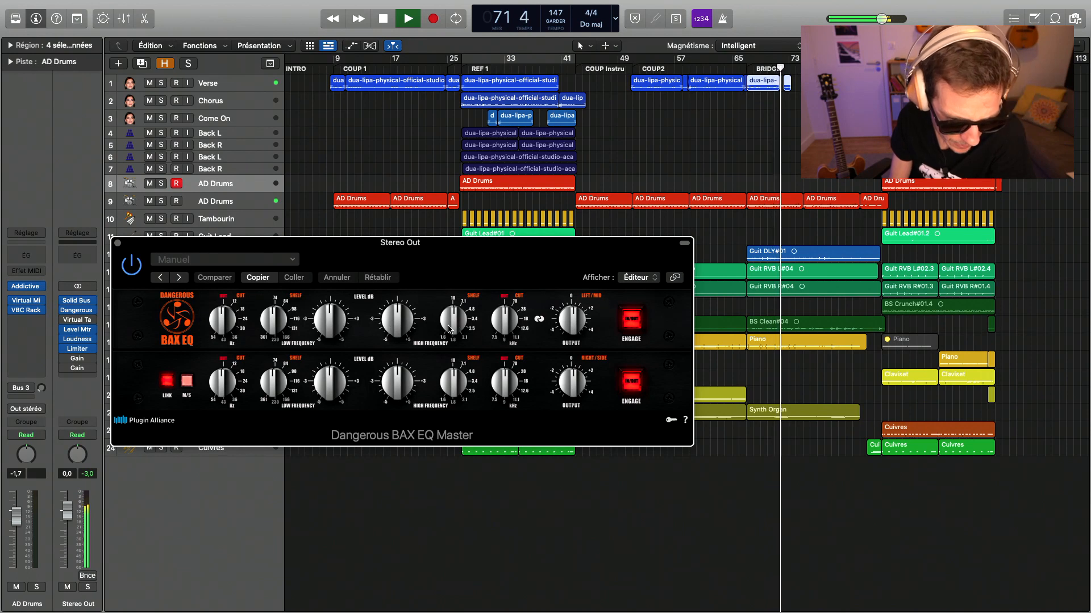
left_click_drag(448, 329, 462, 308)
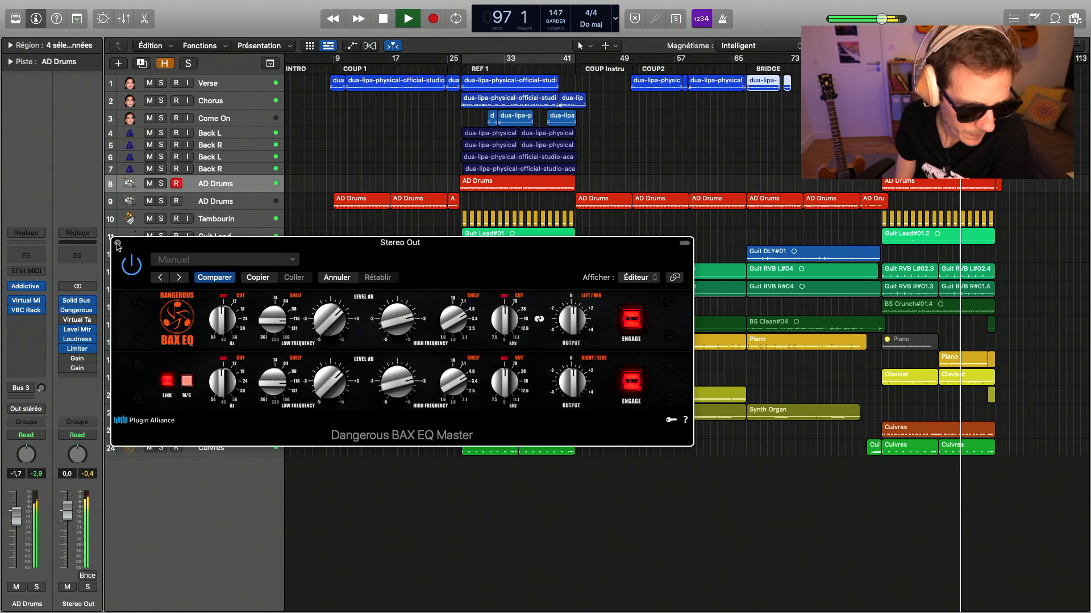
left_click(118, 243)
- Raise the input of Virtual Tape Machines on Stereo Out to +2.67 dB, replay from bar 66 and turn it back down
left_click(78, 321)
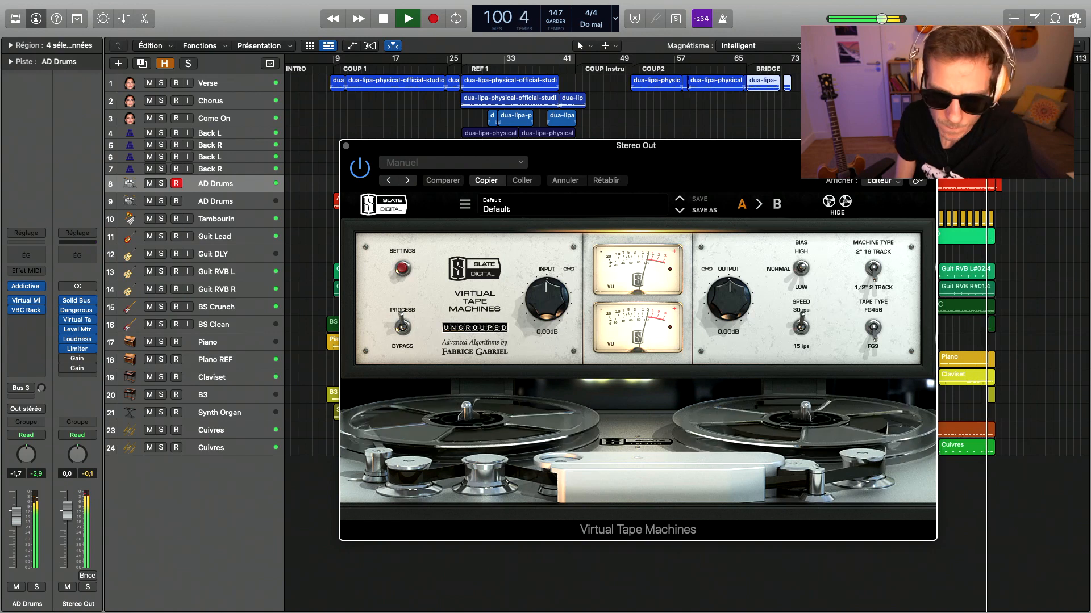
left_click_drag(550, 301, 551, 287)
left_click(738, 67)
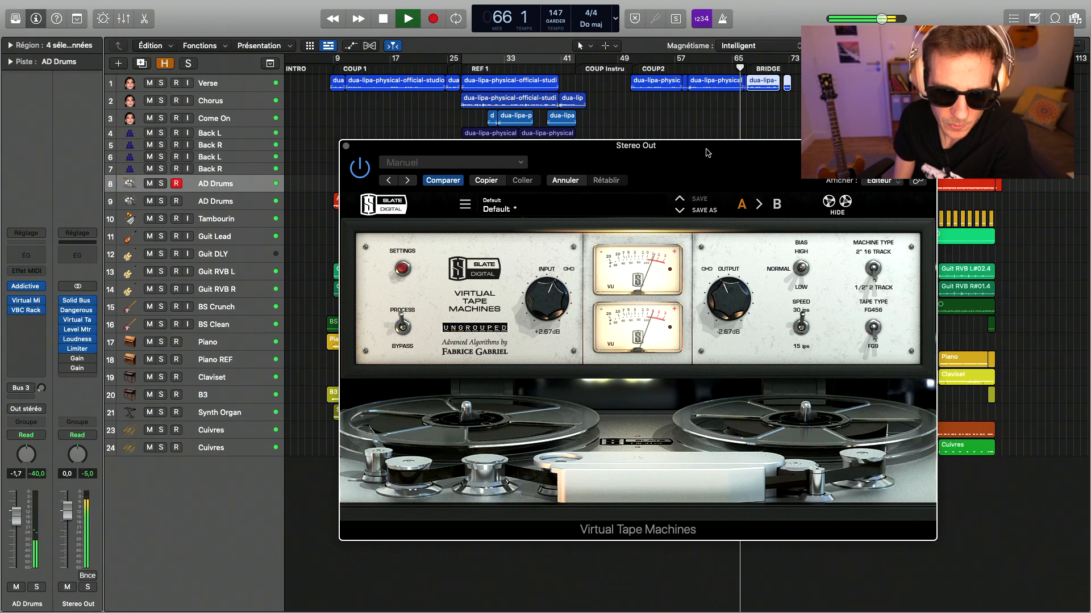
left_click_drag(549, 302, 546, 318)
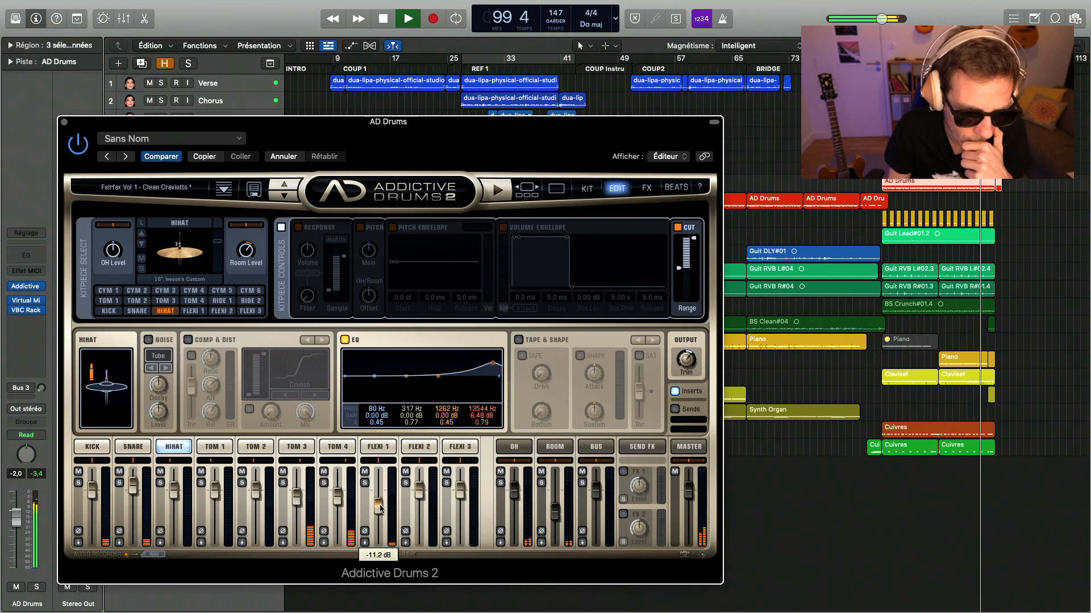
- Lower the FLEXI 2 level in the Addictive Drums 2 instrument of the REF AD Drums track
left_click_drag(420, 490, 420, 509)
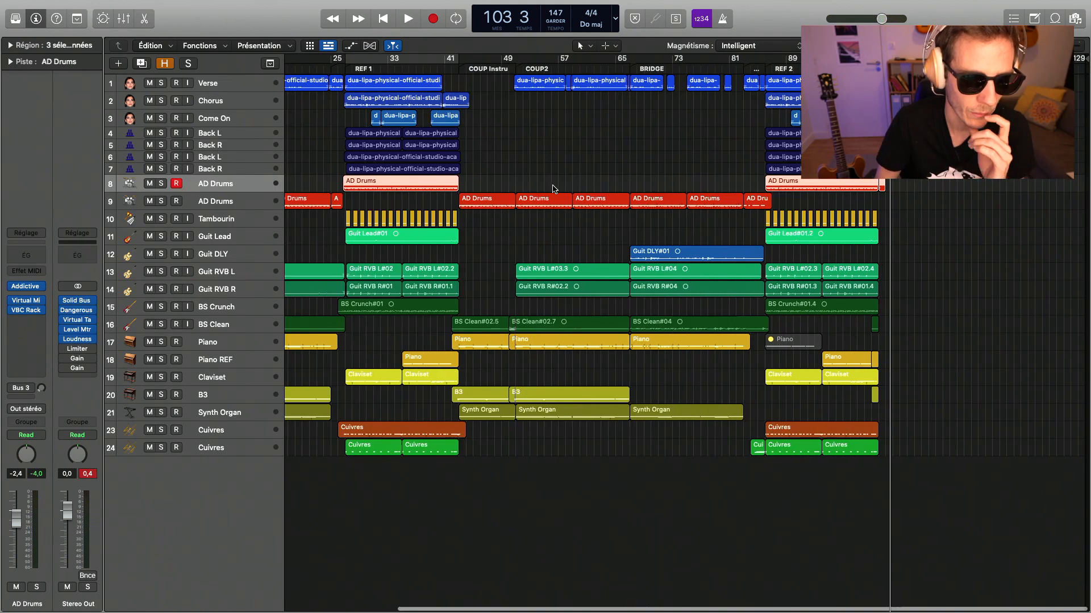
scroll(549, 187, "left", 3)
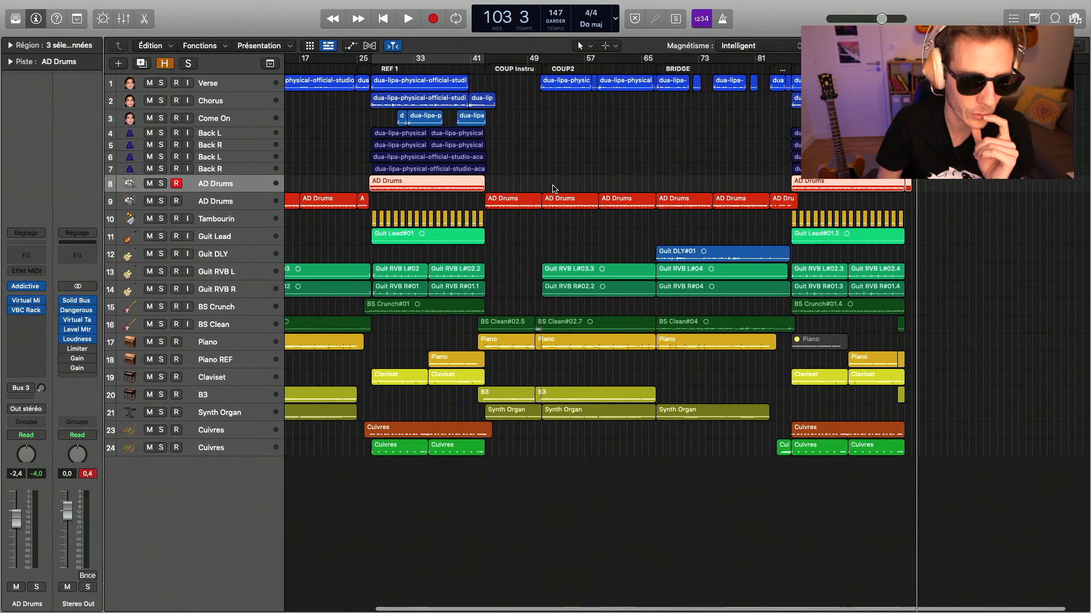
scroll(553, 188, "left", 2)
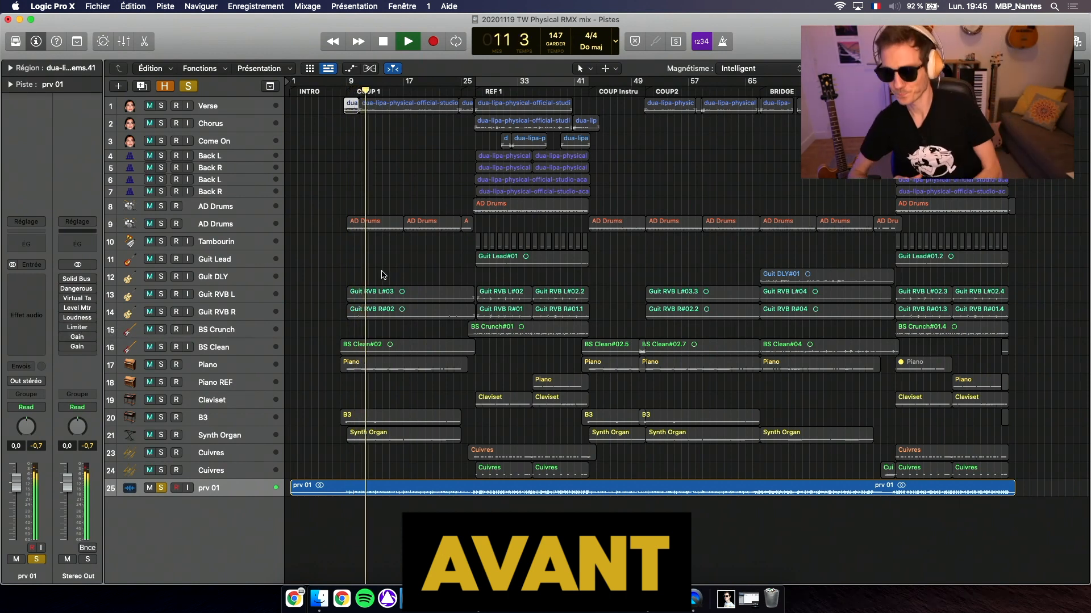
- Compare the old and new mixes by alternately soloing and muting prv 01 through COUP 1 and REF 1, and stop playback
left_click(160, 488)
left_click(149, 488)
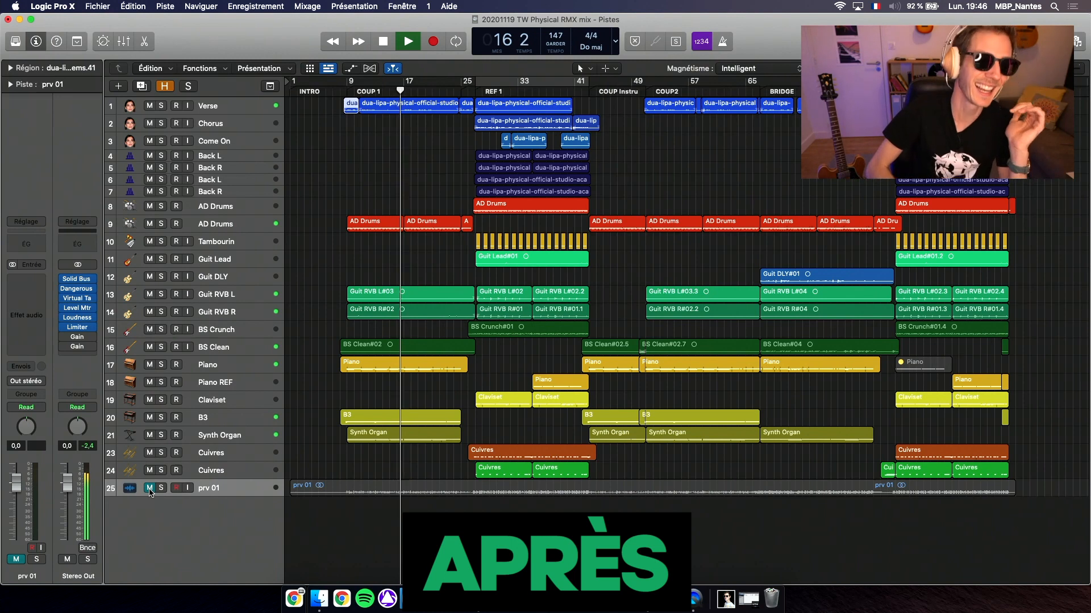
left_click(149, 488)
left_click(160, 488)
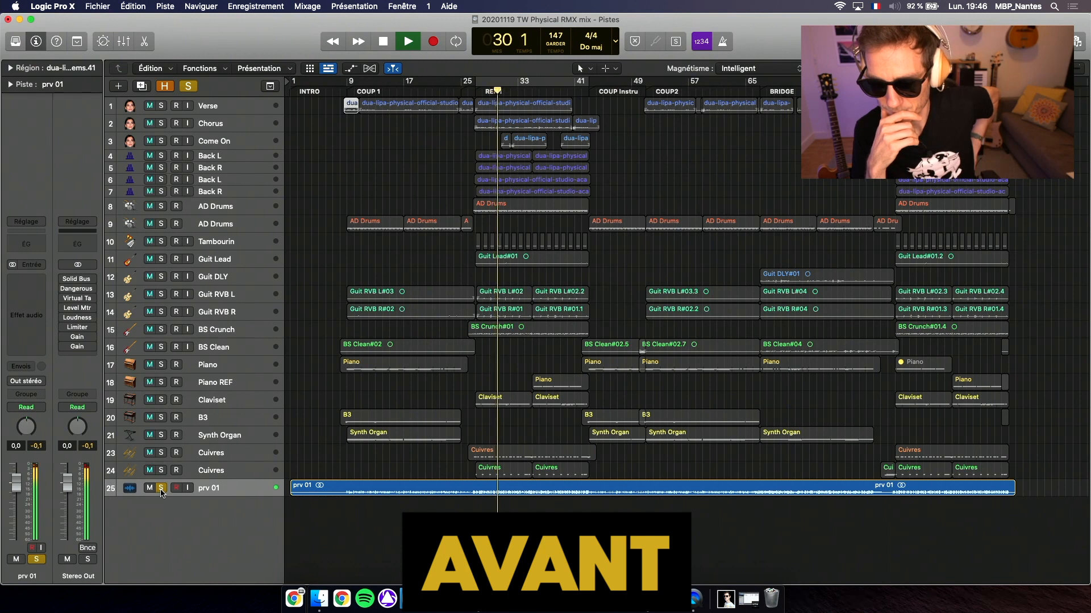
left_click(161, 488)
left_click(149, 487)
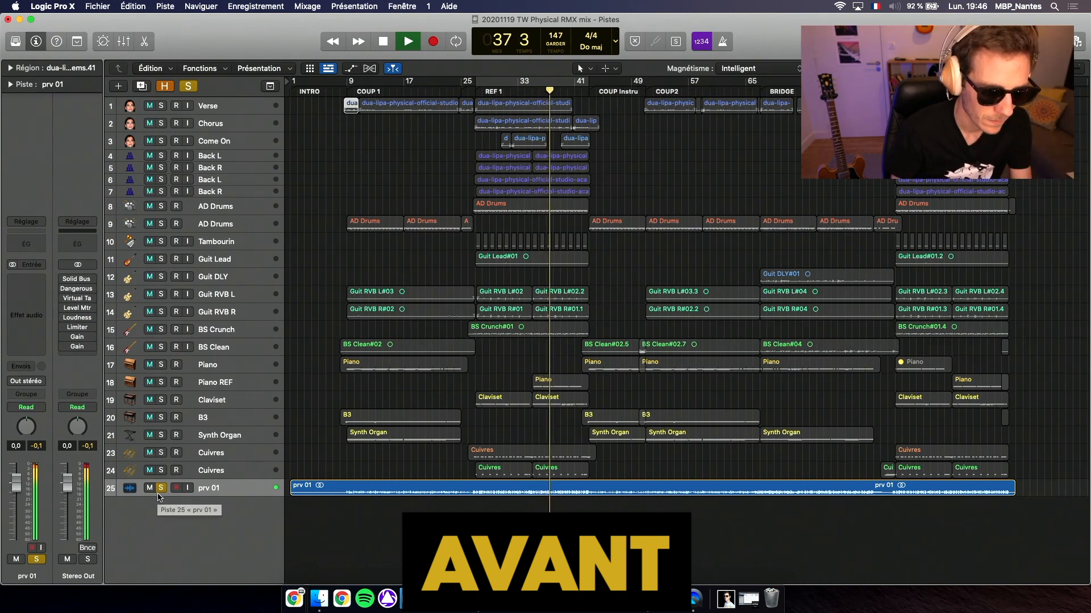
left_click(161, 488)
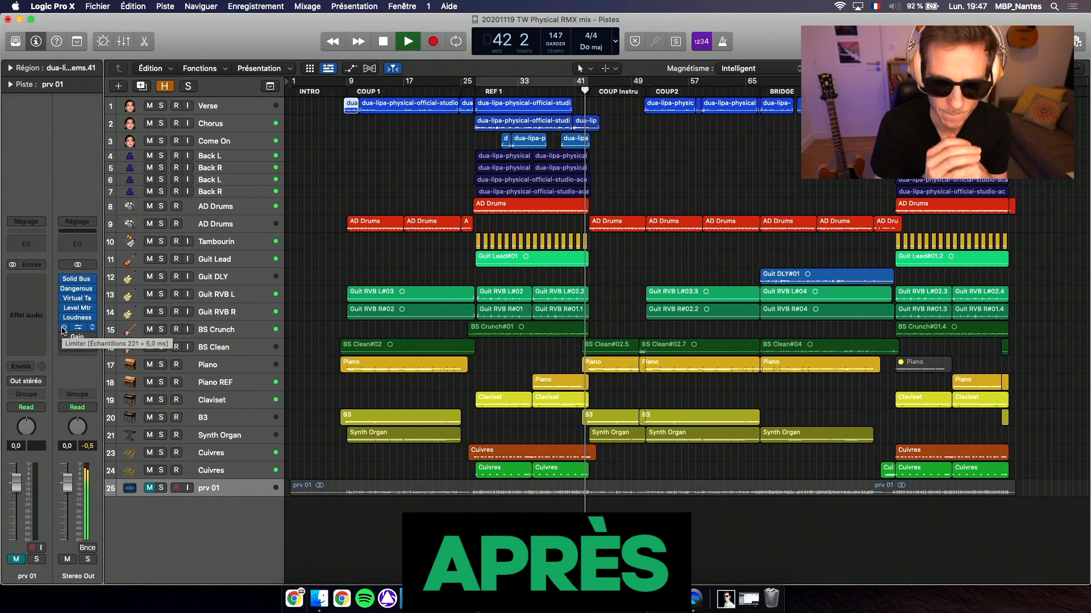
key("space")
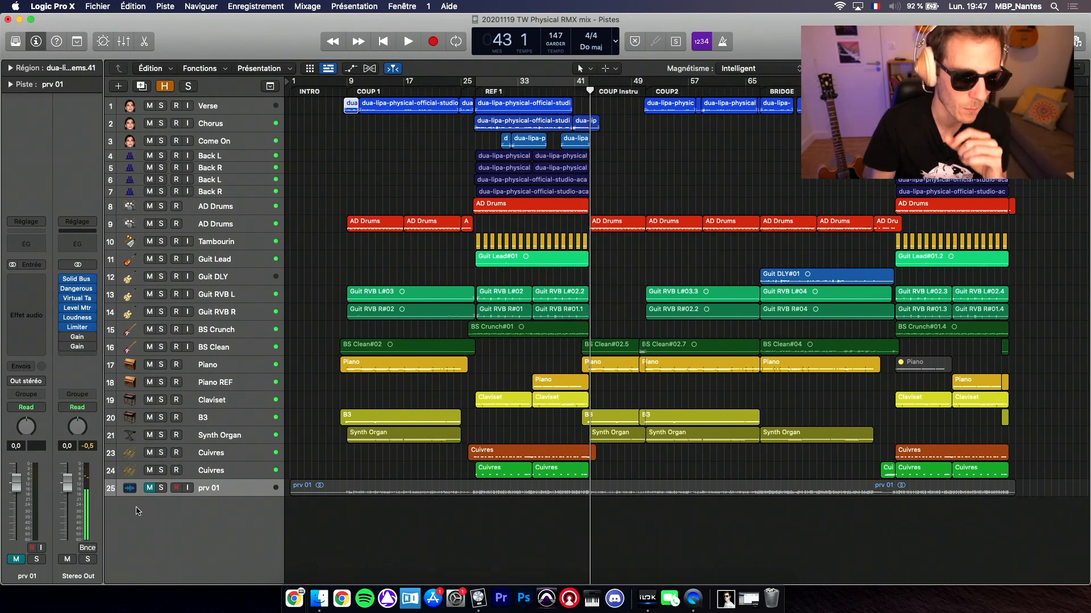
- Unmute and solo prv 01 and play from bar 67 at the start of BRIDGE to compare the rest of the song
left_click(150, 488)
left_click(162, 488)
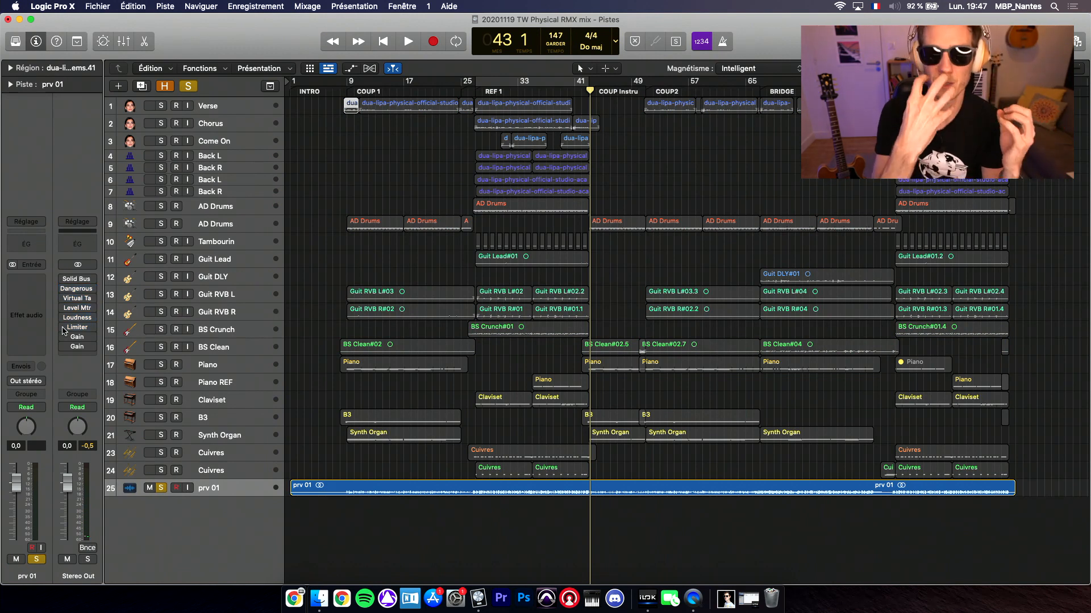
left_click(760, 91)
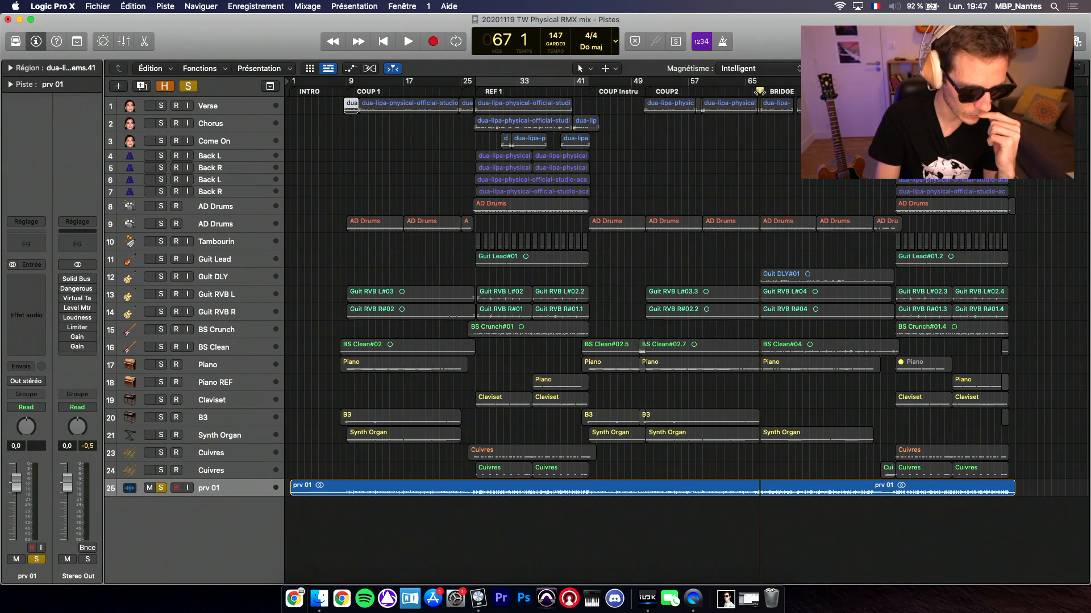
key("space")
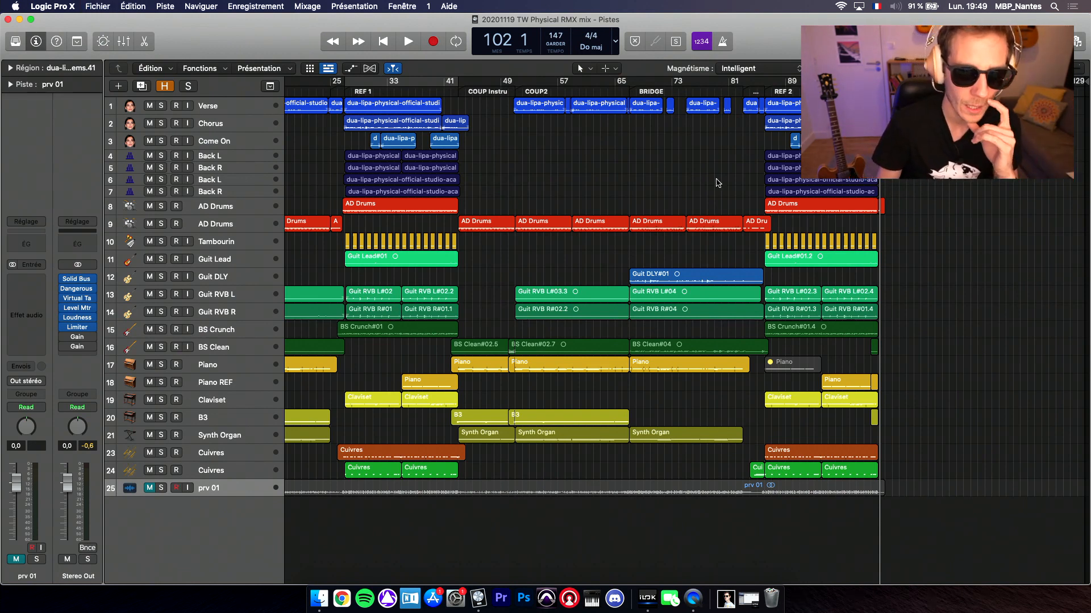
scroll(524, 296, "left", 3)
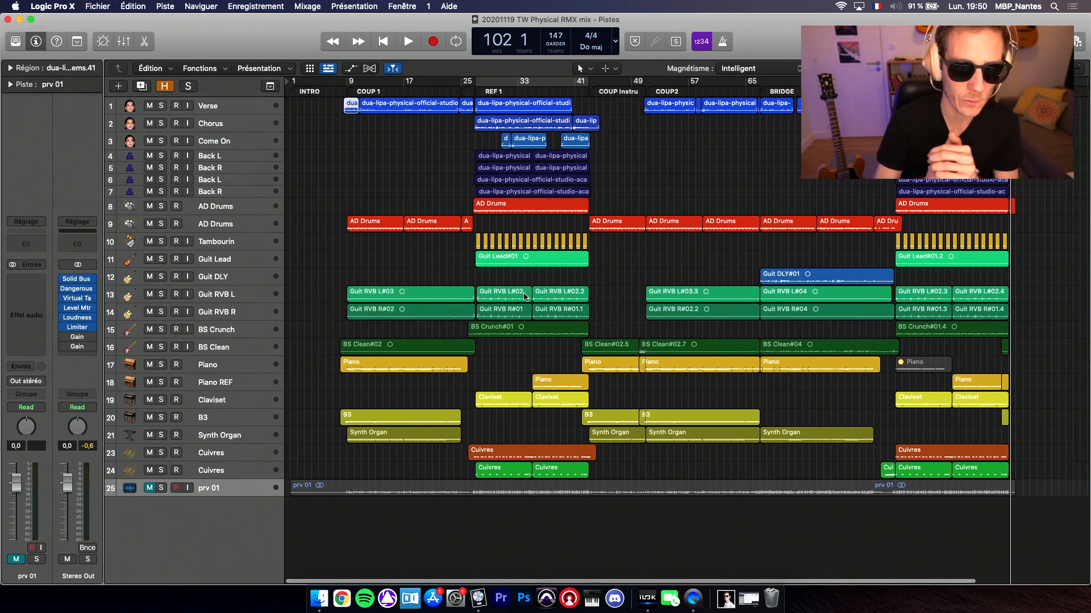